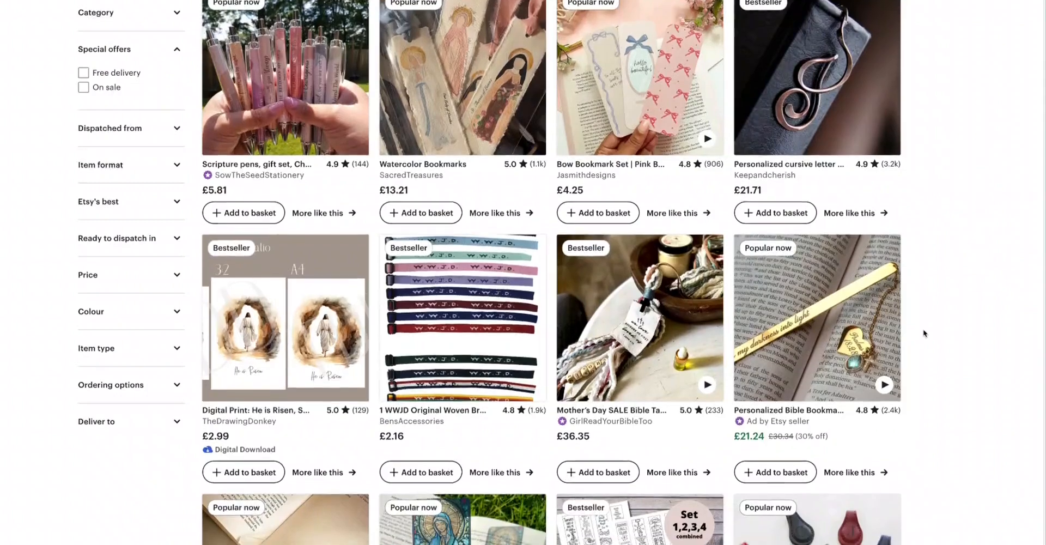
# Step: Scroll through the Etsy bookmark search results to examine the products, ratings and prices listed
pyautogui.scroll(-3, 923, 333)
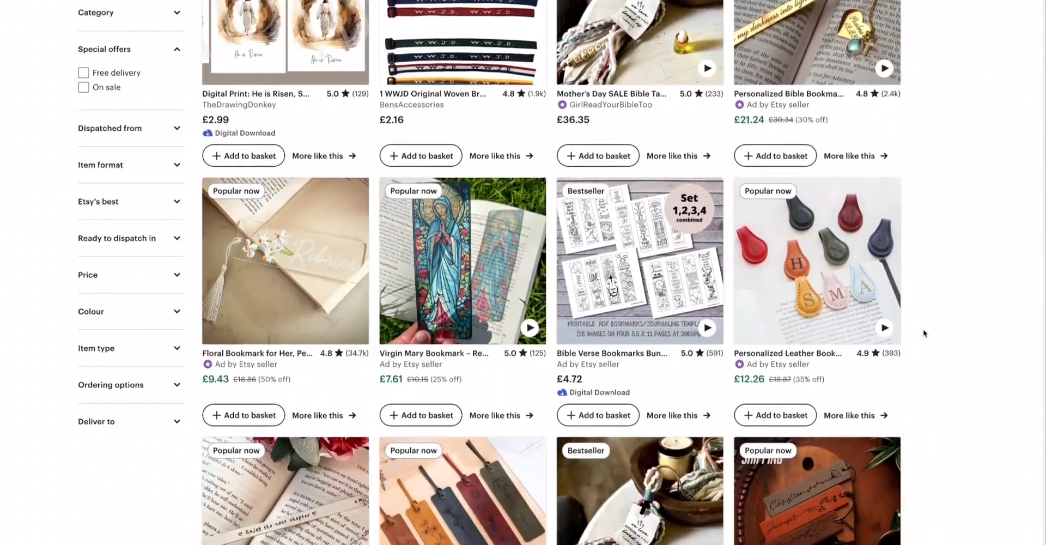
pyautogui.scroll(-10, 923, 333)
pyautogui.scroll(-3, 923, 333)
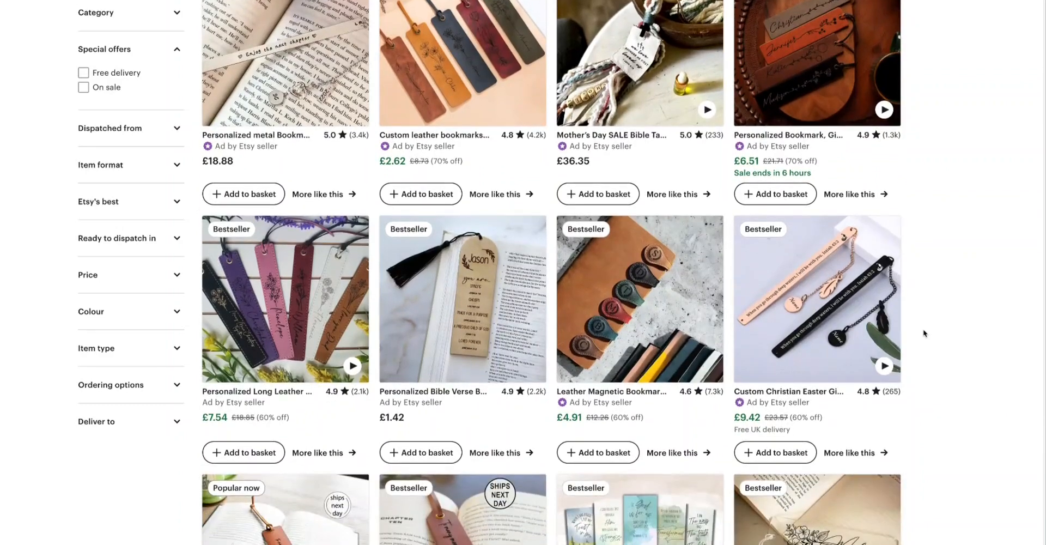
pyautogui.scroll(-3, 923, 333)
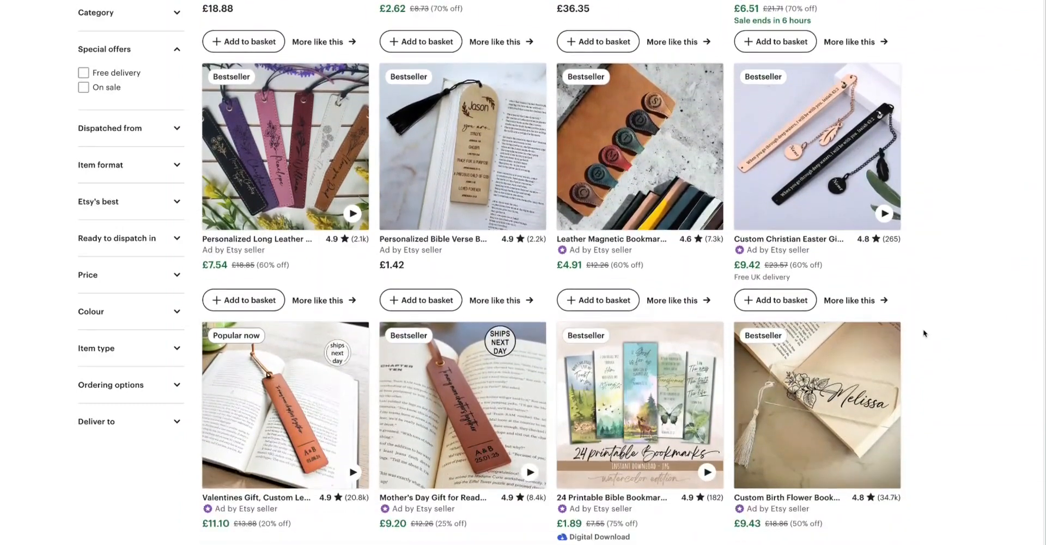
pyautogui.scroll(-3, 923, 333)
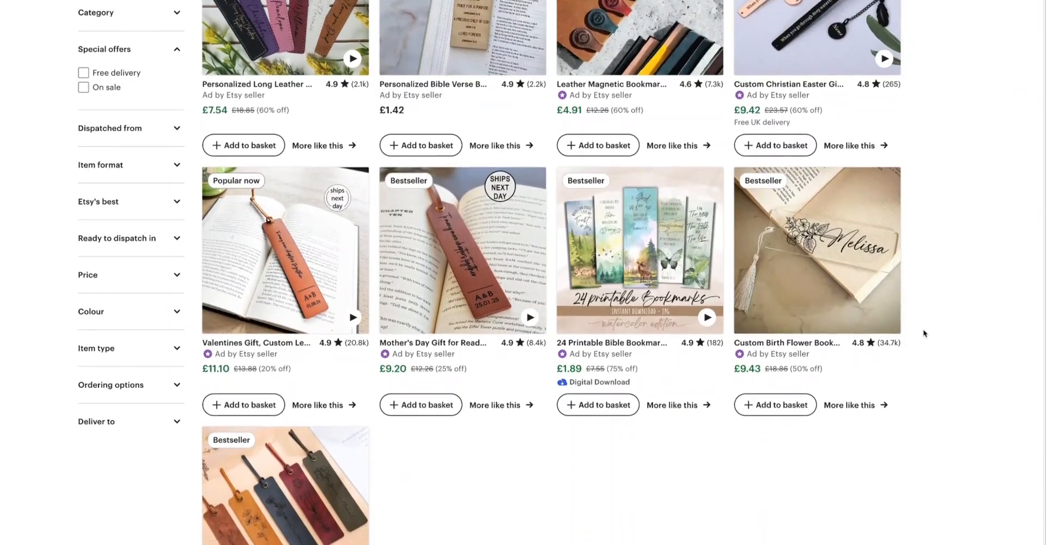
pyautogui.scroll(-3, 922, 333)
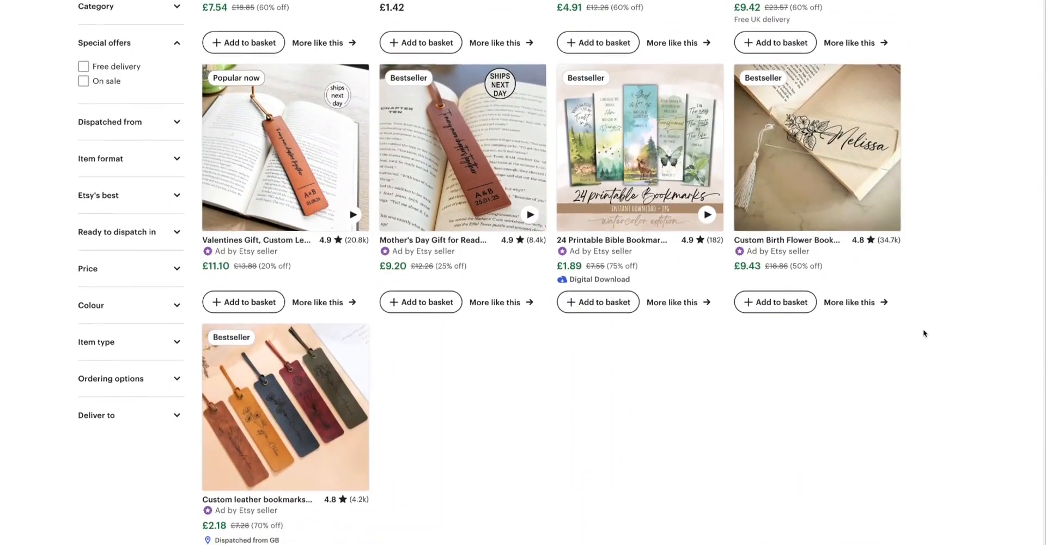
pyautogui.scroll(-2, 924, 333)
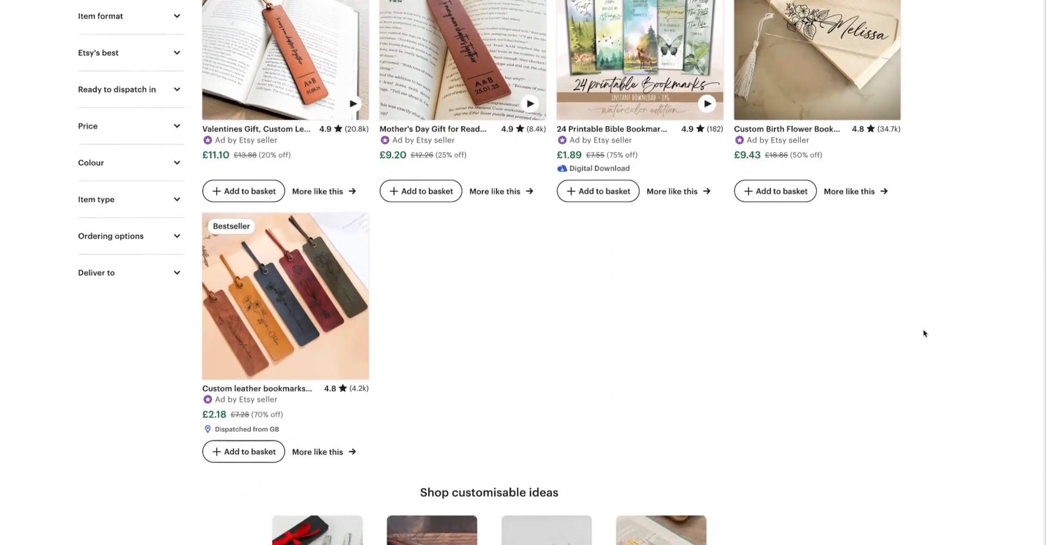
# Step: Browse the Learn with Roxy channel's videos list to review the digital product video topics
pyautogui.scroll(-1, 922, 332)
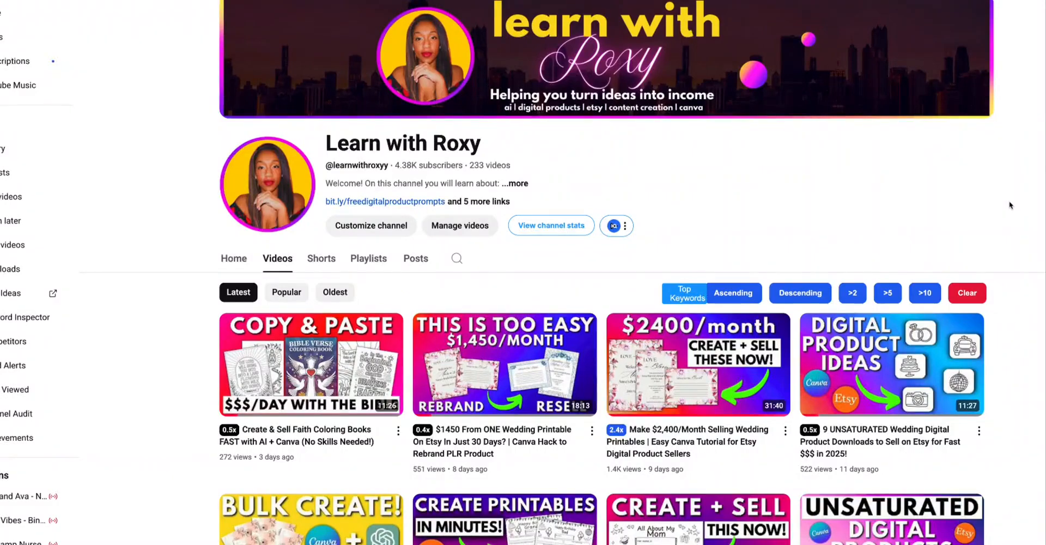
pyautogui.scroll(-3, 1010, 205)
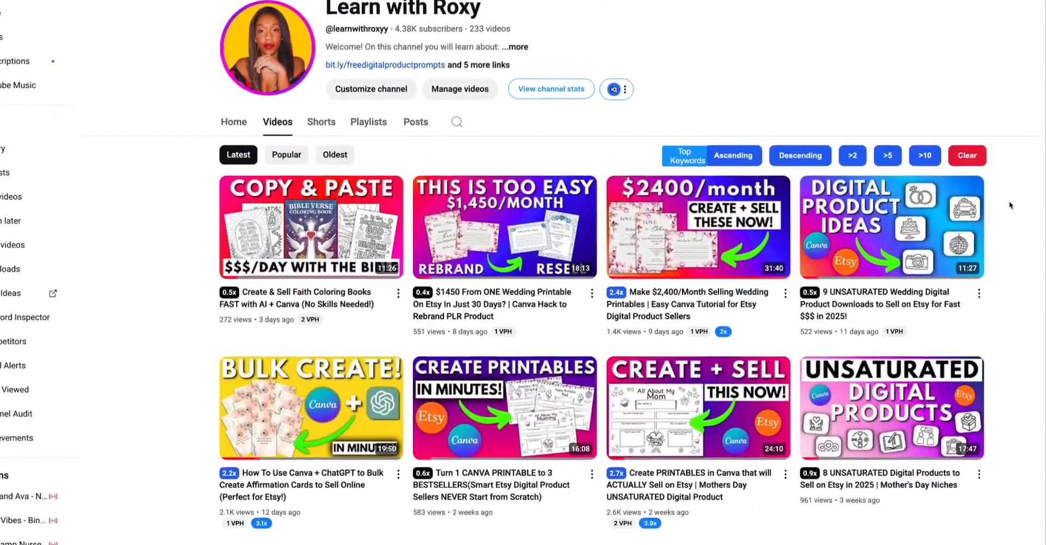
pyautogui.scroll(-4, 1010, 205)
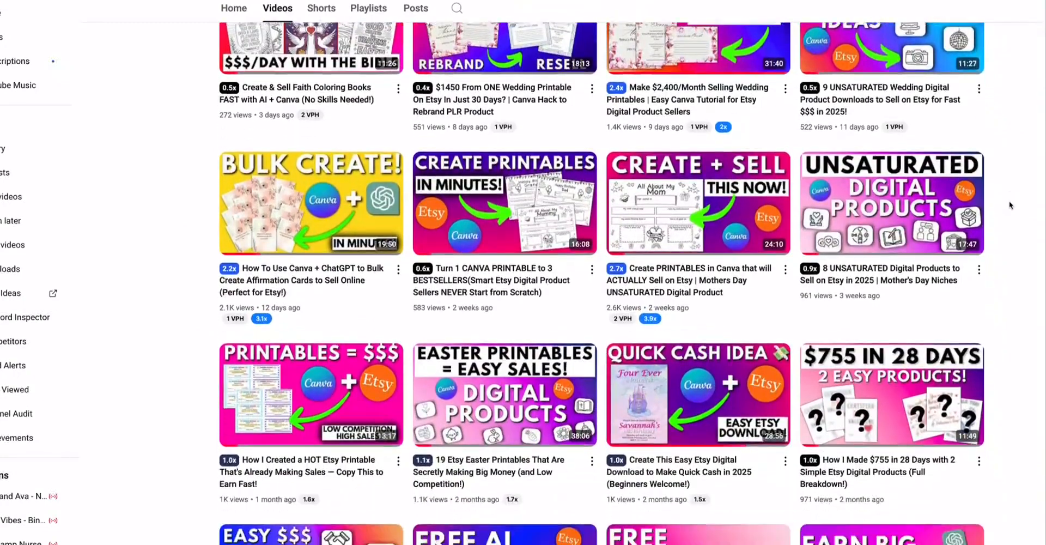
pyautogui.scroll(-4, 1011, 205)
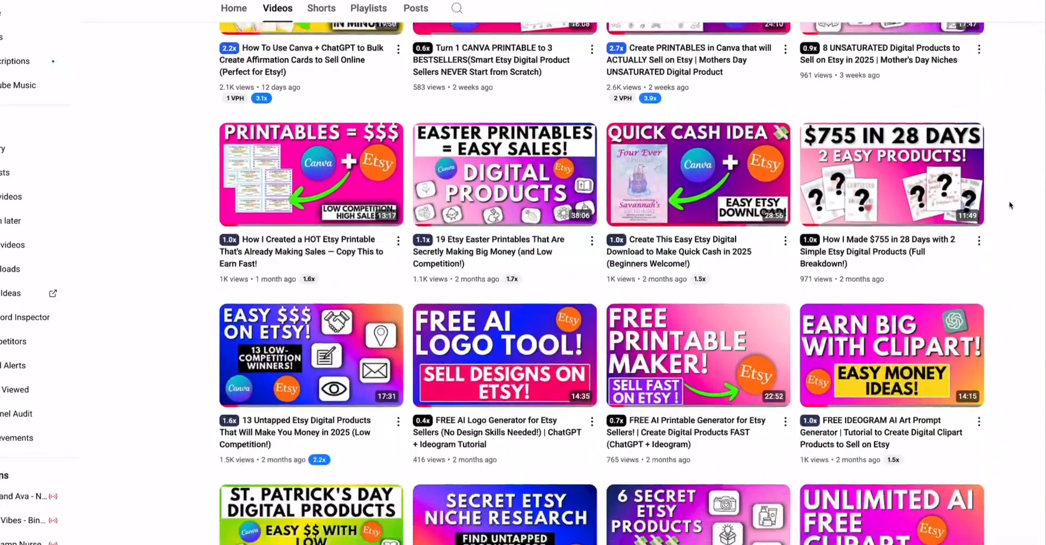
pyautogui.scroll(-5, 1010, 205)
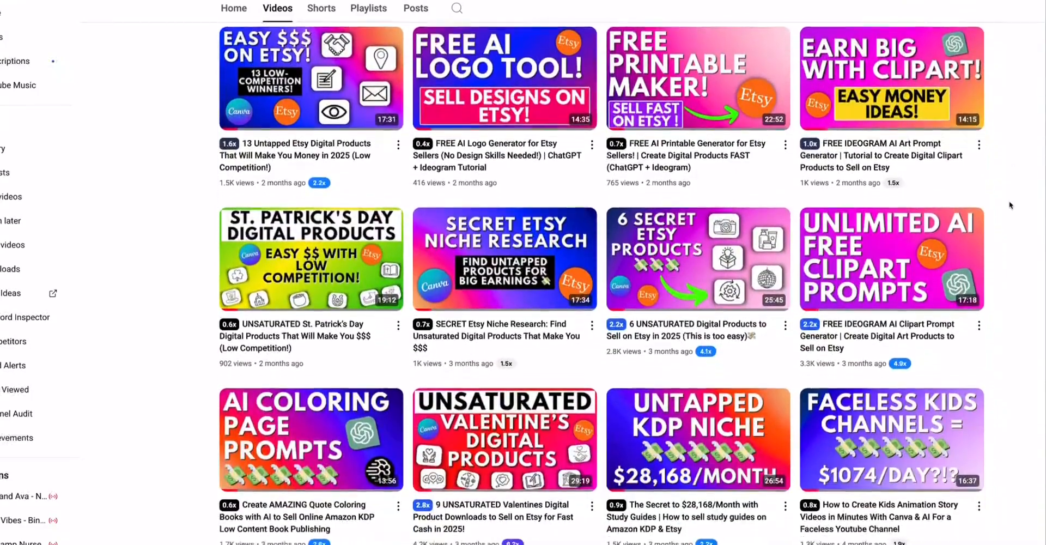
pyautogui.scroll(-3, 1010, 205)
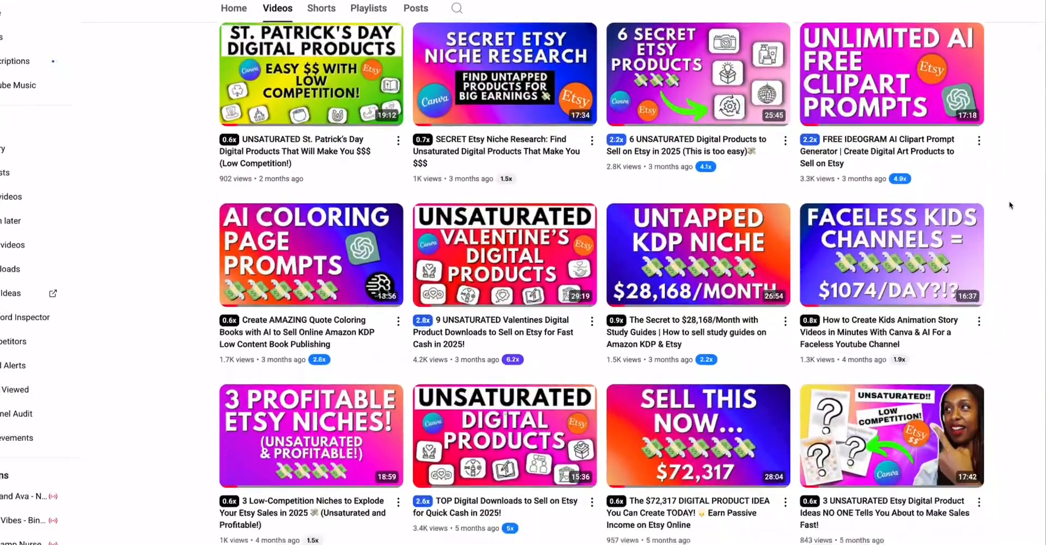
pyautogui.scroll(-1, 1010, 205)
pyautogui.scroll(-4, 1010, 205)
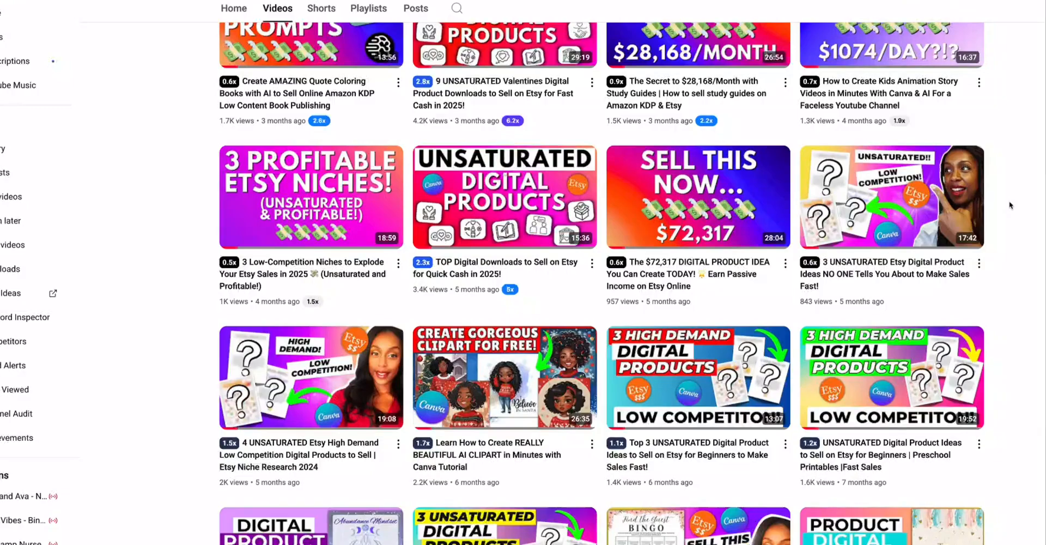
pyautogui.scroll(-3, 1010, 205)
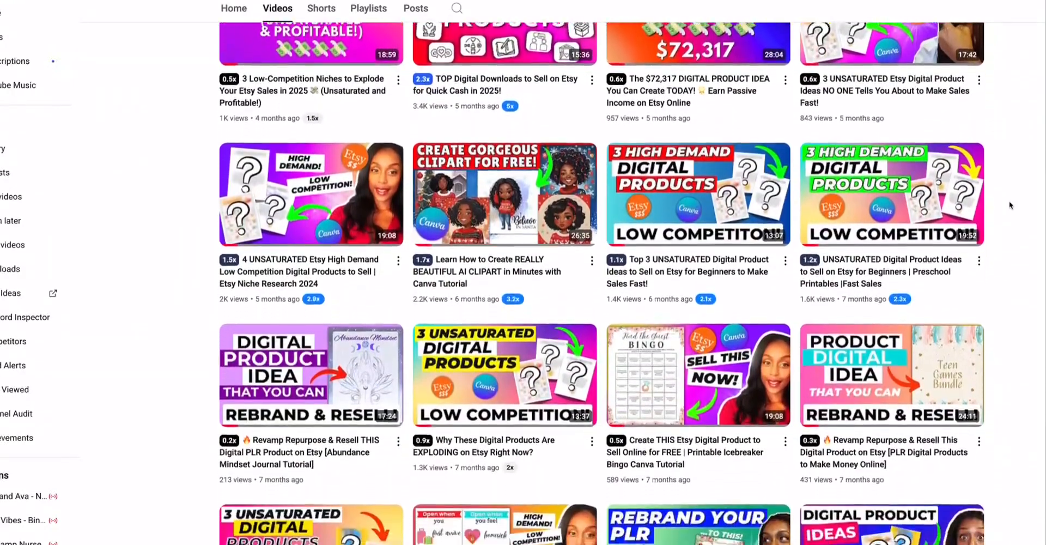
# Step: Scroll through the Etsy Bible verse bookmark results under All results to compare listings and prices
pyautogui.scroll(-3, 1010, 205)
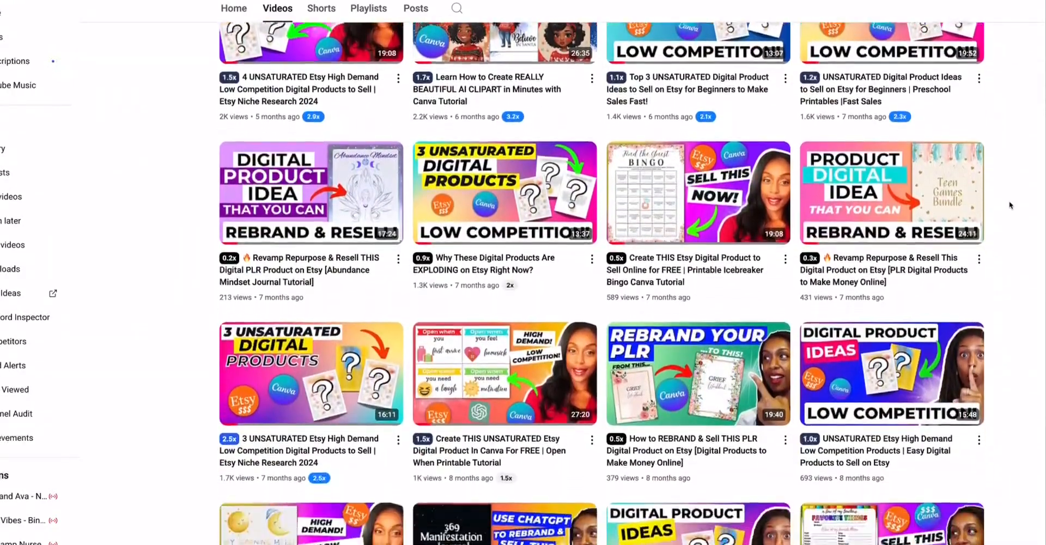
pyautogui.scroll(-4, 1010, 205)
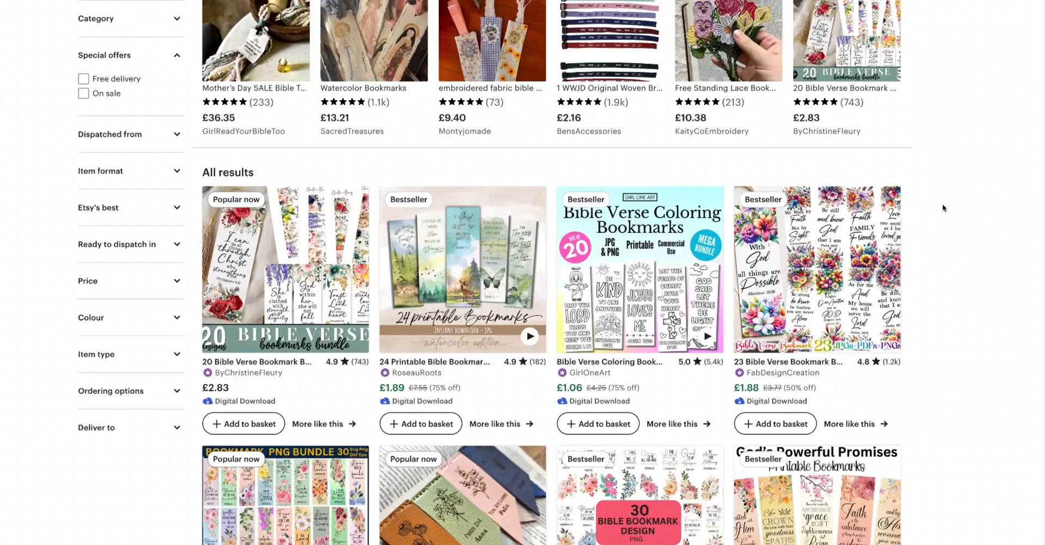
pyautogui.scroll(-2, 943, 208)
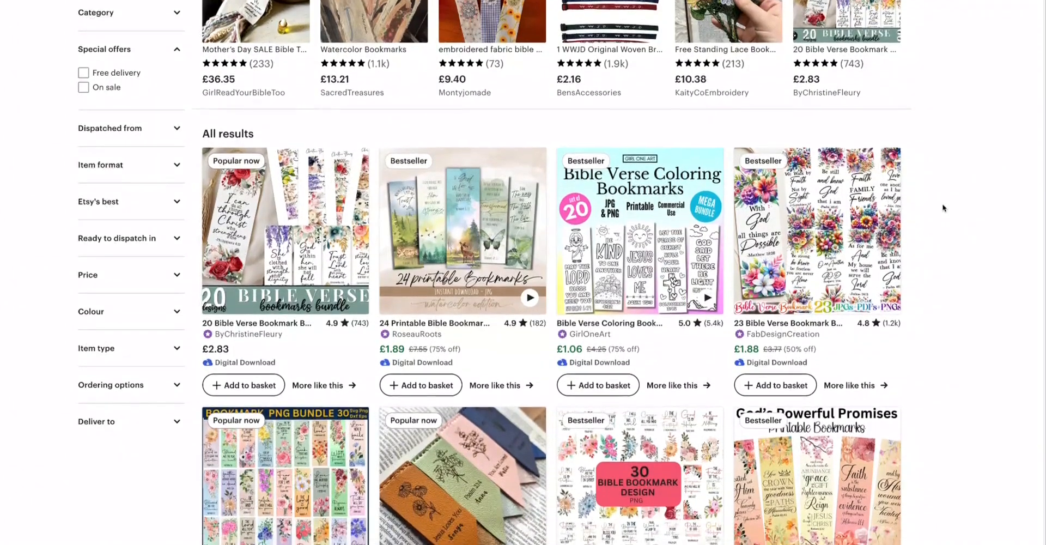
pyautogui.scroll(-1, 943, 207)
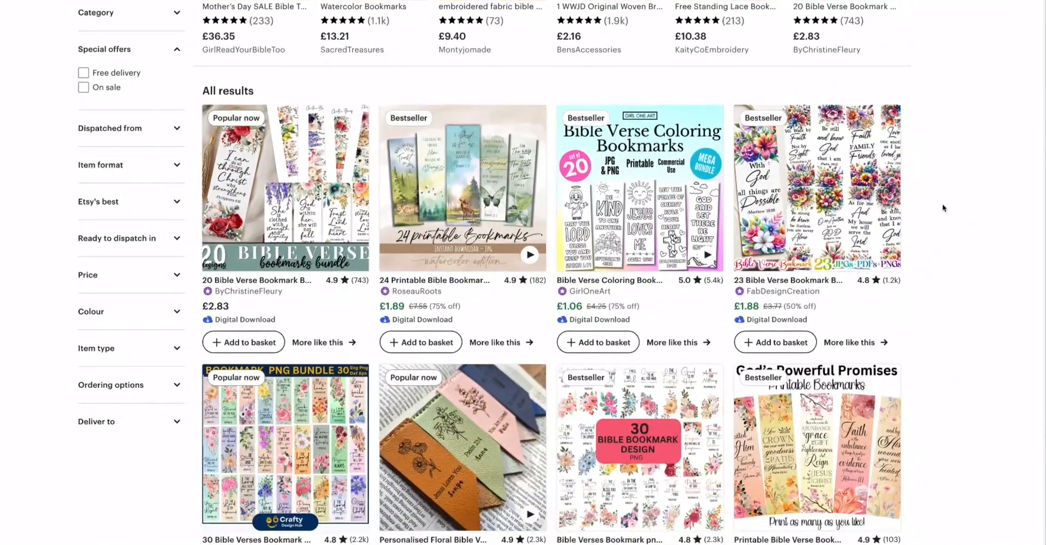
pyautogui.scroll(-2, 943, 207)
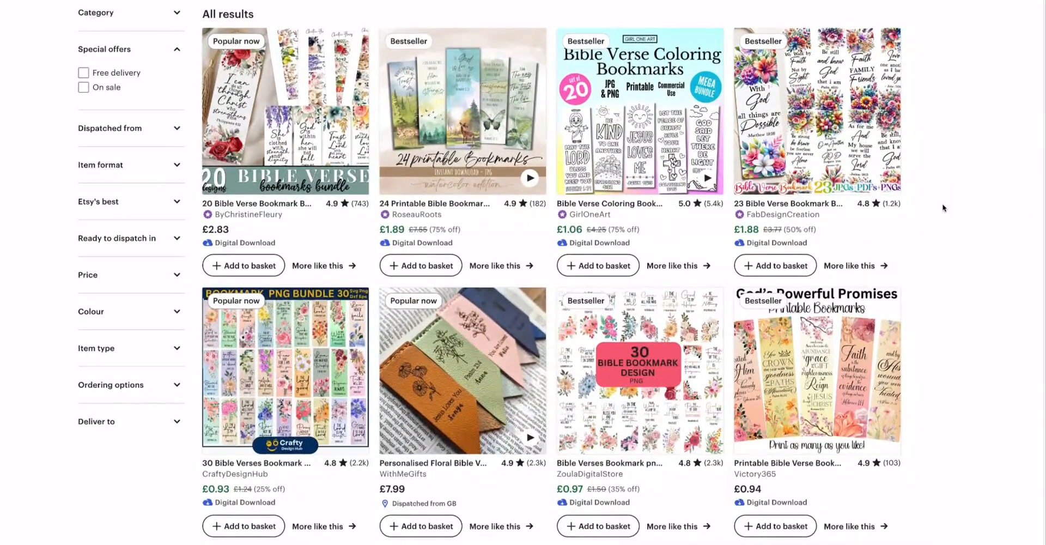
pyautogui.scroll(-2, 943, 208)
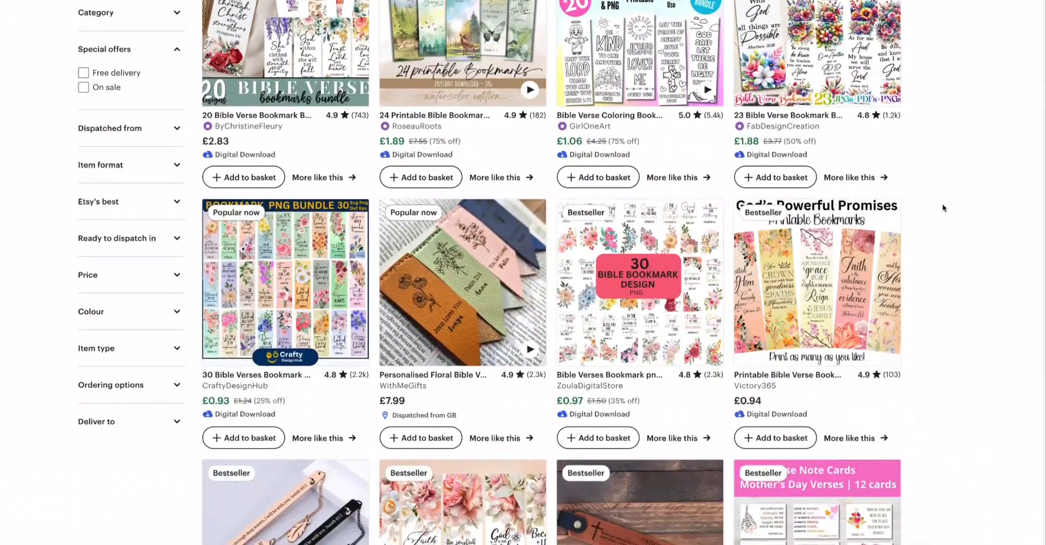
pyautogui.scroll(-2, 942, 207)
pyautogui.scroll(-1, 943, 207)
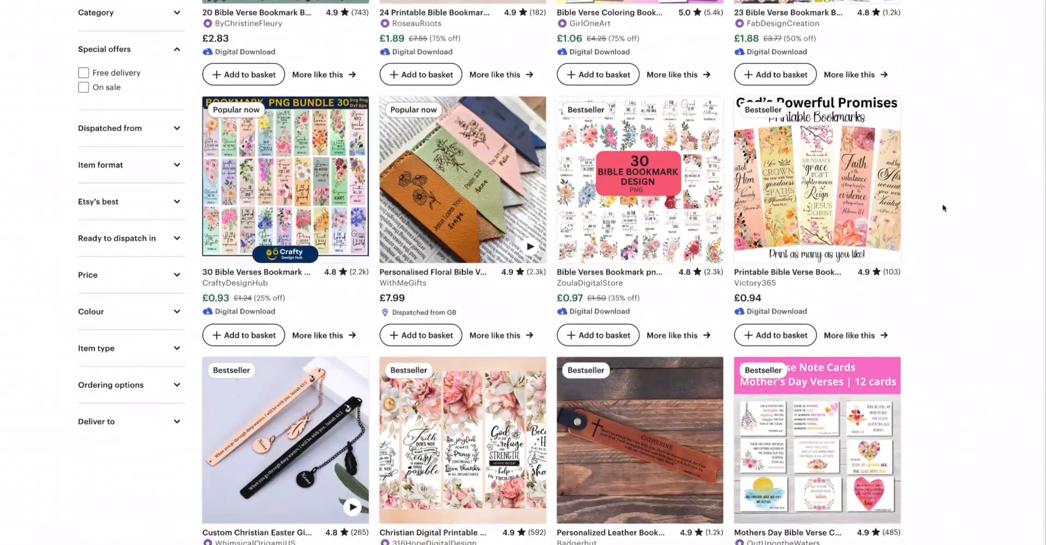
pyautogui.scroll(-2, 942, 207)
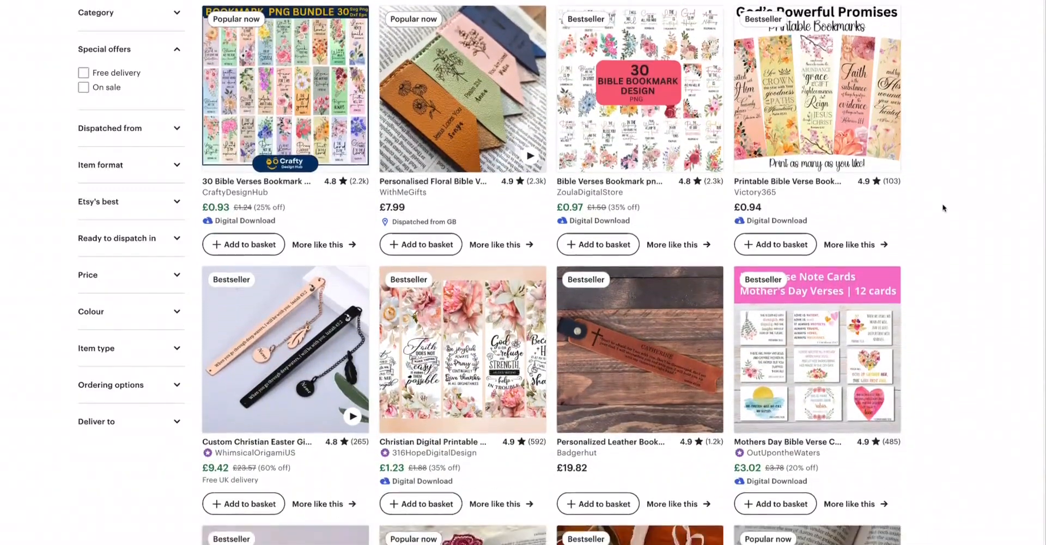
pyautogui.scroll(-2, 943, 207)
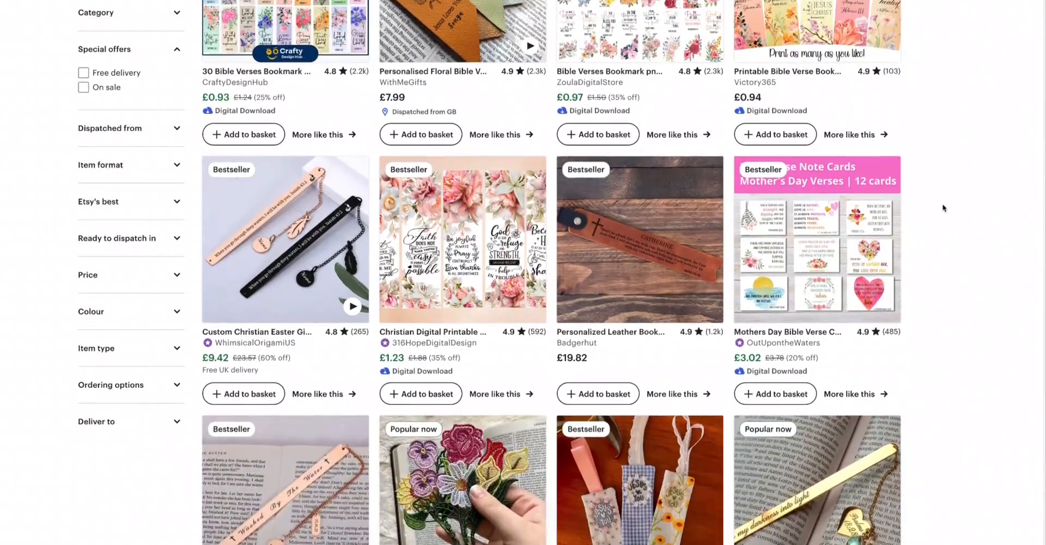
pyautogui.scroll(-4, 943, 207)
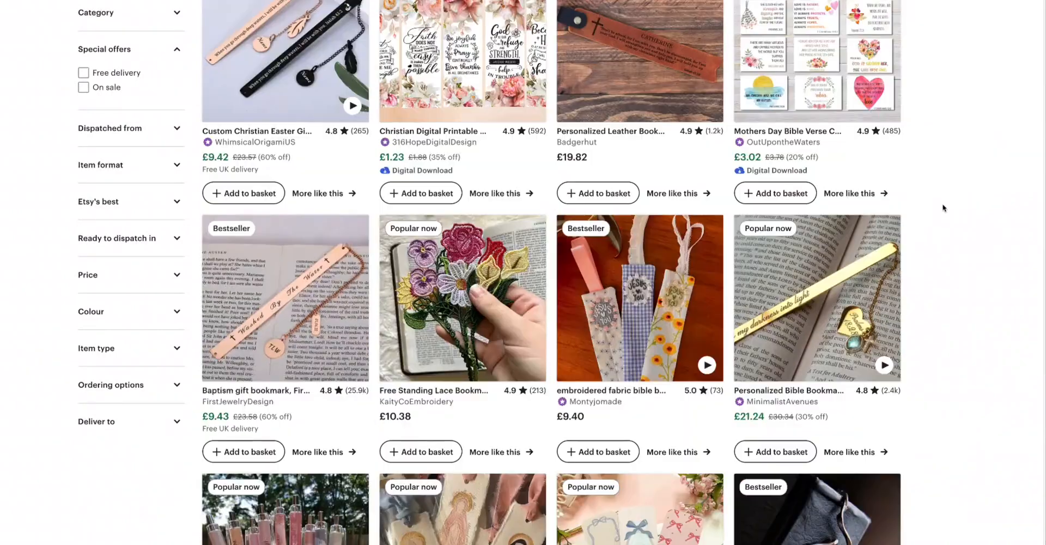
pyautogui.scroll(-1, 944, 207)
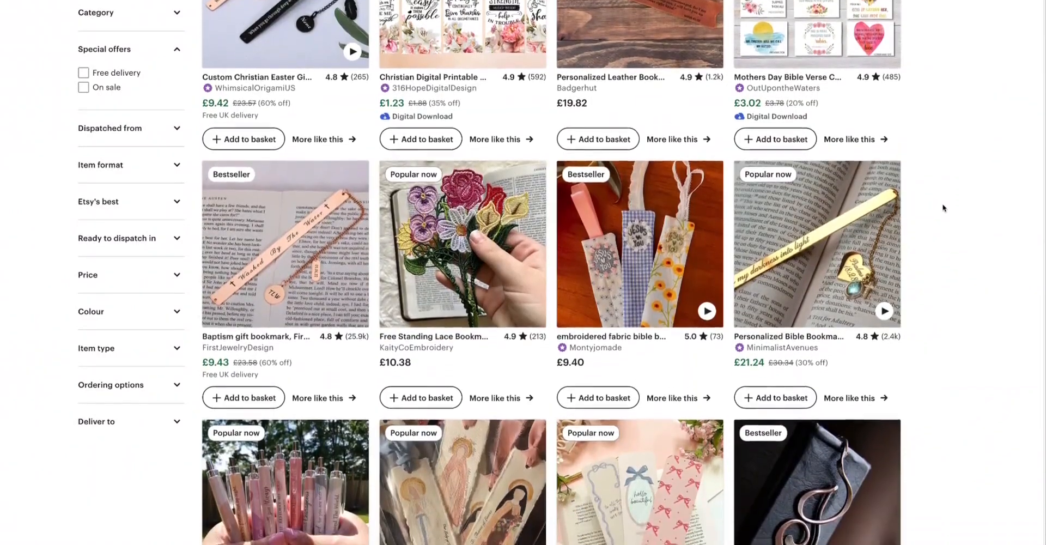
pyautogui.scroll(-1, 944, 207)
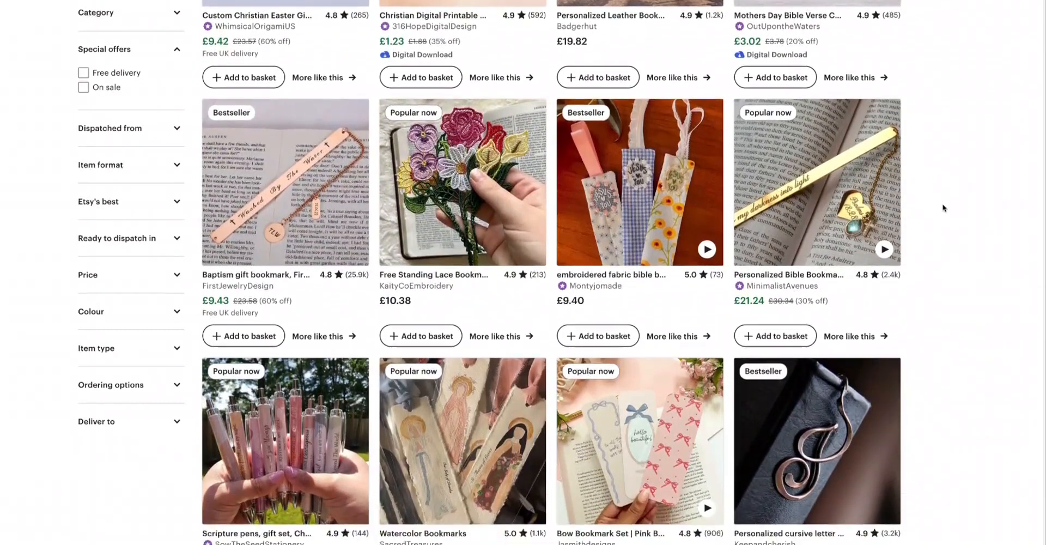
# Step: Browse the Bible verse bookmark results filtered to digital downloads to examine printable bookmark listings
pyautogui.scroll(-3, 944, 207)
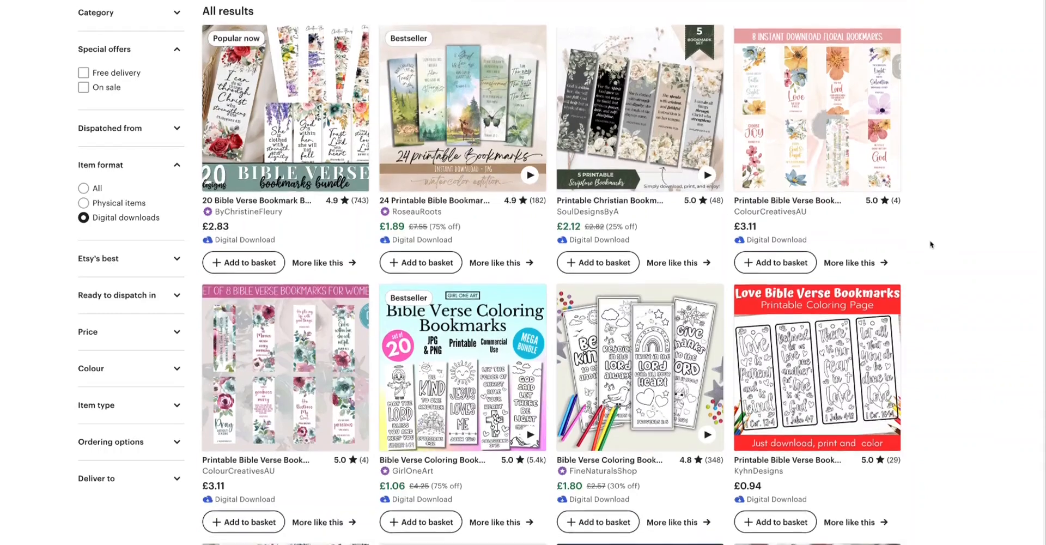
pyautogui.scroll(-2, 930, 244)
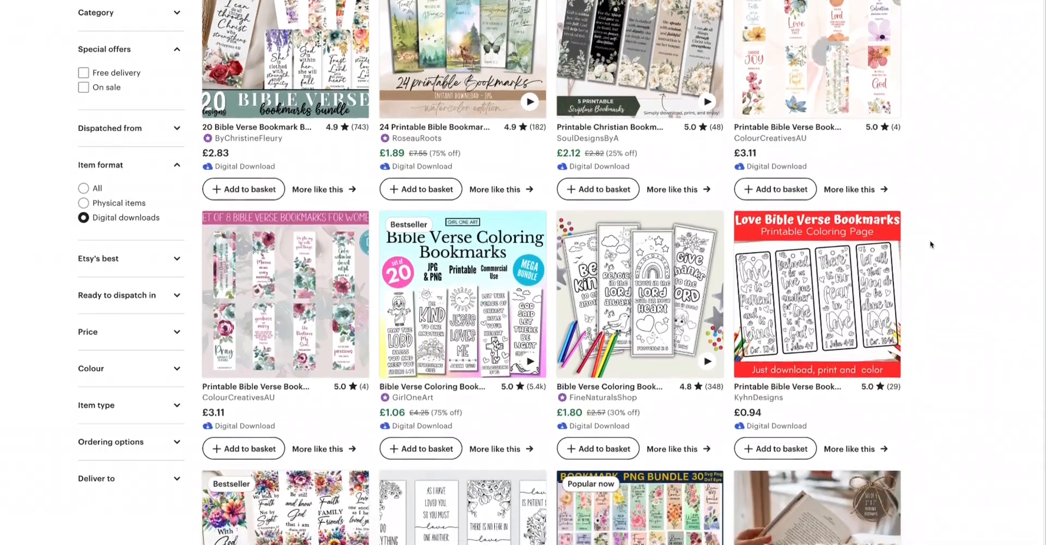
pyautogui.scroll(-2, 931, 244)
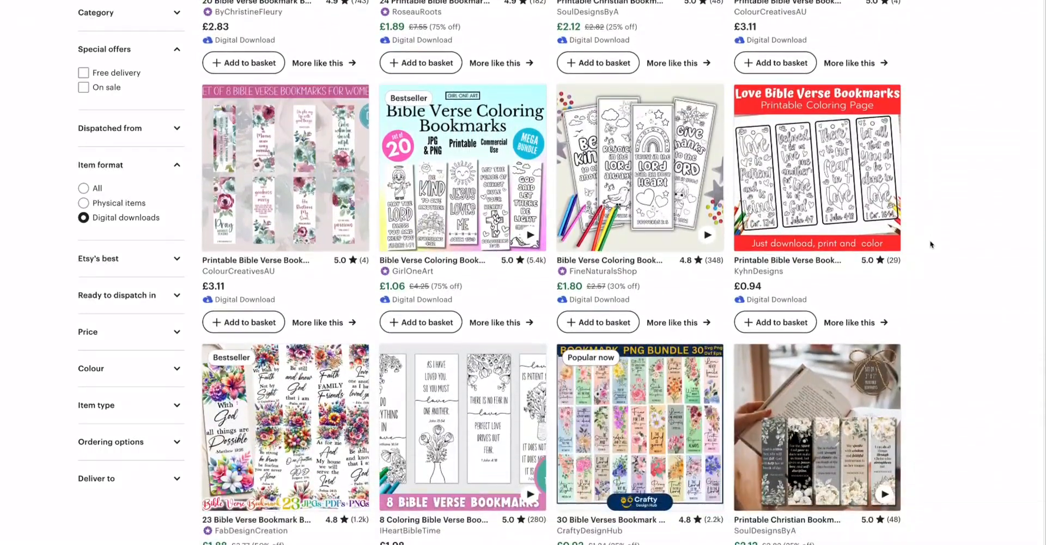
pyautogui.scroll(-2, 930, 244)
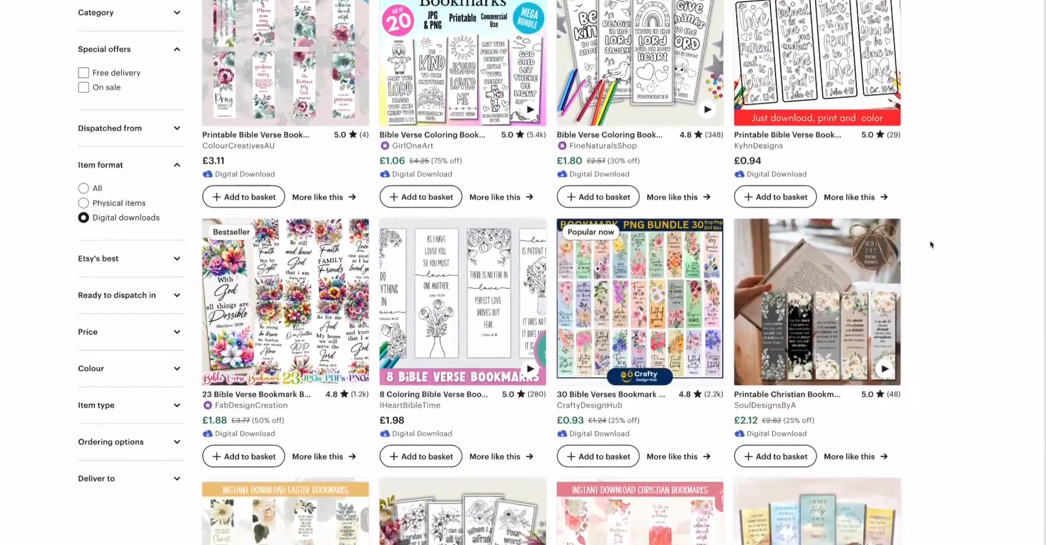
pyautogui.scroll(-2, 930, 244)
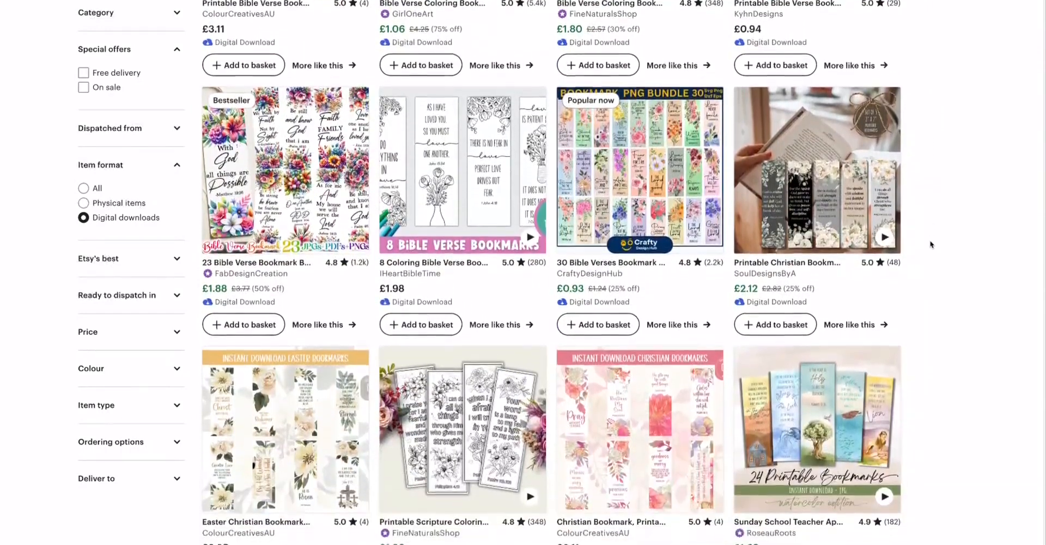
pyautogui.scroll(-3, 931, 245)
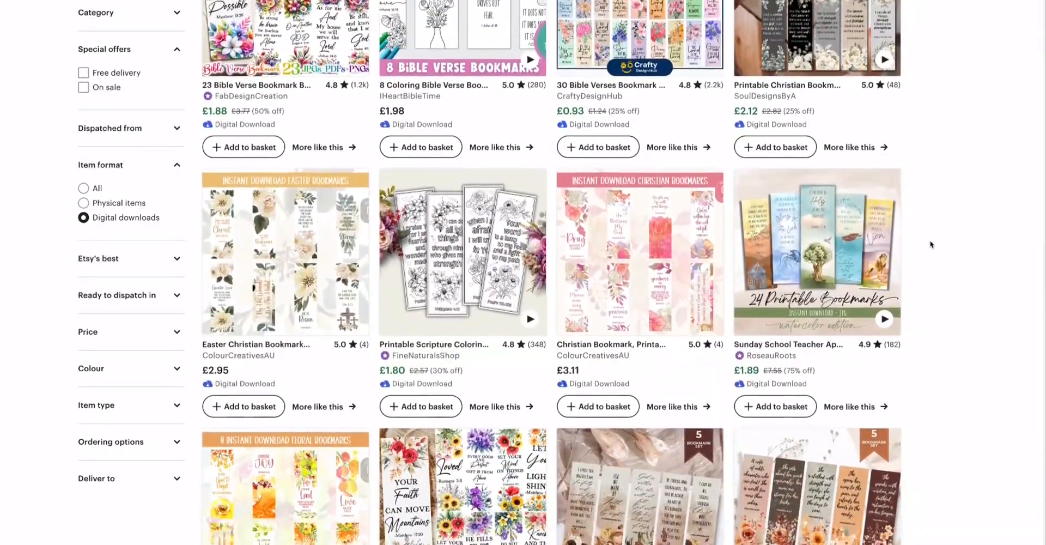
pyautogui.scroll(-3, 930, 244)
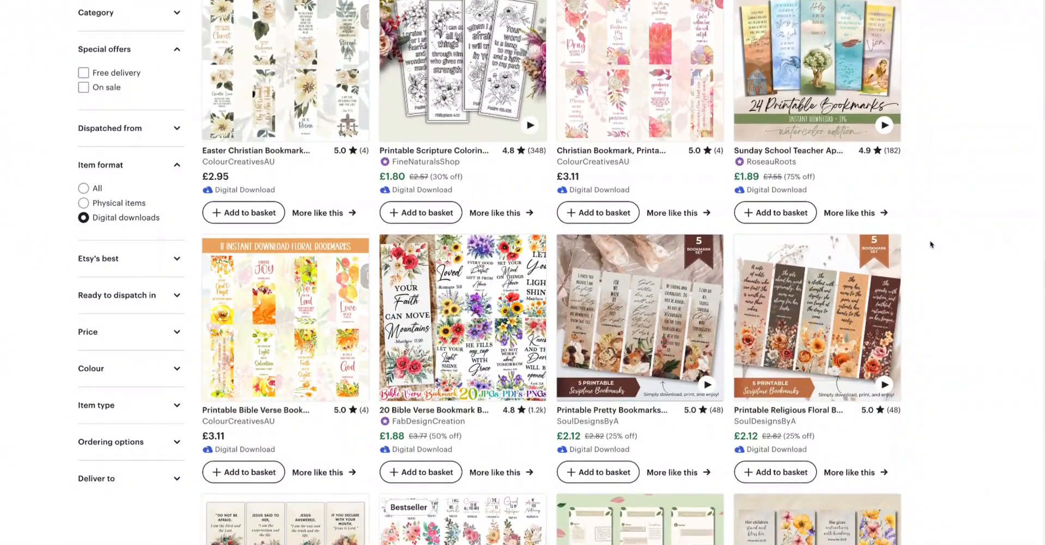
pyautogui.scroll(-2, 930, 244)
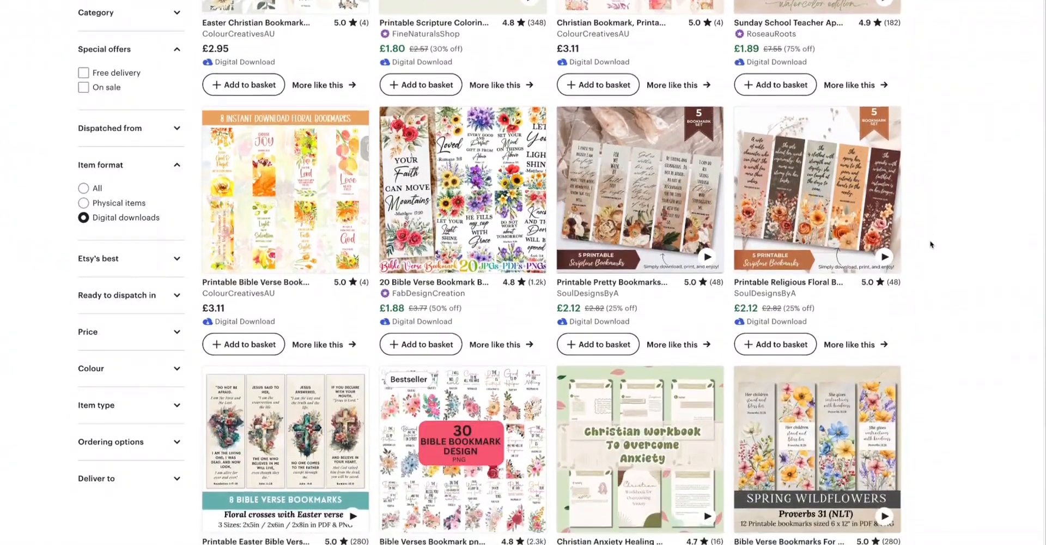
# Step: Scroll further down the digital-download Bible verse bookmark results to compare more listings, ratings and prices
pyautogui.scroll(-2, 931, 244)
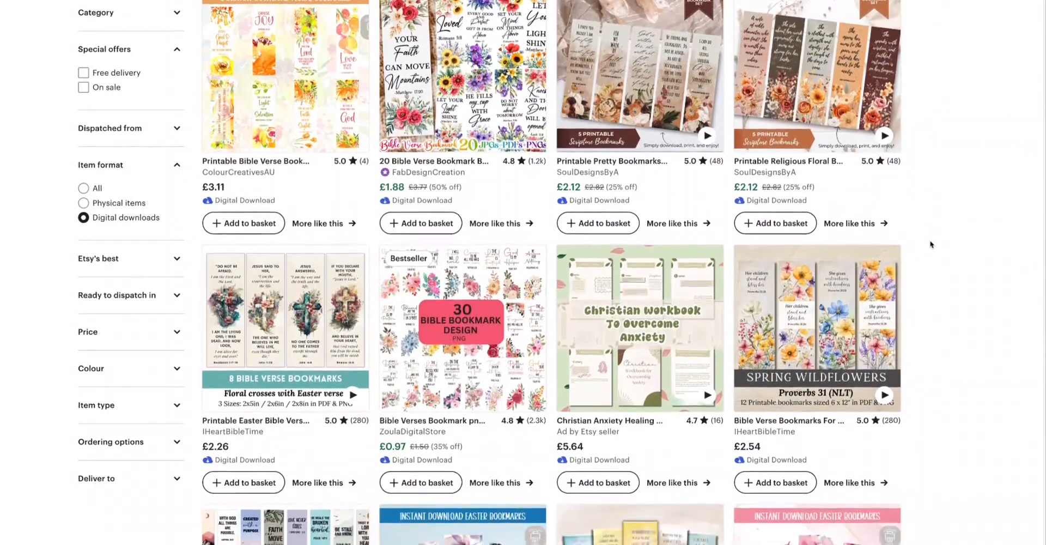
pyautogui.scroll(-1, 931, 244)
pyautogui.scroll(-2, 931, 244)
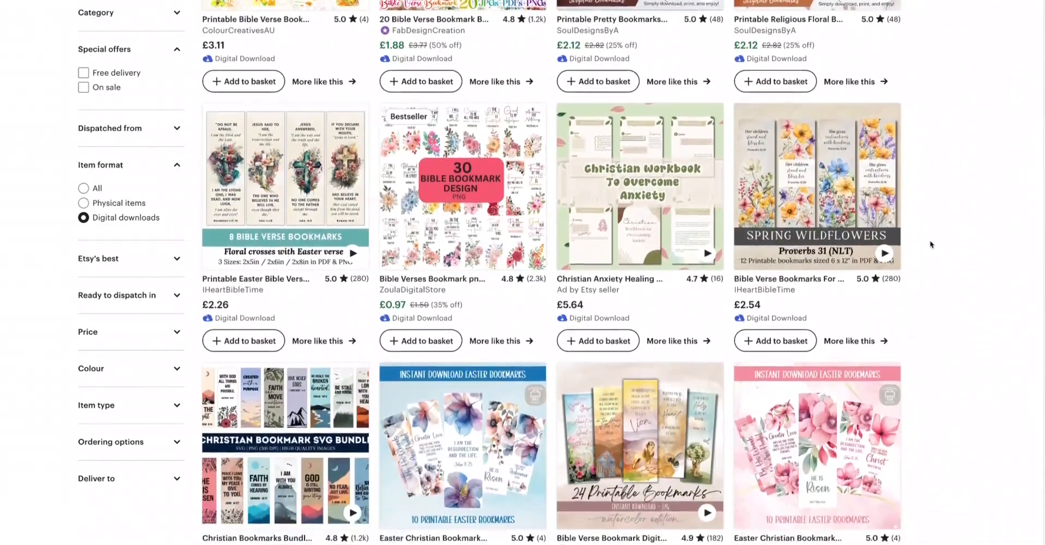
pyautogui.scroll(-2, 930, 244)
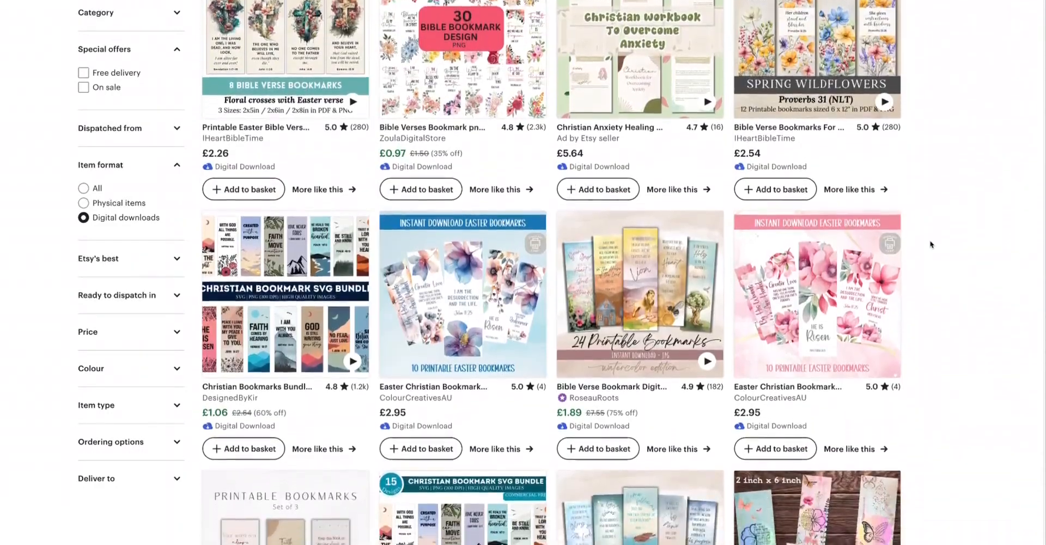
pyautogui.scroll(-2, 931, 244)
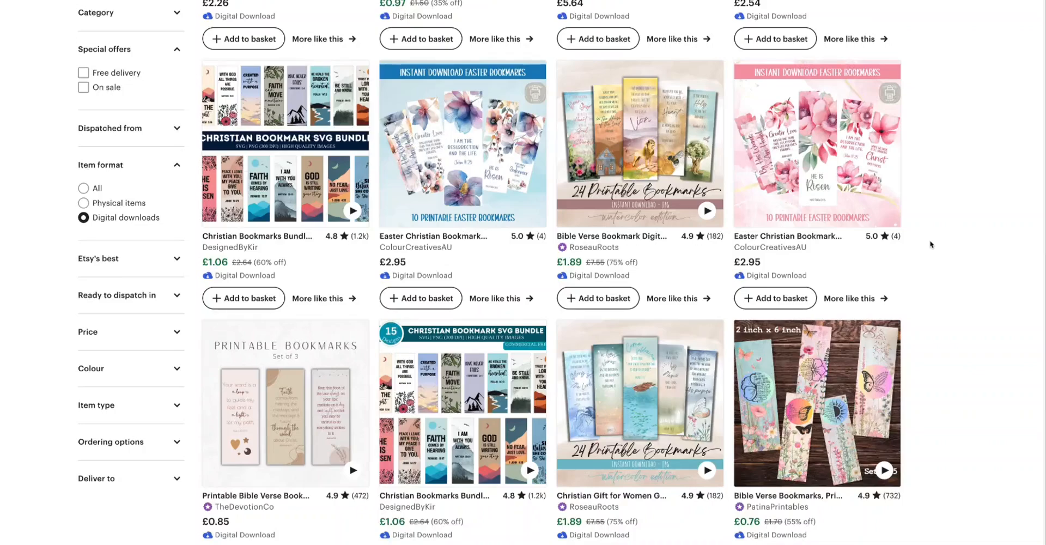
pyautogui.scroll(-2, 930, 244)
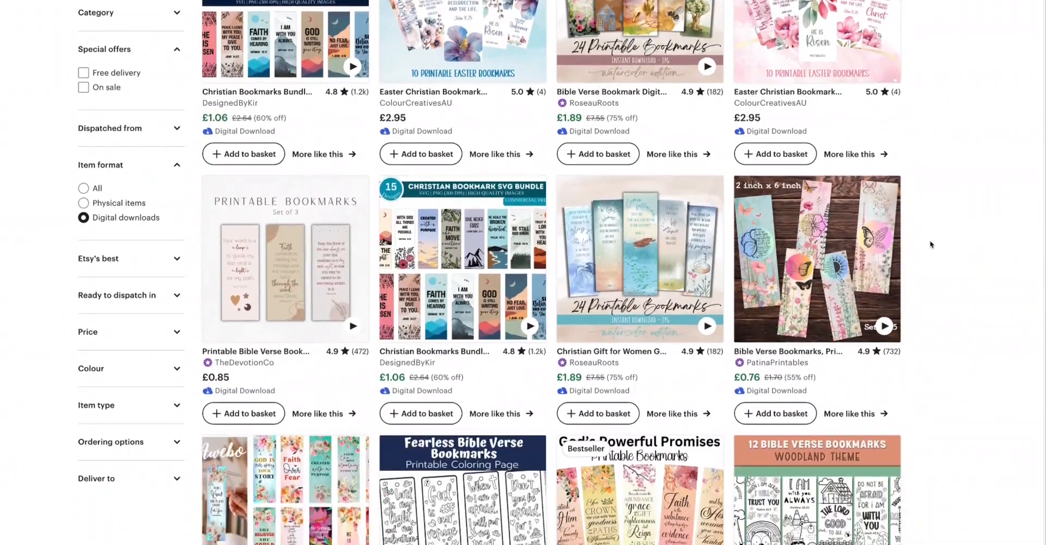
pyautogui.scroll(-2, 931, 244)
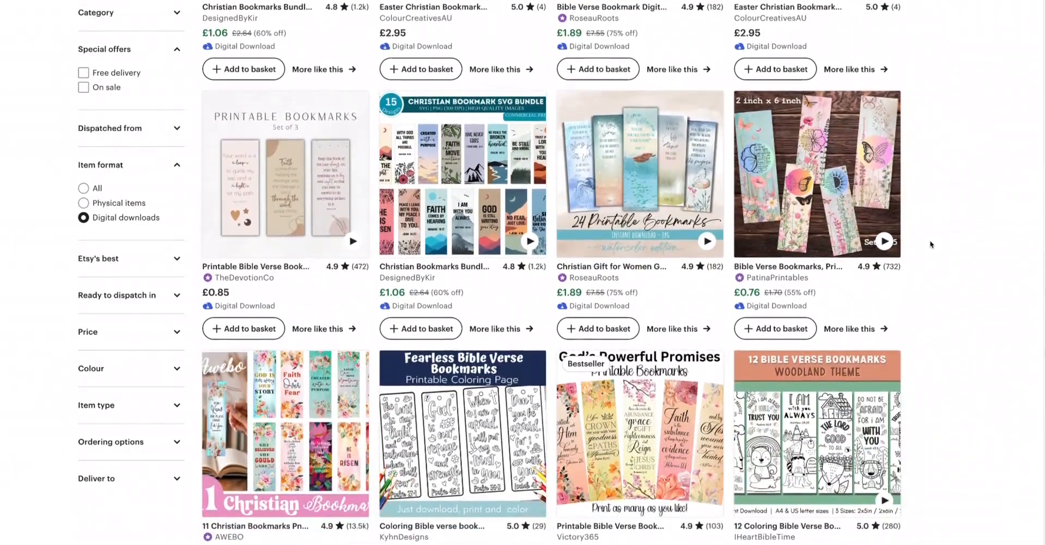
pyautogui.scroll(-1, 931, 244)
pyautogui.scroll(-4, 930, 244)
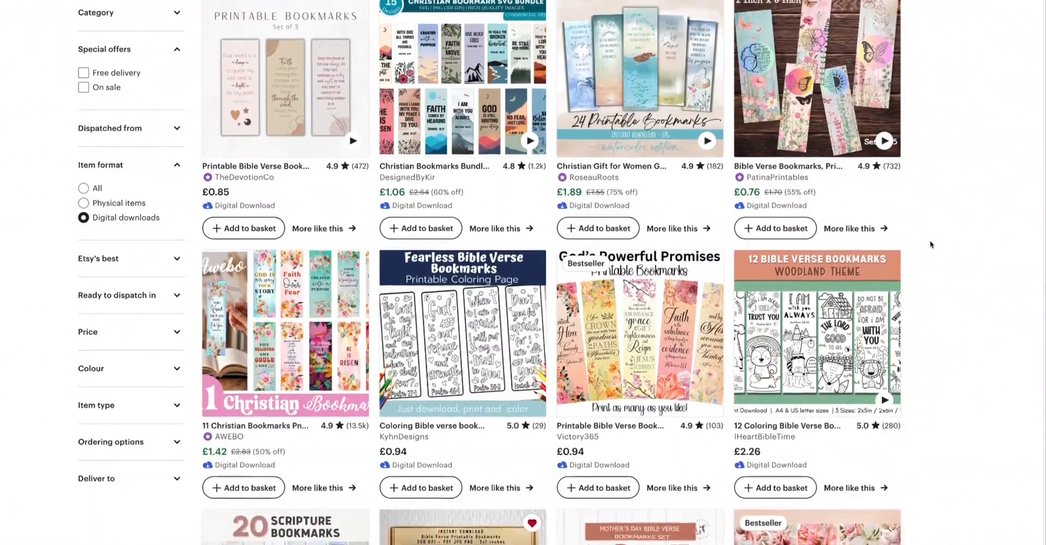
pyautogui.scroll(-1, 931, 244)
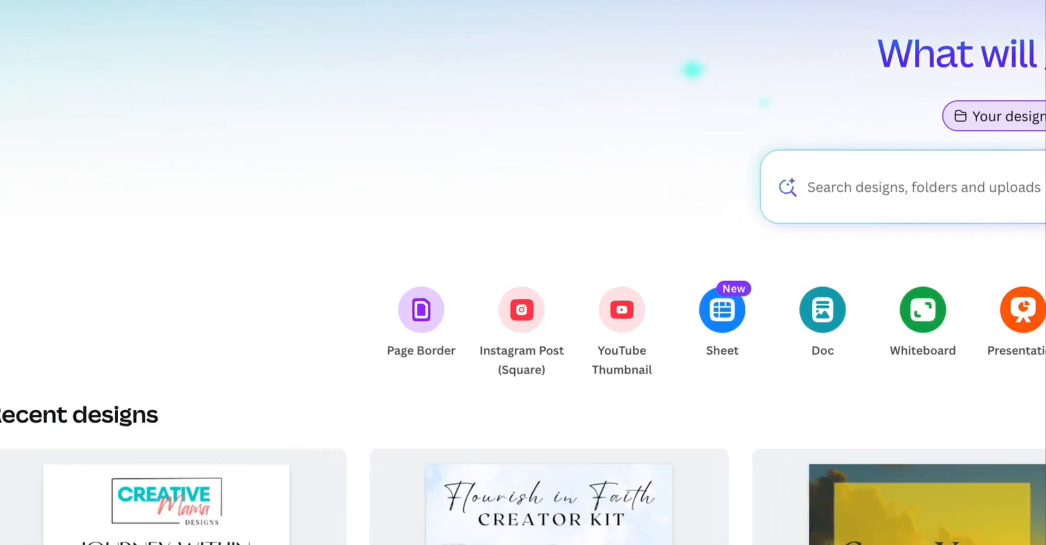
# Step: In Canva, create a new custom-size design 2 by 6 inches for the bookmark
pyautogui.click(2, 117)
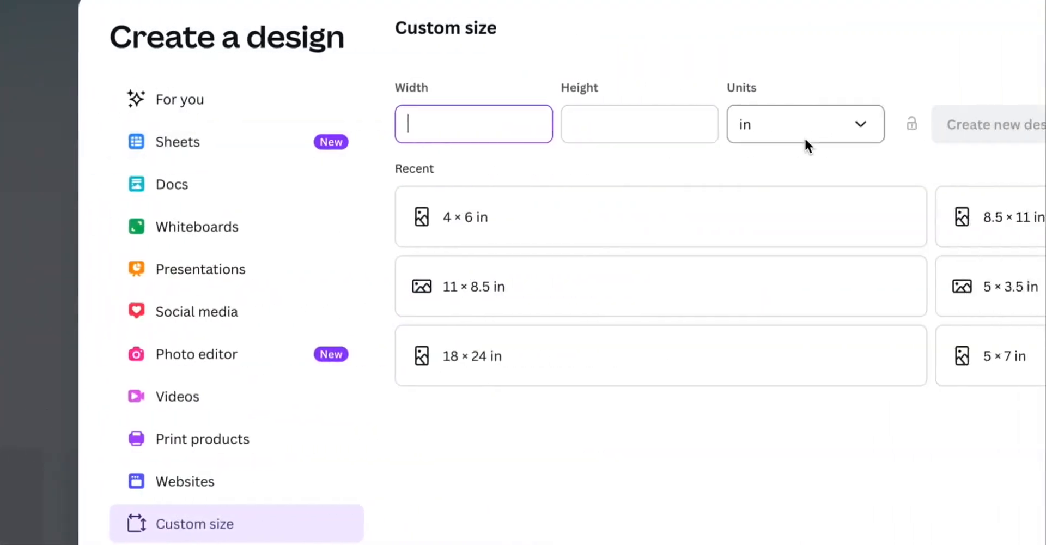
pyautogui.click(810, 130)
pyautogui.click(635, 229)
pyautogui.click(299, 123)
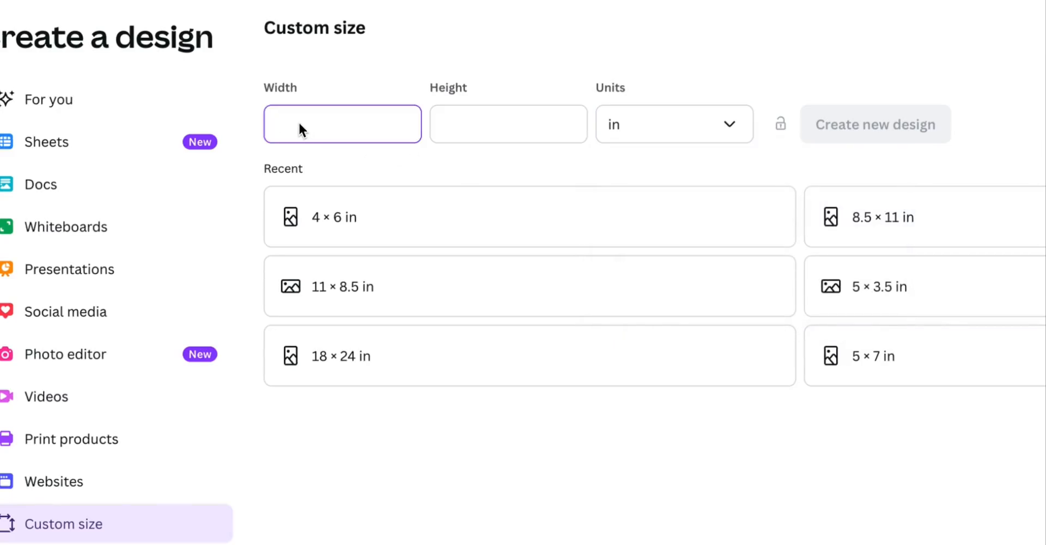
pyautogui.write('2')
pyautogui.click(522, 120)
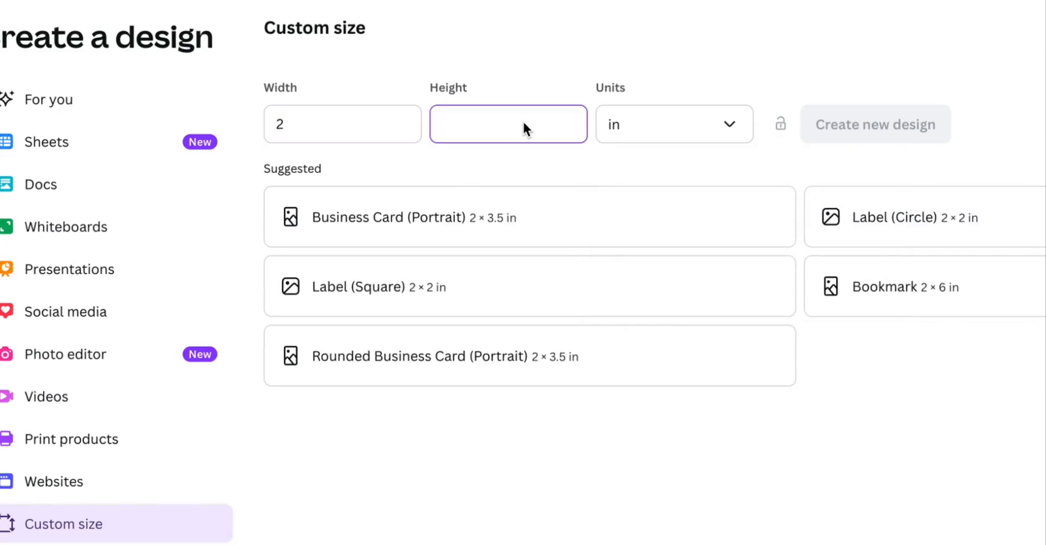
pyautogui.write('6')
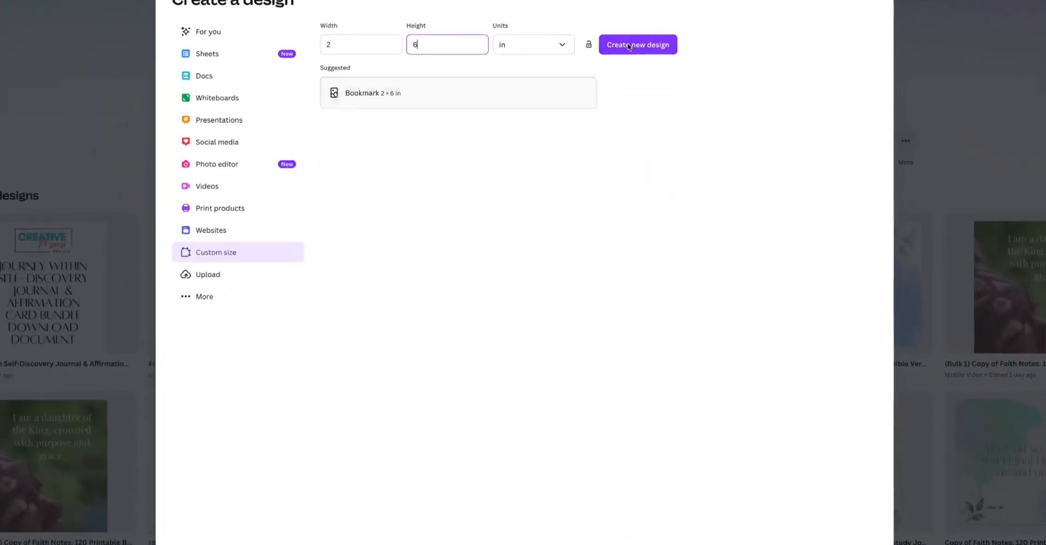
pyautogui.click(621, 48)
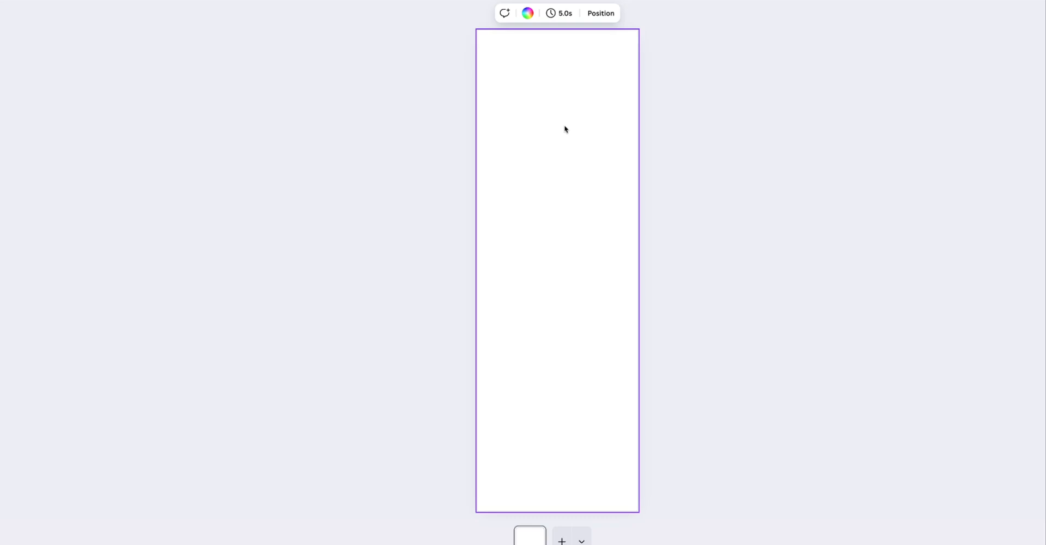
pyautogui.scroll(-1, 565, 129)
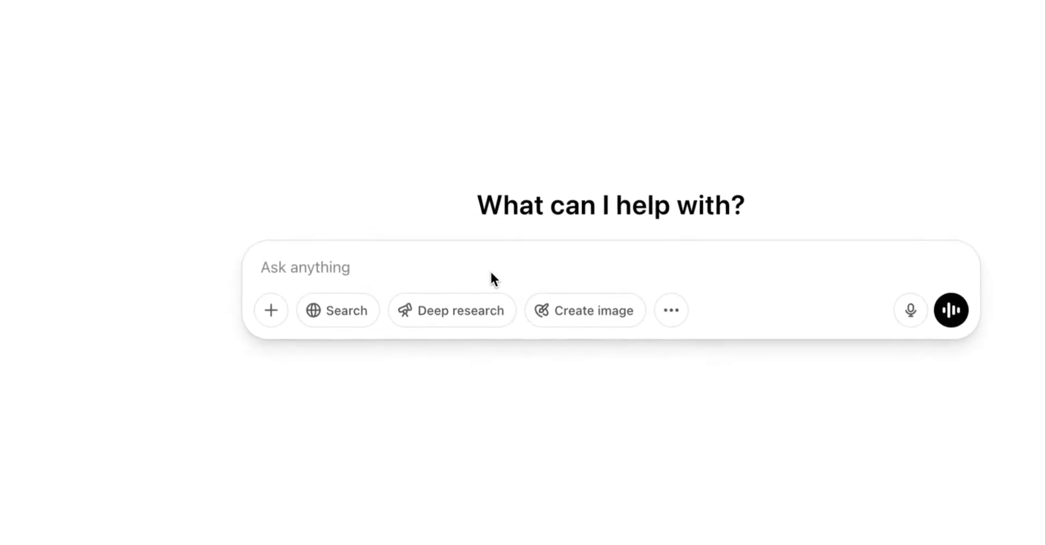
# Step: In ChatGPT, ask: please give me 20 faith based quotes for bookmarks
pyautogui.write('please giv')
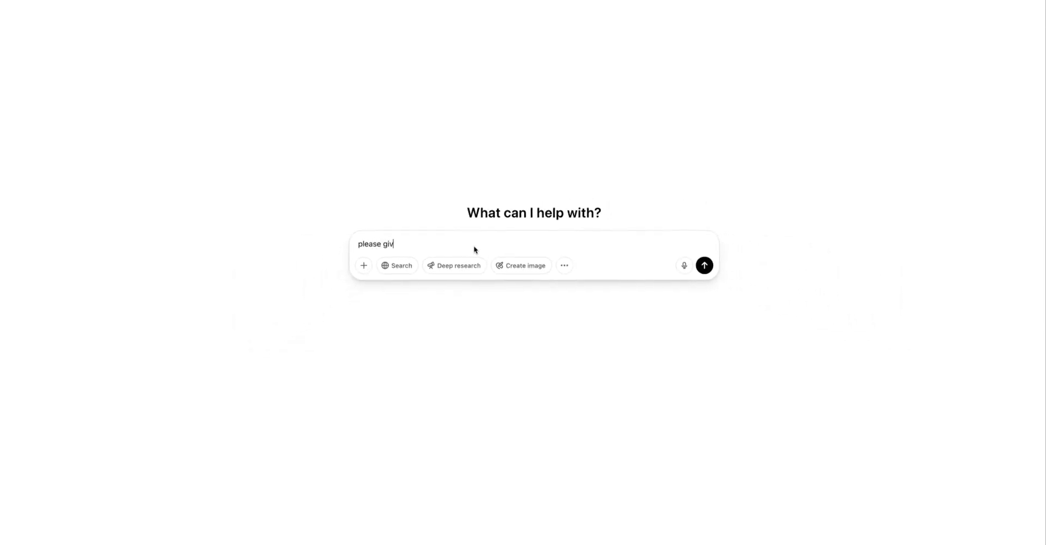
pyautogui.write('e me 20 faith based quotes for bookmarks')
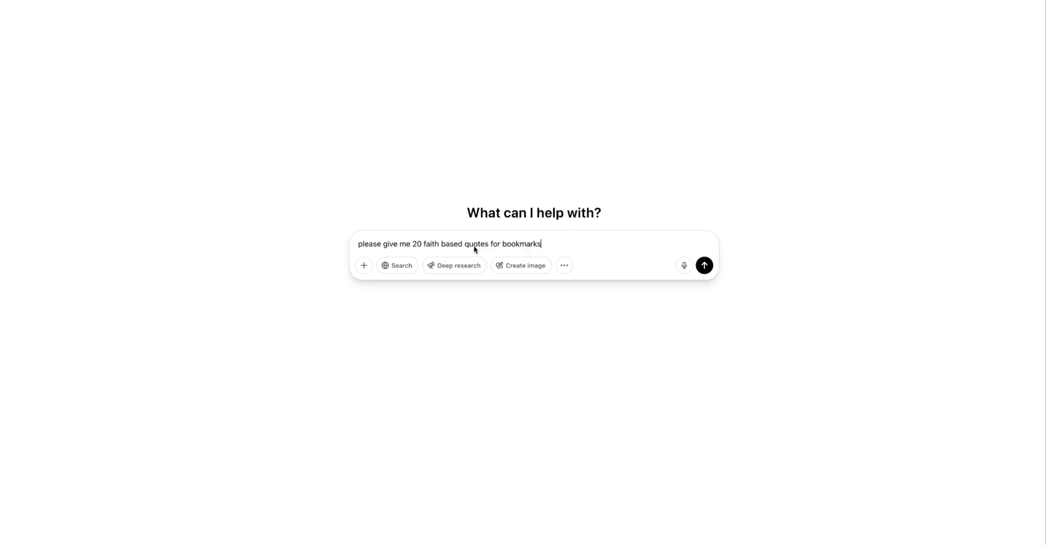
pyautogui.press('Return')
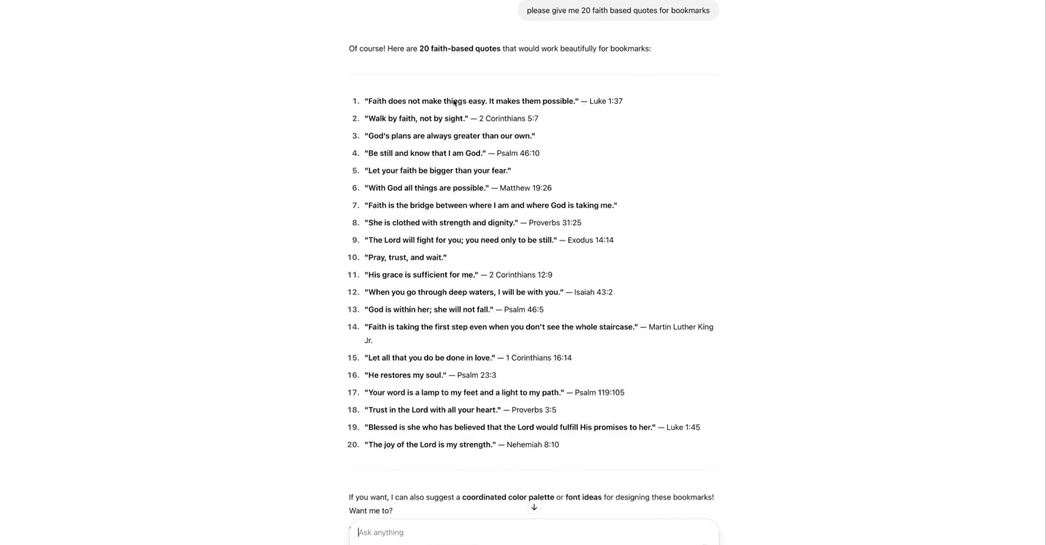
# Step: Copy that prompt and send it to the Faith Based Affirmations GPT
pyautogui.scroll(-1, 455, 102)
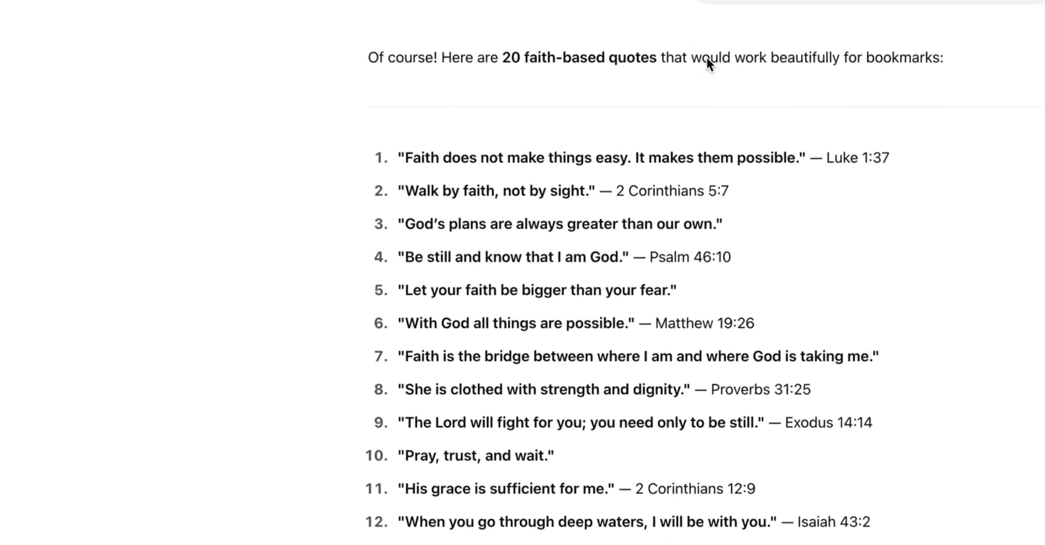
pyautogui.tripleClick(829, 53)
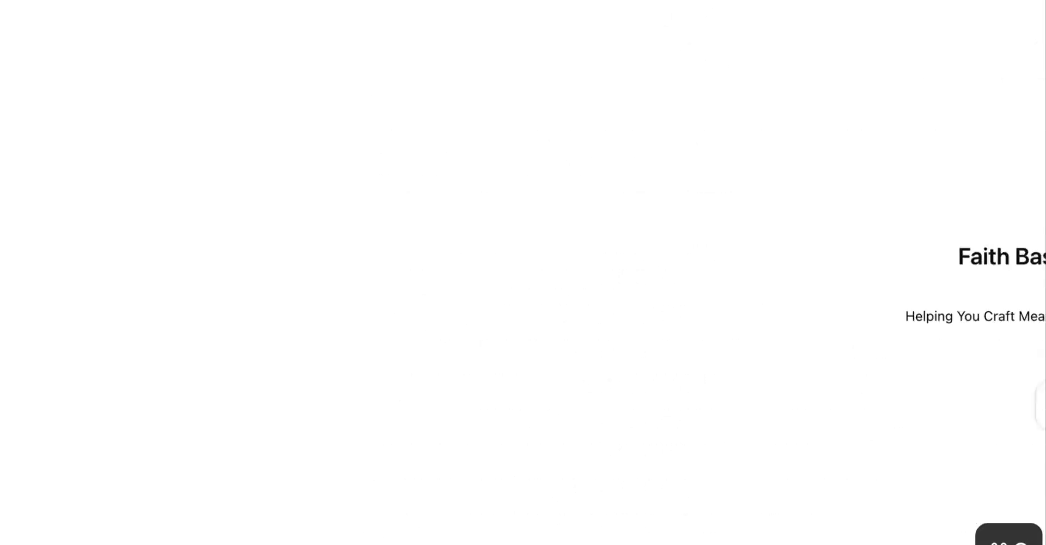
pyautogui.write('please give me 20 faith based quotes for bookmarks')
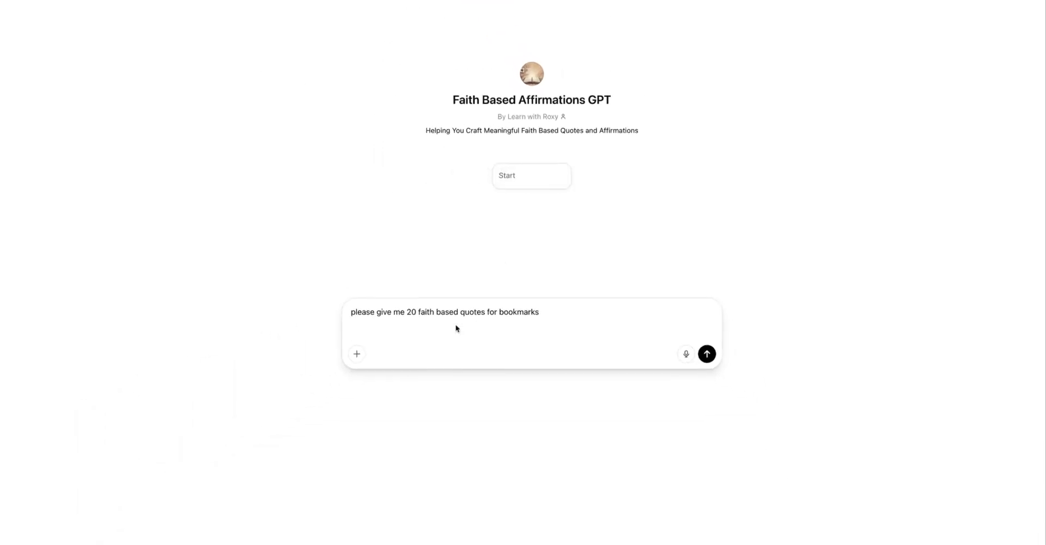
pyautogui.click(710, 353)
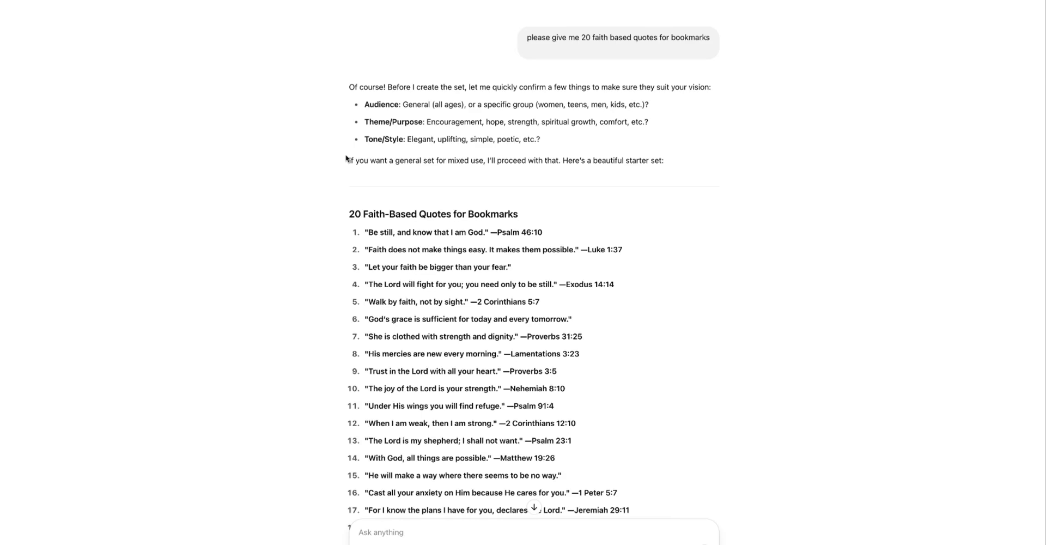
# Step: Scroll through the GPT's list of 20 faith-based bookmark quotes to review them
pyautogui.scroll(-3, 346, 158)
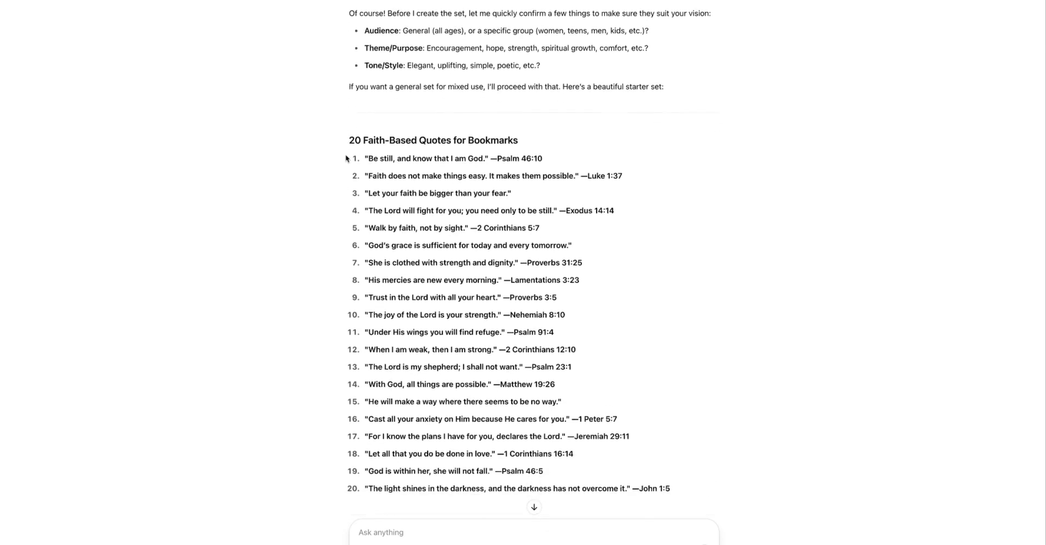
pyautogui.scroll(-1, 346, 159)
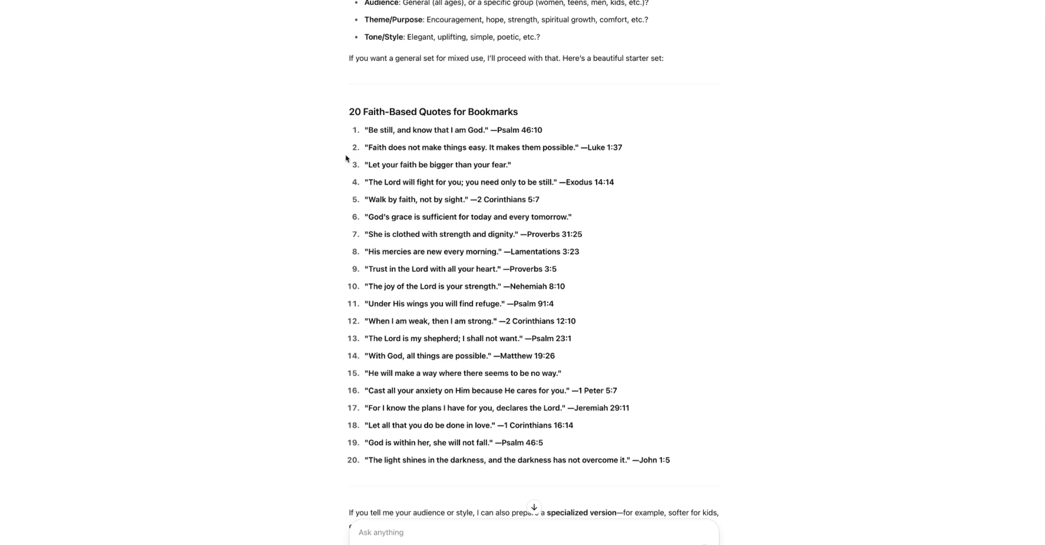
pyautogui.scroll(-2, 346, 159)
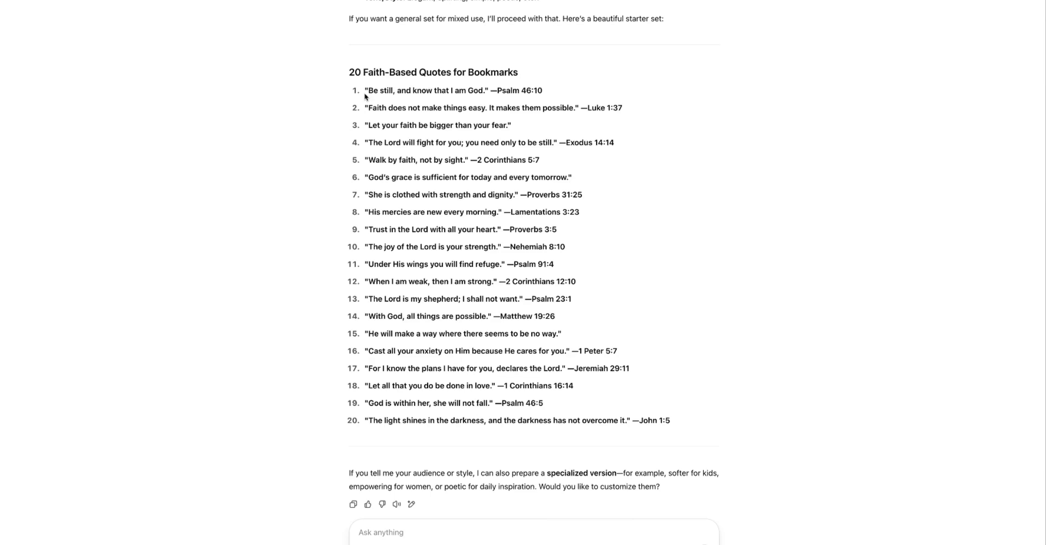
pyautogui.scroll(-2, 364, 96)
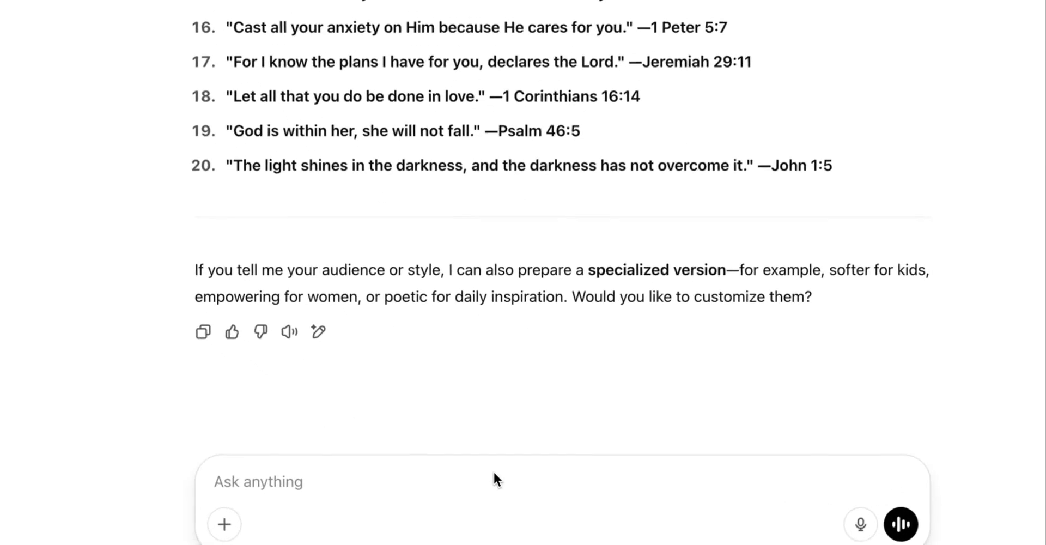
# Step: Start a follow-up message asking: please make these quotes unique and not specifically from the bible. i need them to be for women
pyautogui.write('pkea')
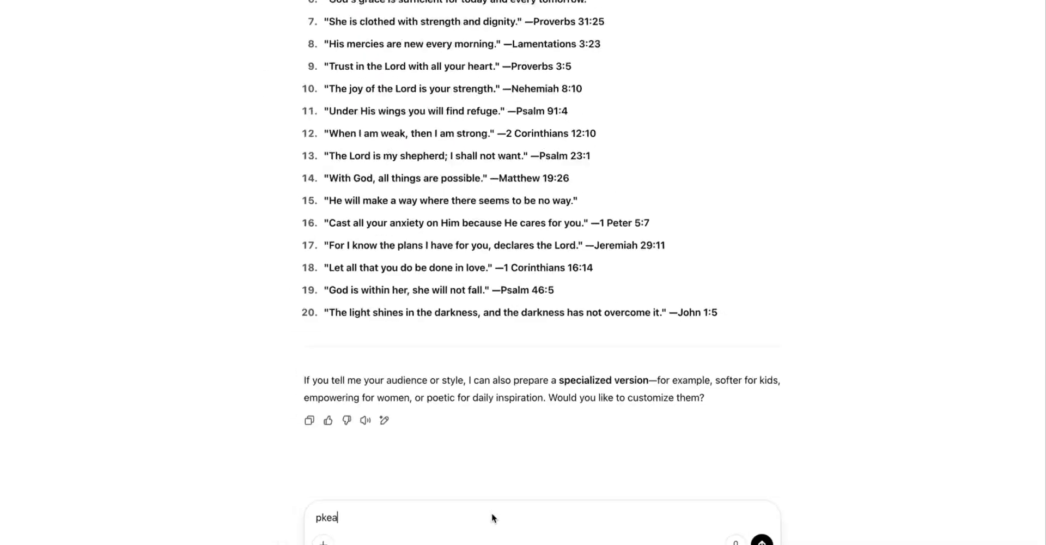
pyautogui.press('BackSpace')
pyautogui.write('lase ma')
pyautogui.press('BackSpace')
pyautogui.press('BackSpace')
pyautogui.press('BackSpace')
pyautogui.press('BackSpace')
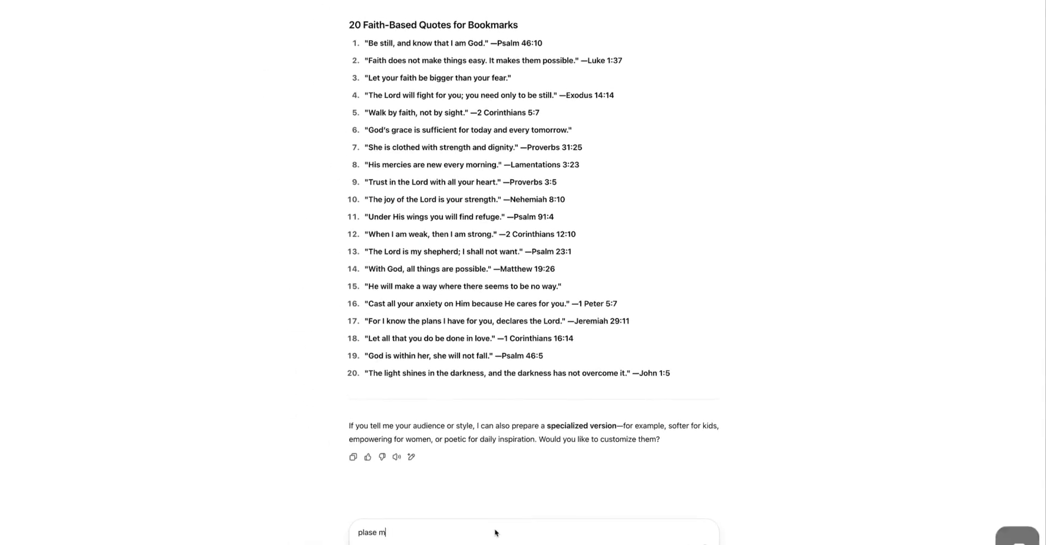
pyautogui.write('ase')
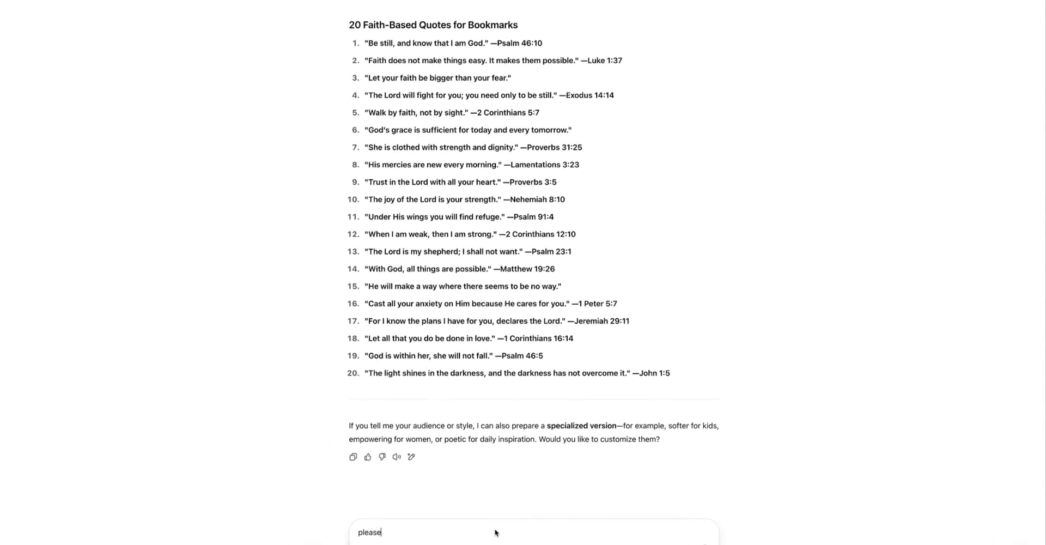
pyautogui.write(' make these quote')
pyautogui.press('BackSpace')
pyautogui.press('BackSpace')
pyautogui.write('unique and not spec')
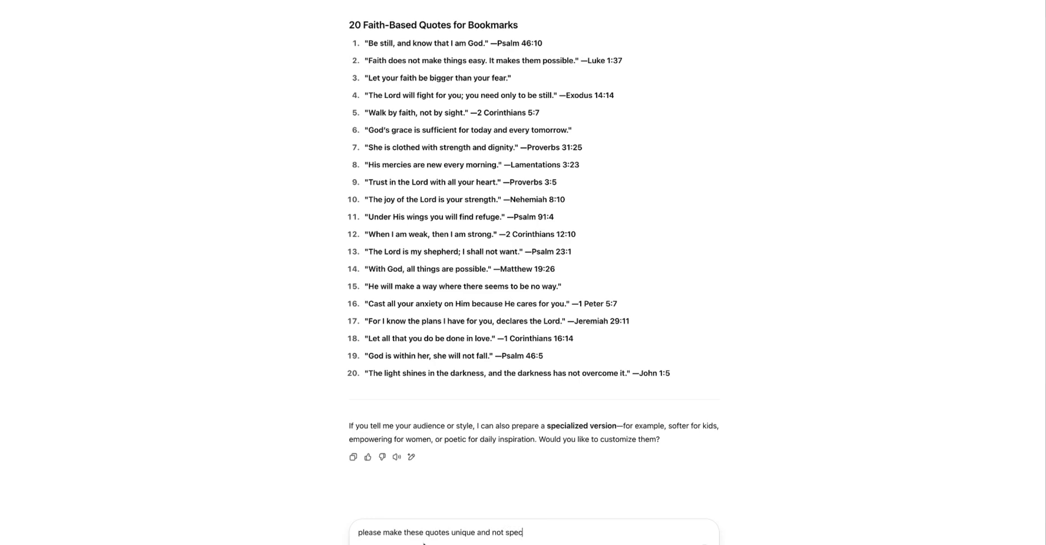
pyautogui.write('ifically from the bible. i need them to be')
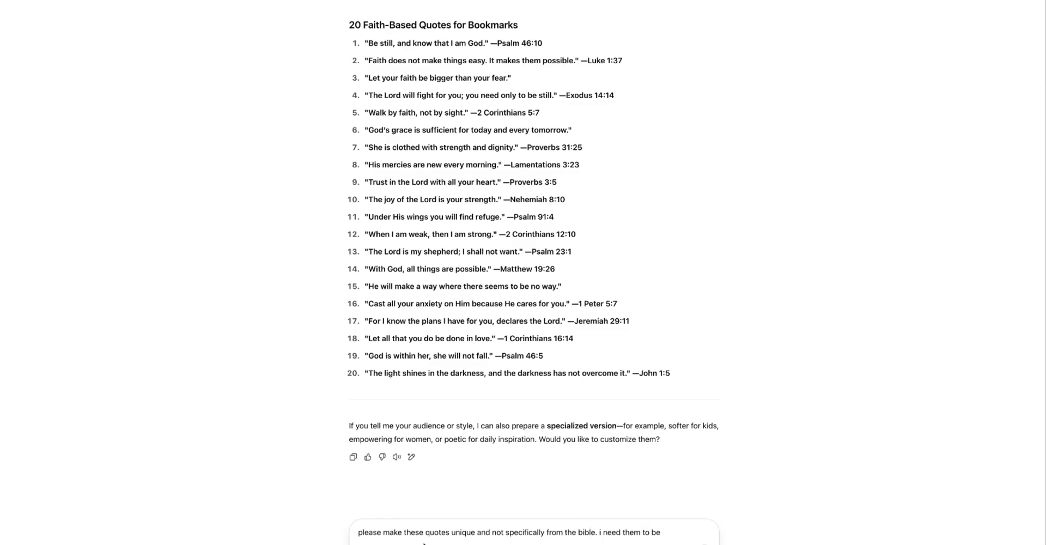
pyautogui.write(' able')
pyautogui.press('BackSpace')
pyautogui.press('BackSpace')
pyautogui.press('BackSpace')
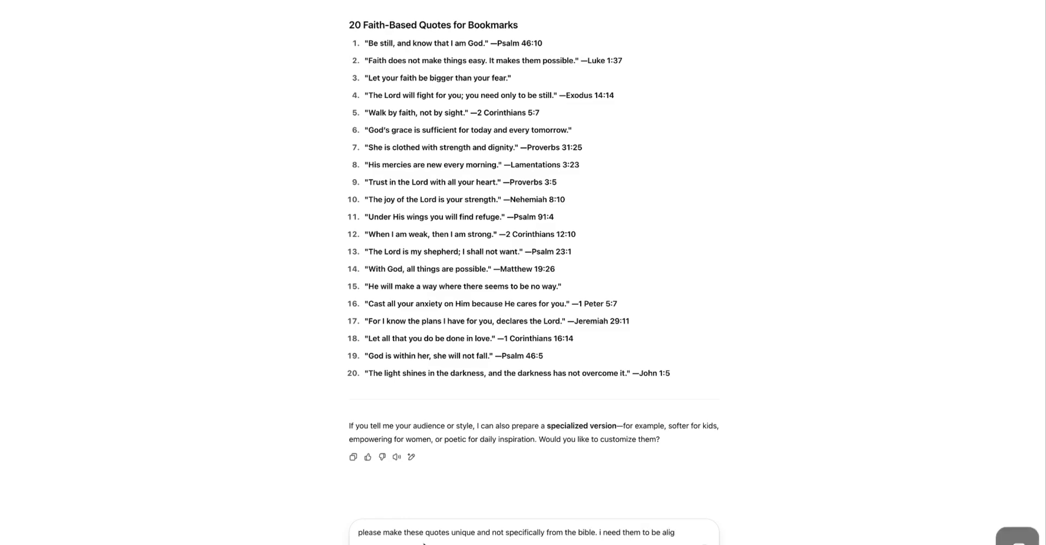
pyautogui.write('lig')
pyautogui.press('BackSpace')
pyautogui.press('BackSpace')
pyautogui.press('BackSpace')
pyautogui.press('BackSpace')
pyautogui.write('for women')
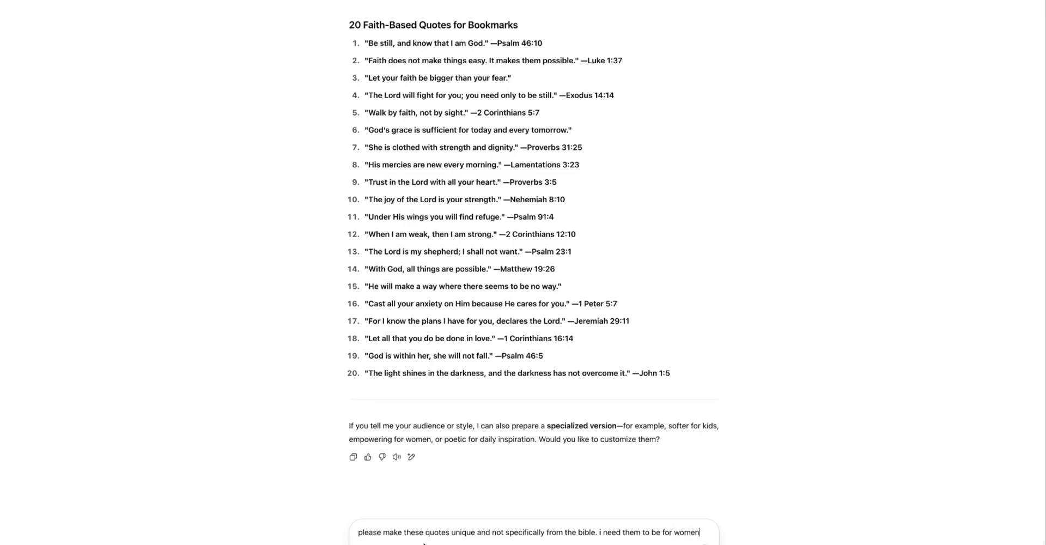
# Step: Finish the message with "and a mixture of different themes , uplifting tone and style" and send it
pyautogui.scroll(4, 332, 268)
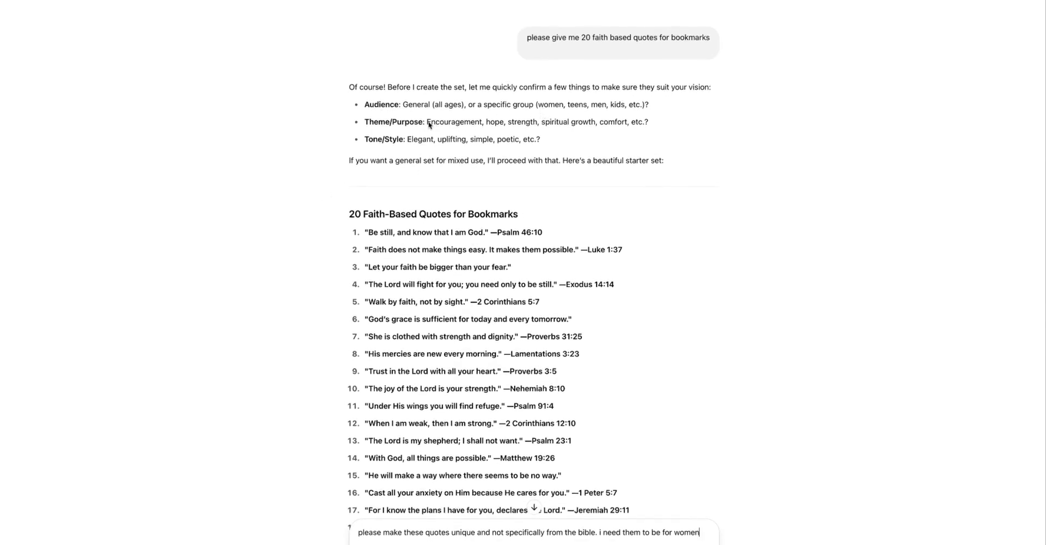
pyautogui.scroll(-1, 422, 122)
pyautogui.scroll(-1, 421, 121)
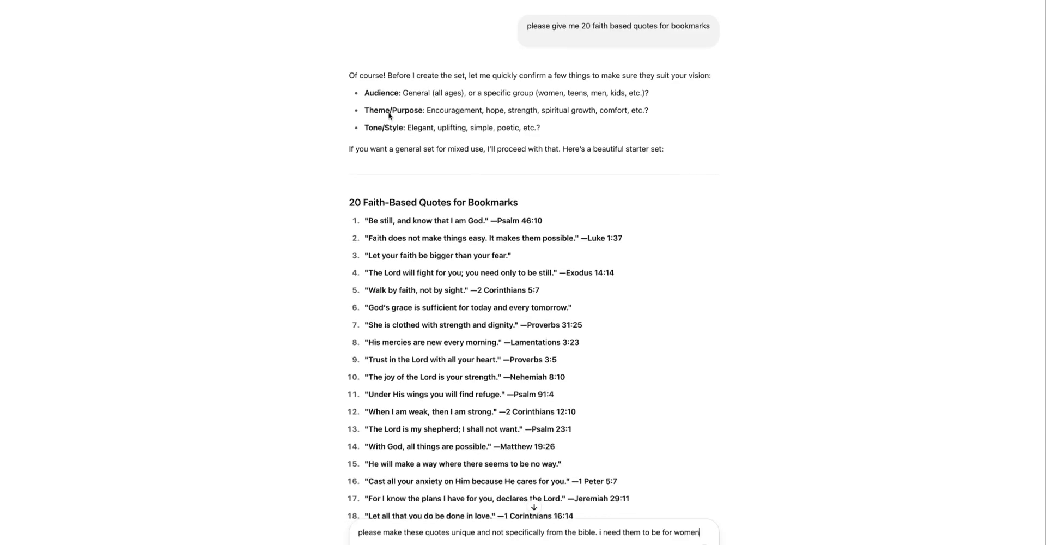
pyautogui.scroll(-1, 389, 117)
pyautogui.scroll(-3, 388, 130)
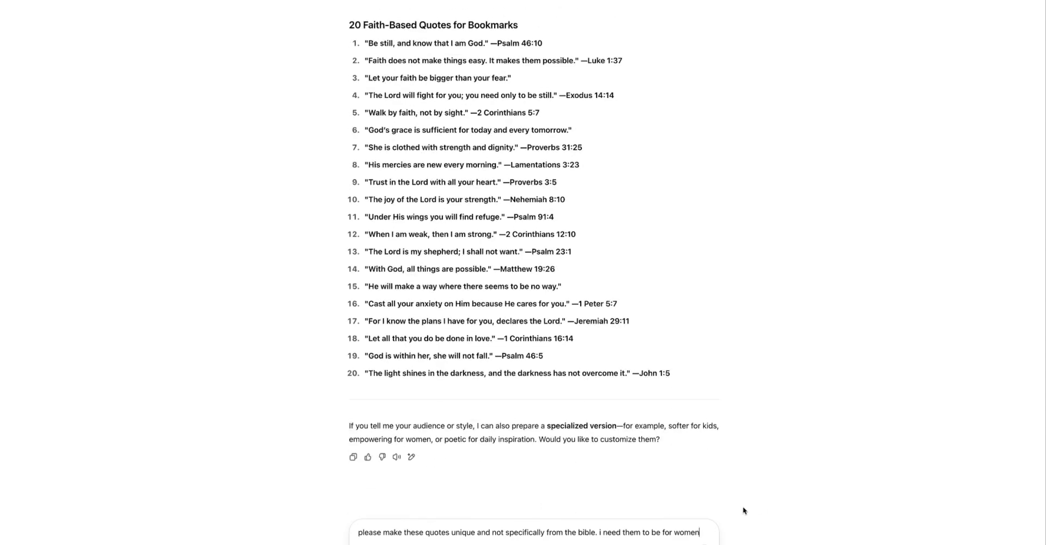
pyautogui.write('and')
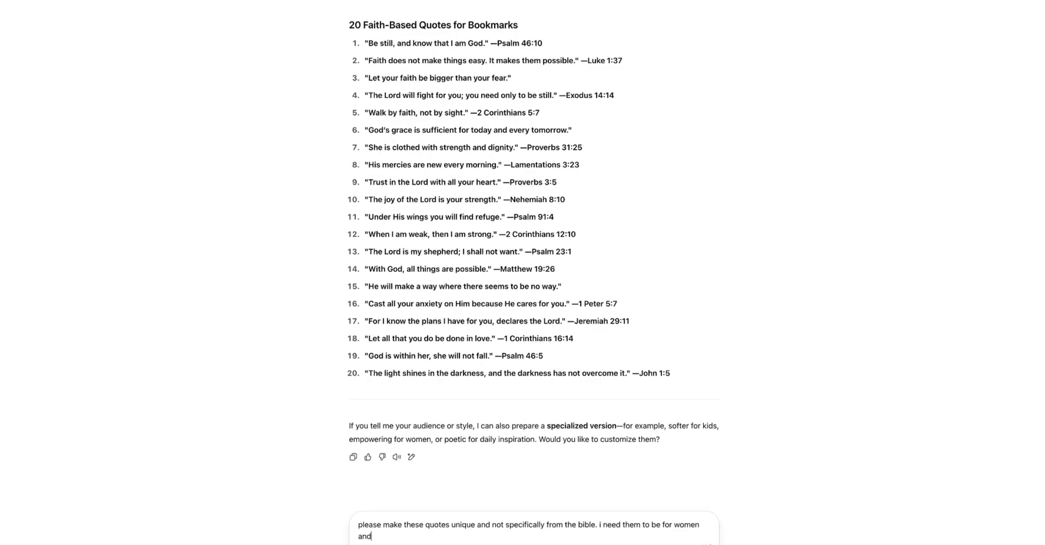
pyautogui.write(' a mixture of different themes')
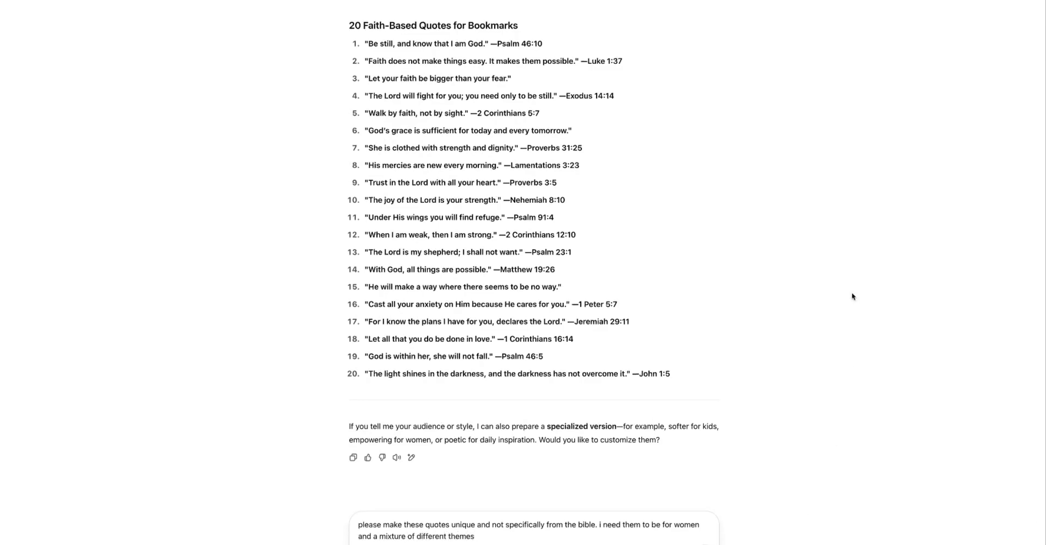
pyautogui.scroll(4, 852, 292)
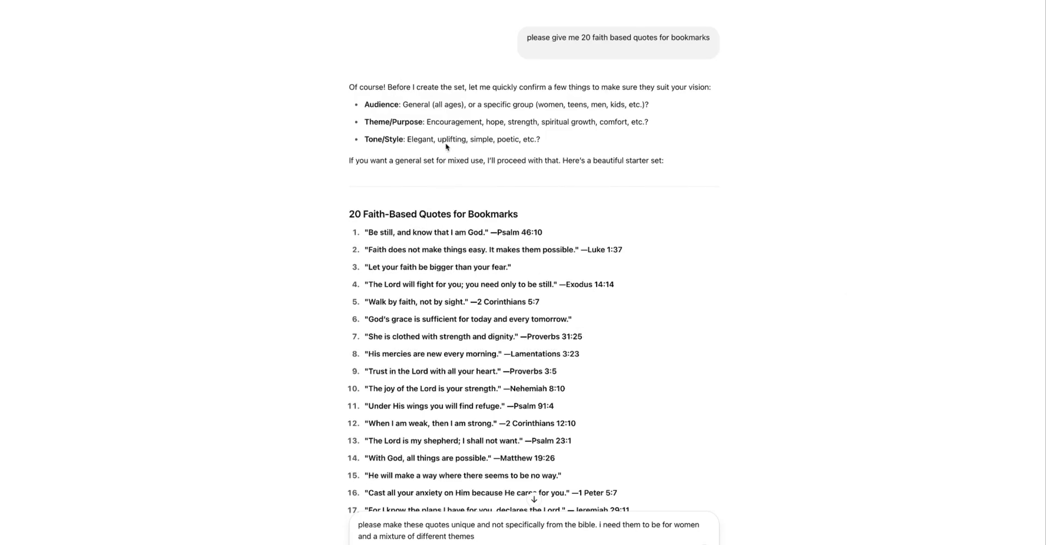
pyautogui.doubleClick(447, 141)
pyautogui.scroll(-4, 446, 140)
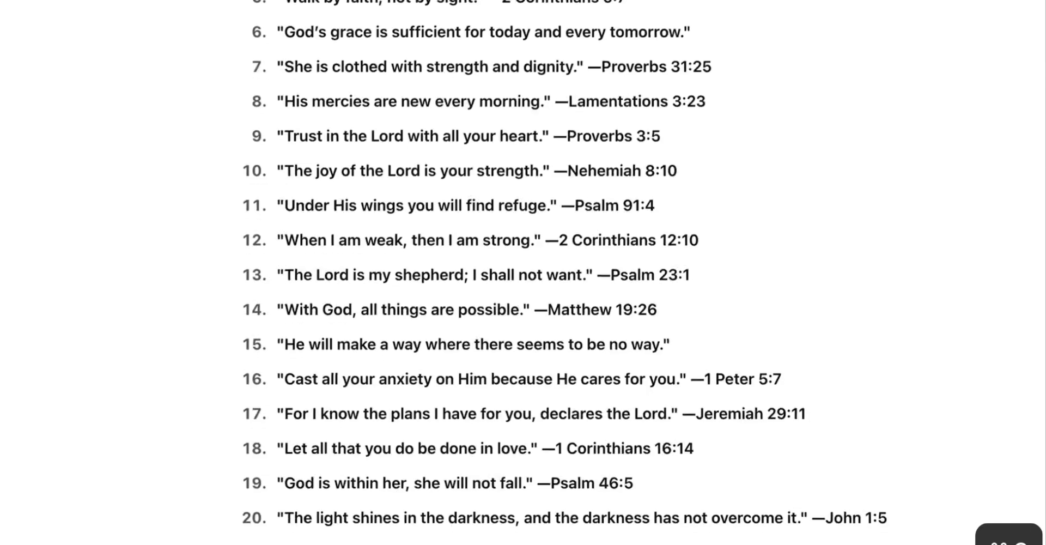
pyautogui.scroll(-4, 523, 273)
pyautogui.click(512, 499)
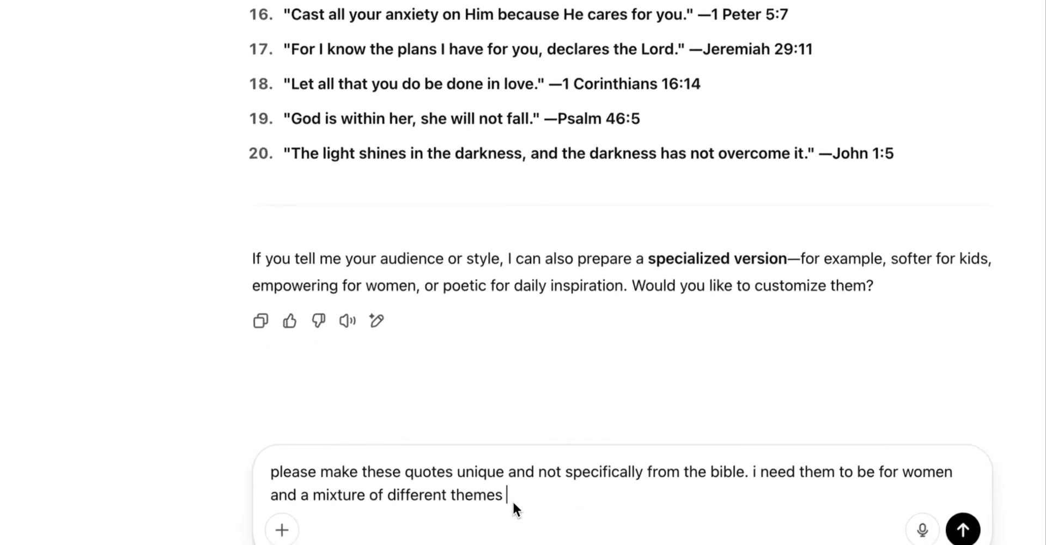
pyautogui.write(',')
pyautogui.write(' uplifting tone')
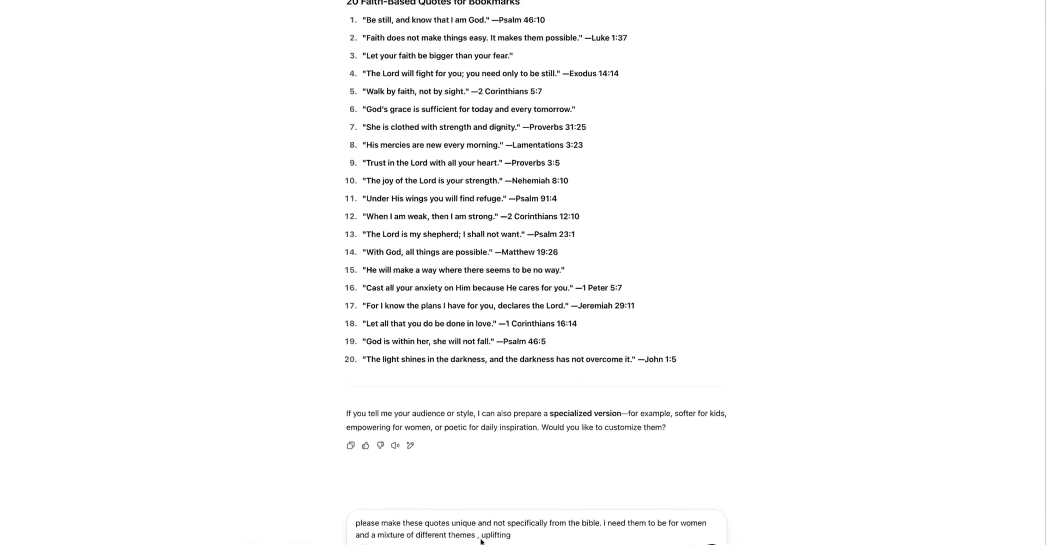
pyautogui.write(' and style')
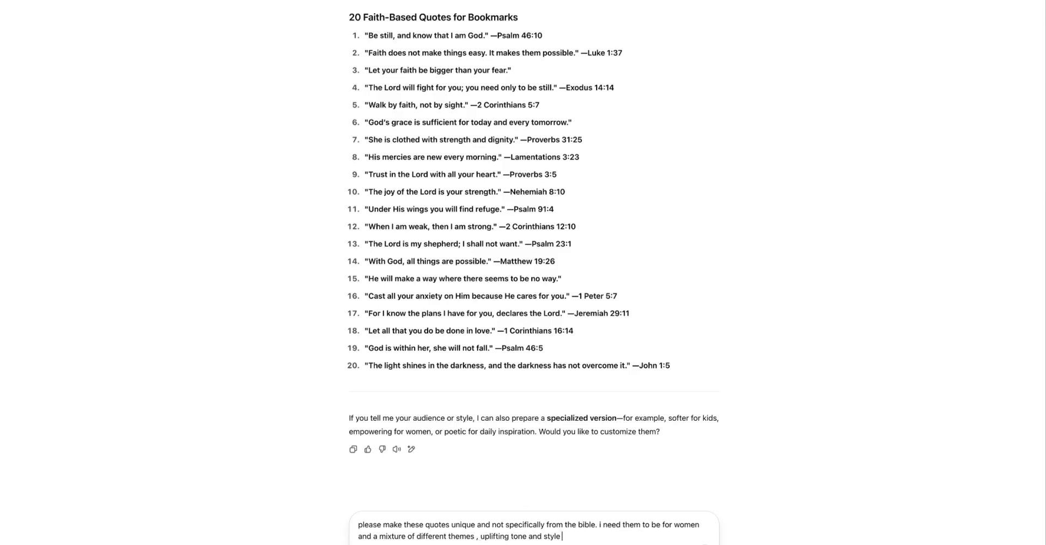
pyautogui.press('Return')
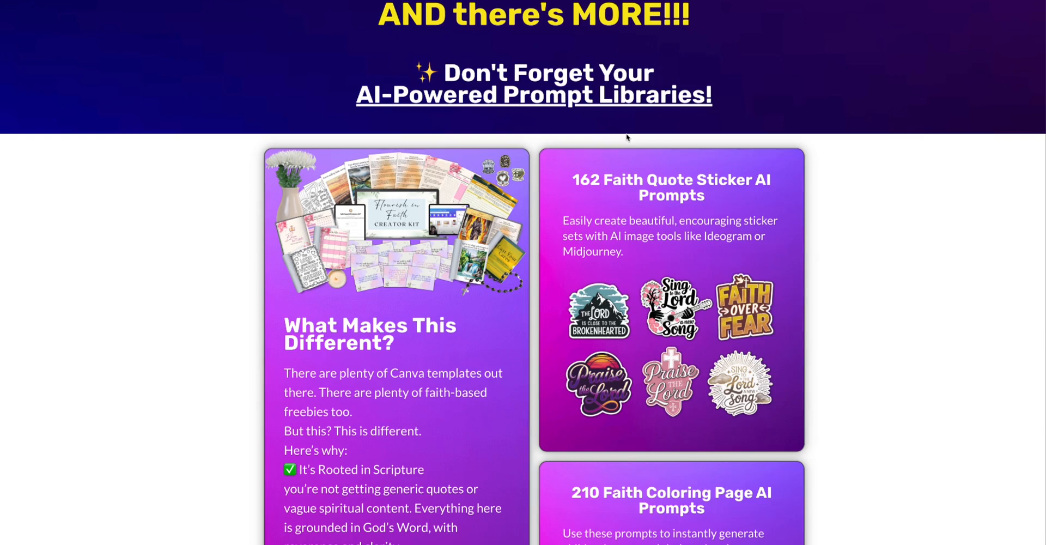
pyautogui.scroll(-2, 626, 138)
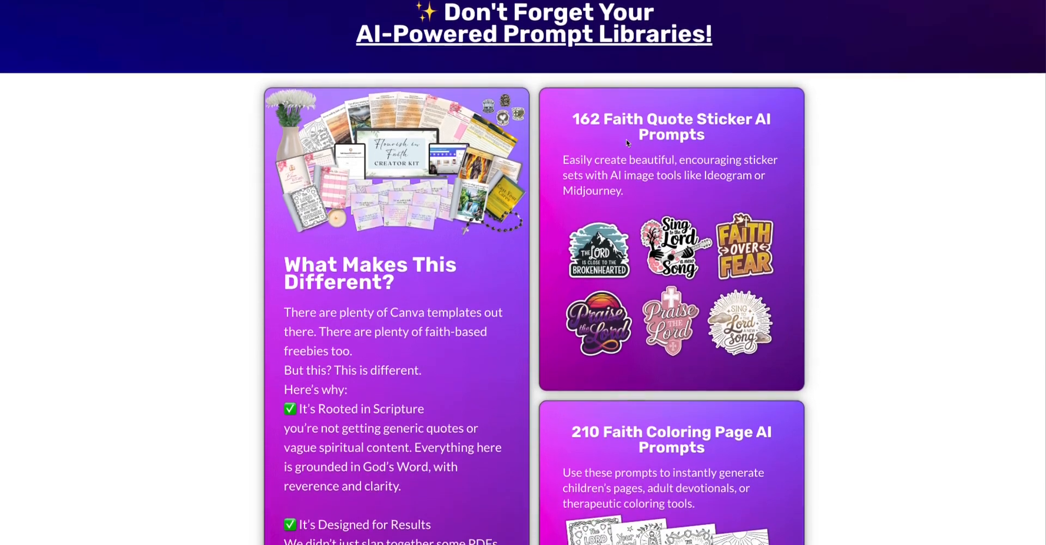
pyautogui.scroll(-1, 626, 142)
pyautogui.scroll(-4, 627, 143)
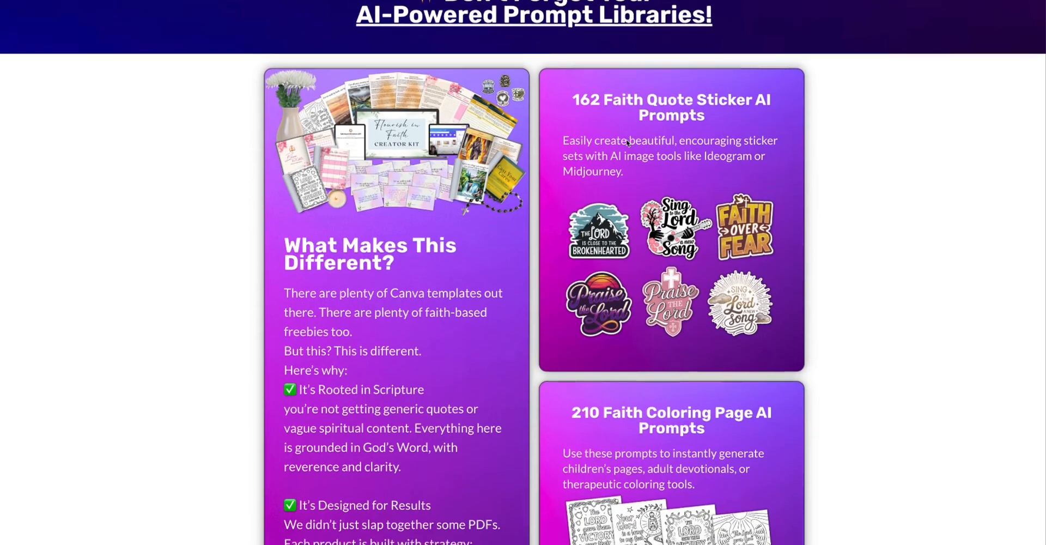
pyautogui.scroll(-2, 627, 143)
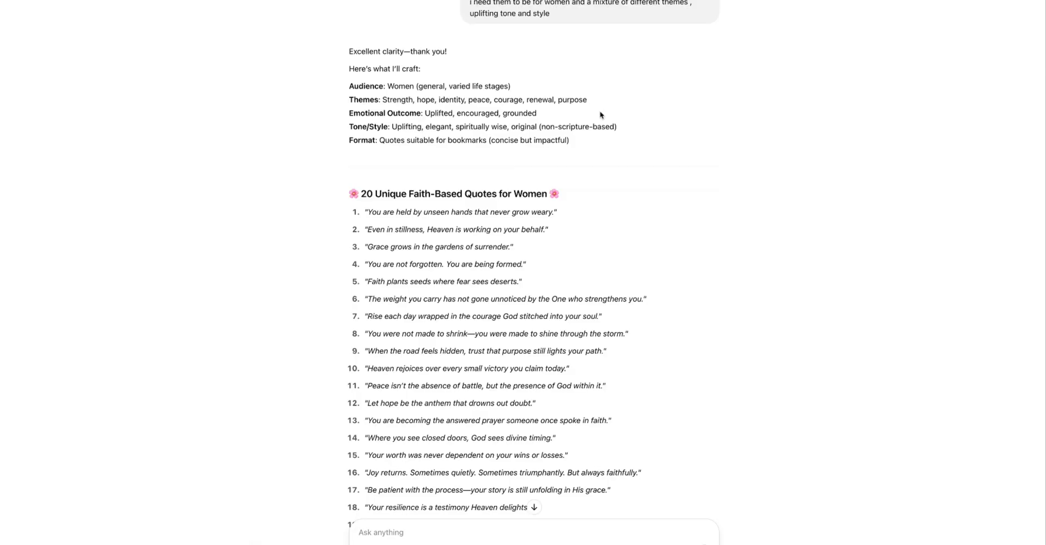
pyautogui.scroll(-1, 601, 112)
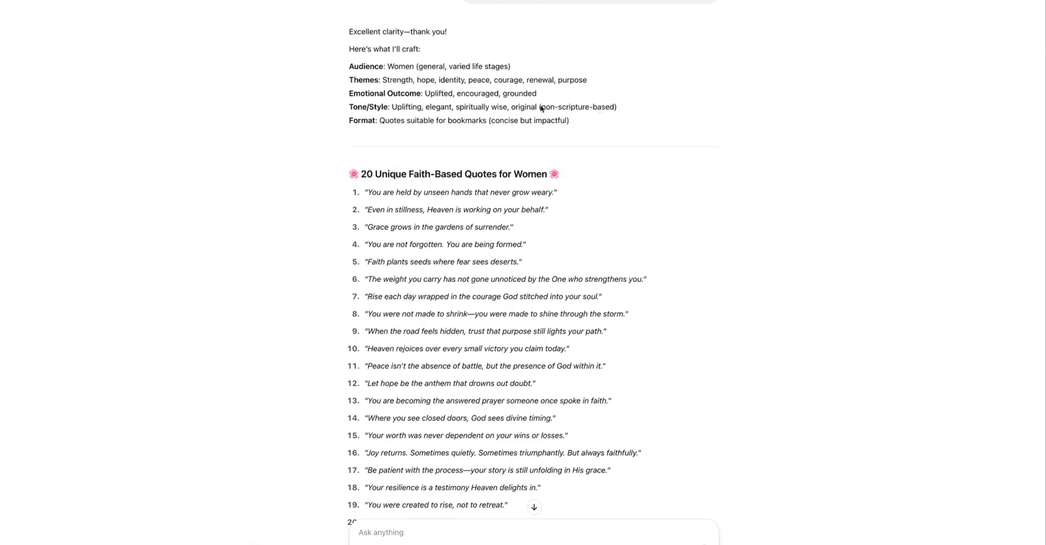
# Step: Scroll through the new list of 20 unique faith-based quotes for women to review them
pyautogui.scroll(-1, 596, 126)
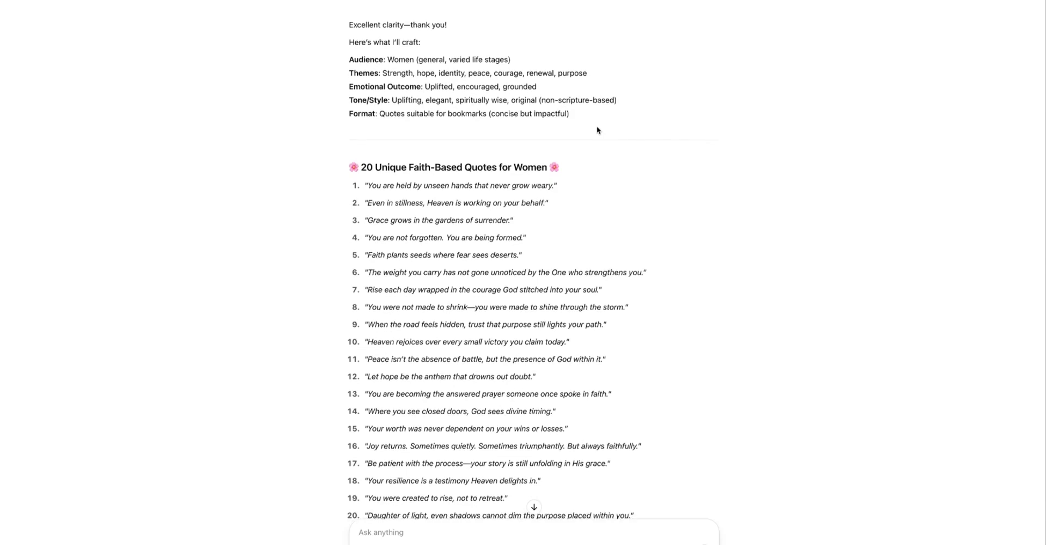
pyautogui.scroll(-1, 596, 128)
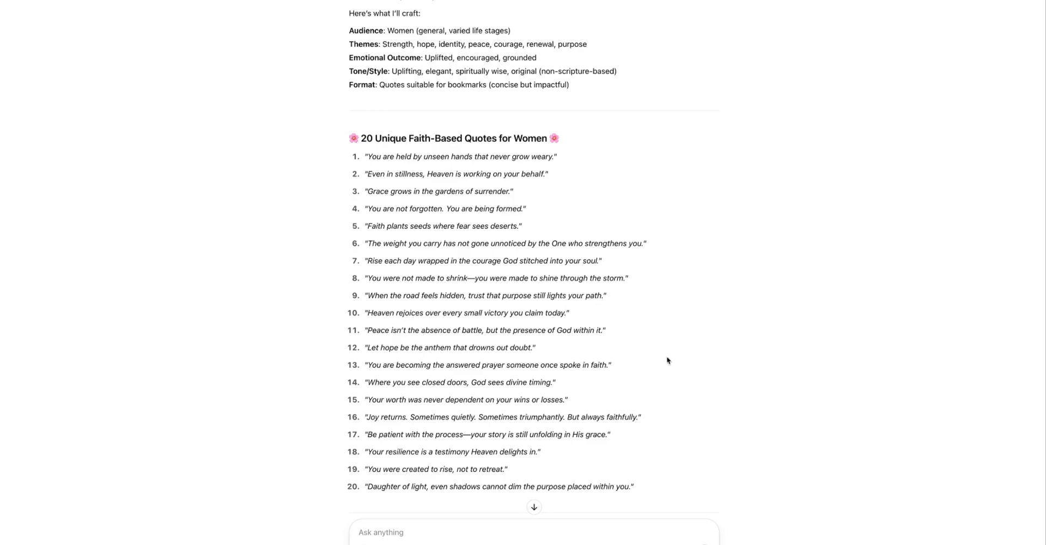
pyautogui.scroll(2, 657, 315)
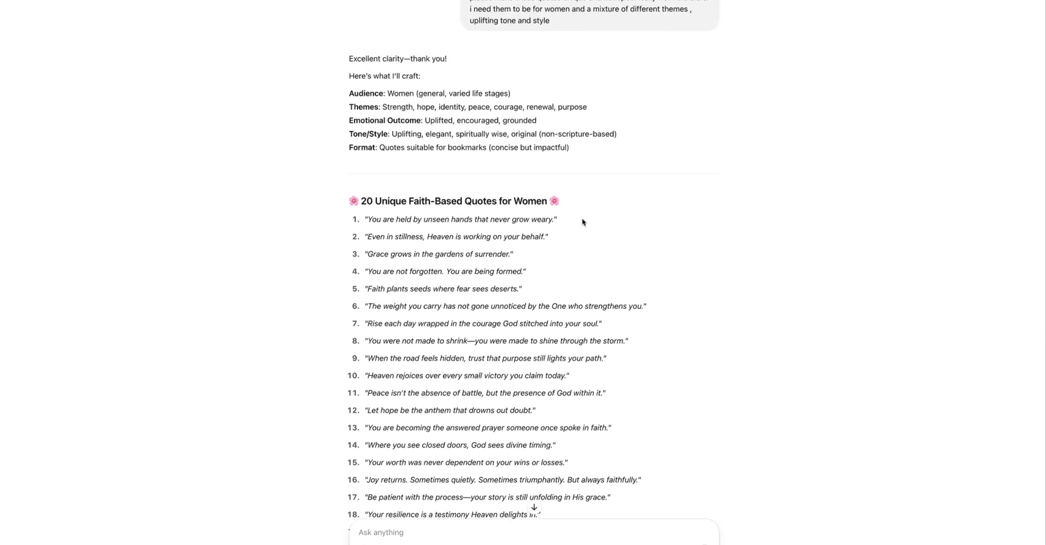
pyautogui.scroll(3, 581, 222)
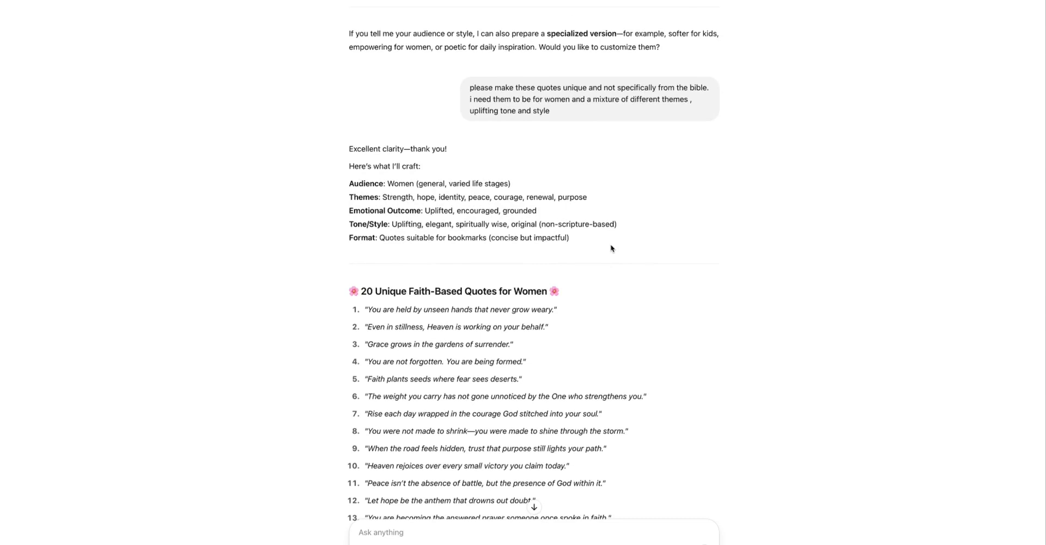
pyautogui.scroll(-1, 618, 256)
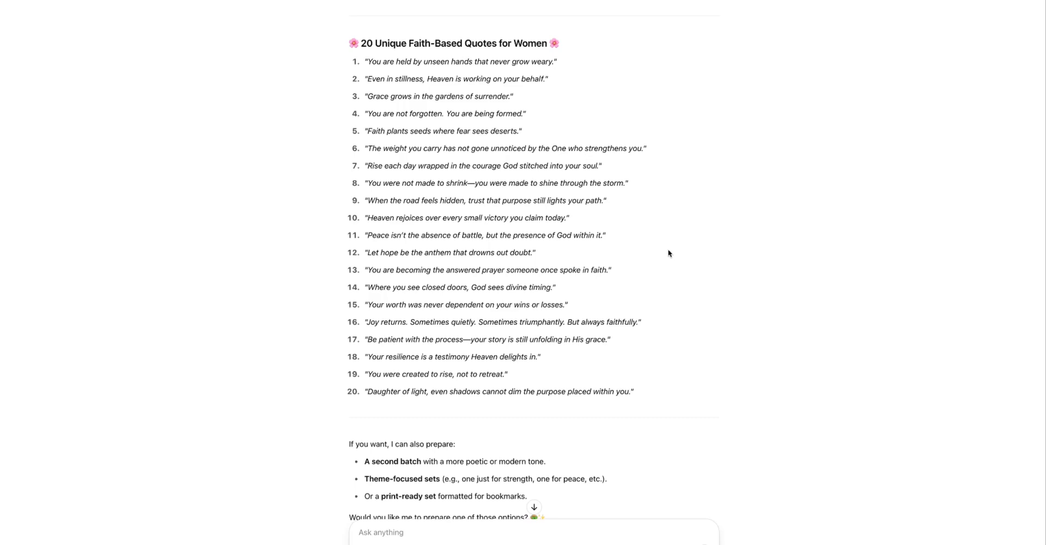
pyautogui.scroll(3, 668, 252)
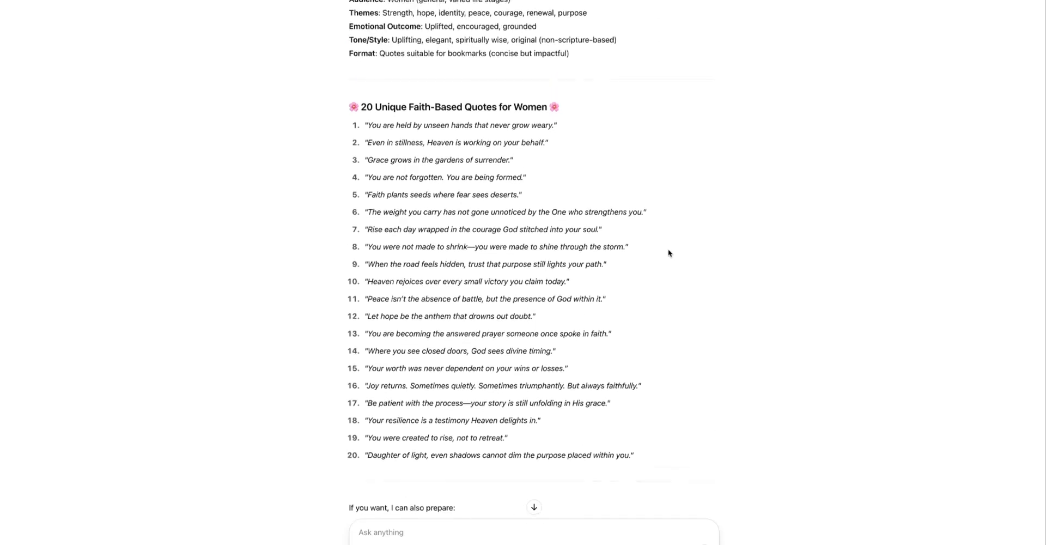
pyautogui.scroll(2, 668, 253)
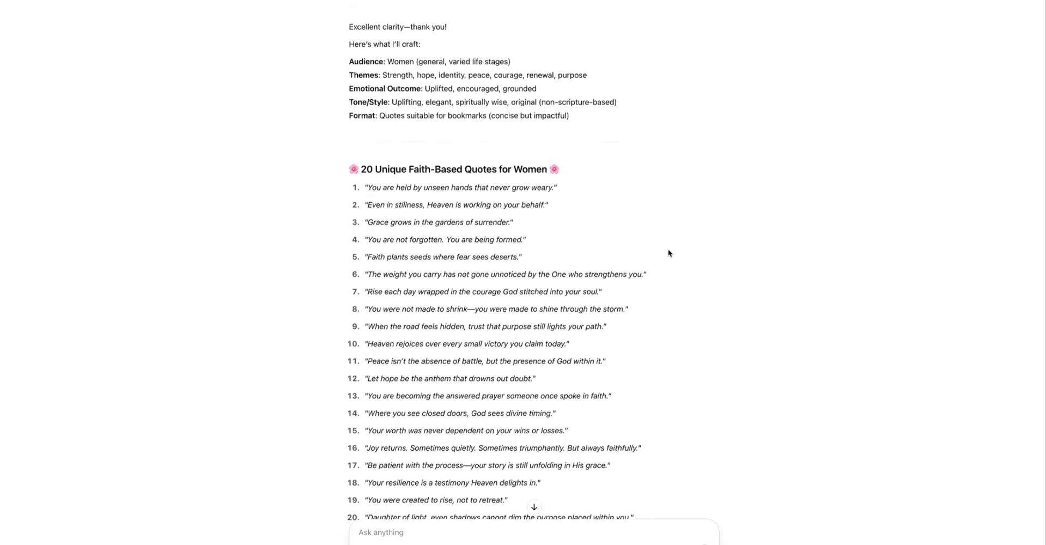
pyautogui.scroll(1, 668, 253)
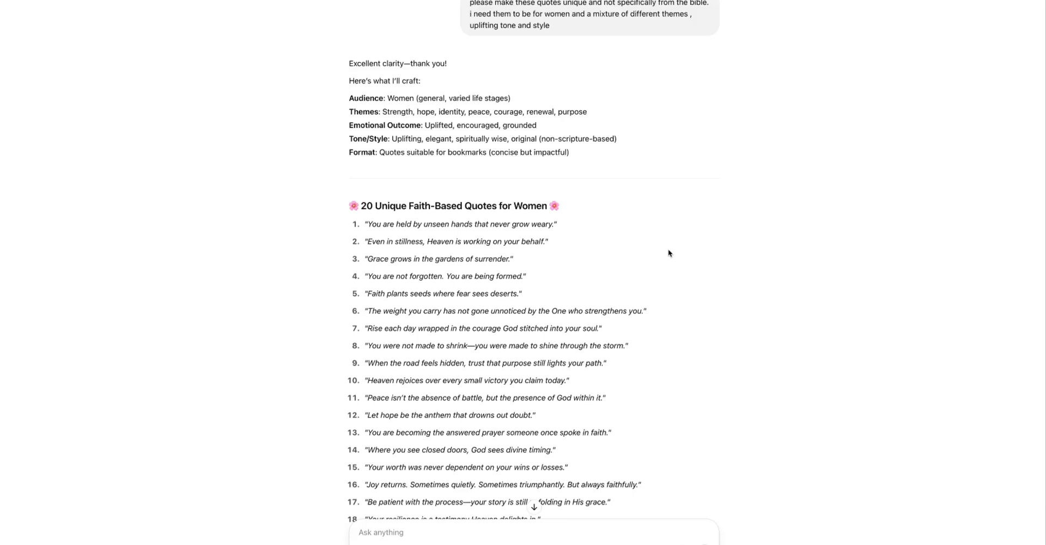
pyautogui.scroll(-4, 669, 252)
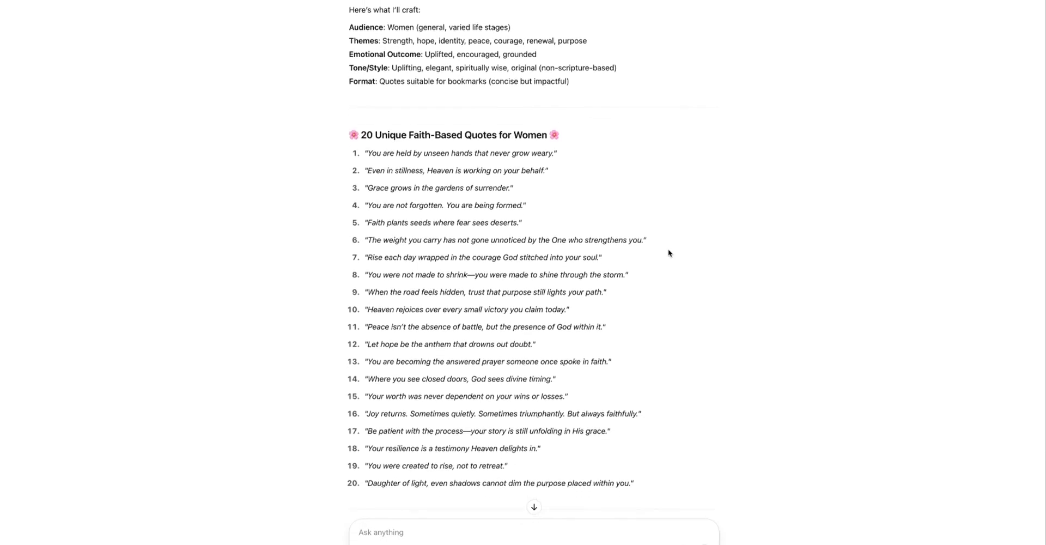
pyautogui.scroll(-1, 668, 252)
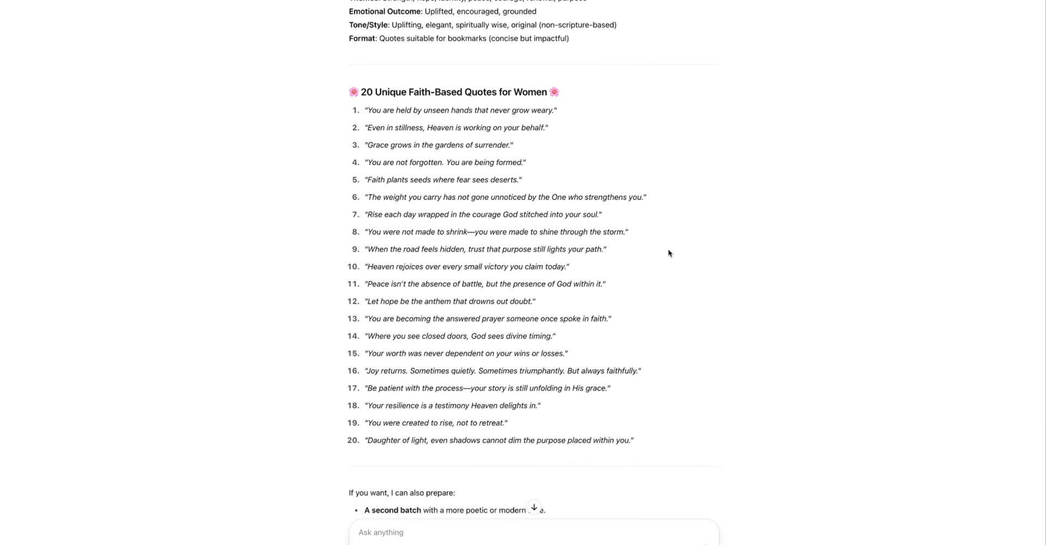
pyautogui.scroll(-4, 669, 250)
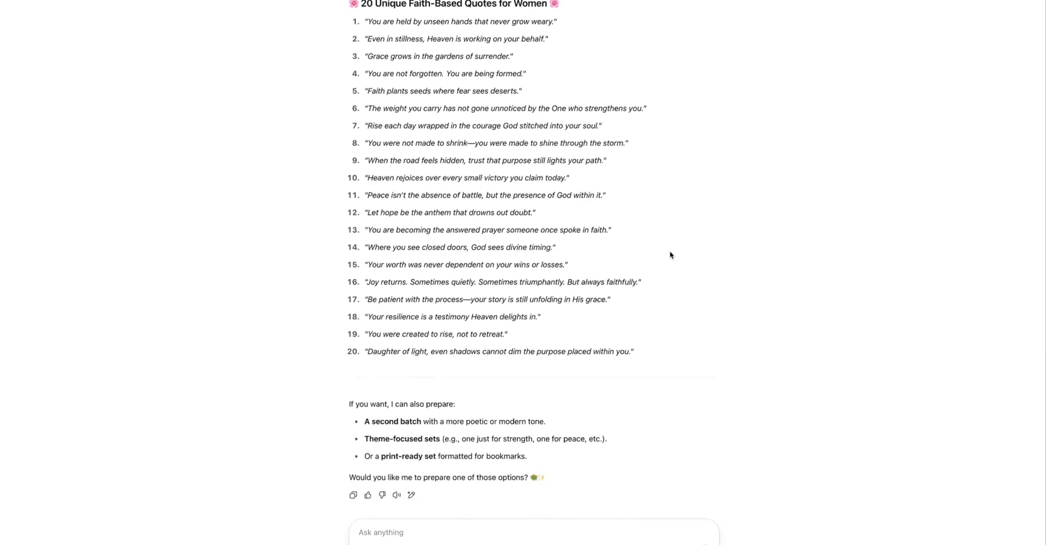
pyautogui.scroll(-2, 670, 255)
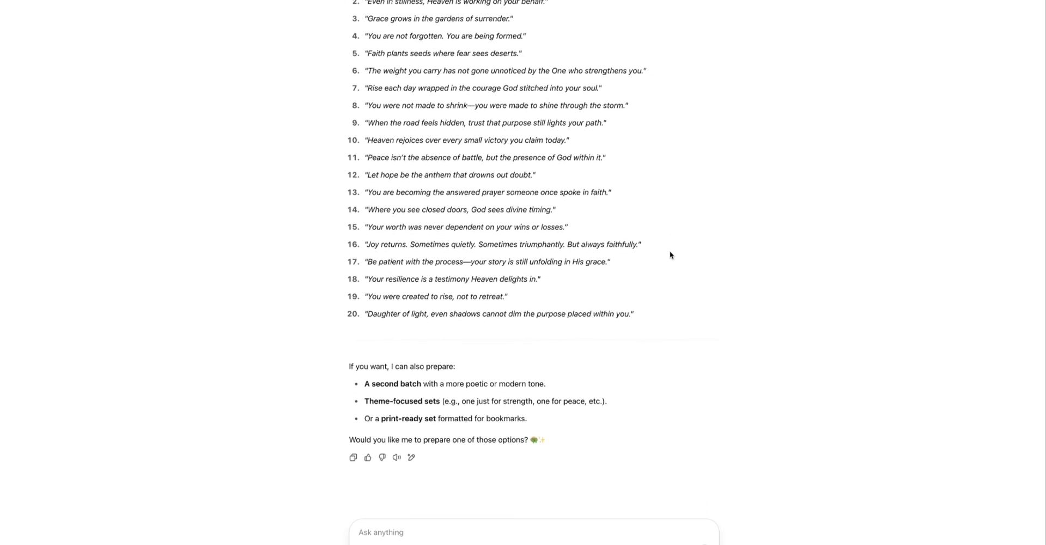
pyautogui.scroll(8, 670, 253)
pyautogui.scroll(-3, 512, 213)
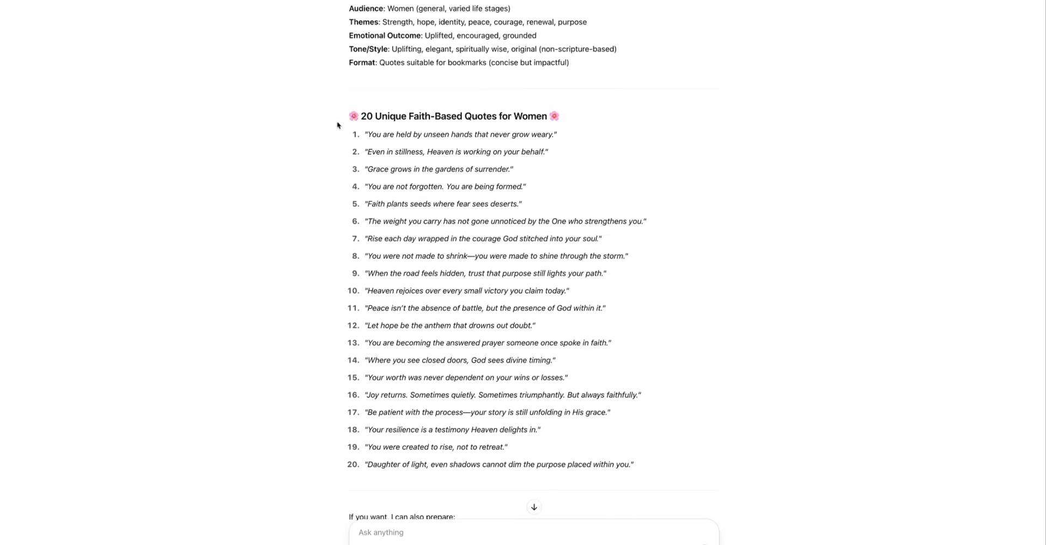
pyautogui.scroll(-6, 346, 223)
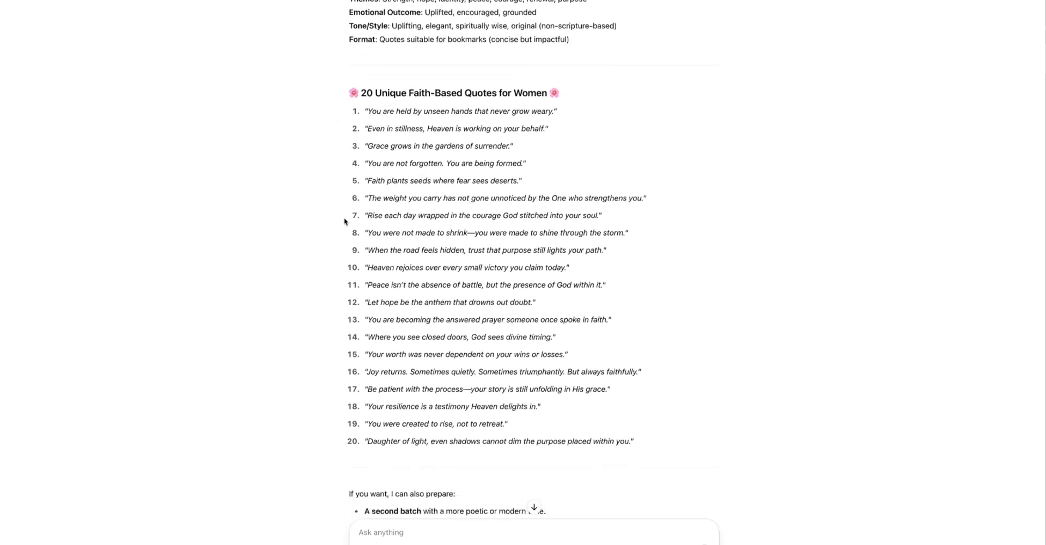
# Step: Send a follow-up asking the GPT to remove the speech marks from the quotes
pyautogui.click(427, 524)
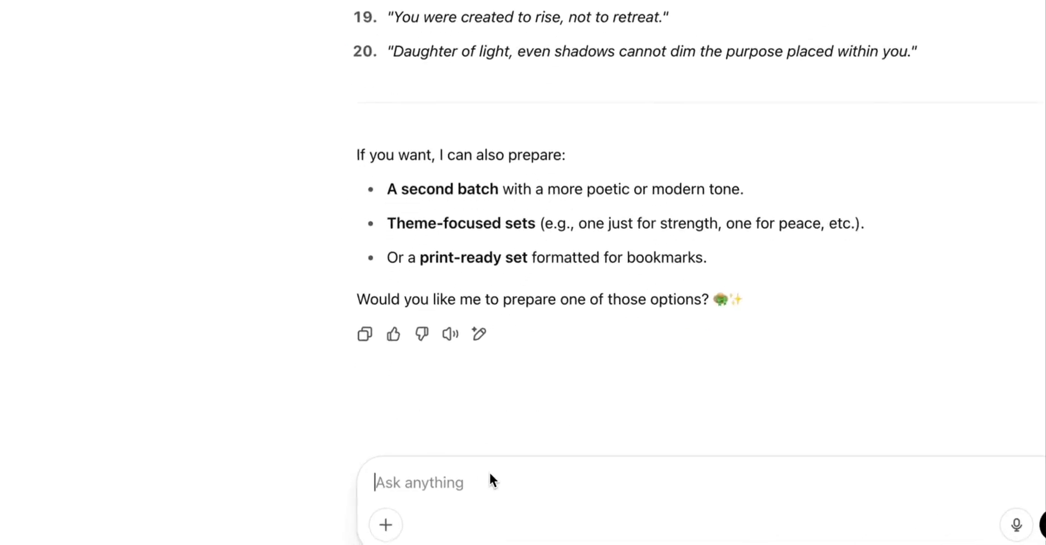
pyautogui.write('please r')
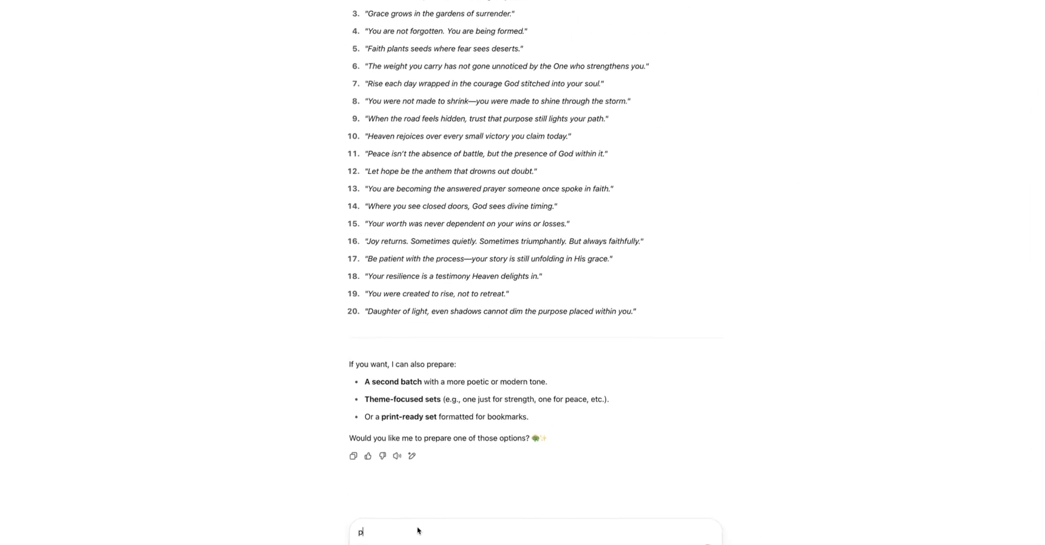
pyautogui.write('emove ')
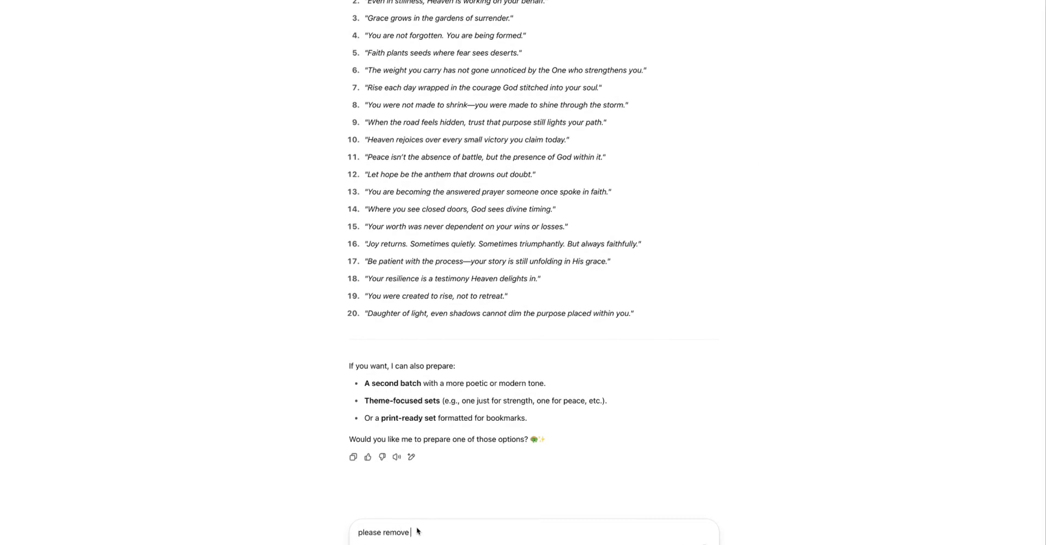
pyautogui.write('speech marks and number formatting')
pyautogui.press('Return')
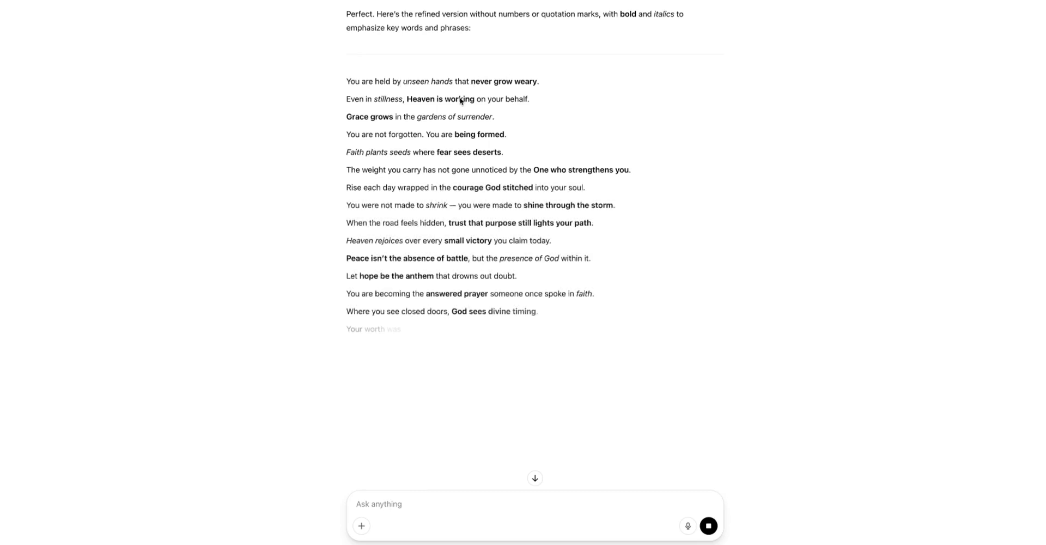
# Step: Copy the quote "The weight you carry has not gone unnoticed by the One who strengthens you."
pyautogui.scroll(-1, 521, 92)
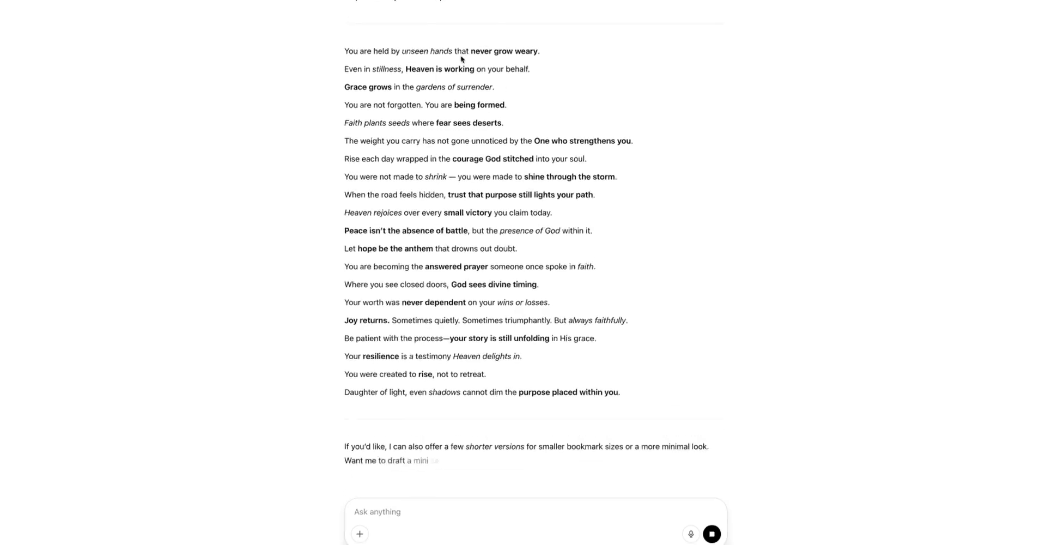
pyautogui.tripleClick(453, 51)
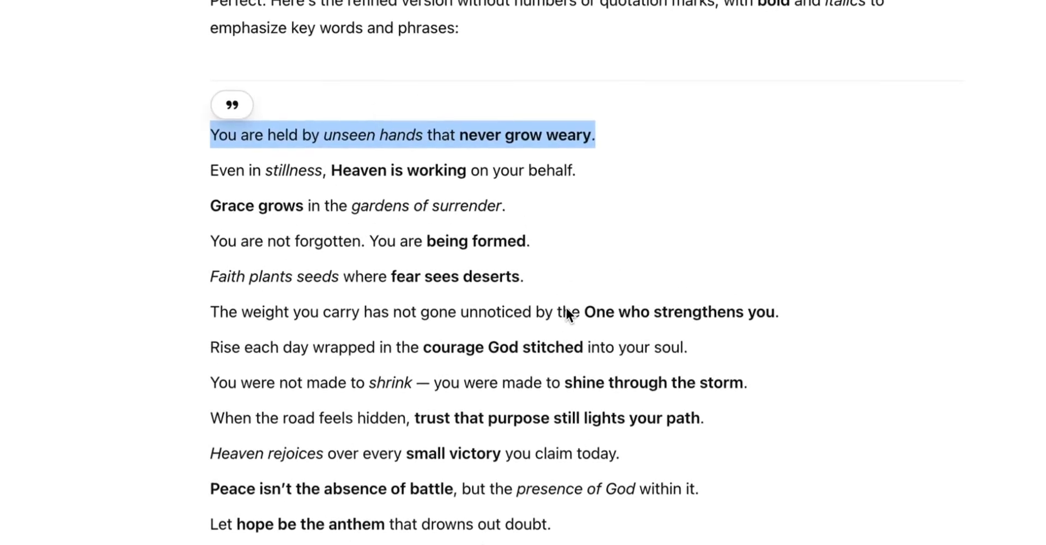
pyautogui.tripleClick(567, 312)
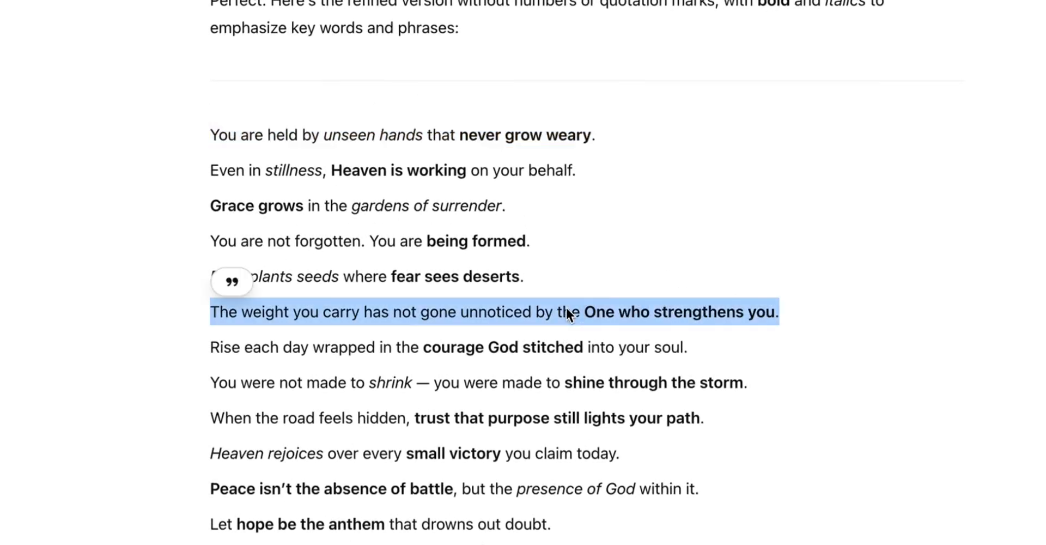
pyautogui.press('super+c')
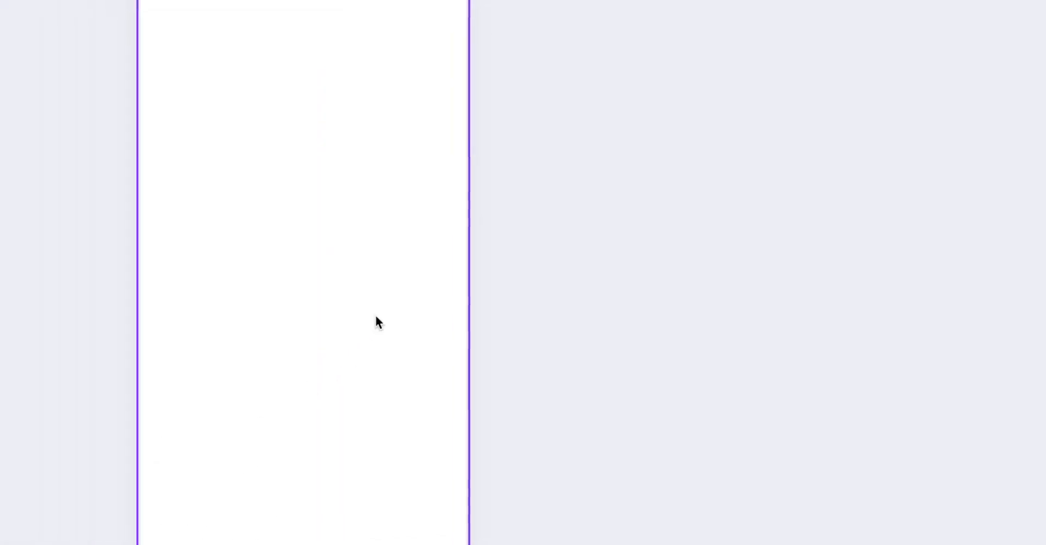
# Step: Add a text box to the bookmark and paste the copied quote into it
pyautogui.press('t')
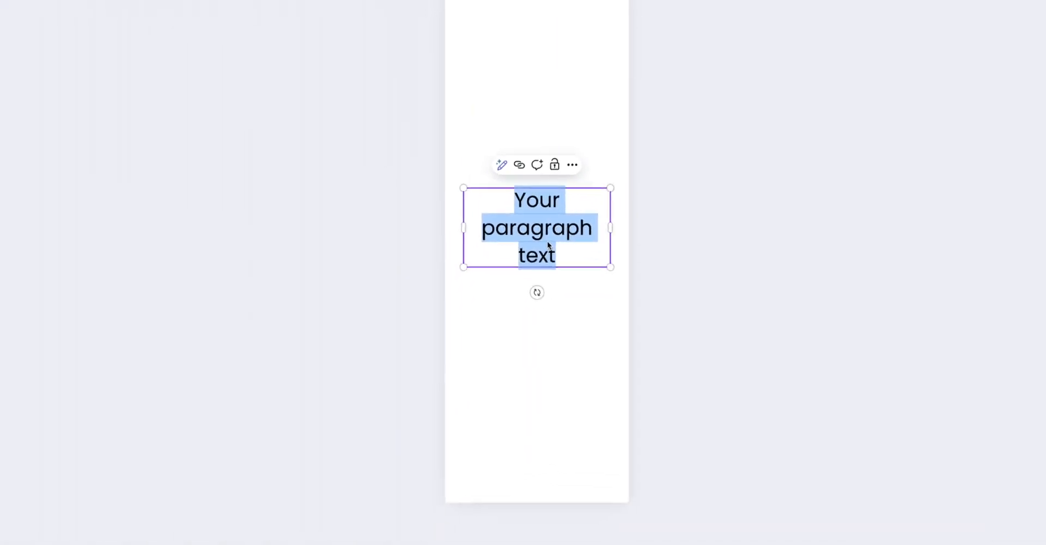
pyautogui.press('super+v')
pyautogui.press('BackSpace')
pyautogui.press('BackSpace')
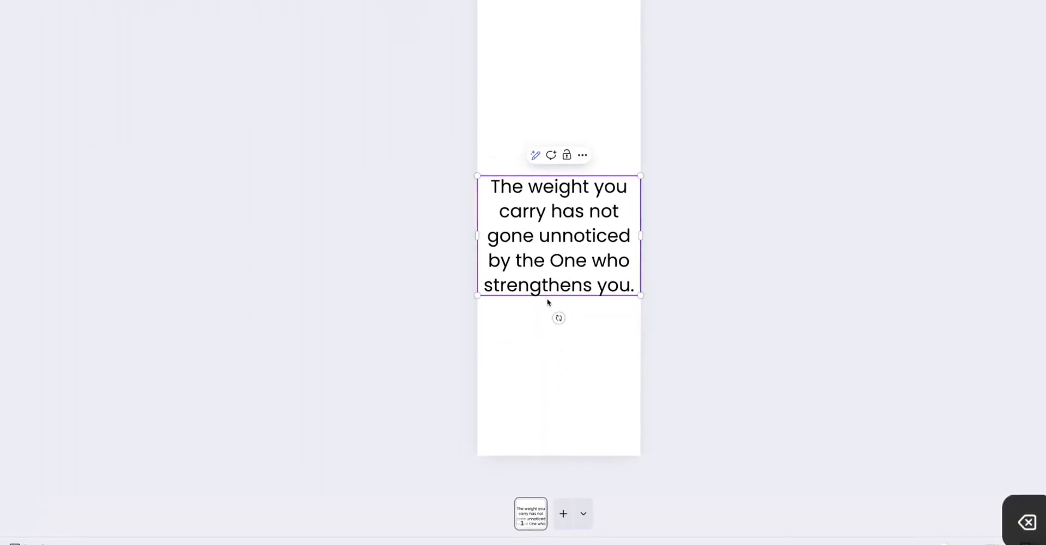
# Step: Adjust the quote text box's placement on the bookmark using the Position options
pyautogui.moveTo(480, 239); pyautogui.dragTo(515, 260)
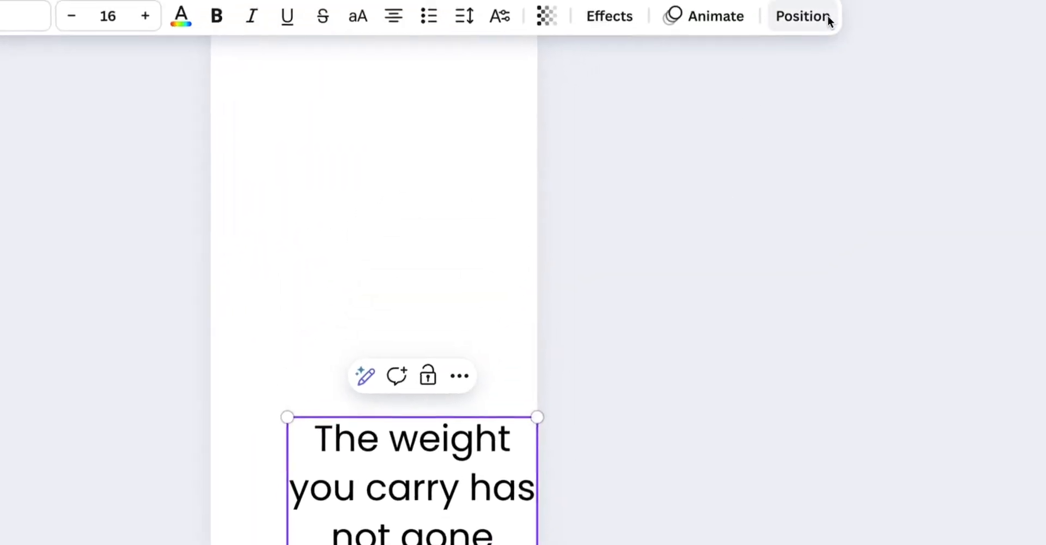
pyautogui.click(827, 17)
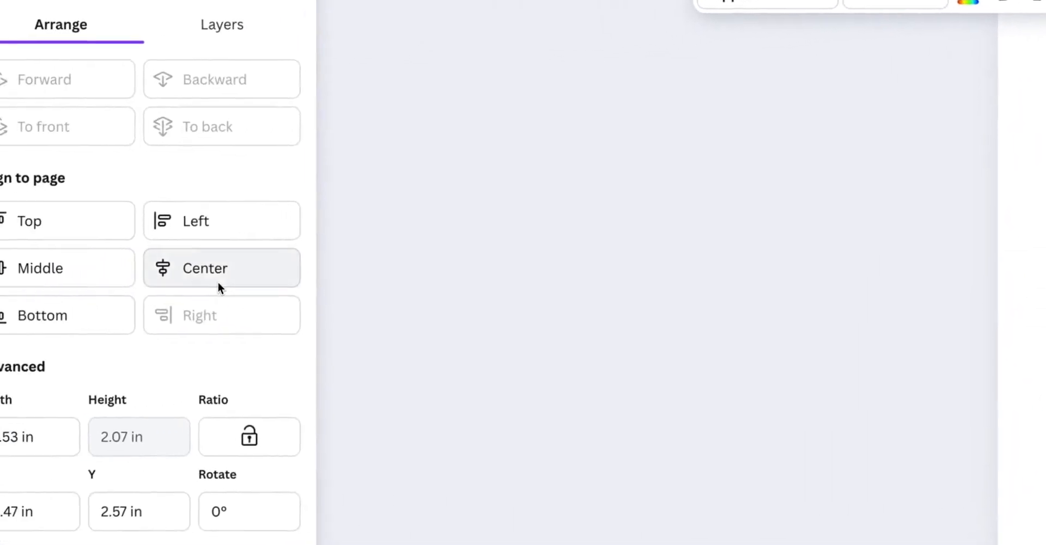
pyautogui.click(217, 281)
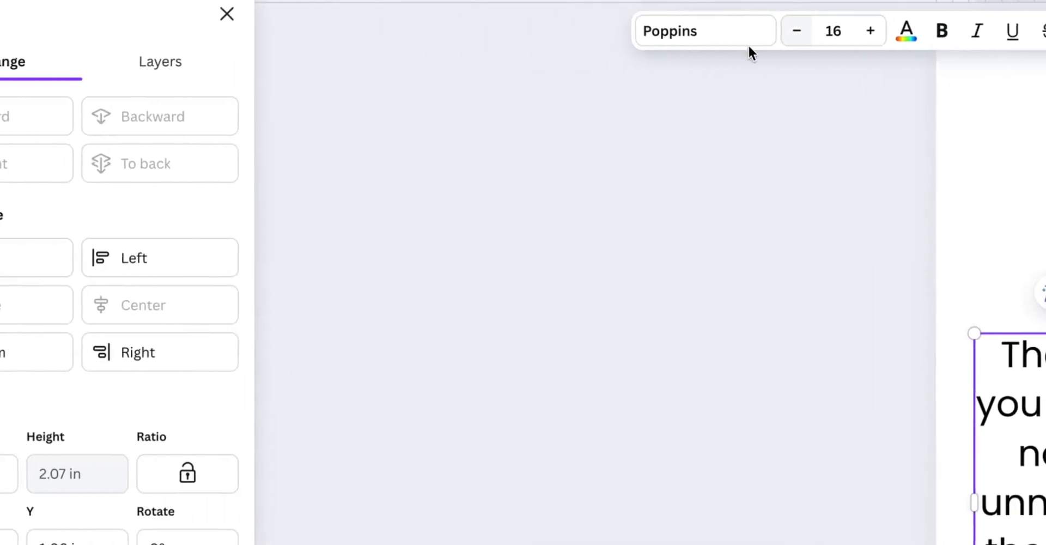
# Step: Change the quote's font to The Seasons
pyautogui.click(218, 30)
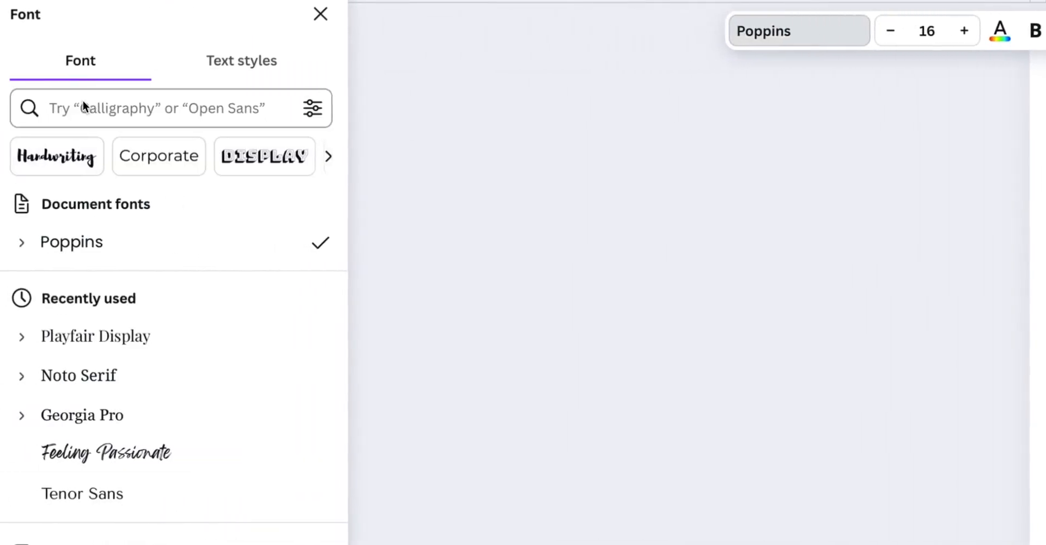
pyautogui.click(56, 105)
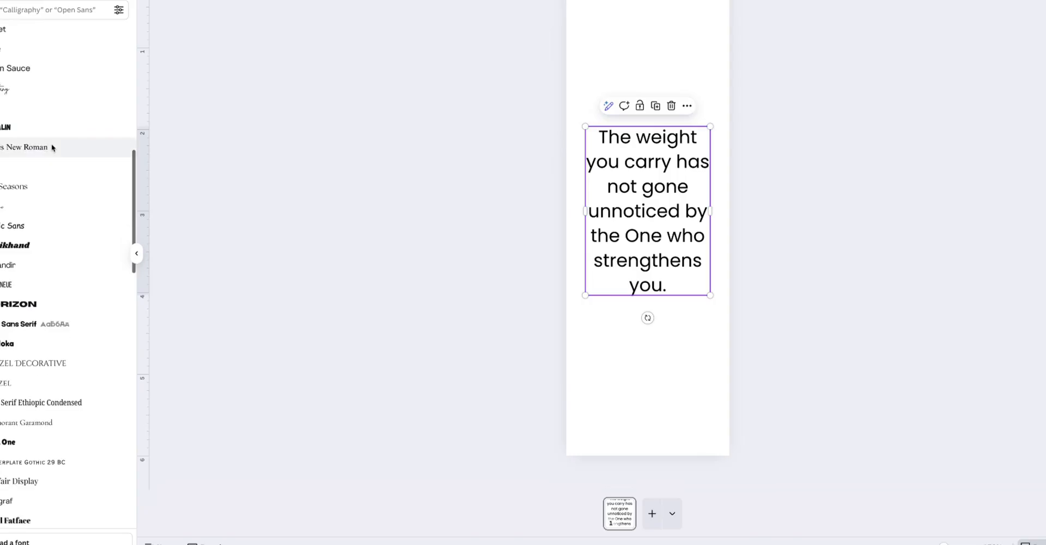
pyautogui.scroll(-1, 52, 145)
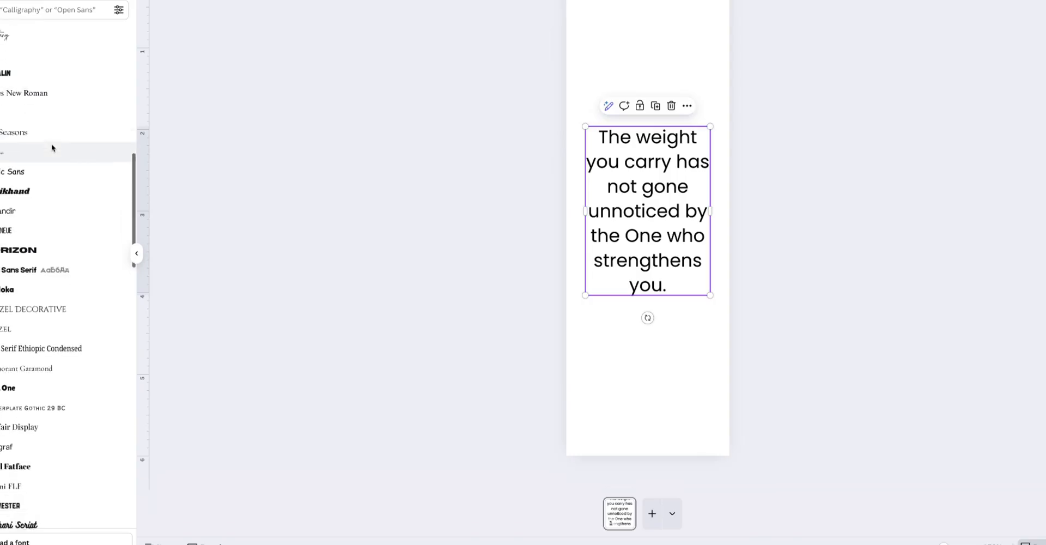
pyautogui.click(43, 130)
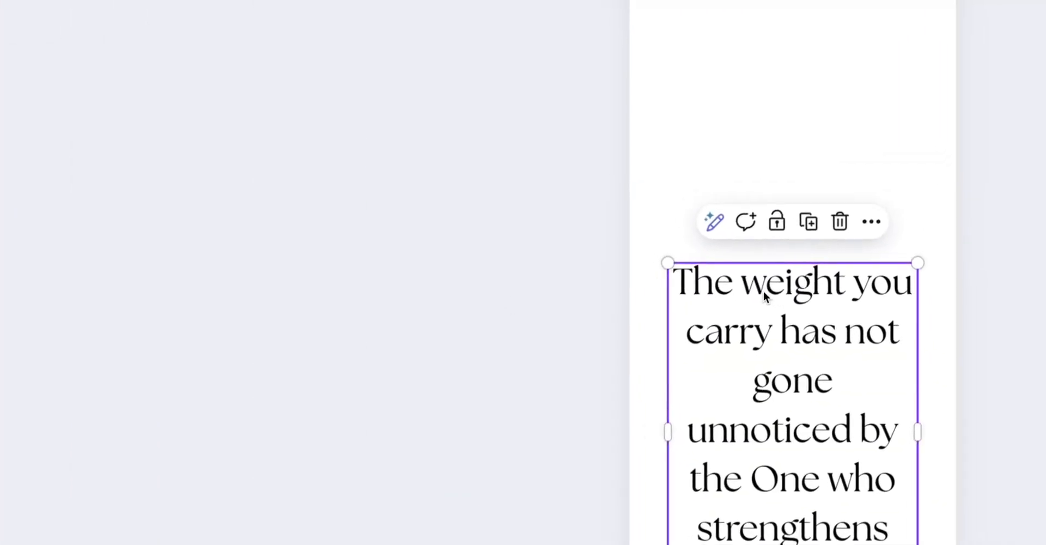
# Step: Increase the quote's font size to 17
pyautogui.doubleClick(763, 290)
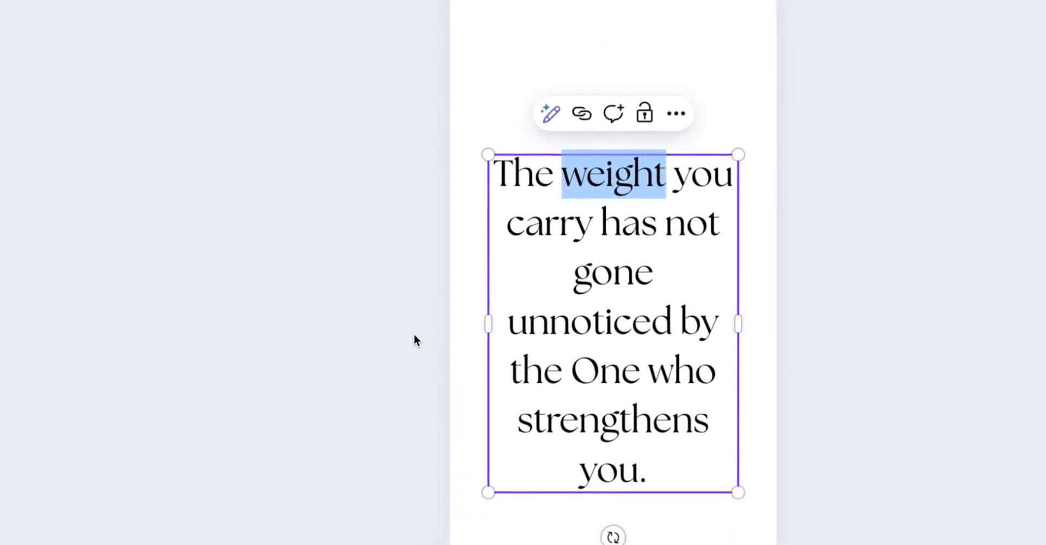
pyautogui.click(277, 432)
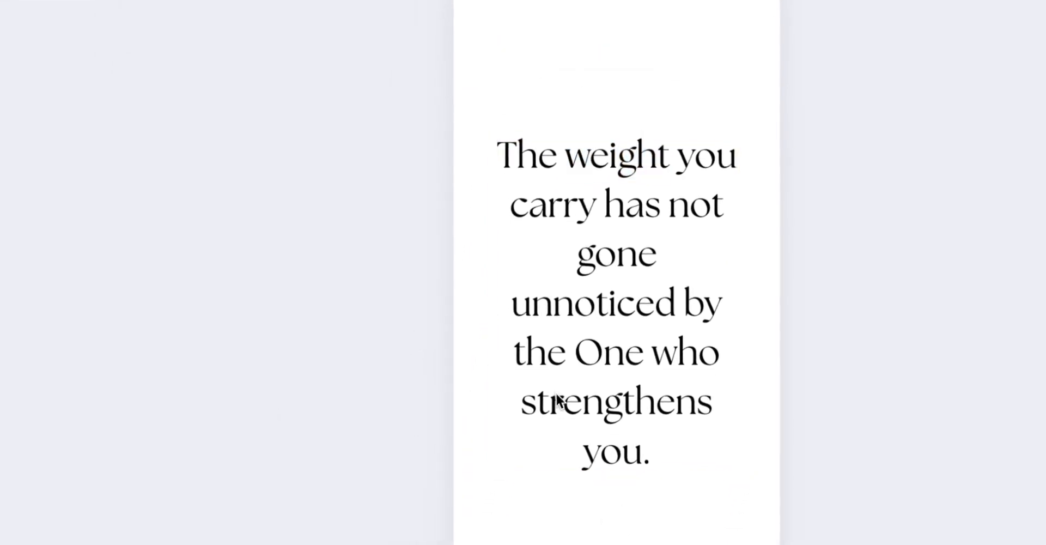
pyautogui.click(518, 286)
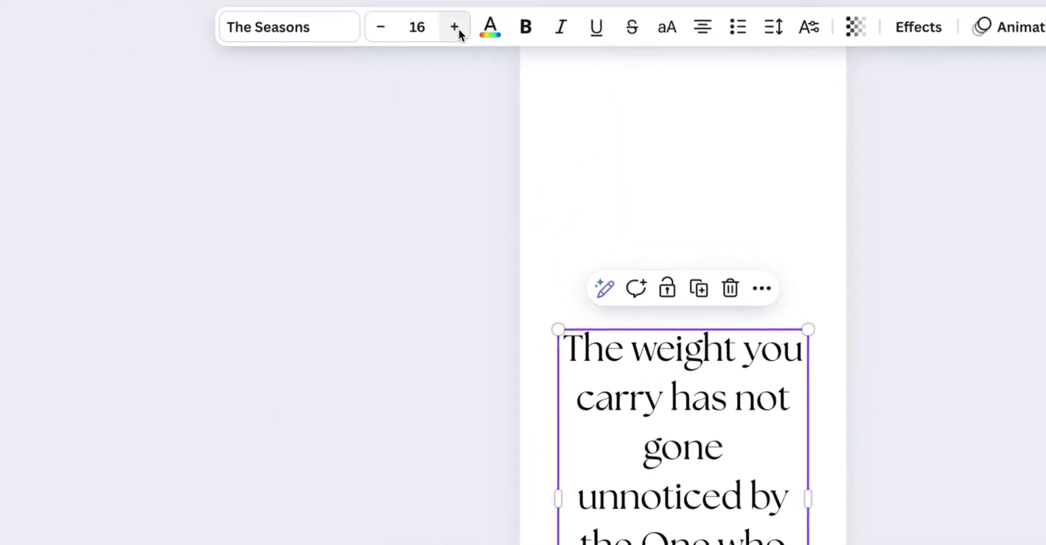
pyautogui.click(458, 30)
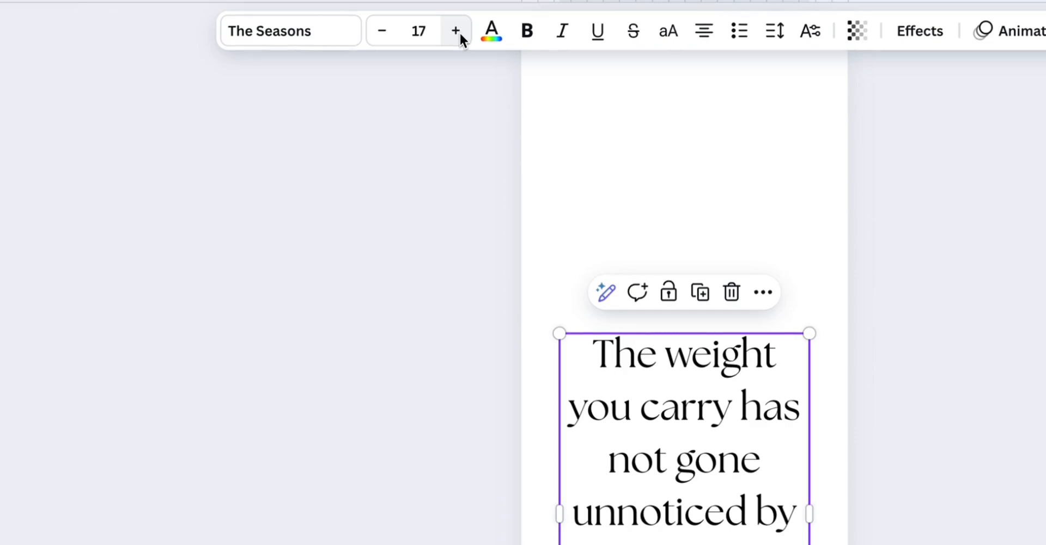
pyautogui.click(377, 256)
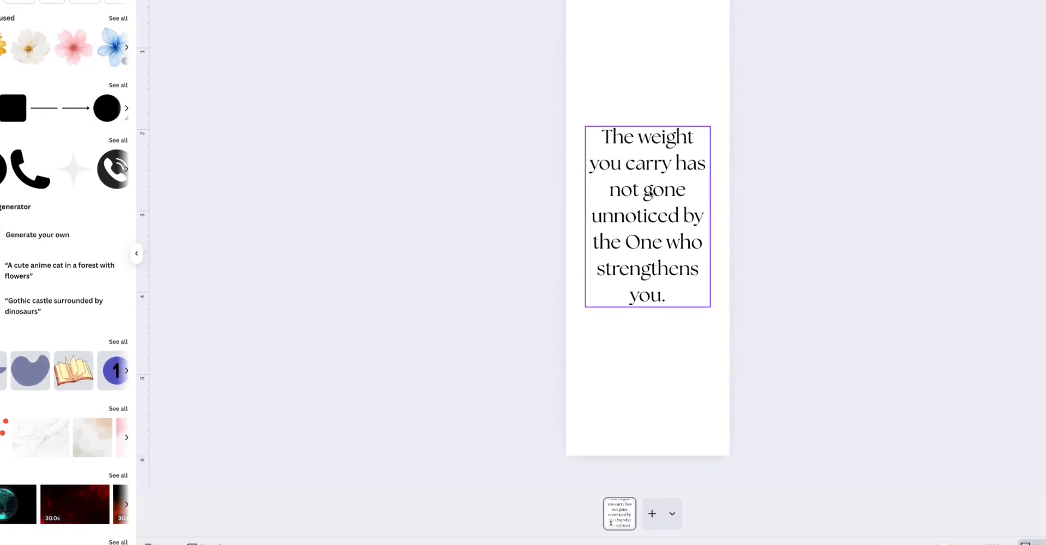
pyautogui.click(644, 231)
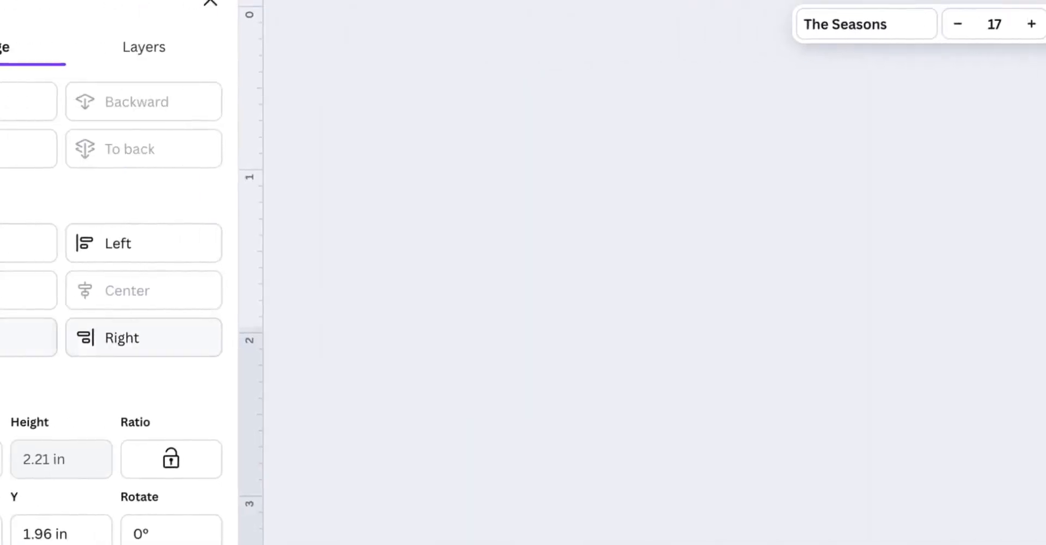
pyautogui.click(80, 289)
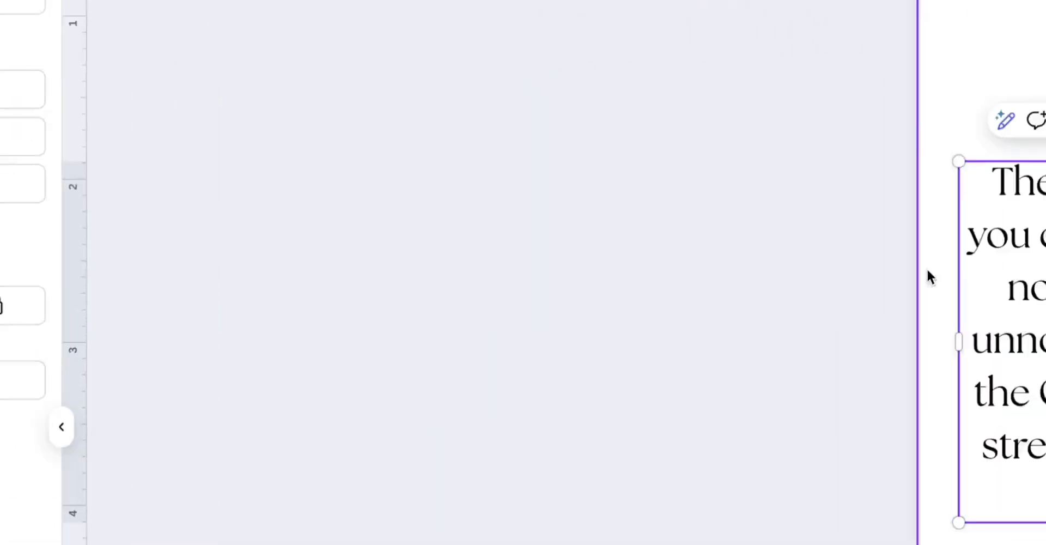
pyautogui.click(788, 493)
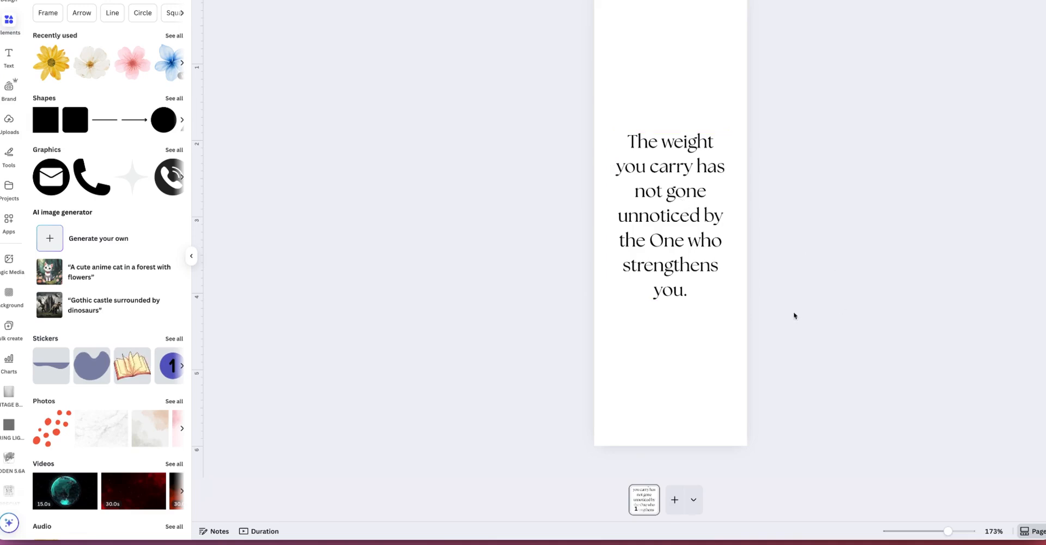
pyautogui.click(692, 215)
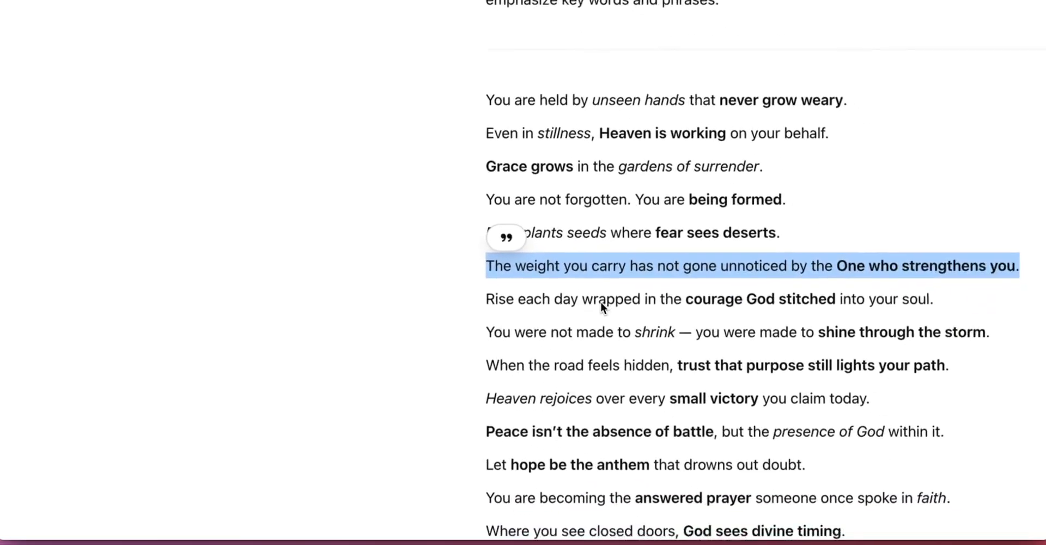
# Step: Copy the full list of twenty refined quotes from the GPT's reply
pyautogui.click(467, 98)
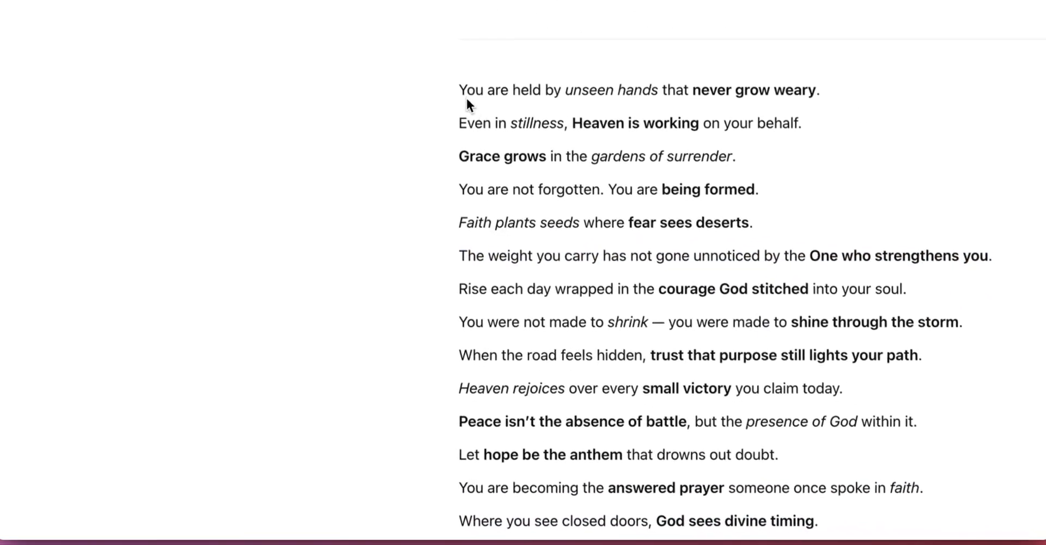
pyautogui.moveTo(455, 88); pyautogui.dragTo(619, 434)
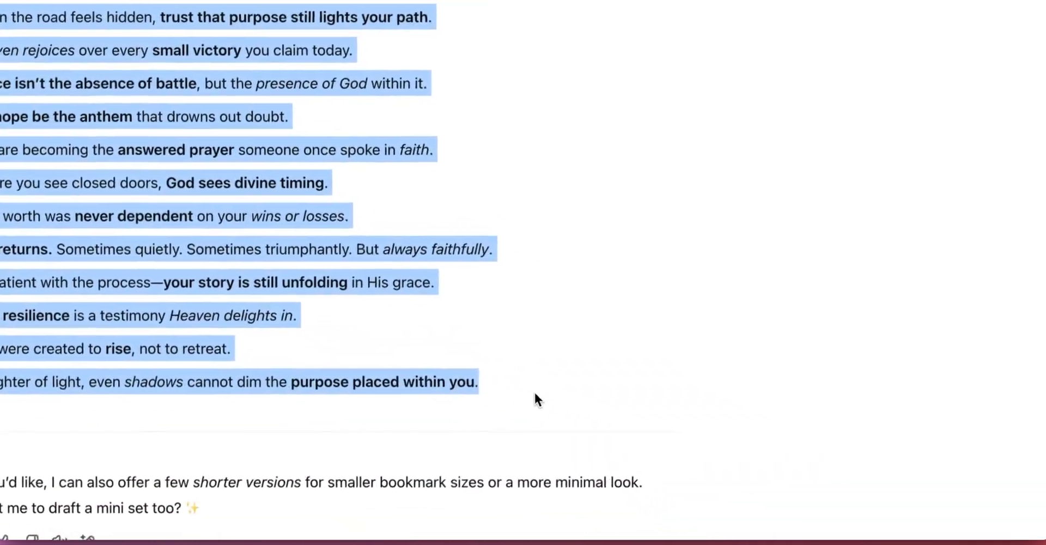
pyautogui.press('super+c')
# Step: Open Bulk create, choose manual data entry, and rename the first column heading to quote
pyautogui.scroll(10, 534, 399)
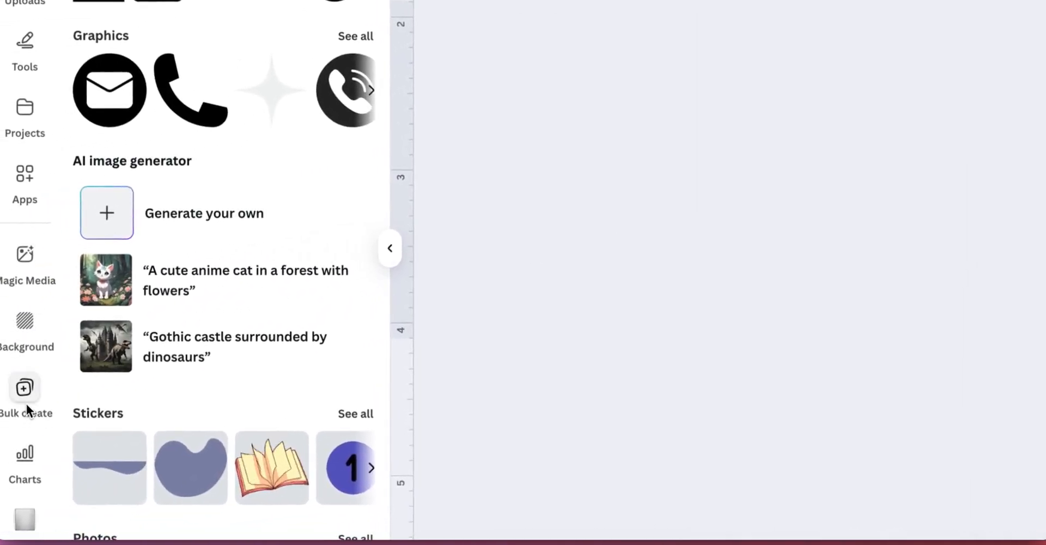
pyautogui.click(26, 402)
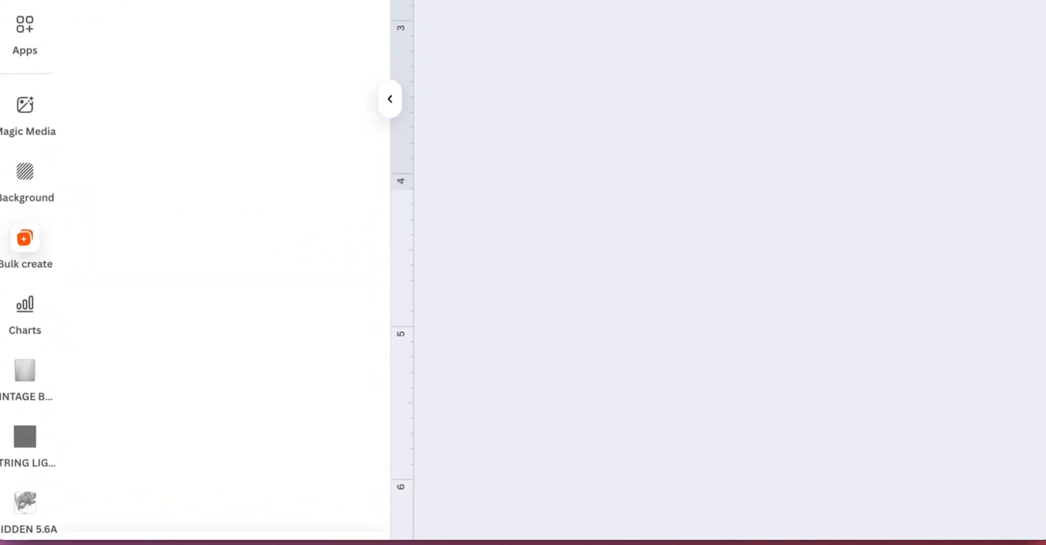
pyautogui.click(215, 457)
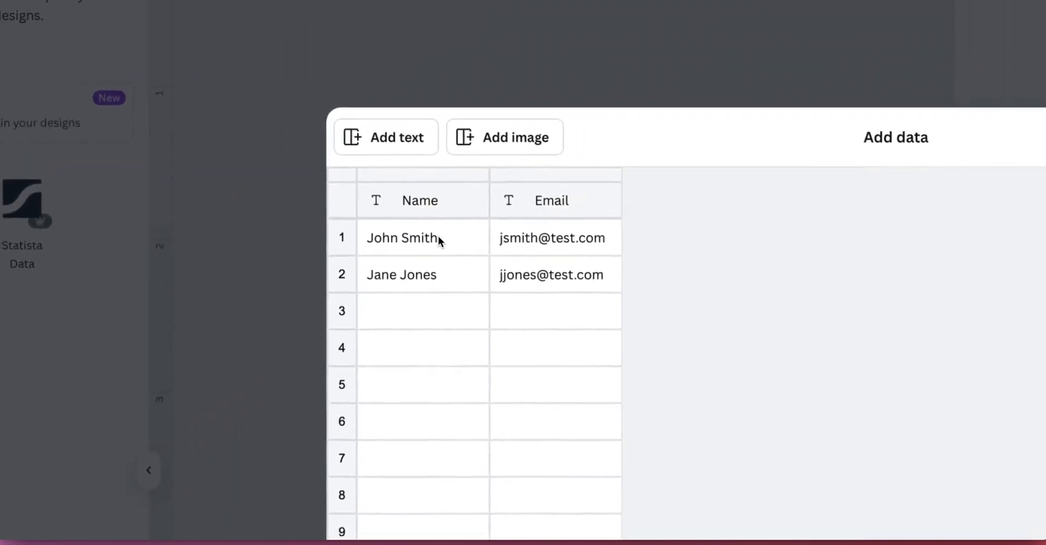
pyautogui.click(439, 241)
pyautogui.click(427, 202)
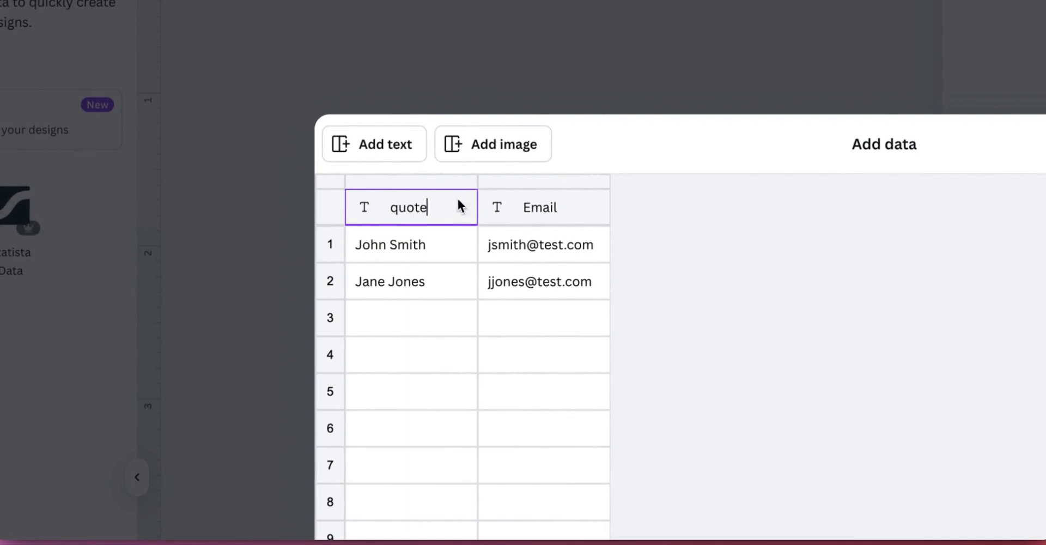
# Step: Delete the Email column from the data table
pyautogui.click(544, 178)
pyautogui.rightClick(546, 179)
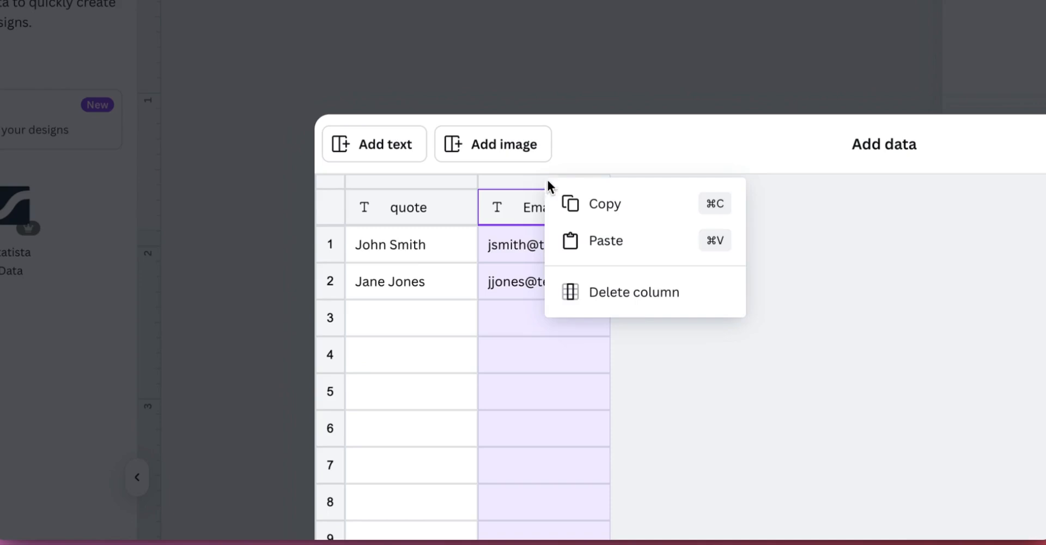
pyautogui.click(633, 292)
# Step: Paste the copied quotes into the quote column and confirm the data
pyautogui.click(411, 253)
pyautogui.press('super+v')
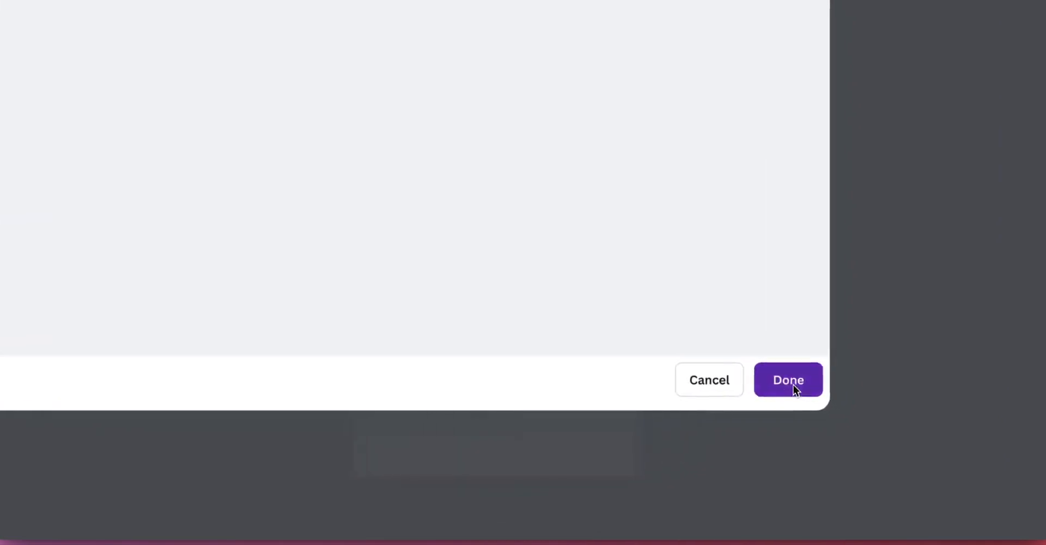
pyautogui.click(829, 398)
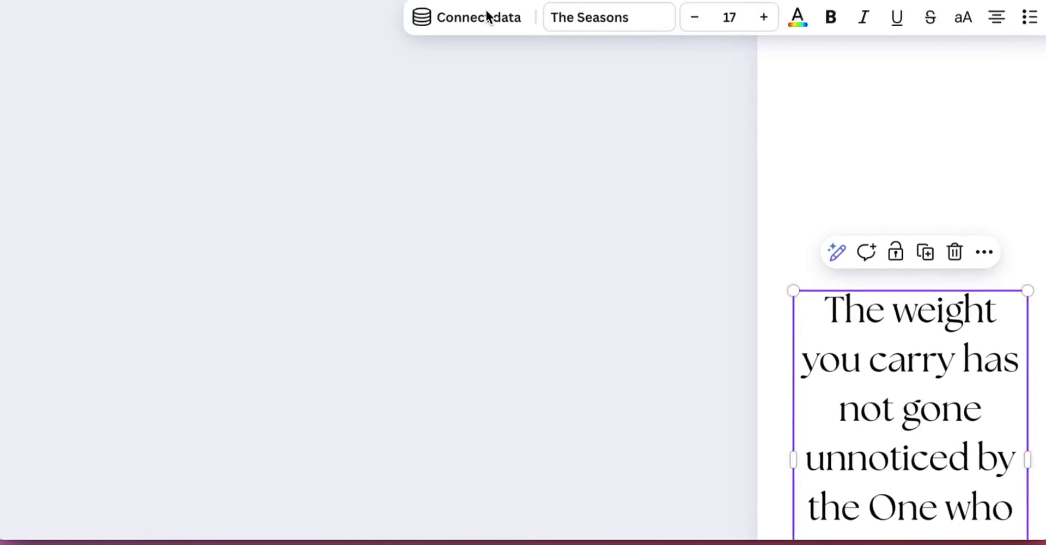
# Step: Connect the bookmark's text box to the quote data field
pyautogui.click(485, 16)
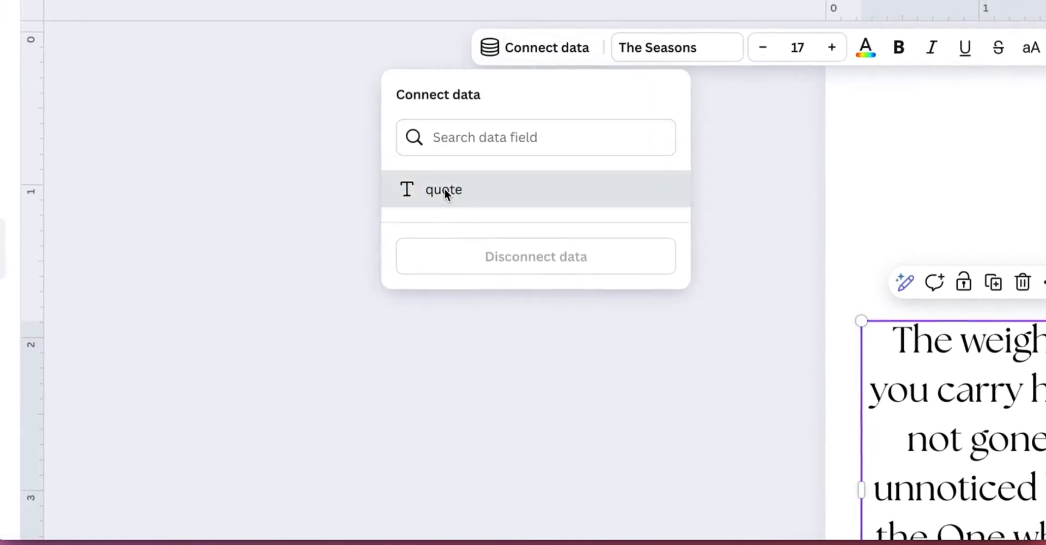
pyautogui.click(443, 189)
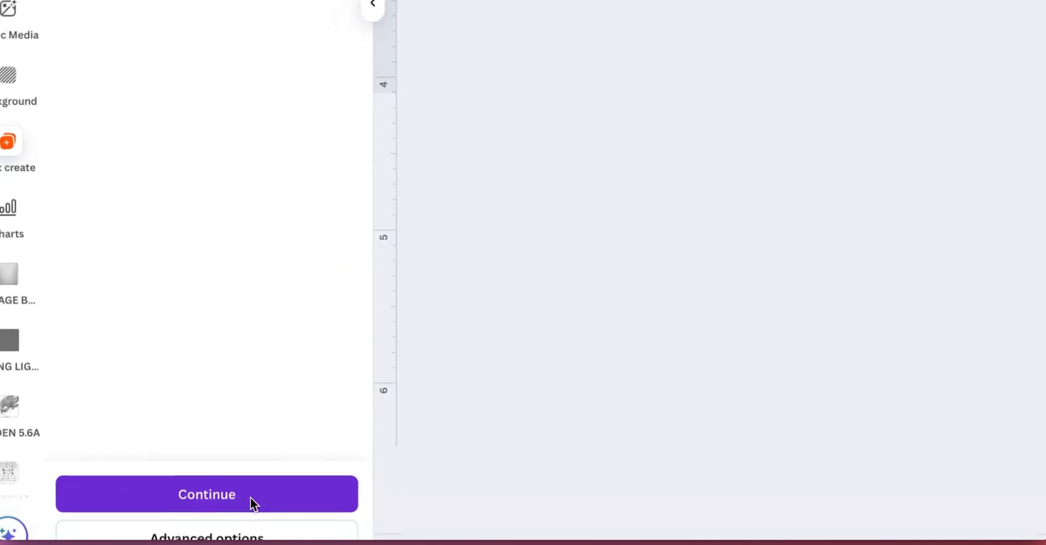
# Step: Generate the 20 bookmark designs from the quote data and open the newly created design
pyautogui.click(266, 470)
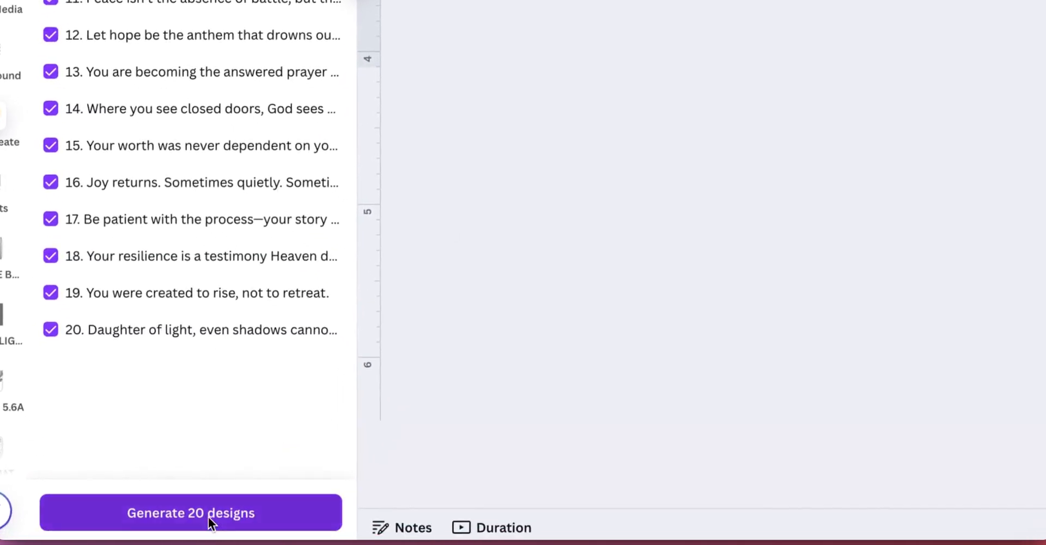
pyautogui.click(239, 528)
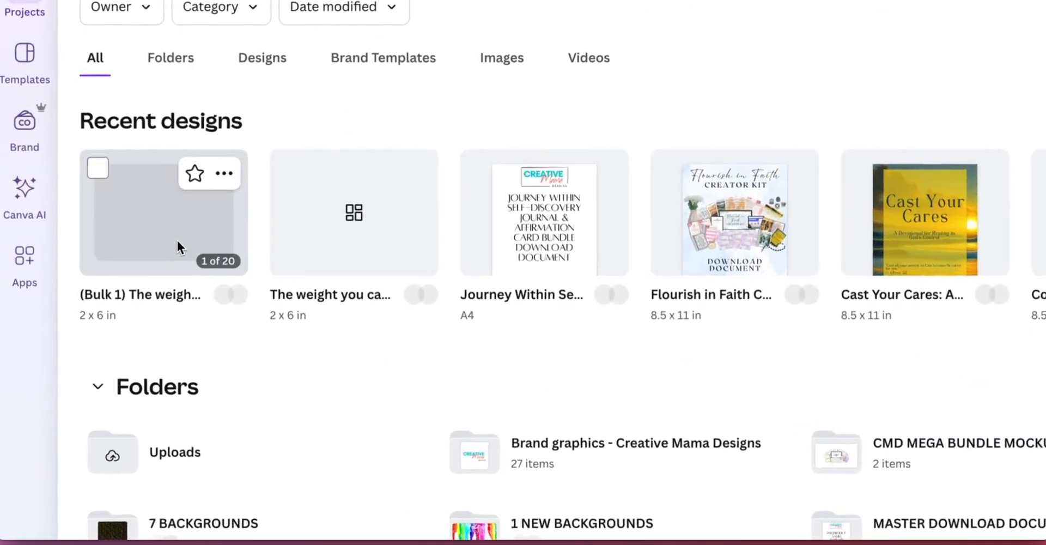
pyautogui.click(91, 184)
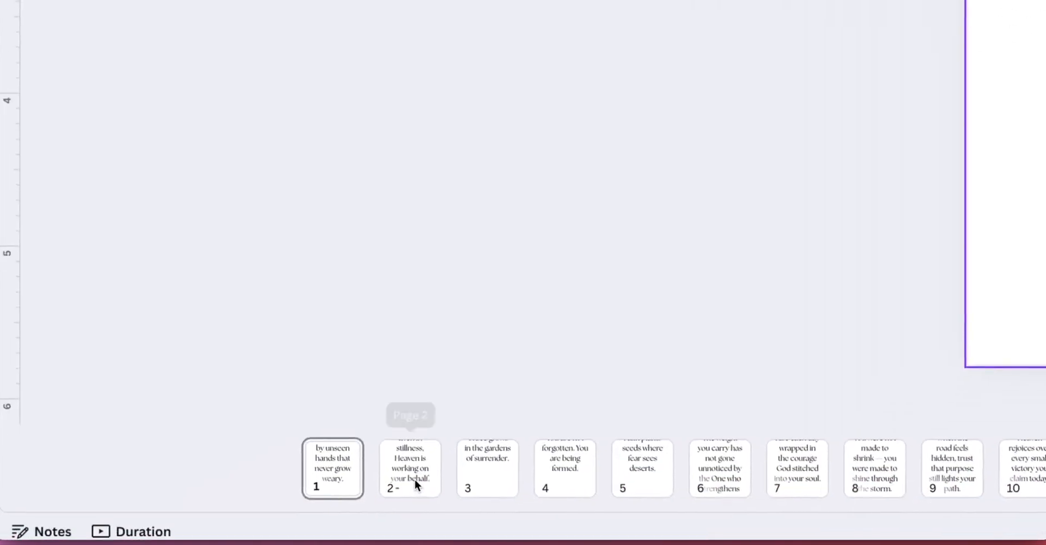
# Step: Page through the generated bookmarks to check each one carries a different quote
pyautogui.click(232, 505)
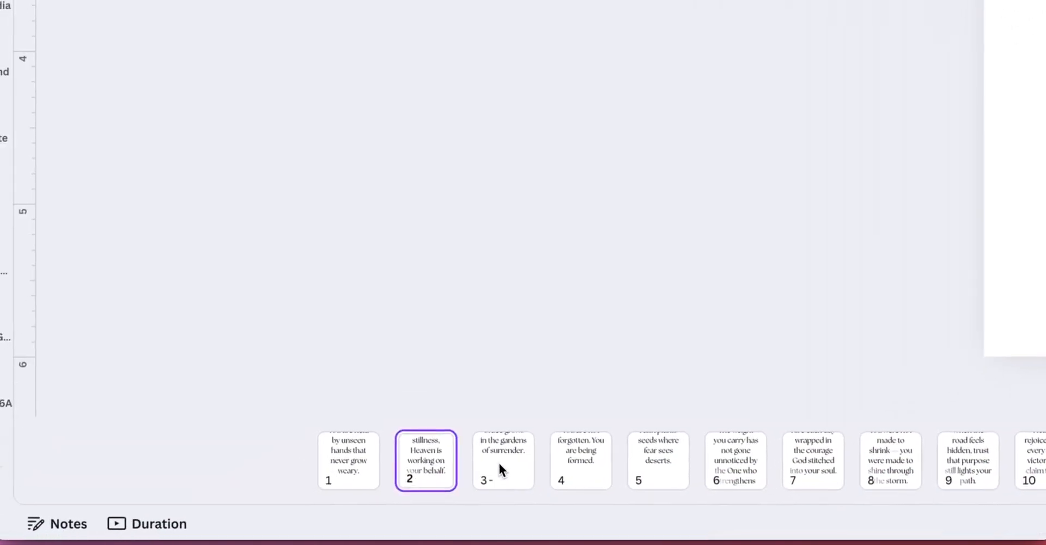
pyautogui.click(500, 467)
pyautogui.click(580, 468)
pyautogui.click(669, 463)
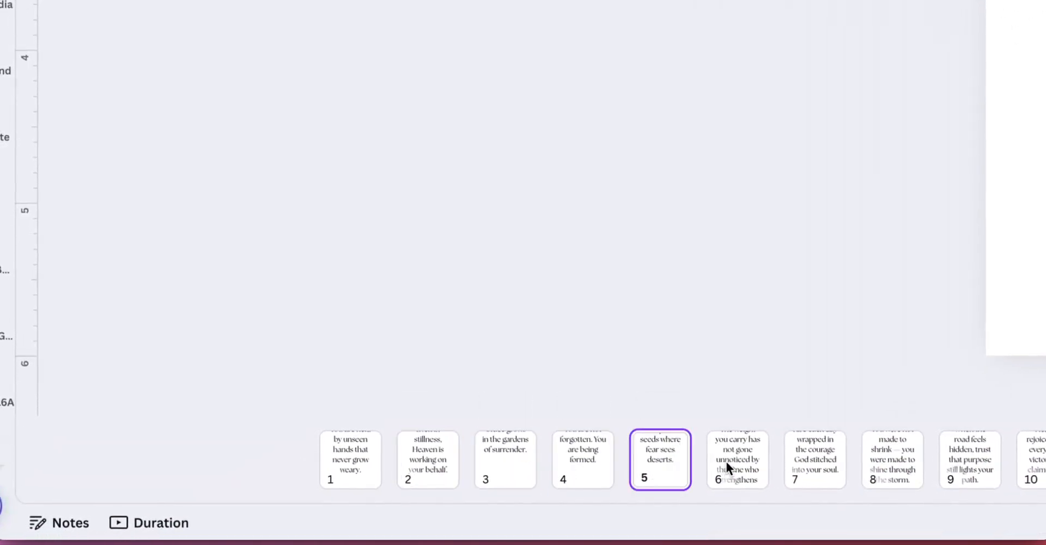
pyautogui.click(733, 462)
pyautogui.click(798, 463)
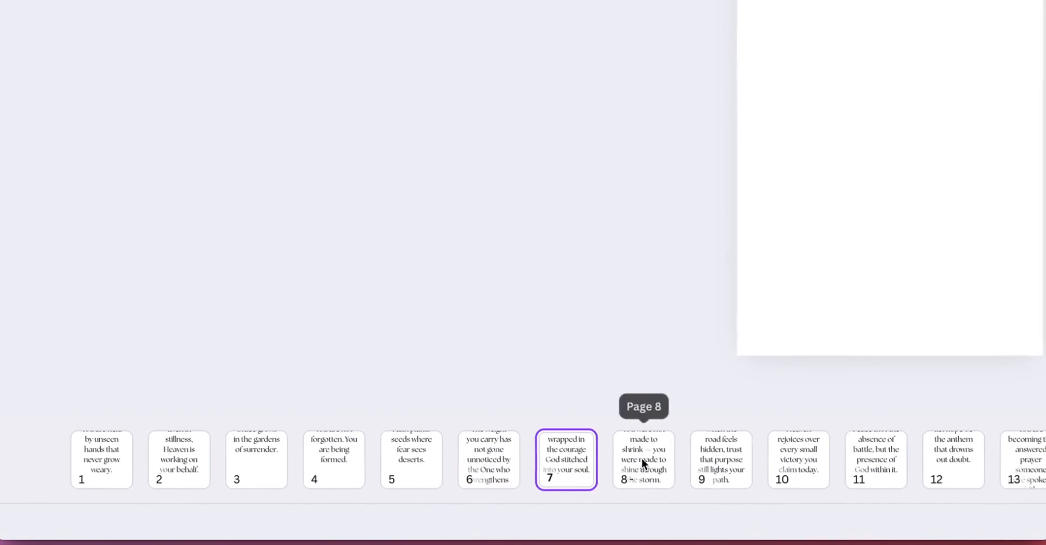
pyautogui.click(641, 459)
pyautogui.click(714, 459)
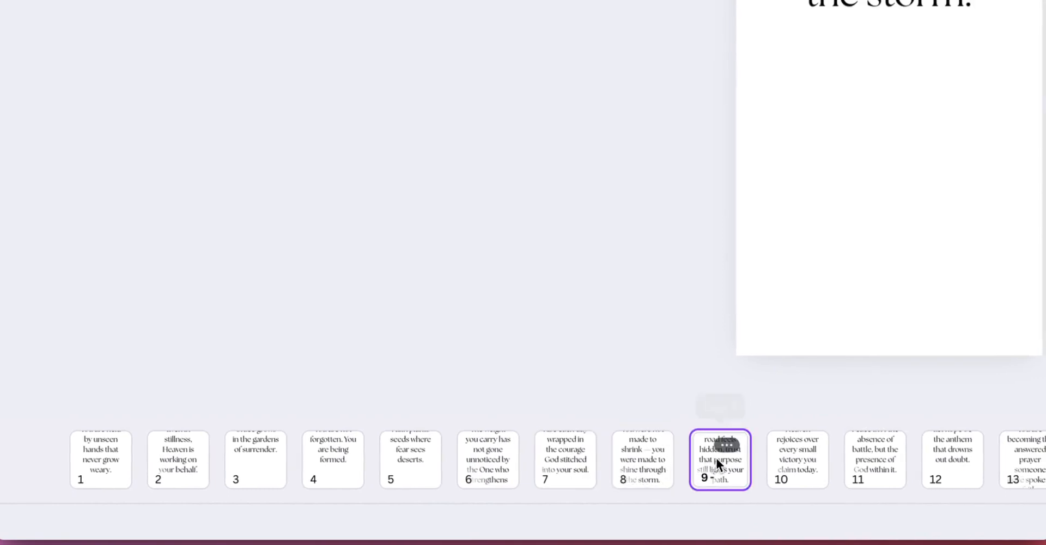
pyautogui.click(789, 457)
pyautogui.click(93, 460)
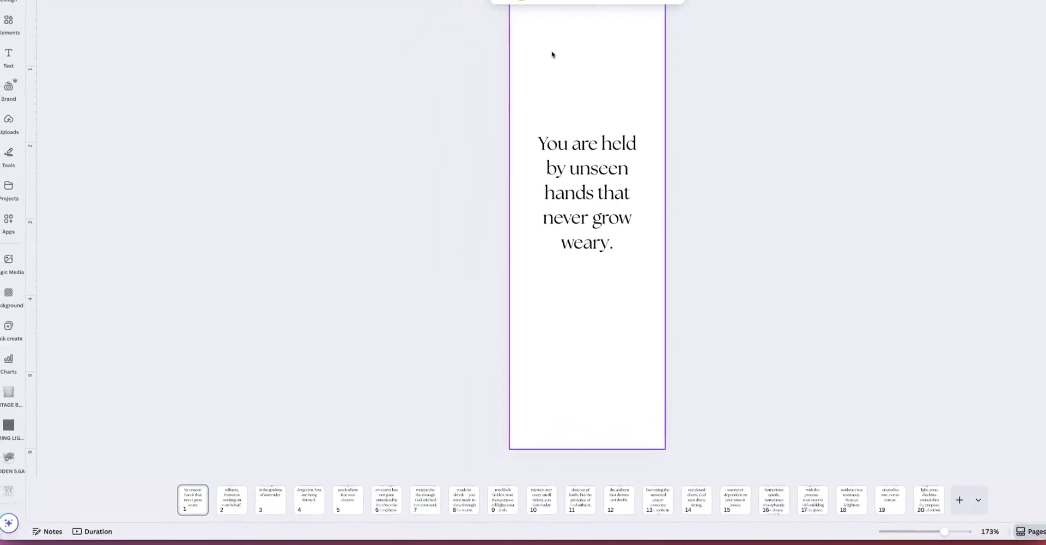
# Step: Search the elements library for floral bouquet graphics and open the full graphics results
pyautogui.click(8, 22)
pyautogui.click(235, 31)
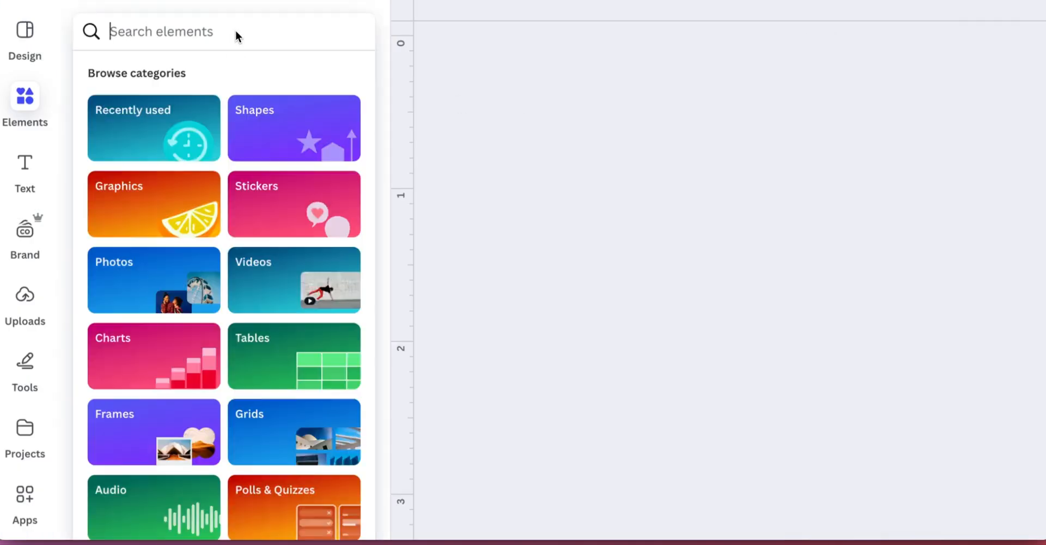
pyautogui.write('floral boque')
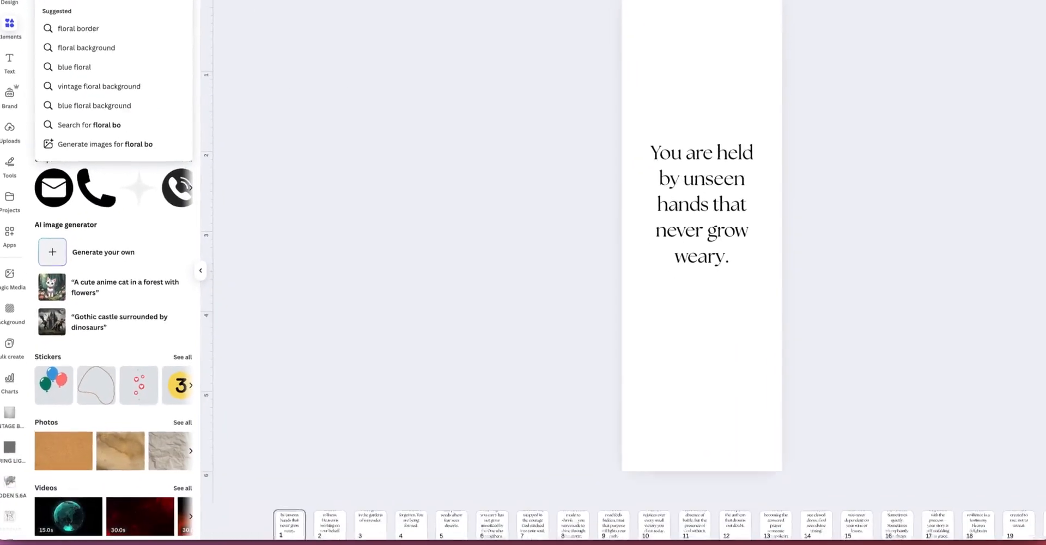
pyautogui.write('t')
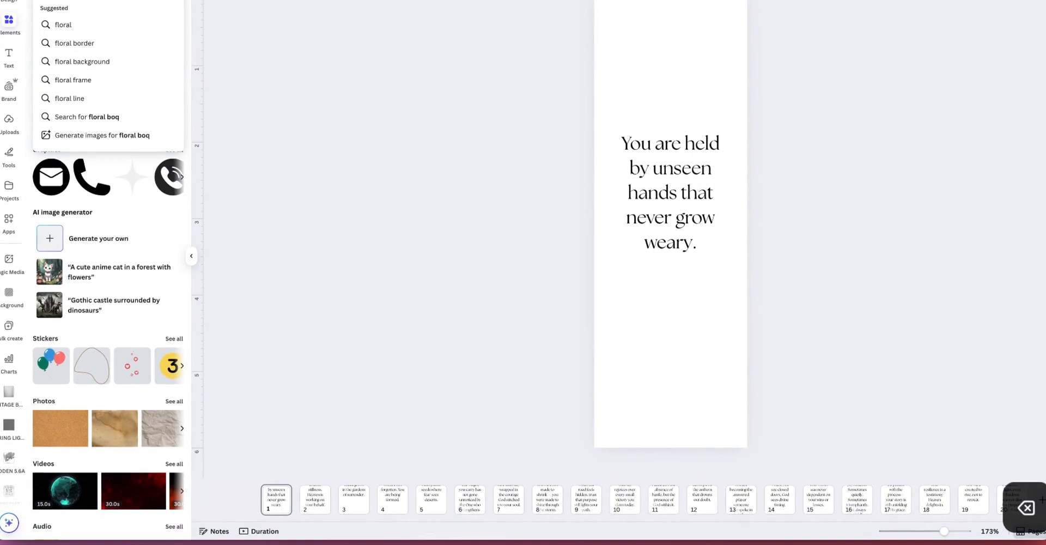
pyautogui.write('ue')
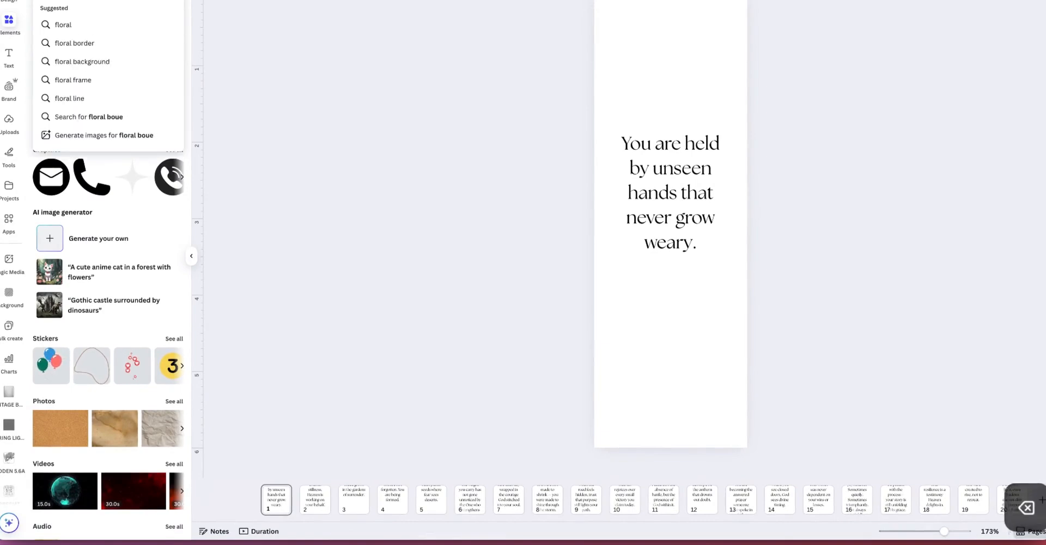
pyautogui.press('BackSpace')
pyautogui.write('quets')
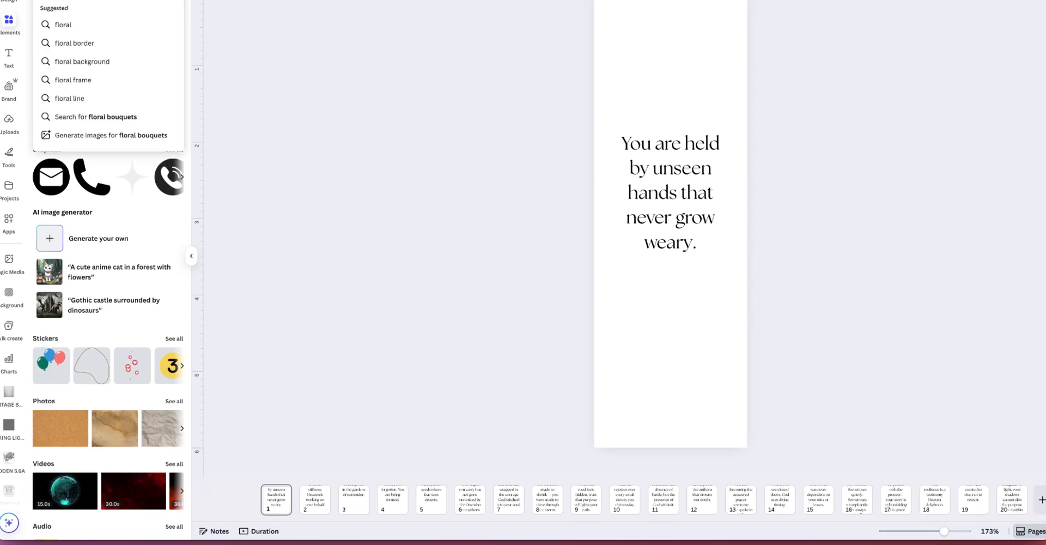
pyautogui.press('Return')
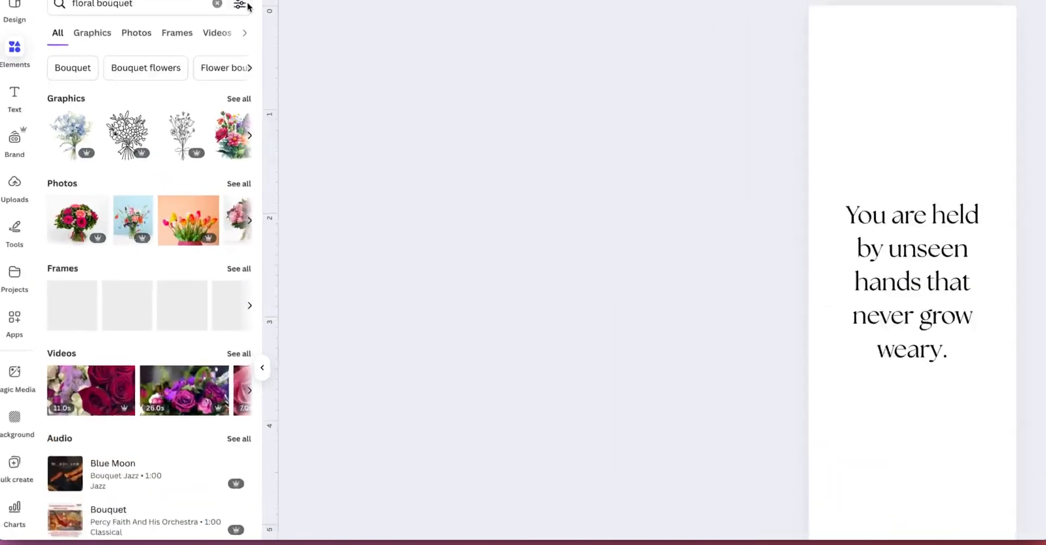
pyautogui.click(241, 5)
pyautogui.click(99, 392)
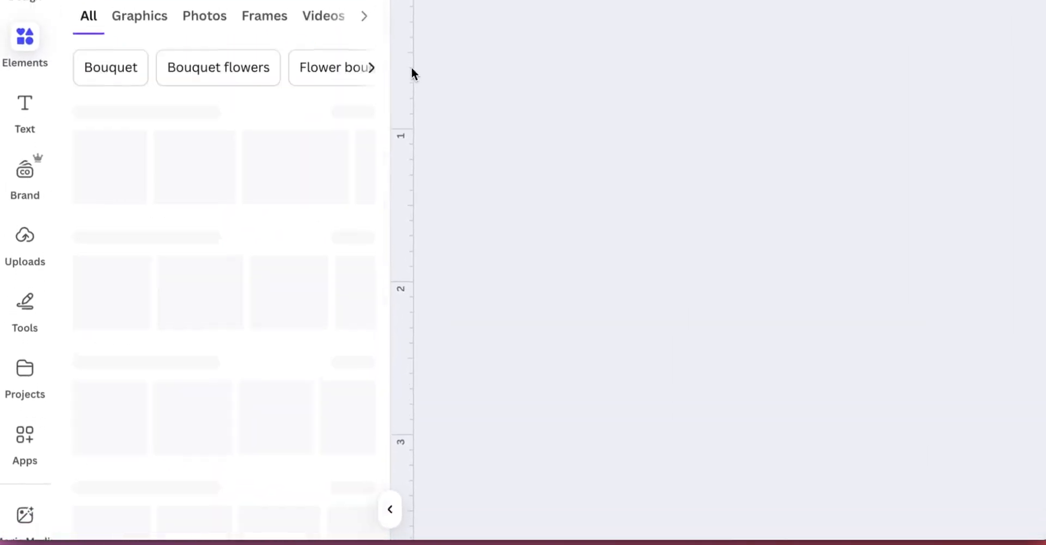
pyautogui.click(354, 173)
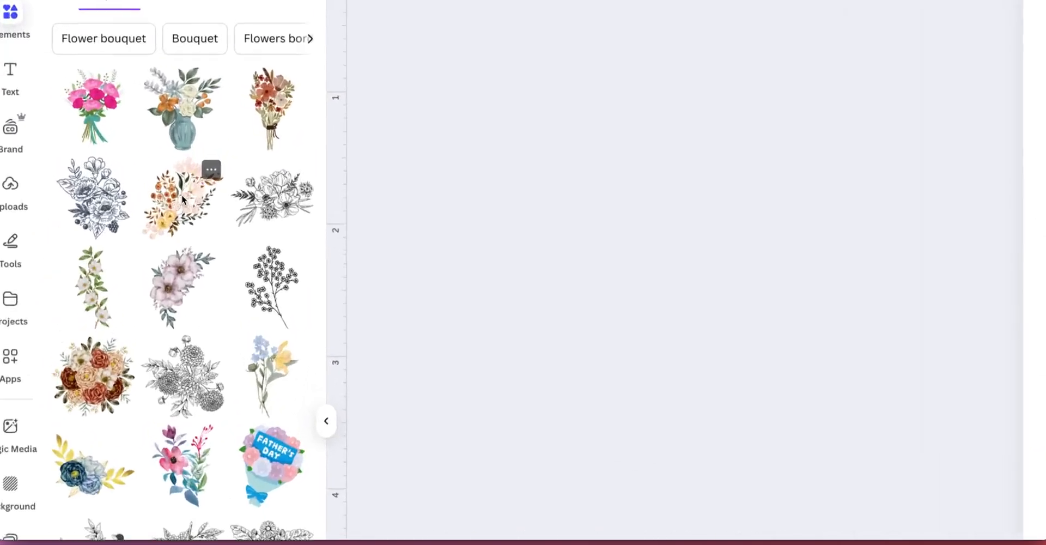
# Step: Add the peach watercolor floral graphic to page 1, enlarging and rotating it across the bookmark's top edge
pyautogui.click(131, 137)
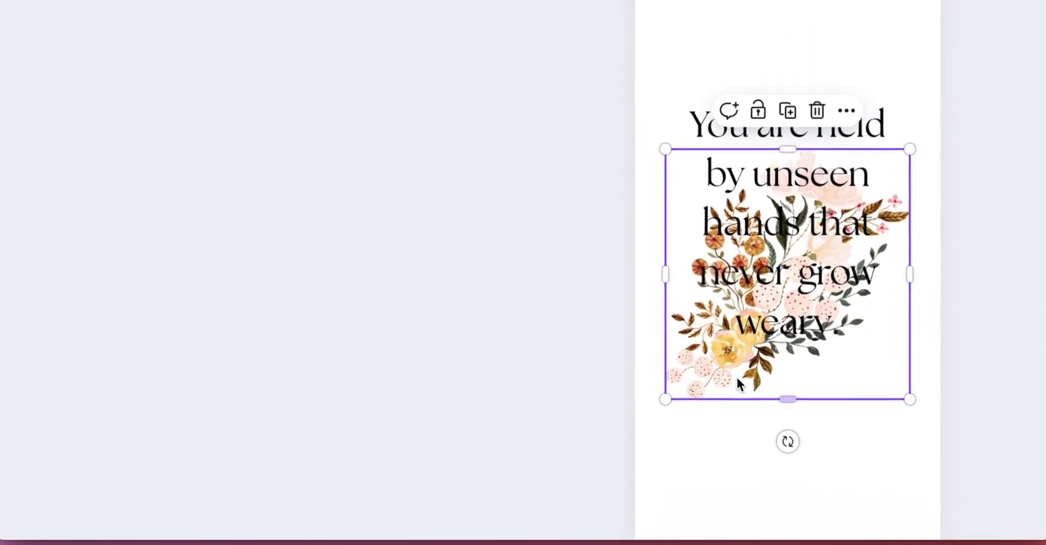
pyautogui.moveTo(648, 184); pyautogui.dragTo(623, 143)
pyautogui.moveTo(675, 120); pyautogui.dragTo(743, 73)
pyautogui.scroll(1, 677, 82)
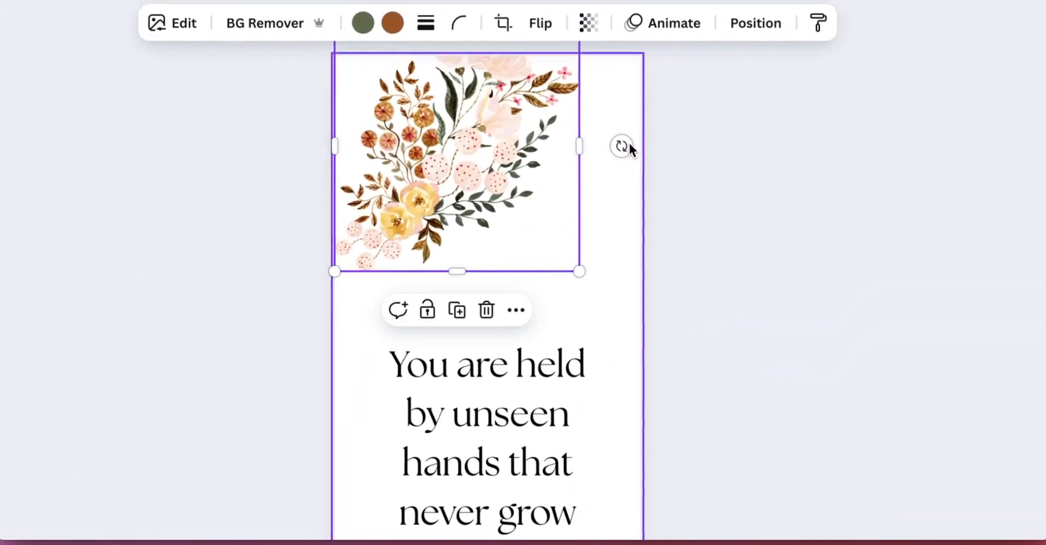
pyautogui.moveTo(629, 143); pyautogui.dragTo(511, 282)
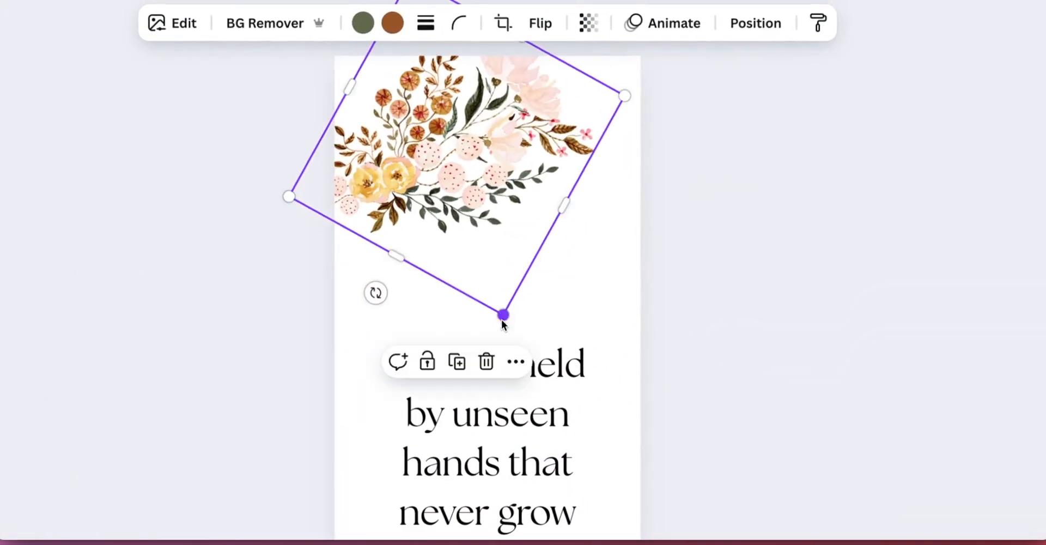
pyautogui.moveTo(502, 315); pyautogui.dragTo(519, 376)
pyautogui.moveTo(465, 240); pyautogui.dragTo(416, 189)
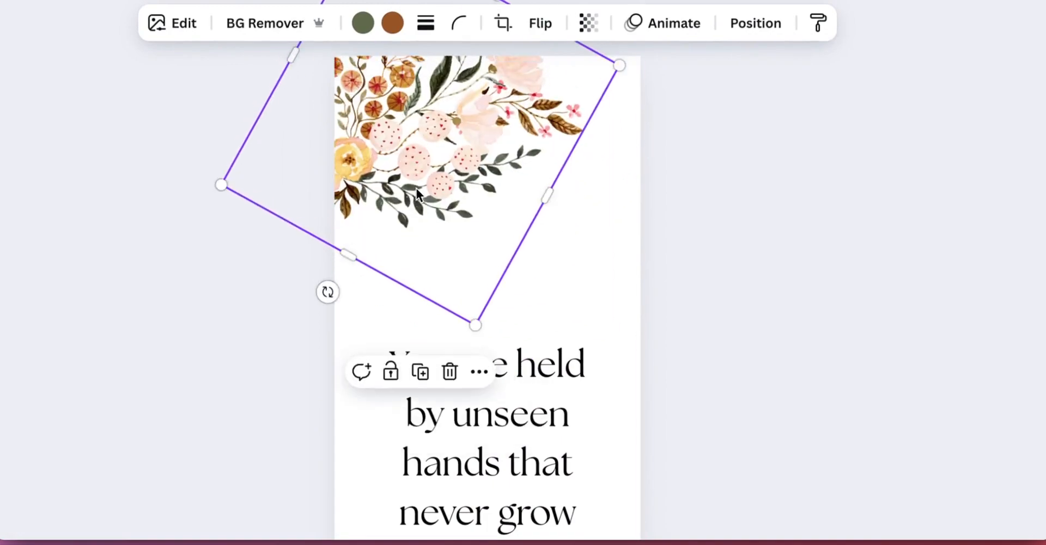
# Step: Paste a second copy of the floral graphic and rotate and position it to fill the top of the bookmark
pyautogui.press('super+v')
pyautogui.moveTo(394, 237); pyautogui.dragTo(580, 248)
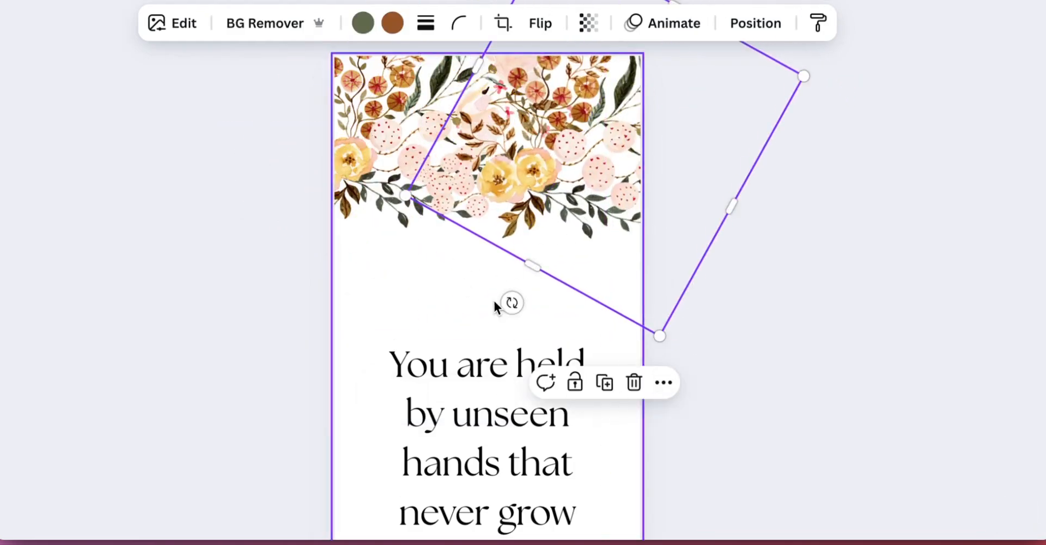
pyautogui.moveTo(512, 302); pyautogui.dragTo(551, 0)
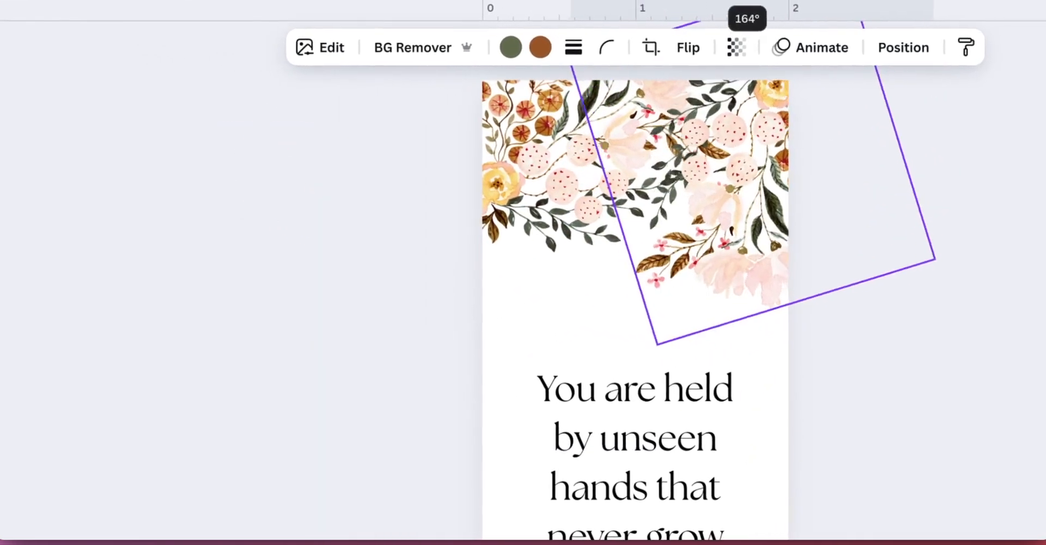
pyautogui.moveTo(722, 225); pyautogui.dragTo(717, 207)
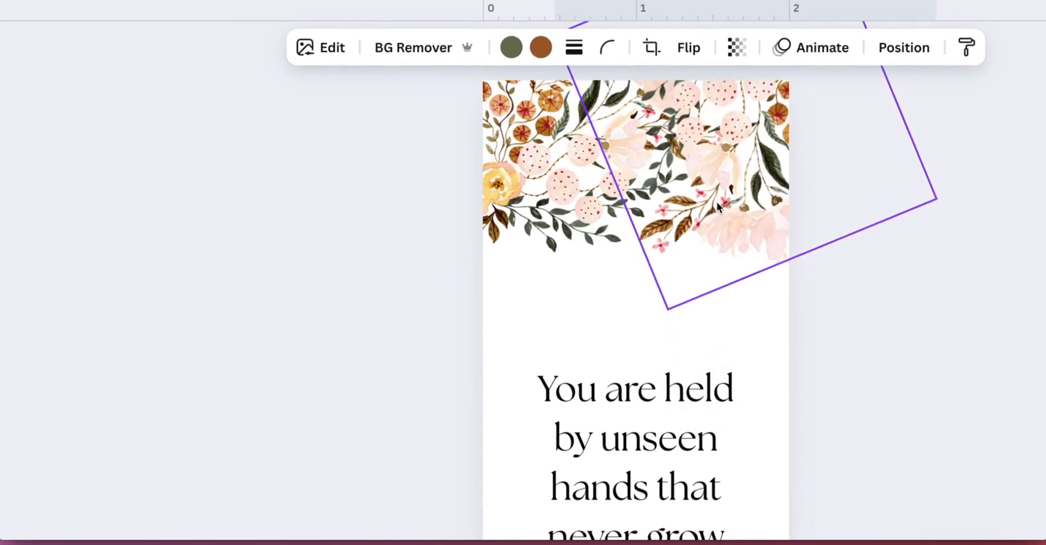
pyautogui.moveTo(514, 176); pyautogui.dragTo(511, 195)
pyautogui.moveTo(752, 209); pyautogui.dragTo(748, 219)
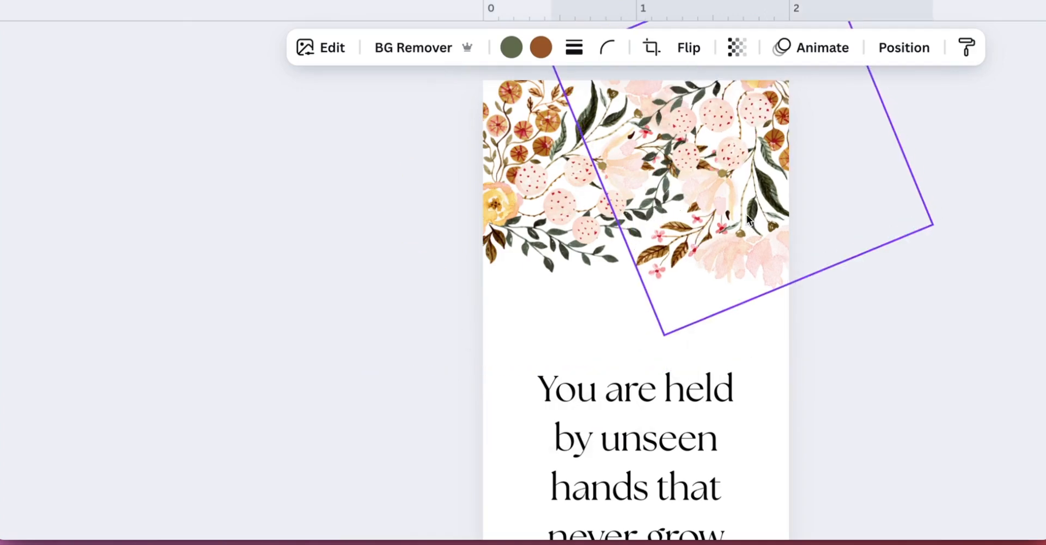
# Step: Copy both floral graphics and place the duplicated pair along the bookmark's bottom edge, adjusting its pieces
pyautogui.moveTo(120, 140); pyautogui.dragTo(753, 188)
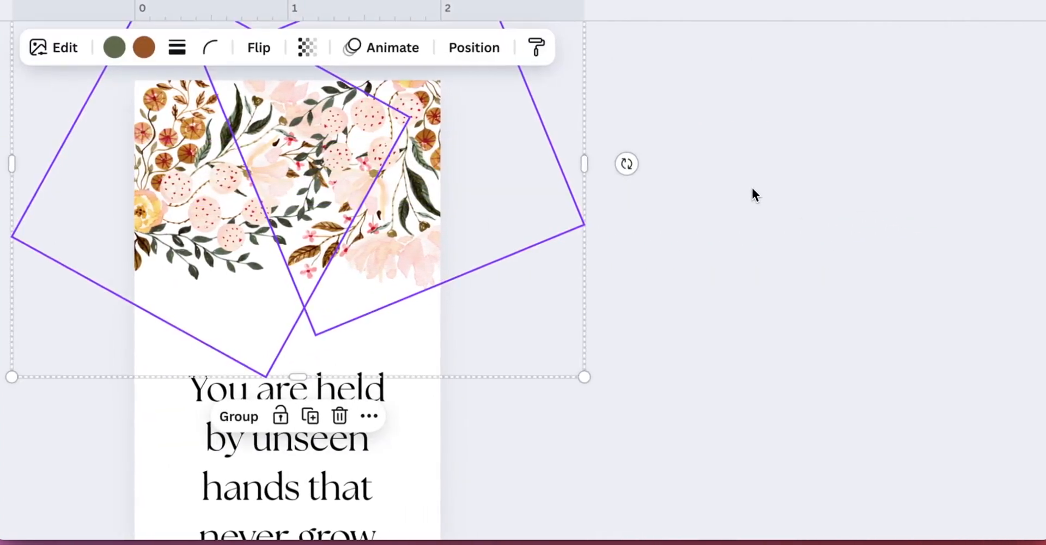
pyautogui.press('super+c')
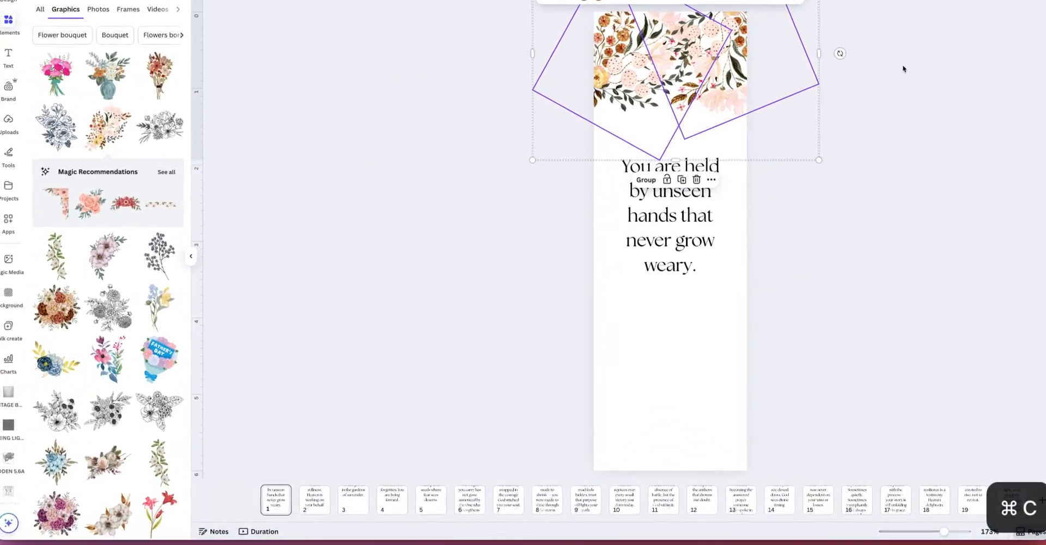
pyautogui.press('super+v')
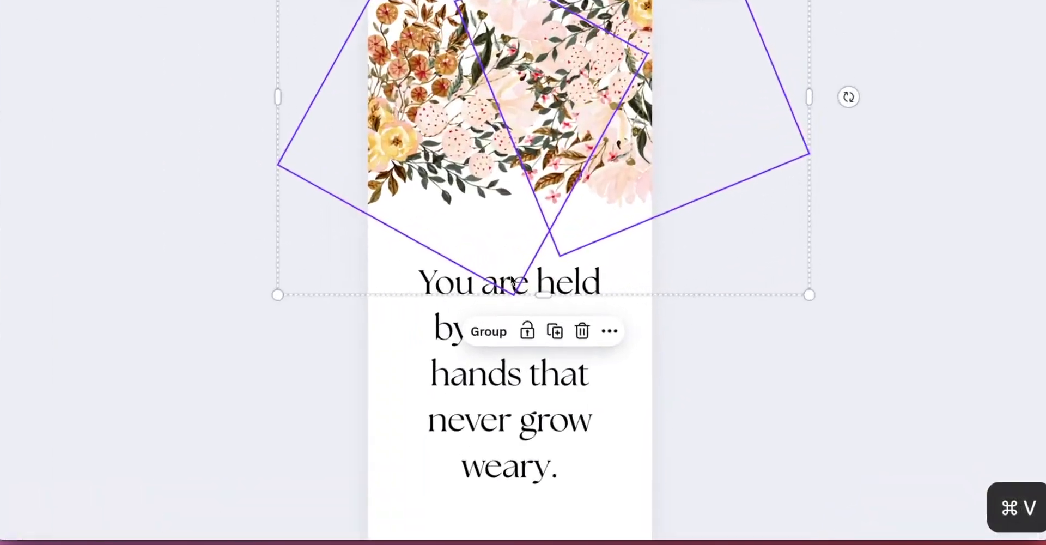
pyautogui.moveTo(676, 82); pyautogui.dragTo(674, 421)
pyautogui.moveTo(649, 342); pyautogui.dragTo(650, 344)
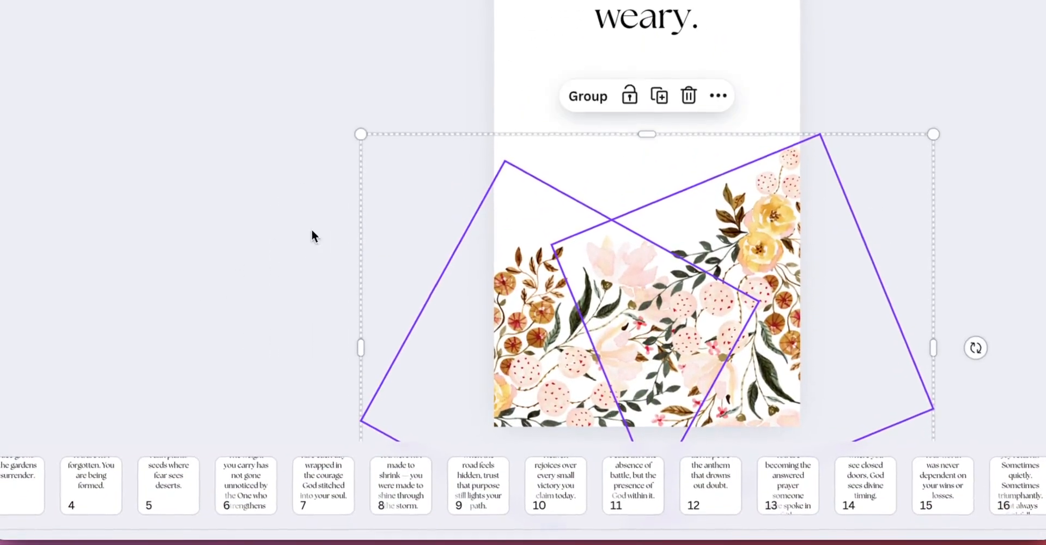
pyautogui.moveTo(771, 271); pyautogui.dragTo(773, 309)
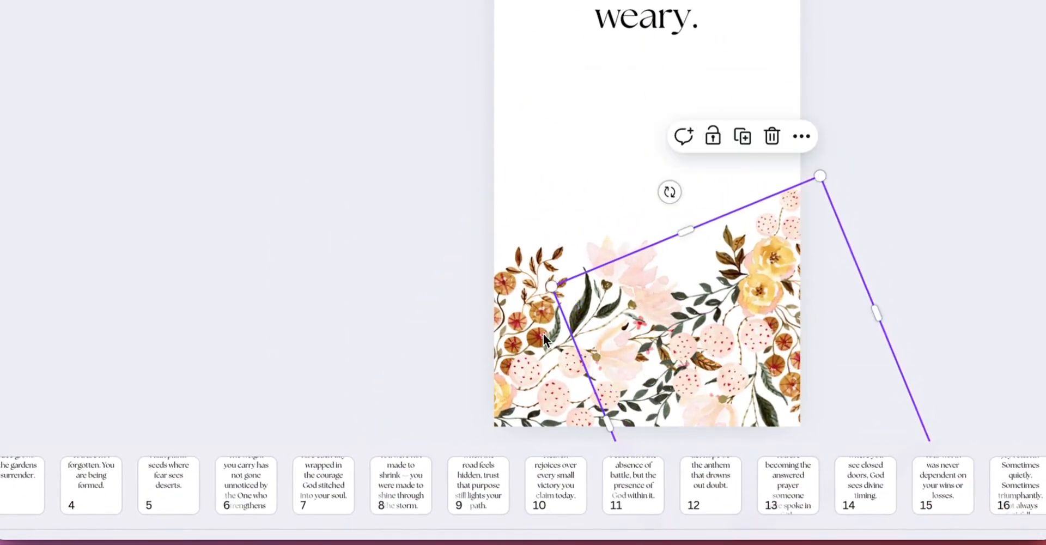
pyautogui.moveTo(506, 349); pyautogui.dragTo(495, 324)
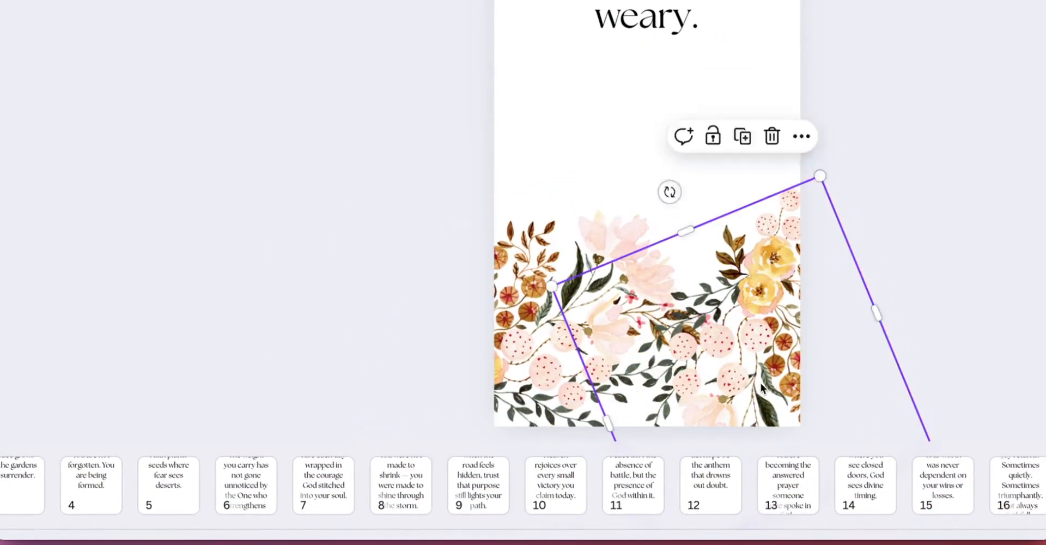
pyautogui.moveTo(761, 388); pyautogui.dragTo(757, 392)
pyautogui.moveTo(628, 341); pyautogui.dragTo(618, 361)
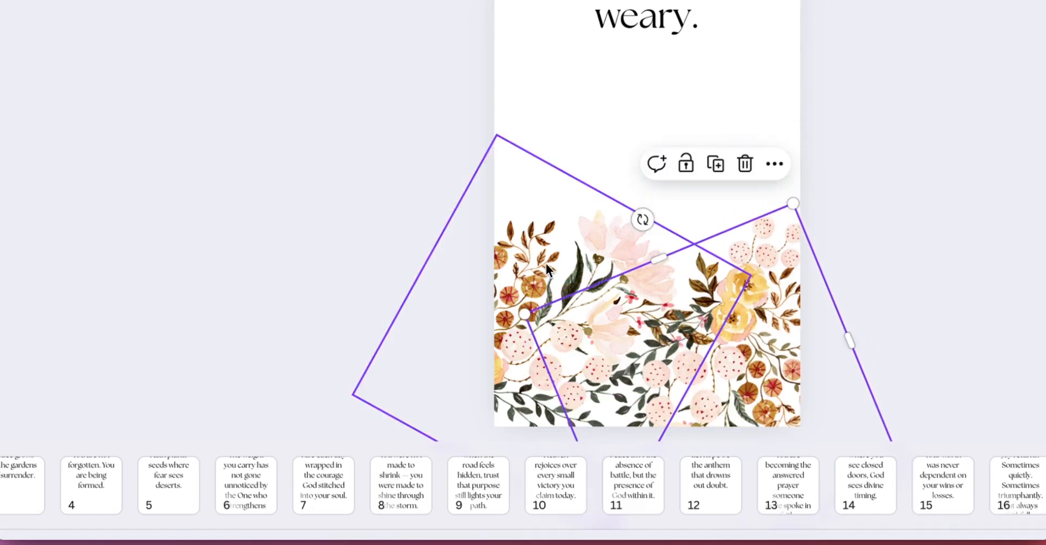
pyautogui.moveTo(547, 265); pyautogui.dragTo(561, 280)
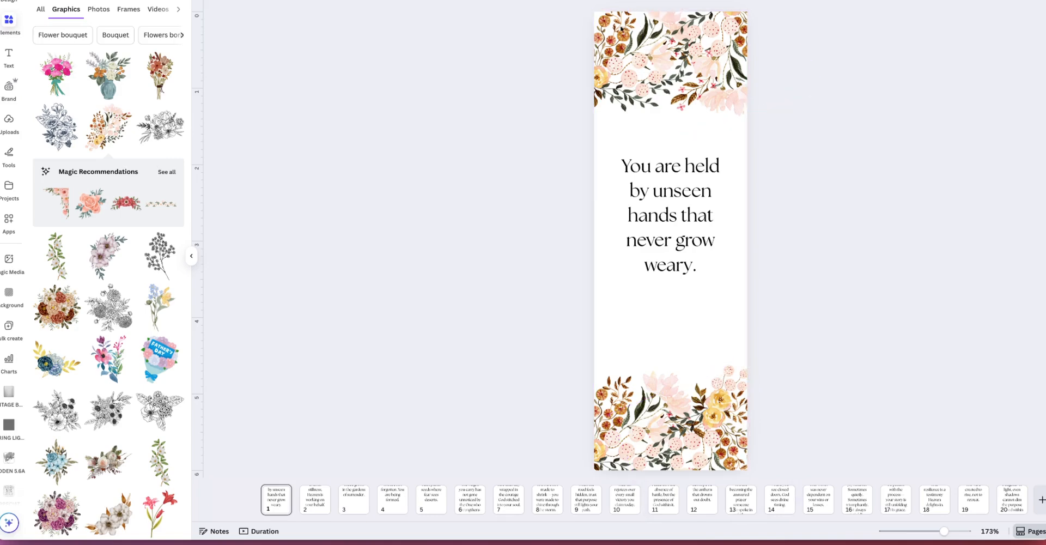
pyautogui.click(755, 425)
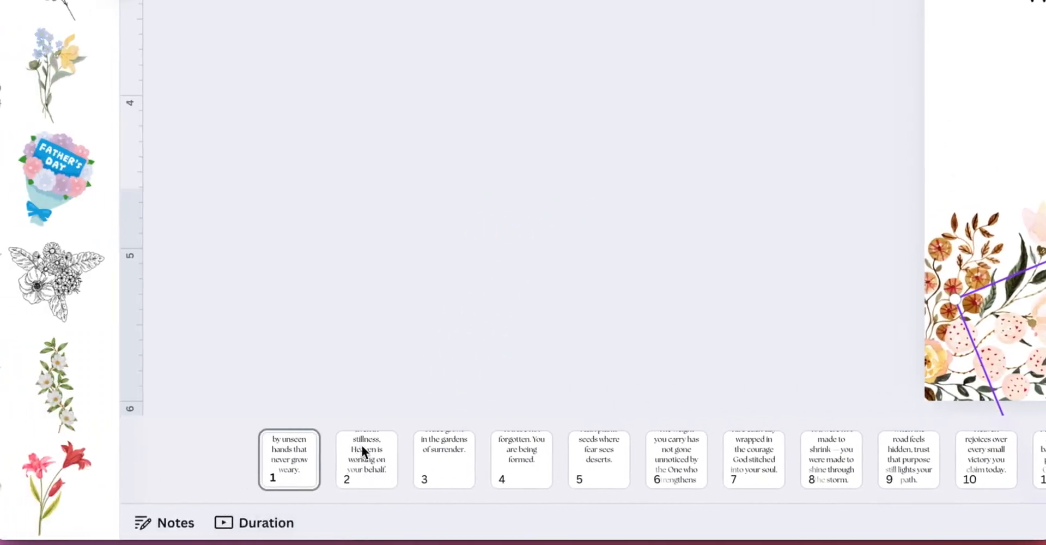
# Step: On page 2, add the red-rose watercolor bouquet graphic and enlarge it over the bookmark's top edge
pyautogui.click(114, 461)
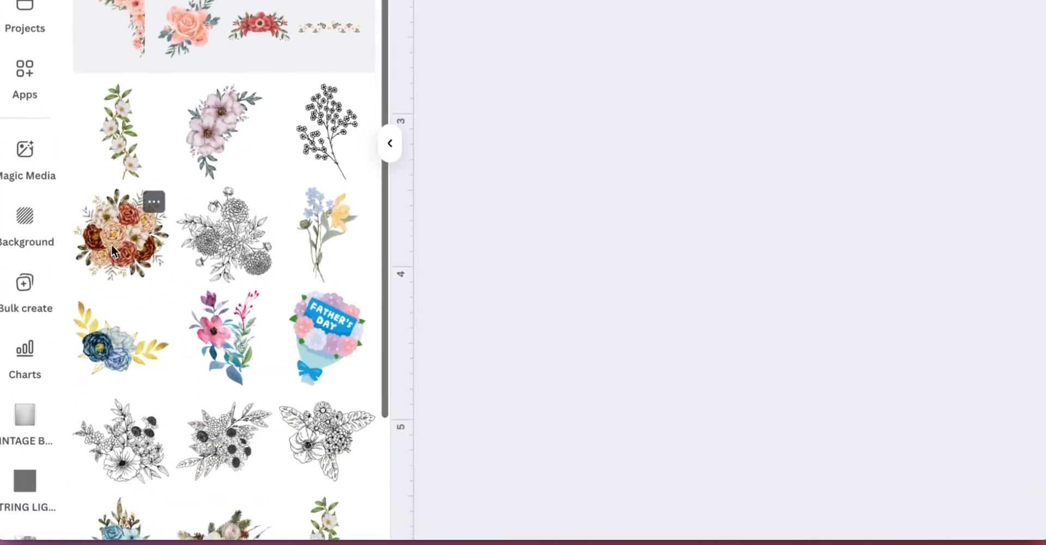
pyautogui.click(111, 359)
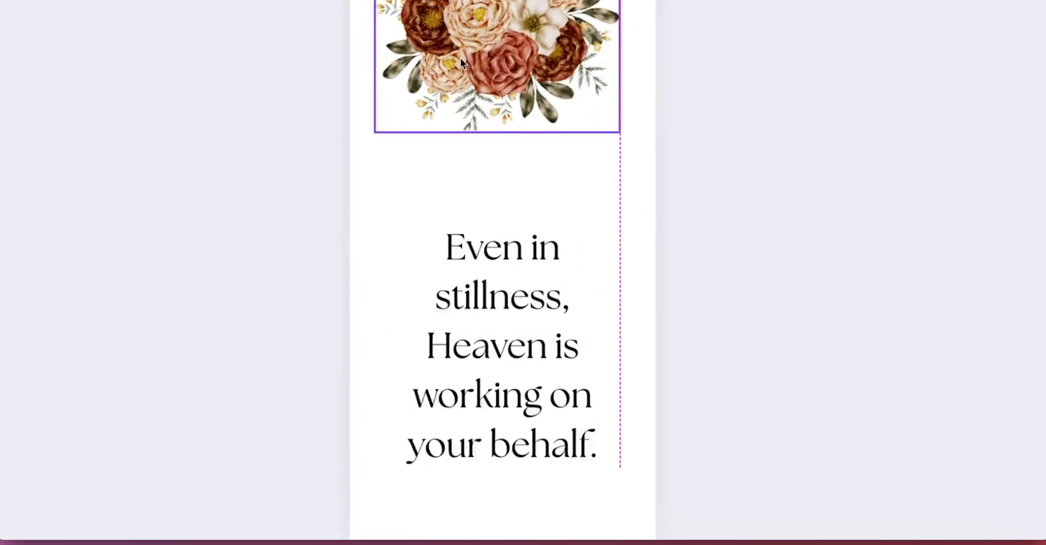
pyautogui.moveTo(460, 58); pyautogui.dragTo(376, 58)
pyautogui.moveTo(537, 131); pyautogui.dragTo(597, 188)
pyautogui.moveTo(387, 276); pyautogui.dragTo(510, 216)
# Step: Paste a second copy of the rose graphic and rotate and position both to cover the top of the bookmark
pyautogui.press('super+v')
pyautogui.moveTo(700, 163); pyautogui.dragTo(547, 227)
pyautogui.moveTo(544, 190); pyautogui.dragTo(541, 178)
pyautogui.moveTo(404, 207); pyautogui.dragTo(373, 199)
pyautogui.moveTo(606, 196); pyautogui.dragTo(585, 200)
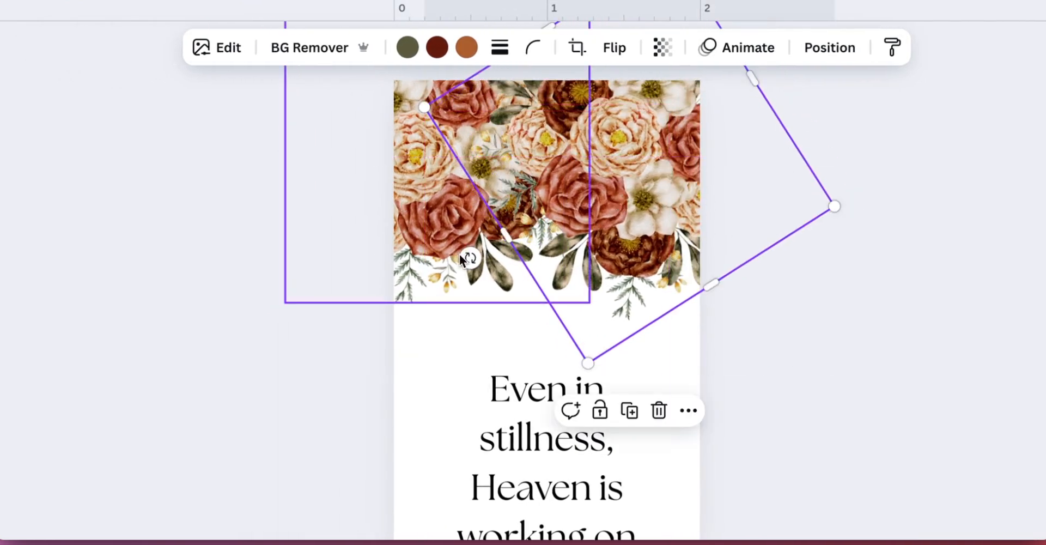
pyautogui.moveTo(459, 254); pyautogui.dragTo(550, 43)
pyautogui.moveTo(601, 164); pyautogui.dragTo(600, 152)
# Step: Copy both rose graphics on page 2 and place the duplicated pair along the bookmark's bottom edge, adjusting its pieces
pyautogui.click(218, 139)
pyautogui.moveTo(218, 139); pyautogui.dragTo(867, 170)
pyautogui.press('super+c')
pyautogui.press('super+v')
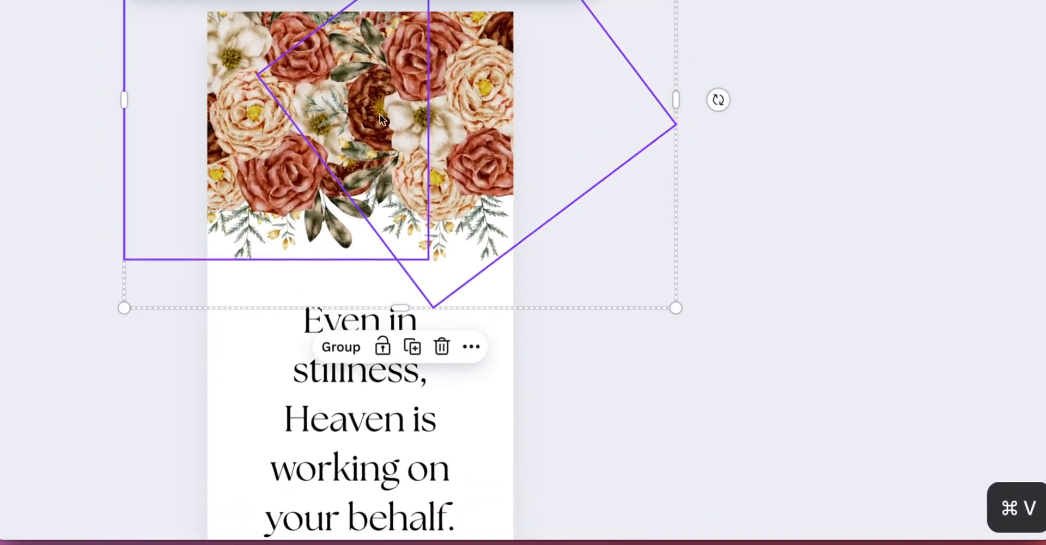
pyautogui.moveTo(379, 114); pyautogui.dragTo(399, 289)
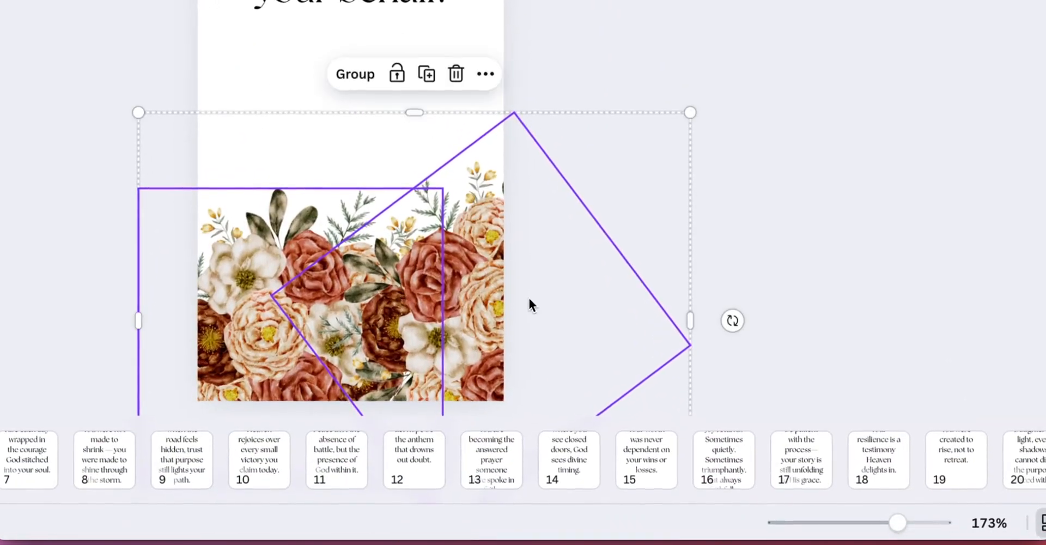
pyautogui.click(797, 152)
pyautogui.moveTo(488, 297); pyautogui.dragTo(480, 321)
pyautogui.moveTo(219, 302); pyautogui.dragTo(191, 307)
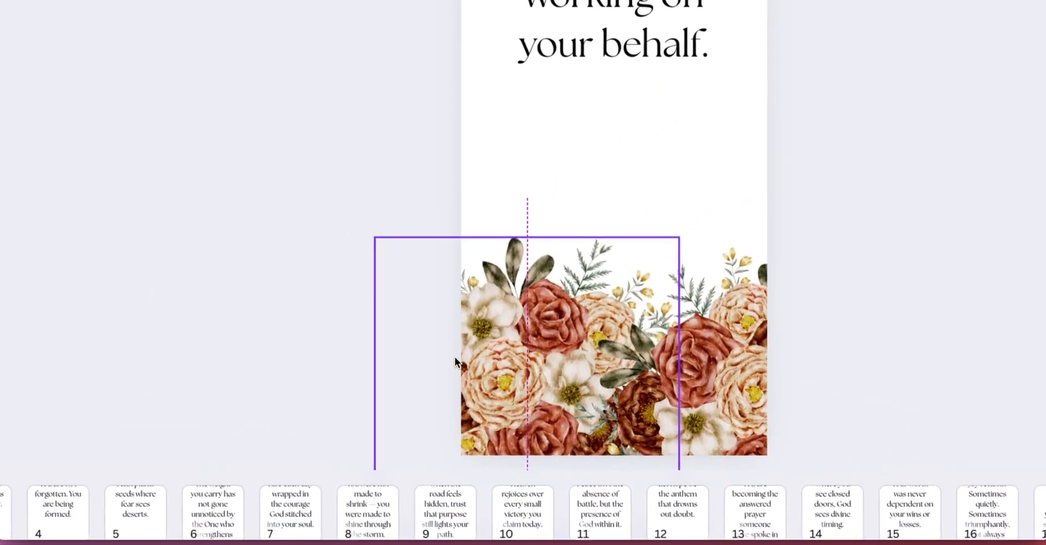
pyautogui.moveTo(455, 358); pyautogui.dragTo(465, 363)
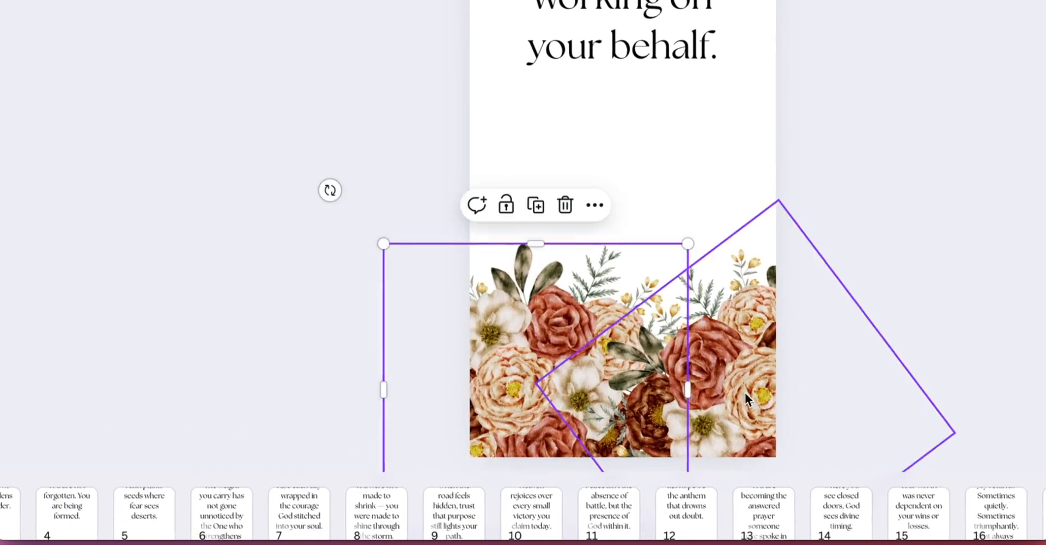
pyautogui.moveTo(725, 387); pyautogui.dragTo(724, 379)
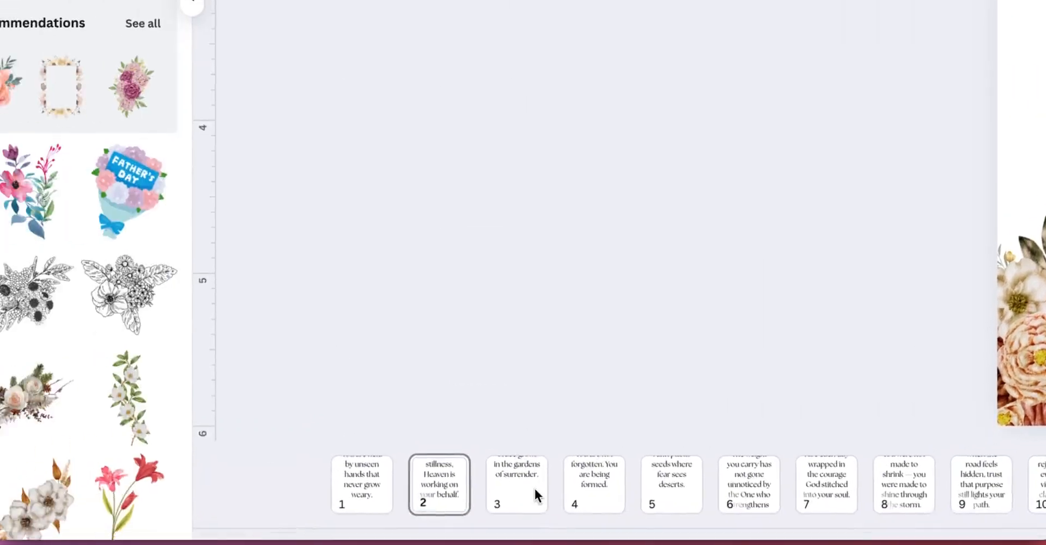
# Step: On page 3, add the blue watercolor bouquet graphic, enlarge it to about 2.1 x 2.2 in and move it over the top edge
pyautogui.click(8, 516)
pyautogui.scroll(-5, 261, 251)
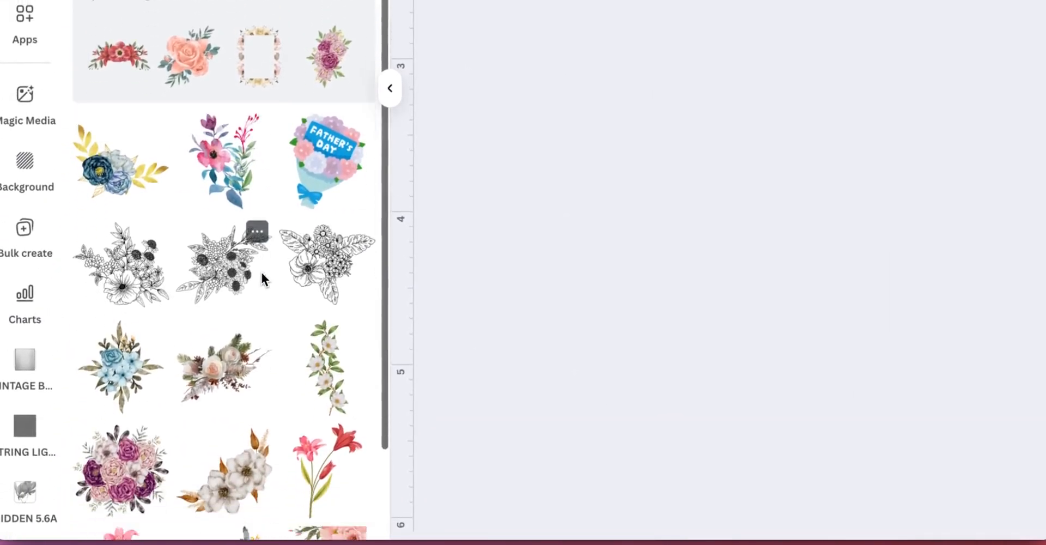
pyautogui.click(126, 257)
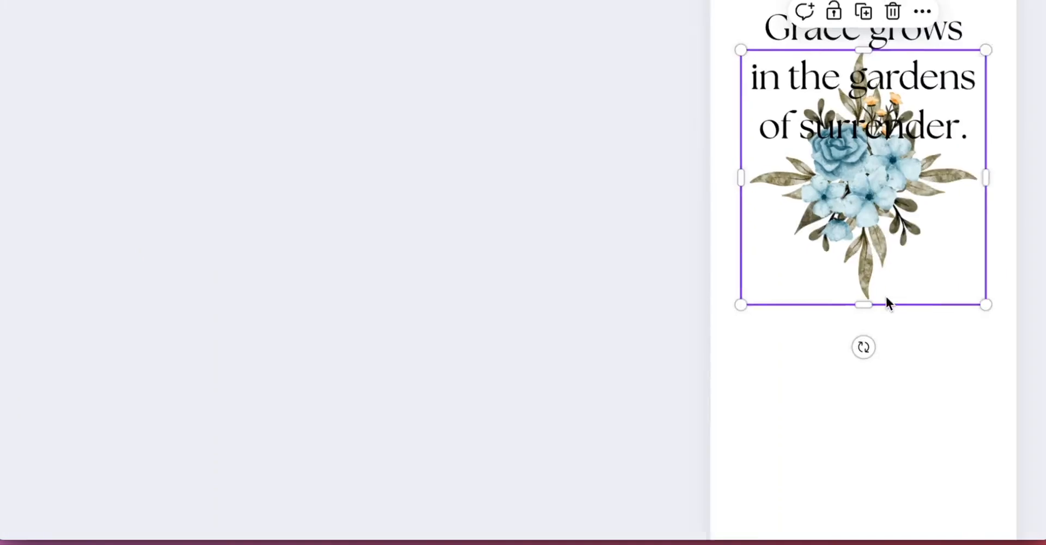
pyautogui.moveTo(538, 273); pyautogui.dragTo(441, 165)
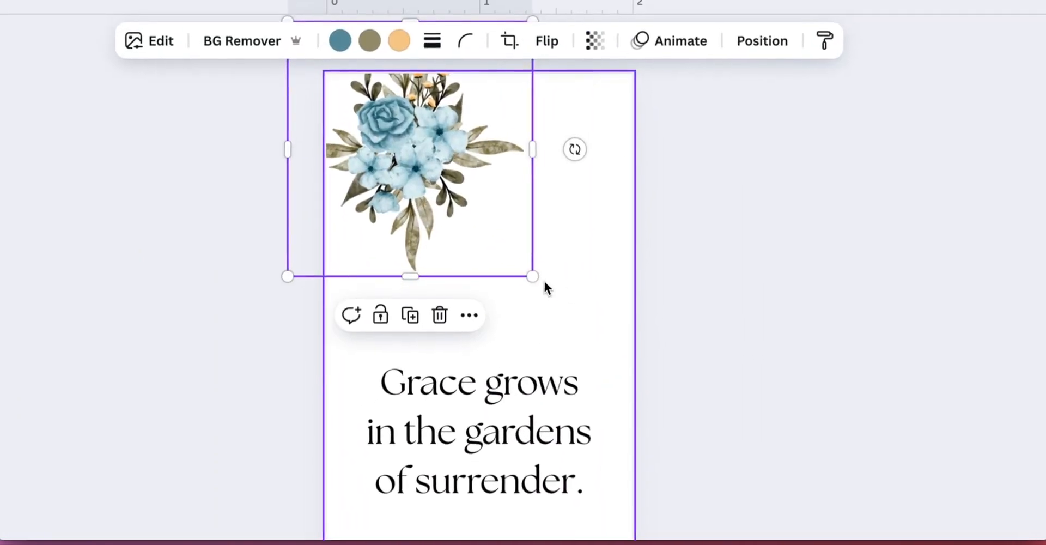
pyautogui.moveTo(544, 281); pyautogui.dragTo(652, 322)
pyautogui.moveTo(575, 331); pyautogui.dragTo(602, 364)
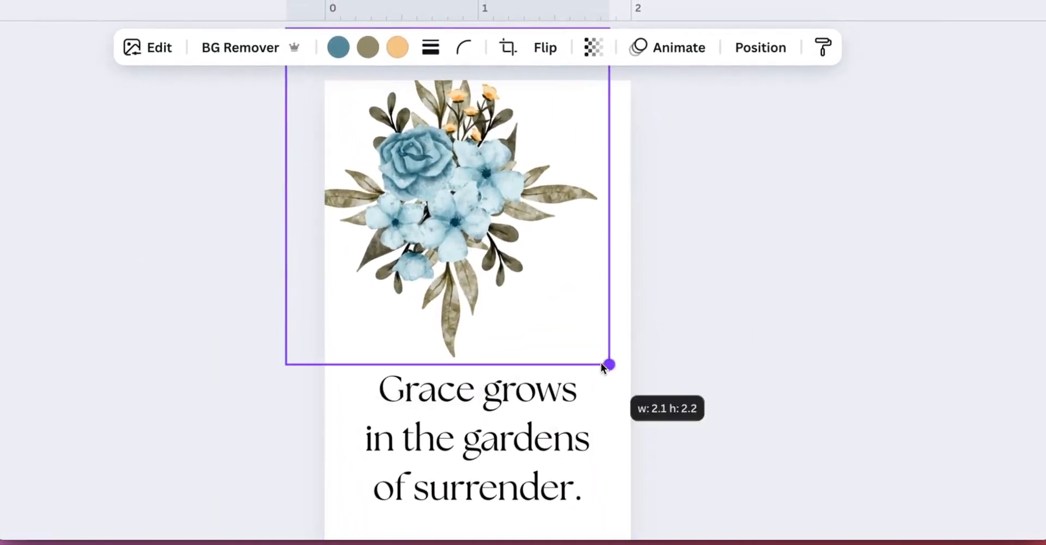
pyautogui.moveTo(413, 214); pyautogui.dragTo(505, 142)
# Step: Paste a second copy of the blue bouquet and rotate and shift it across the top of the bookmark
pyautogui.press('super+c')
pyautogui.press('super+v')
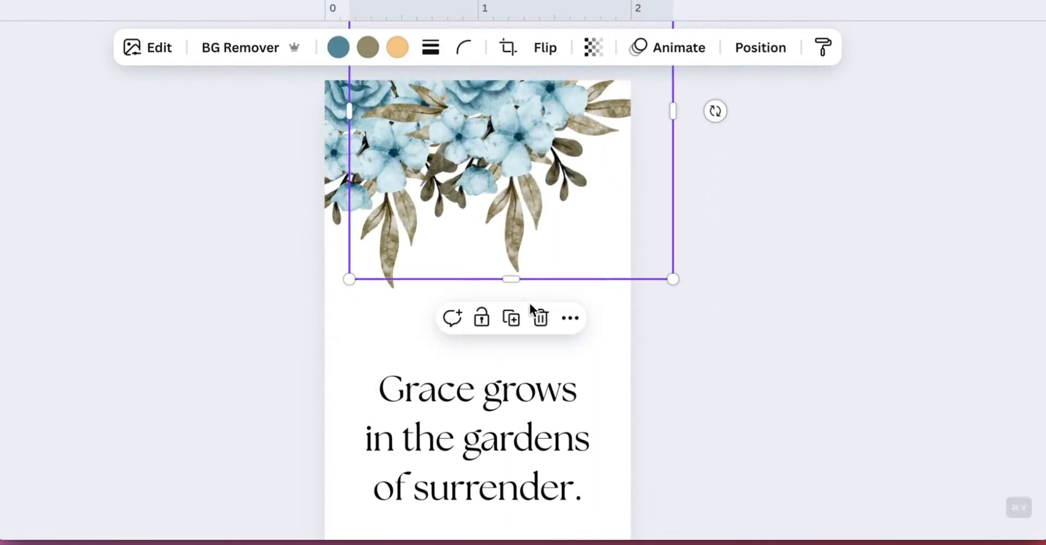
pyautogui.moveTo(718, 112); pyautogui.dragTo(576, 192)
pyautogui.moveTo(530, 131); pyautogui.dragTo(655, 136)
# Step: Paste a third copy of the blue bouquet, rotating and positioning the pieces to fill the bookmark's top
pyautogui.press('super+c')
pyautogui.press('super+v')
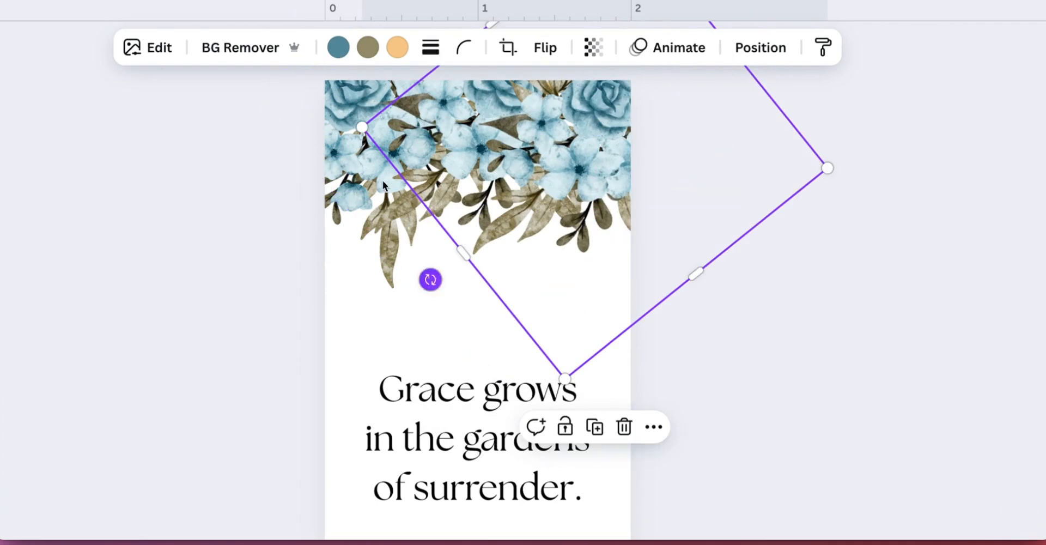
pyautogui.moveTo(430, 279); pyautogui.dragTo(642, 2)
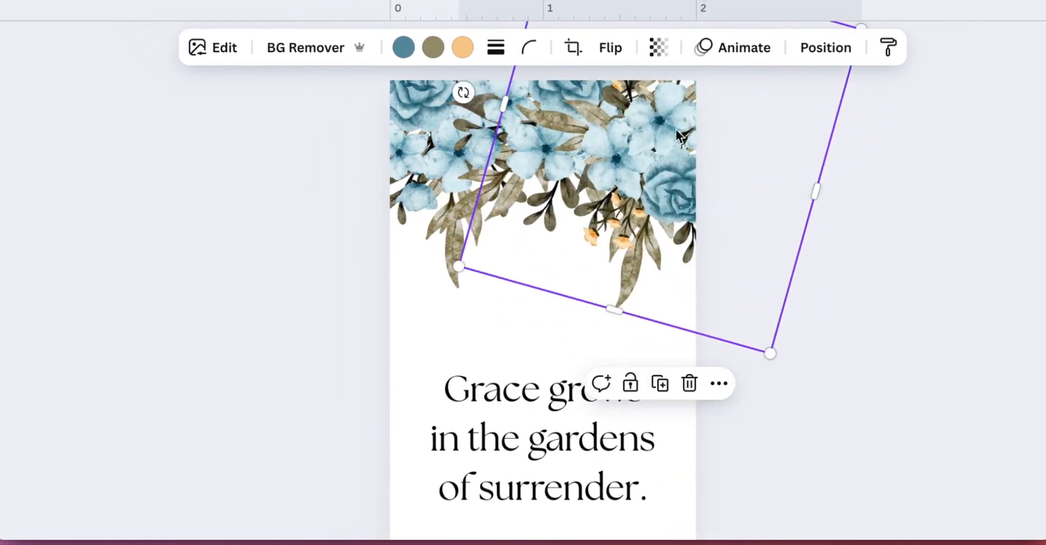
pyautogui.moveTo(644, 152); pyautogui.dragTo(643, 135)
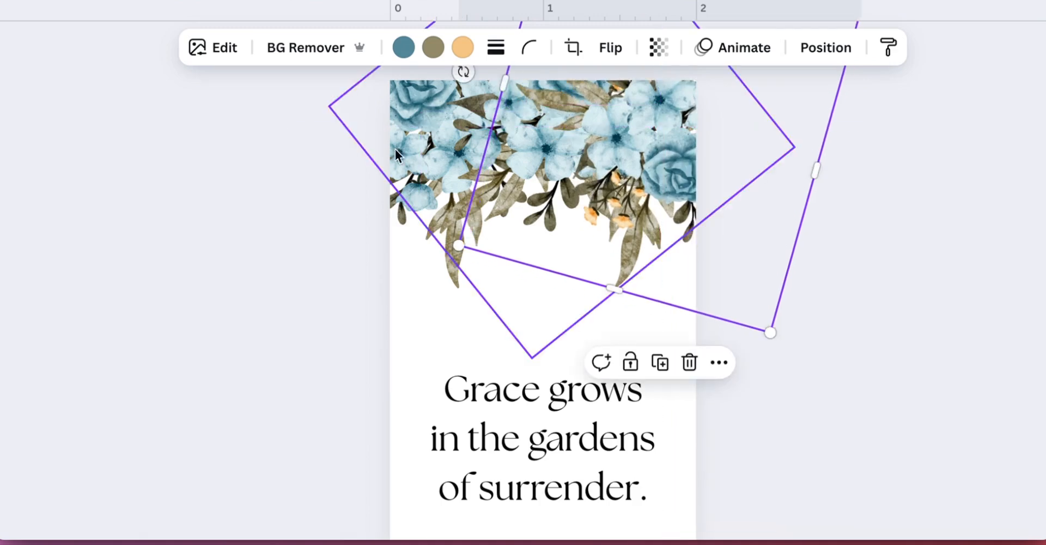
pyautogui.click(410, 224)
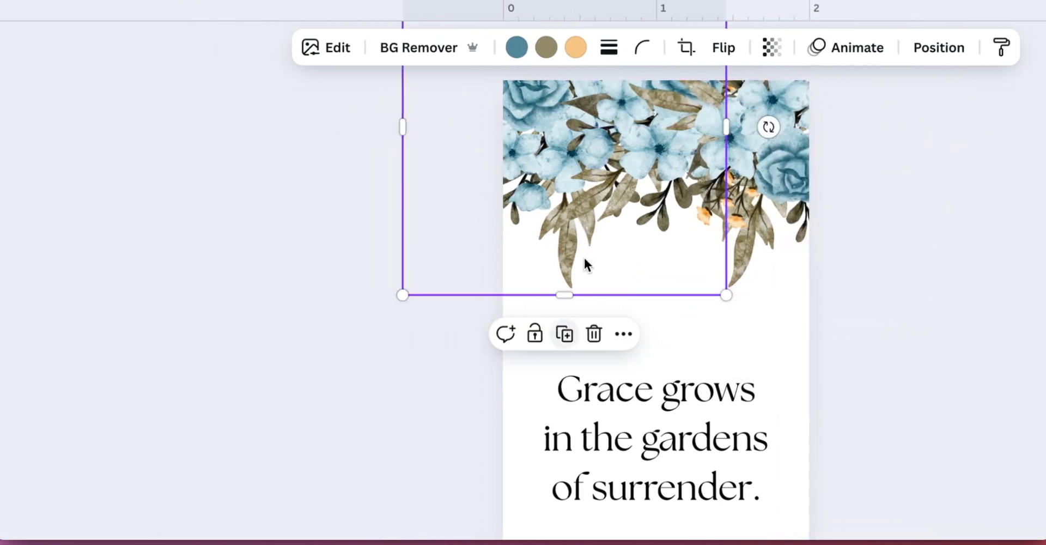
pyautogui.moveTo(654, 125); pyautogui.dragTo(563, 171)
pyautogui.moveTo(721, 171); pyautogui.dragTo(718, 172)
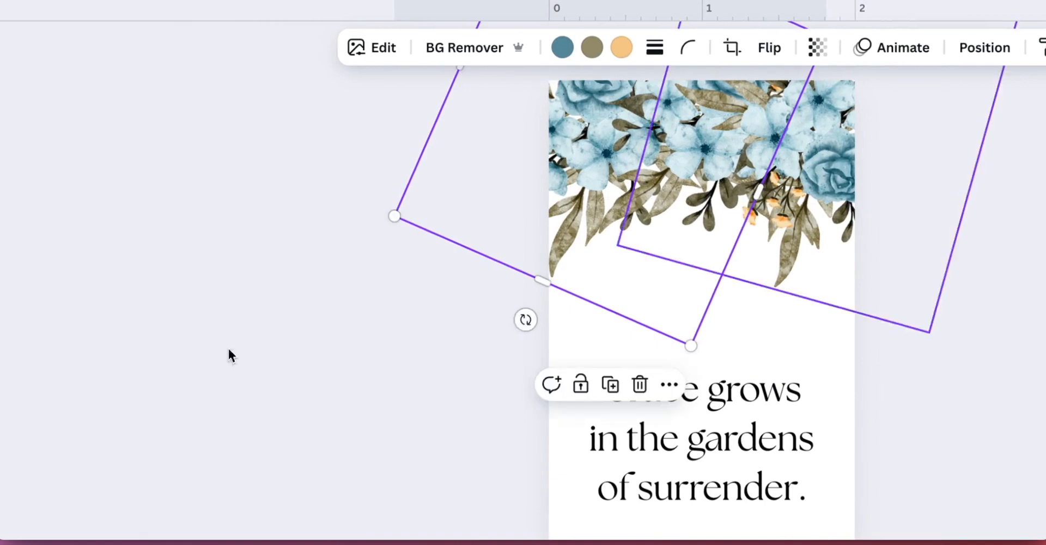
# Step: Select all the blue bouquet pieces together and adjust the group's size and position at the top
pyautogui.click(228, 348)
pyautogui.moveTo(435, 122); pyautogui.dragTo(919, 169)
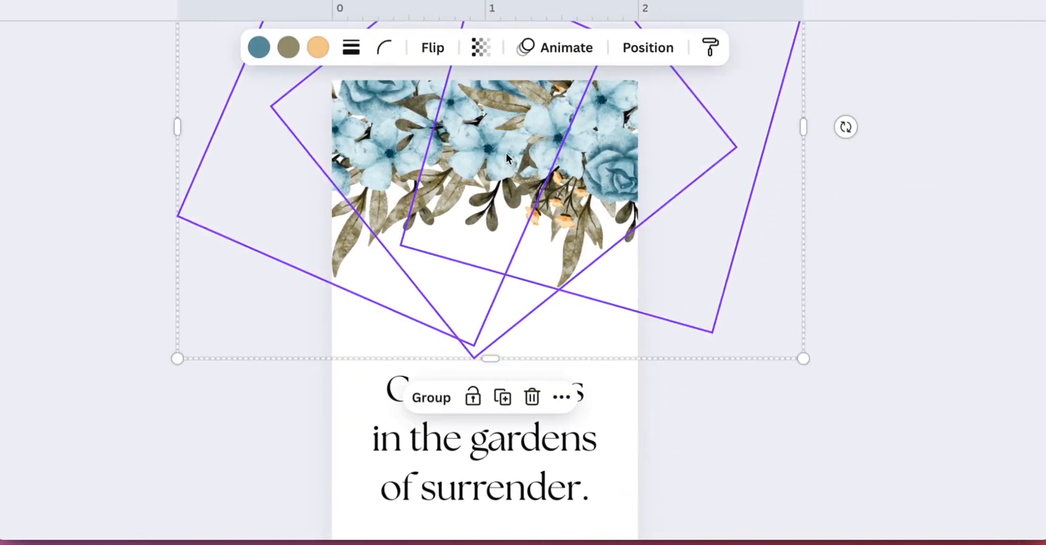
pyautogui.moveTo(798, 152); pyautogui.dragTo(796, 184)
pyautogui.moveTo(488, 184); pyautogui.dragTo(488, 184)
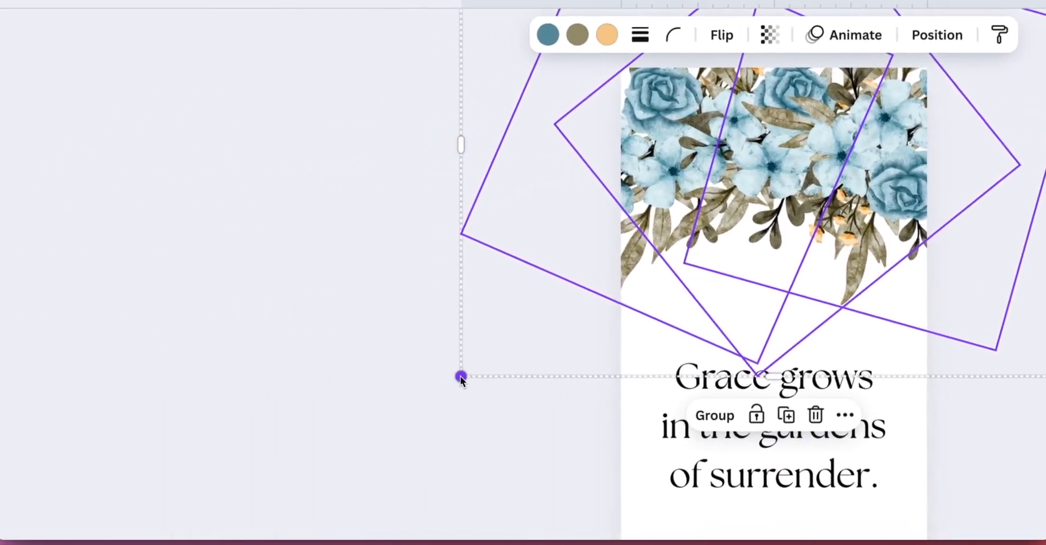
pyautogui.moveTo(277, 382); pyautogui.dragTo(343, 356)
pyautogui.moveTo(784, 249); pyautogui.dragTo(786, 227)
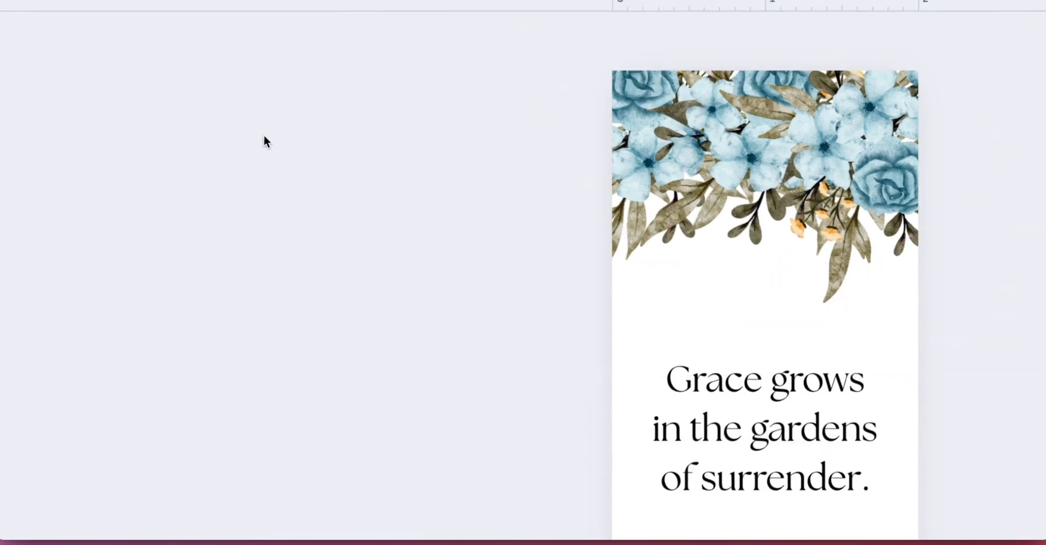
# Step: Copy the blue floral group and move the duplicate down toward the bookmark's bottom edge
pyautogui.moveTo(267, 136); pyautogui.dragTo(915, 143)
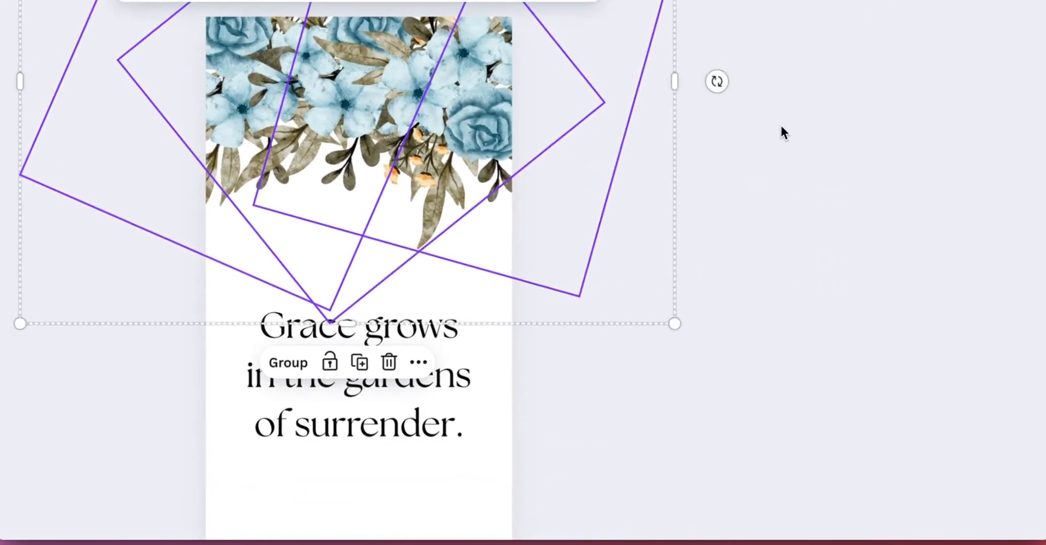
pyautogui.press('super+c')
pyautogui.press('super+v')
pyautogui.moveTo(349, 59); pyautogui.dragTo(767, 347)
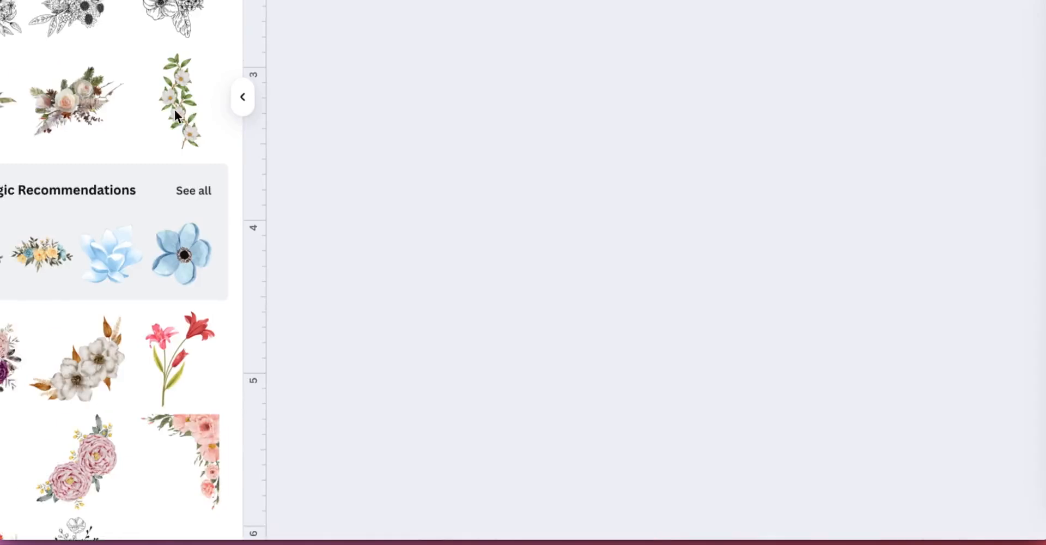
# Step: On page 4, add the pink rose watercolor graphic, enlarge it and place it across the top edge
pyautogui.scroll(-3, 21, 156)
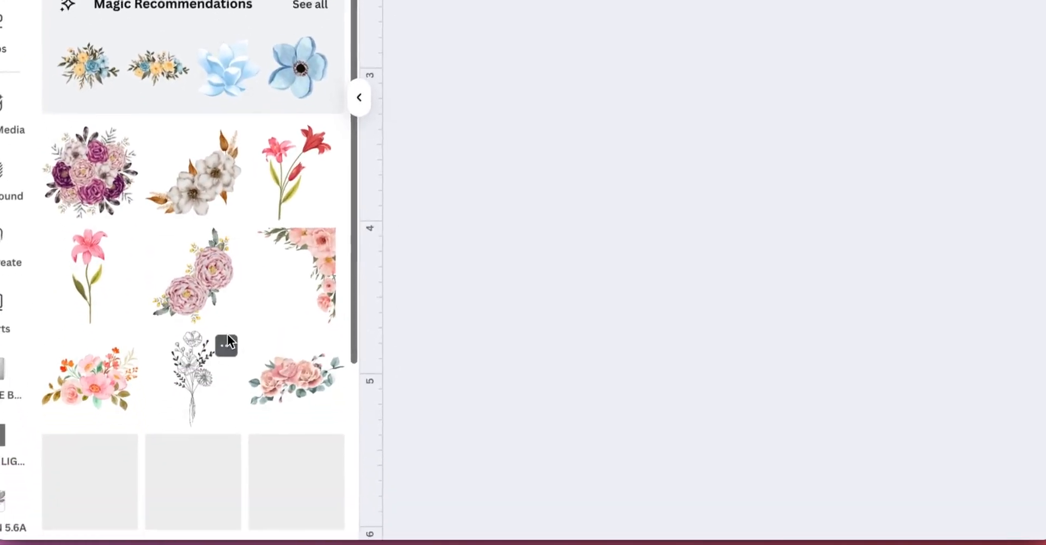
pyautogui.click(283, 348)
pyautogui.moveTo(740, 333); pyautogui.dragTo(568, 136)
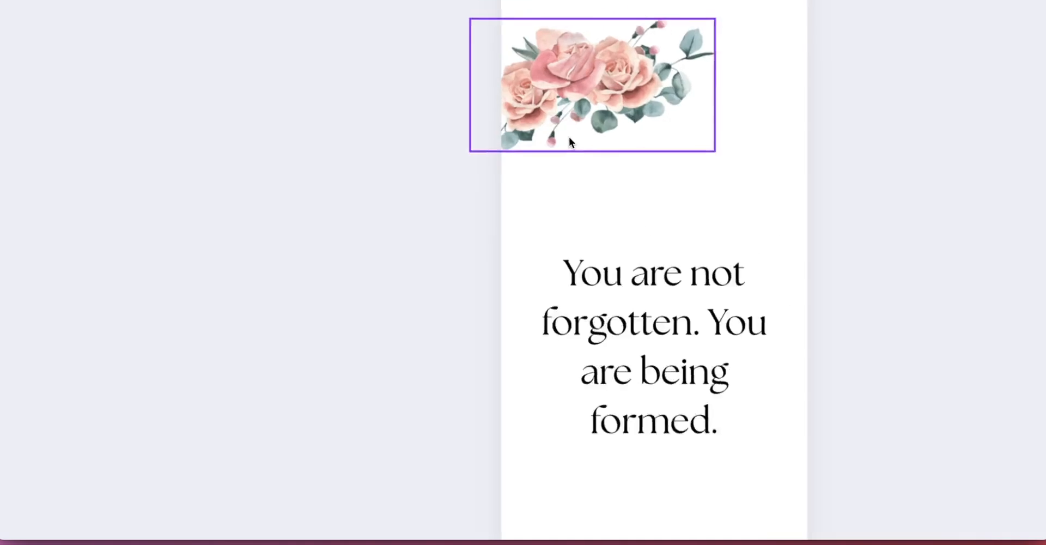
pyautogui.moveTo(646, 252); pyautogui.dragTo(737, 308)
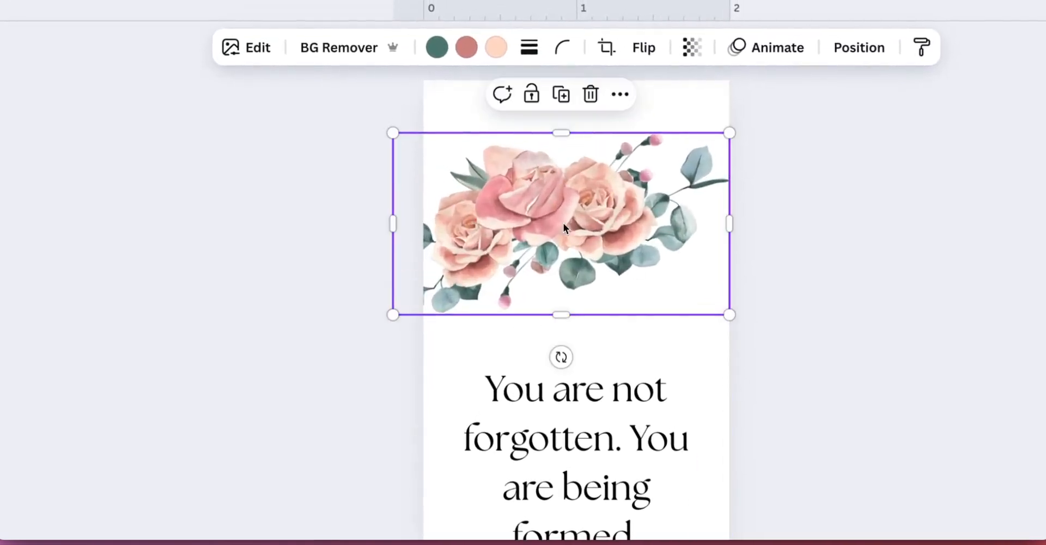
pyautogui.moveTo(572, 210); pyautogui.dragTo(545, 144)
# Step: Paste a second copy of the pink rose graphic and position it beside the first along the top
pyautogui.press('super+c')
pyautogui.press('super+v')
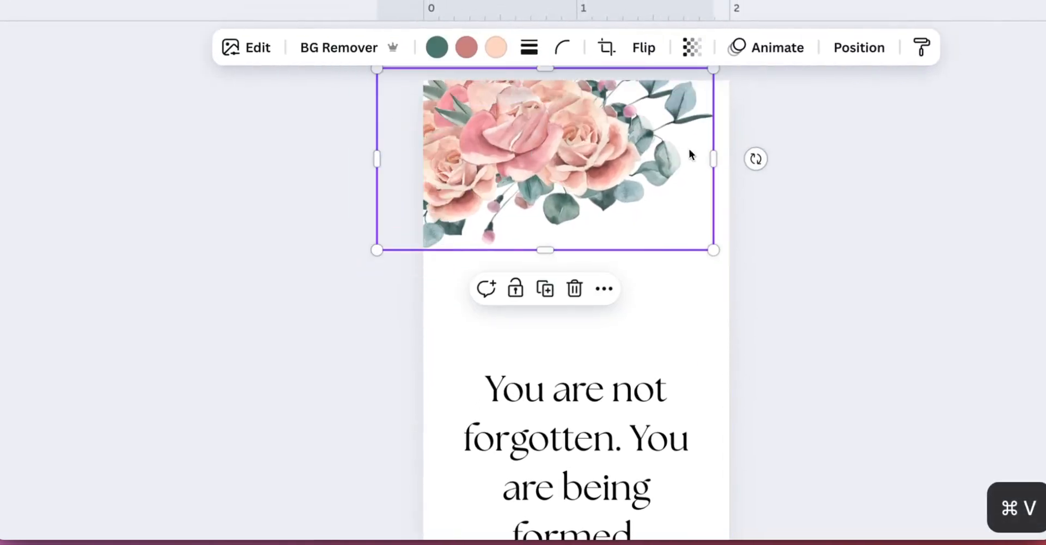
pyautogui.moveTo(689, 149); pyautogui.dragTo(639, 139)
pyautogui.click(257, 176)
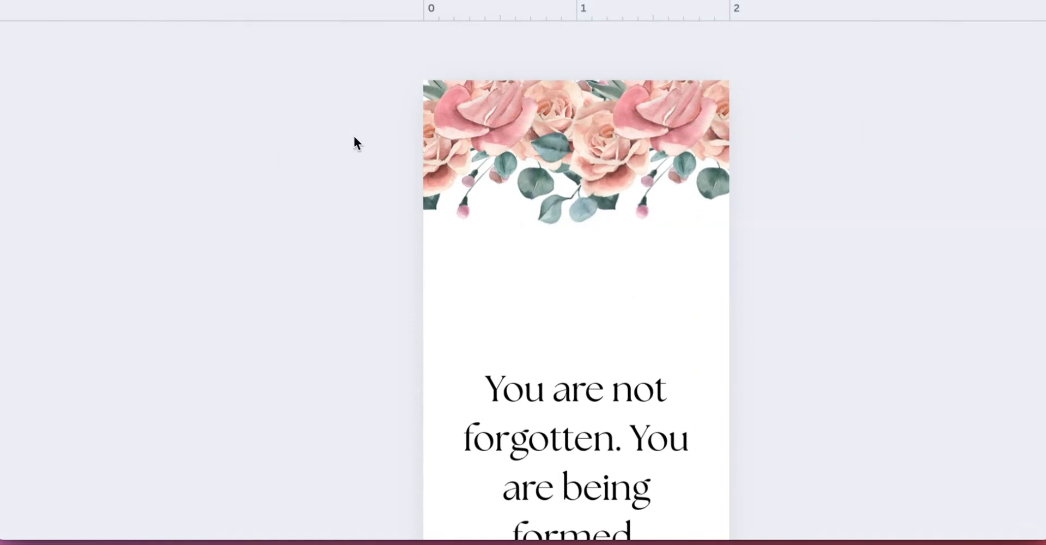
# Step: Select both pink rose pieces and enlarge and reposition the pair to cover the bookmark's top
pyautogui.moveTo(902, 112); pyautogui.dragTo(301, 140)
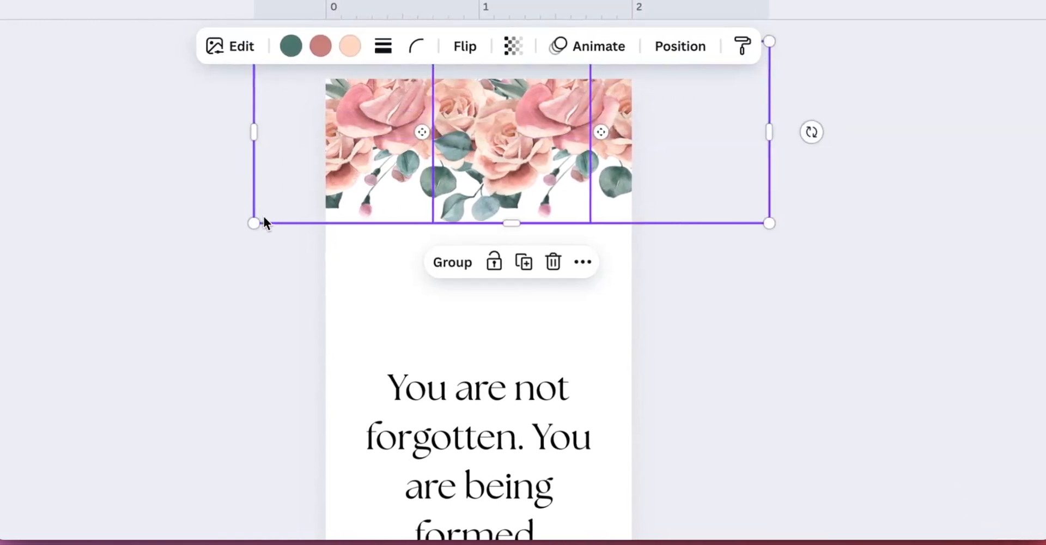
pyautogui.moveTo(353, 223); pyautogui.dragTo(253, 299)
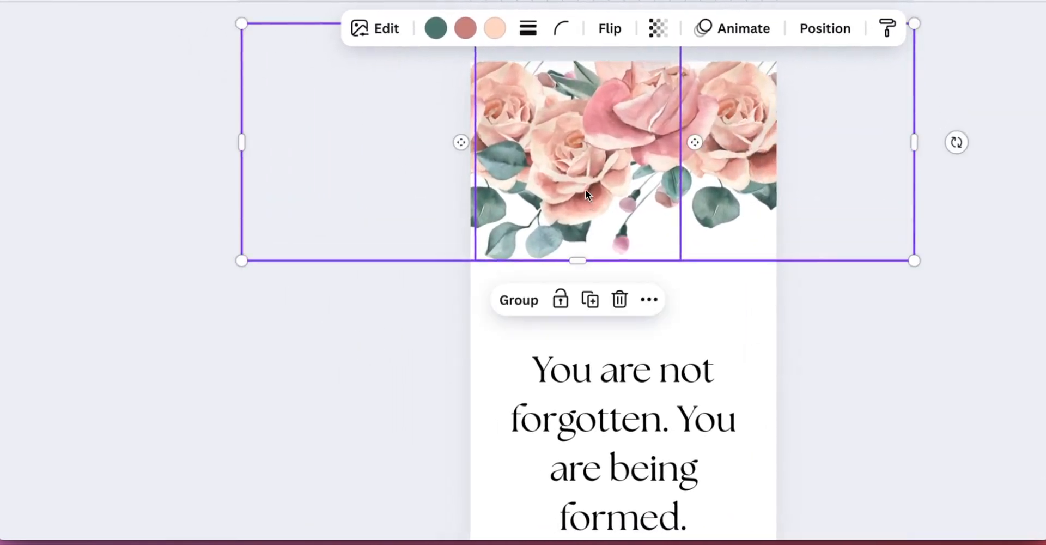
pyautogui.moveTo(587, 196)
pyautogui.mouseDown()
pyautogui.moveTo(587, 181)
pyautogui.moveTo(593, 187)
pyautogui.mouseUp()
pyautogui.moveTo(870, 234); pyautogui.dragTo(894, 258)
pyautogui.click(164, 230)
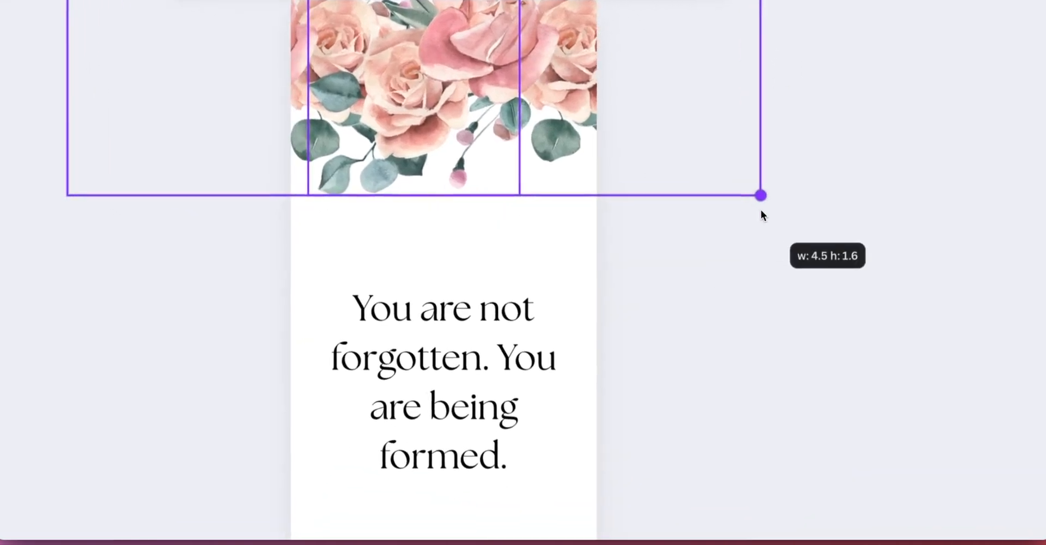
pyautogui.moveTo(158, 58); pyautogui.dragTo(832, 95)
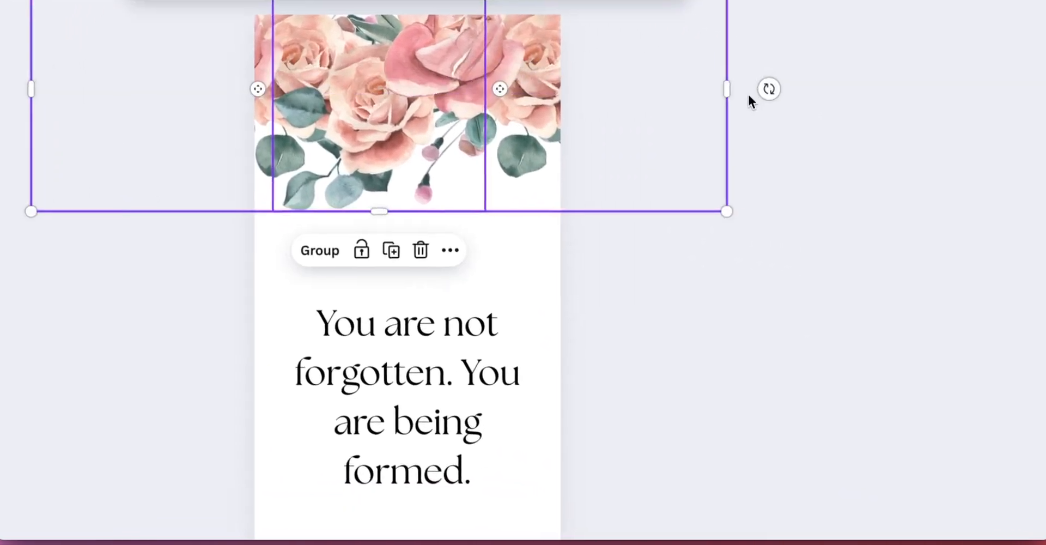
# Step: Duplicate the pink rose pair and layer the copies to fill out the top of the bookmark
pyautogui.press('super+c')
pyautogui.press('super+v')
pyautogui.moveTo(332, 82); pyautogui.dragTo(538, 316)
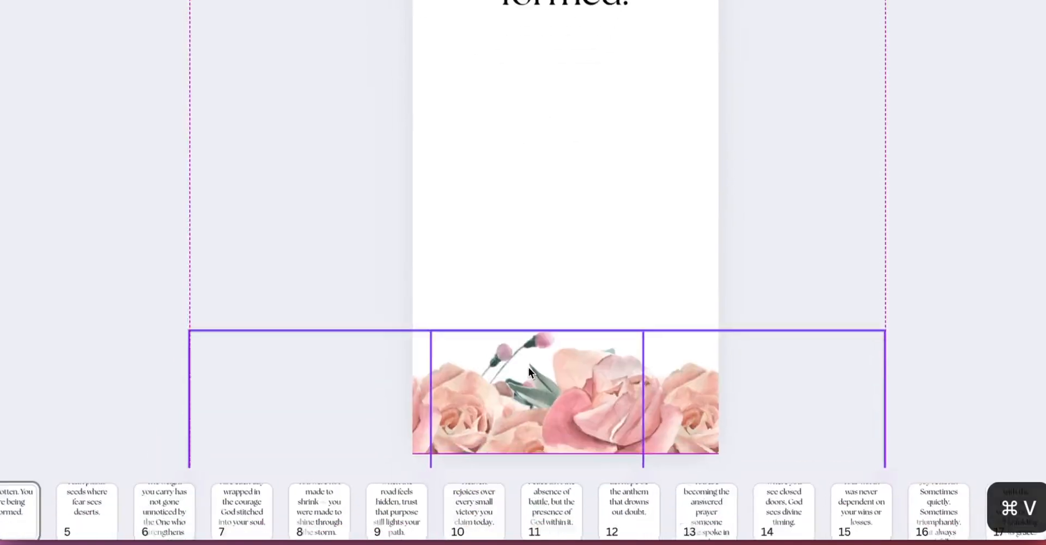
pyautogui.moveTo(318, 100); pyautogui.dragTo(983, 200)
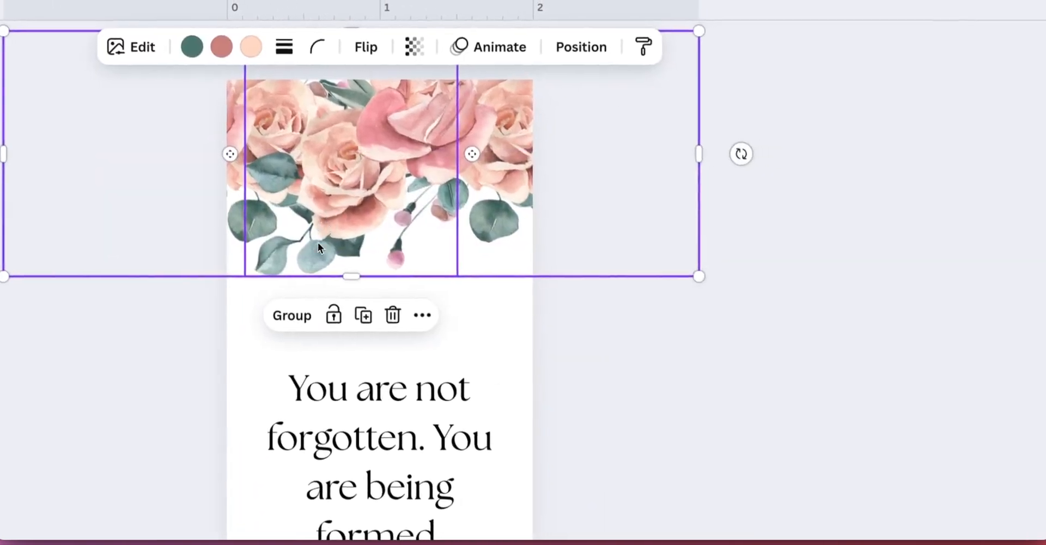
pyautogui.moveTo(554, 166); pyautogui.dragTo(547, 187)
pyautogui.moveTo(305, 241); pyautogui.dragTo(319, 121)
pyautogui.press('super+v')
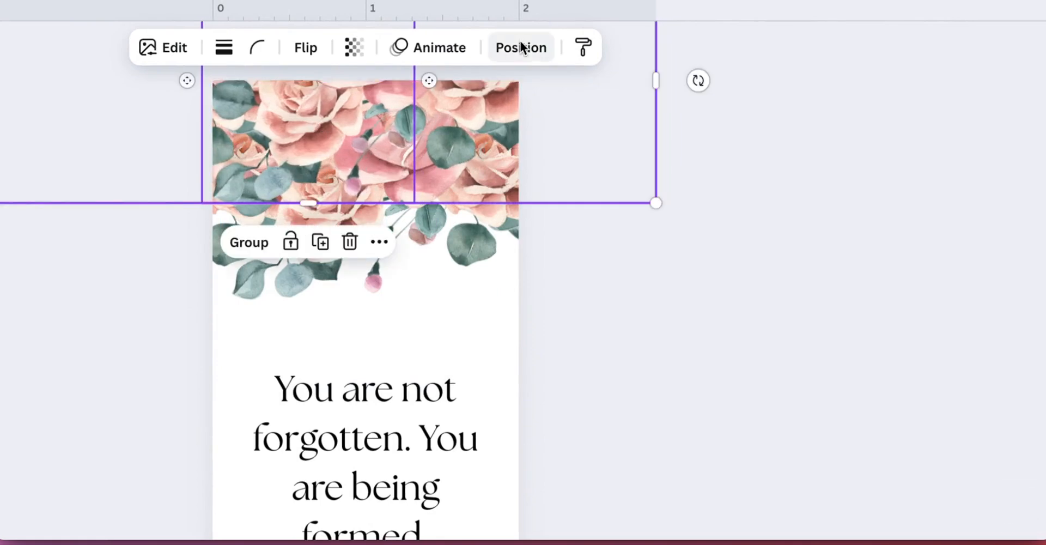
pyautogui.click(637, 489)
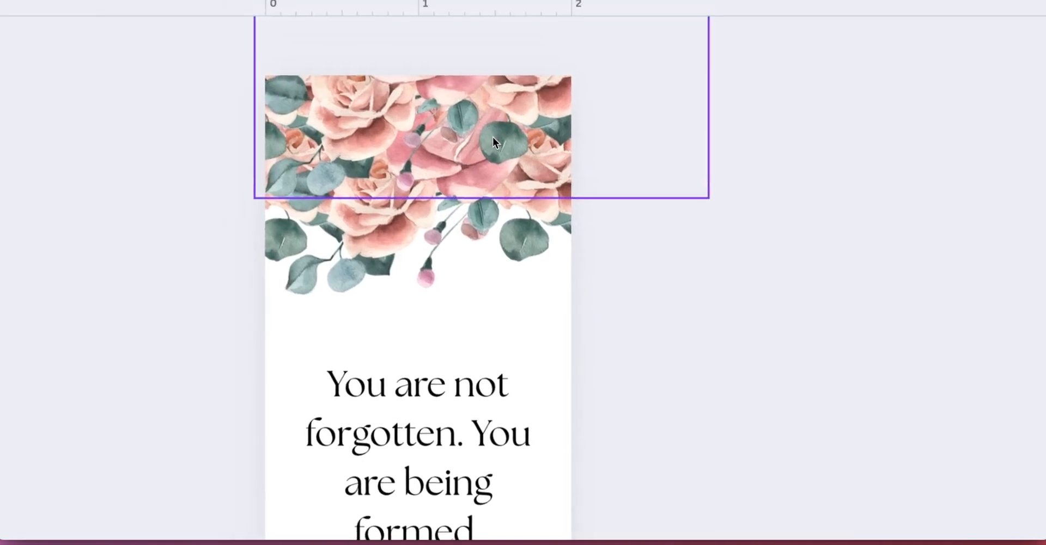
pyautogui.click(493, 141)
pyautogui.moveTo(752, 81); pyautogui.dragTo(688, 180)
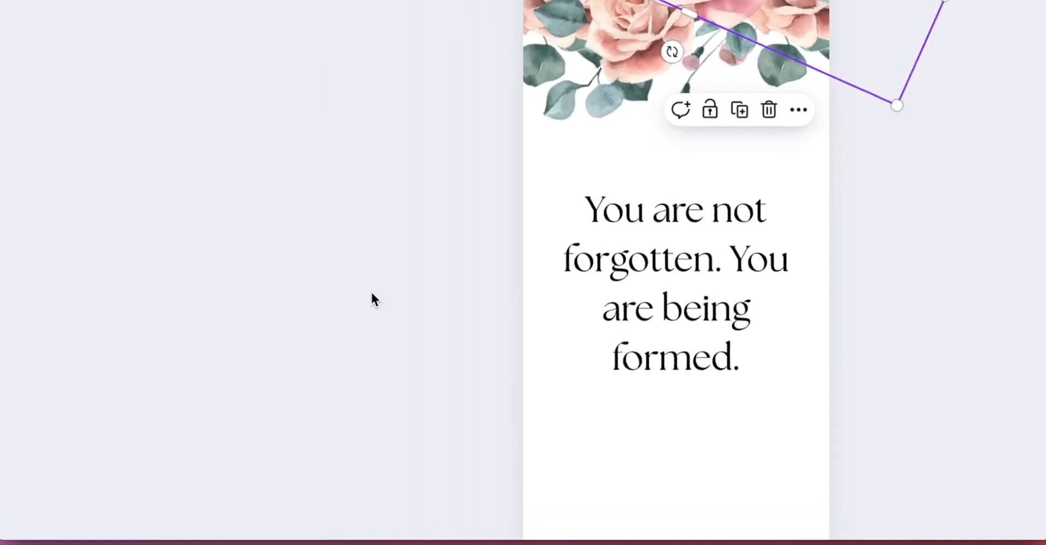
# Step: Select and delete the rose graphics along the bookmark's bottom edge
pyautogui.scroll(-4, 372, 294)
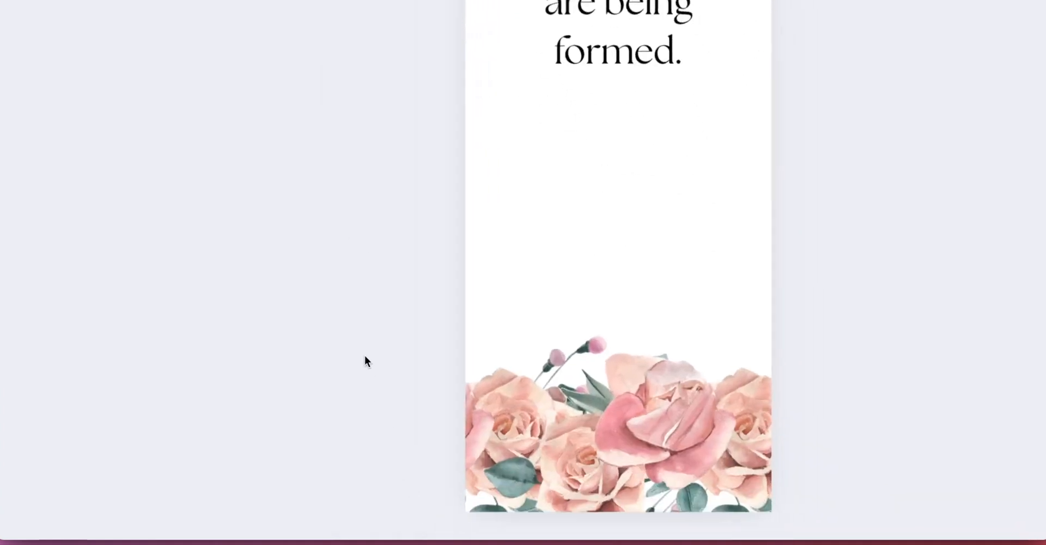
pyautogui.moveTo(349, 370); pyautogui.dragTo(878, 434)
pyautogui.moveTo(386, 376); pyautogui.dragTo(361, 358)
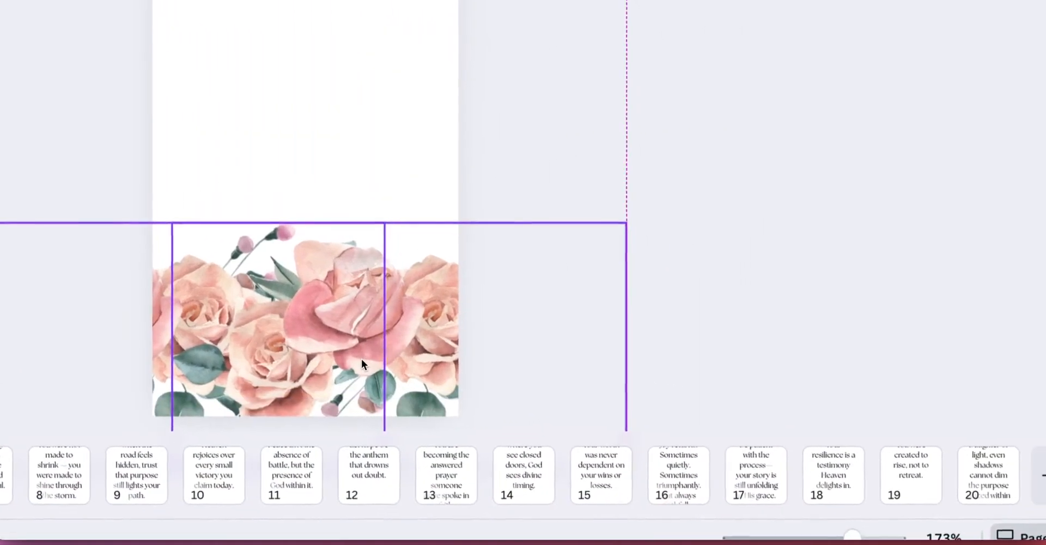
pyautogui.press('BackSpace')
# Step: Copy the top pink rose arrangement and move the duplicate down to the bookmark's bottom edge
pyautogui.moveTo(245, 57); pyautogui.dragTo(709, 261)
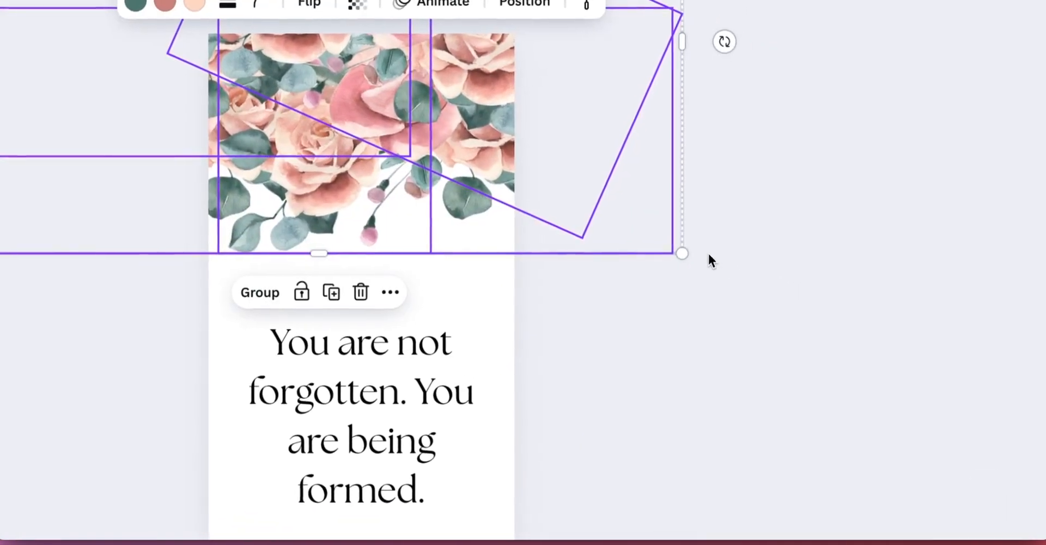
pyautogui.press('super+c')
pyautogui.press('super+v')
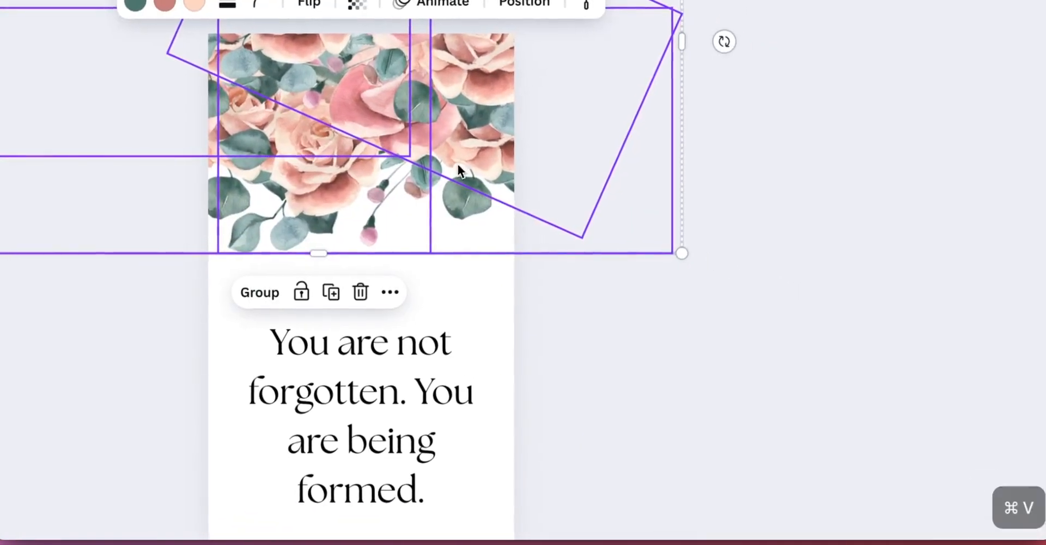
pyautogui.moveTo(351, 101); pyautogui.dragTo(793, 340)
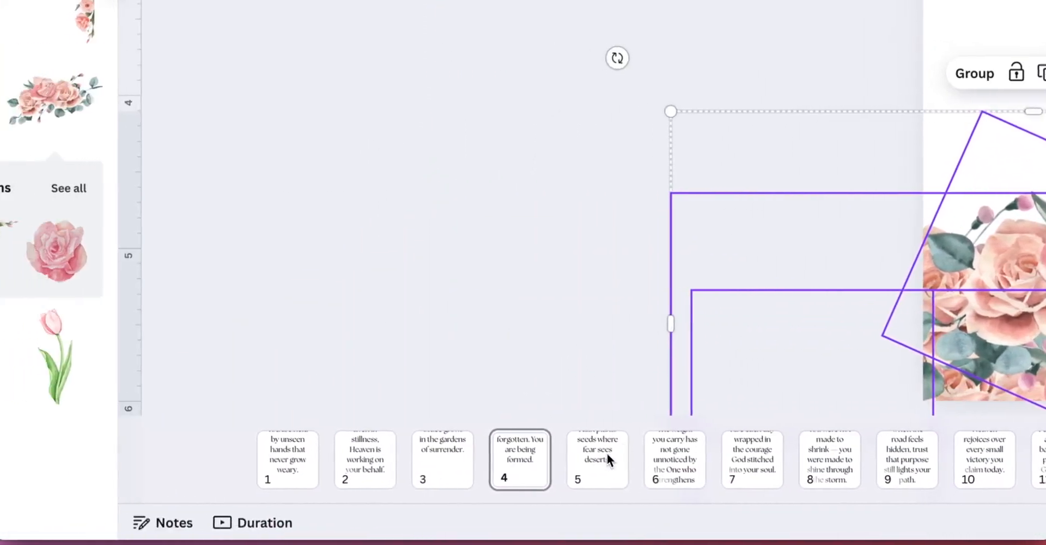
# Step: On page 5, add the pink-and-orange watercolor bouquet graphic
pyautogui.click(394, 444)
pyautogui.scroll(-5, 234, 373)
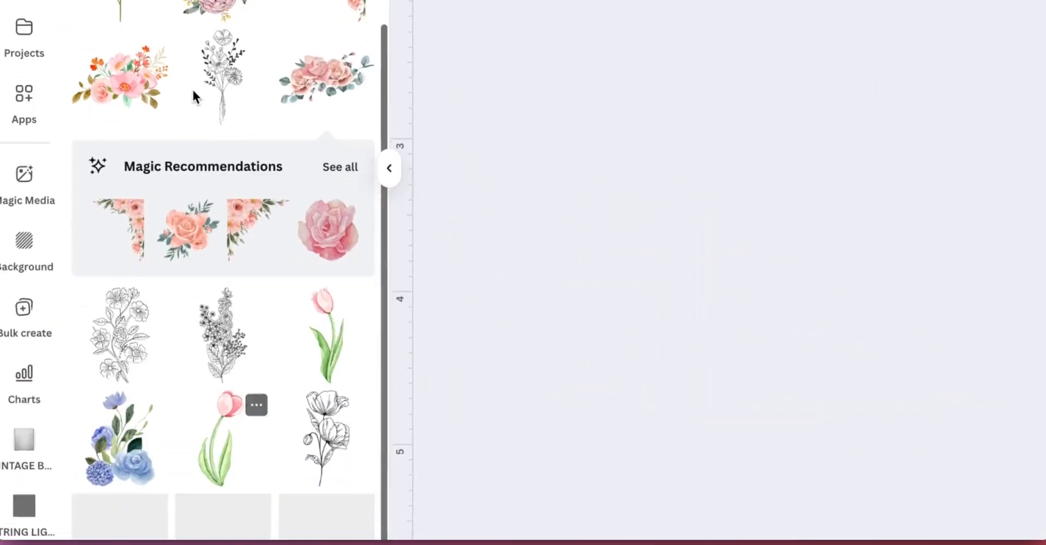
pyautogui.click(125, 169)
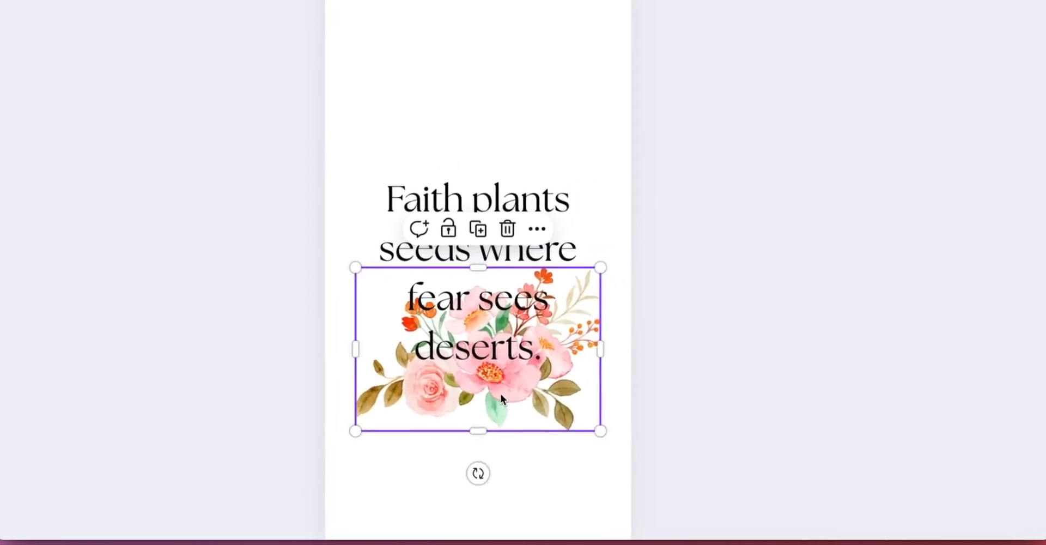
# Step: Move the watercolor bouquet to the top of the bookmark and enlarge it to about 2.7 × 1.8 in
pyautogui.moveTo(747, 376); pyautogui.dragTo(515, 164)
pyautogui.moveTo(623, 232); pyautogui.dragTo(789, 343)
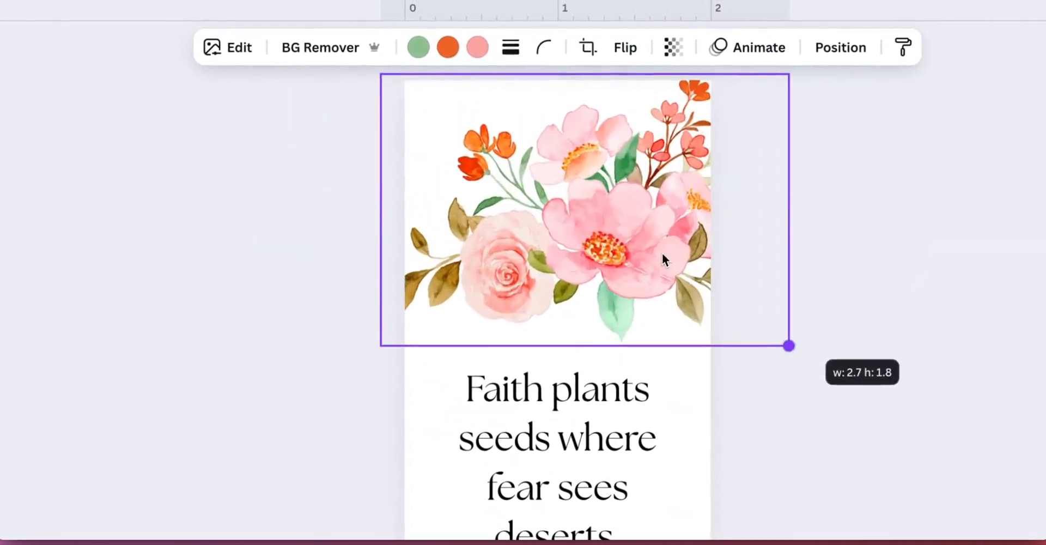
# Step: Duplicate the bouquet and position and resize the pair of copies to span the bookmark's top edge
pyautogui.moveTo(662, 252); pyautogui.dragTo(707, 143)
pyautogui.press('super+c')
pyautogui.press('super+v')
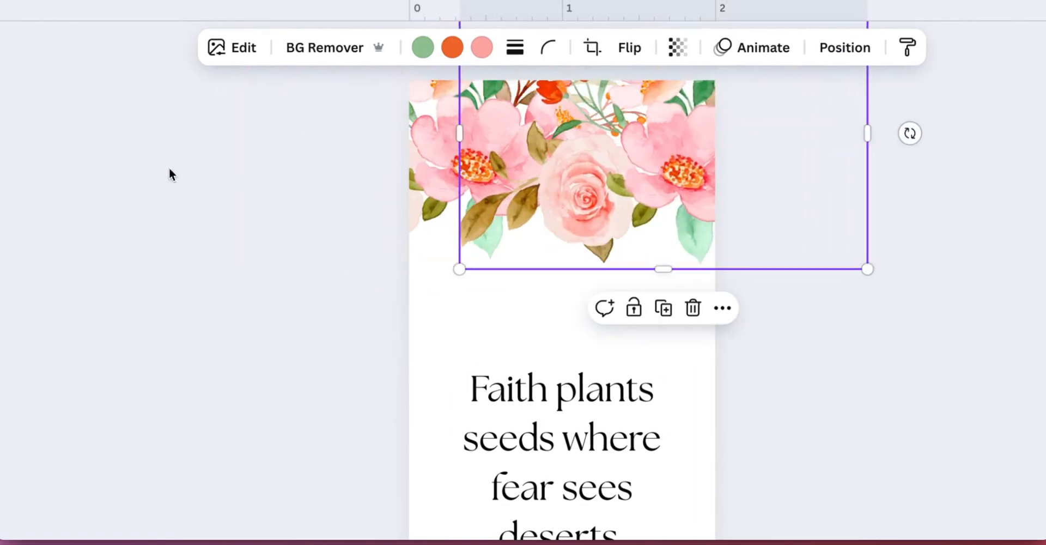
pyautogui.moveTo(176, 122); pyautogui.dragTo(817, 176)
pyautogui.moveTo(637, 180); pyautogui.dragTo(601, 203)
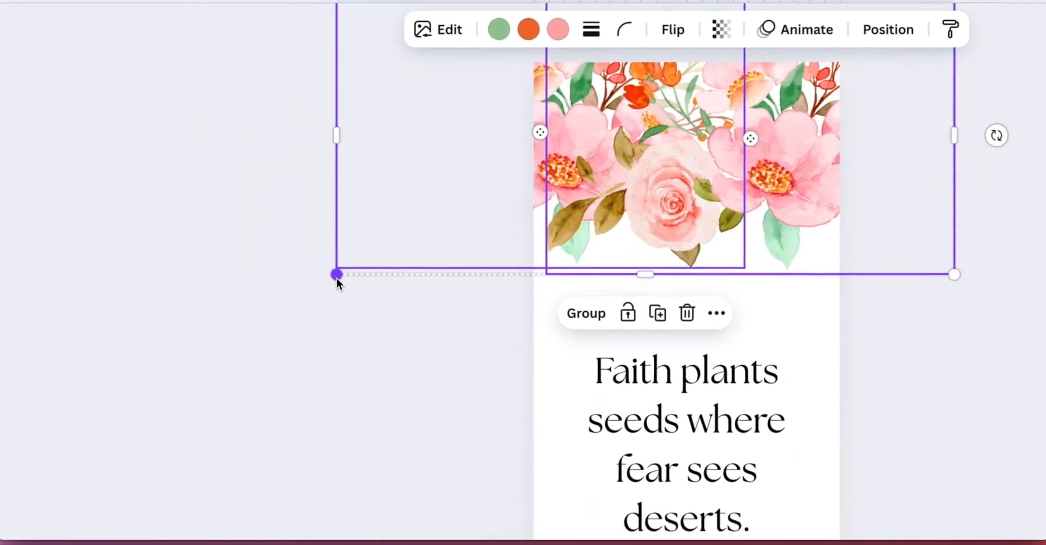
pyautogui.moveTo(177, 296); pyautogui.dragTo(75, 340)
pyautogui.moveTo(714, 211); pyautogui.dragTo(709, 162)
pyautogui.moveTo(774, 282); pyautogui.dragTo(624, 218)
# Step: Nudge one bouquet copy sideways to even out the top floral border, then copy and paste the finished arrangement
pyautogui.click(253, 300)
pyautogui.click(617, 121)
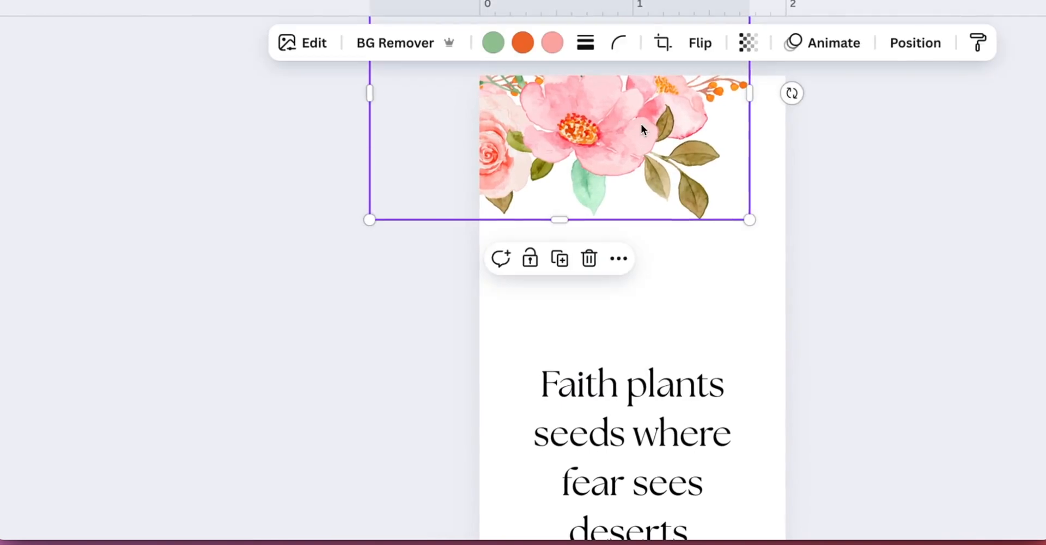
pyautogui.moveTo(640, 123); pyautogui.dragTo(829, 121)
pyautogui.press('Left')
pyautogui.press('Left')
pyautogui.press('Left')
pyautogui.press('Left')
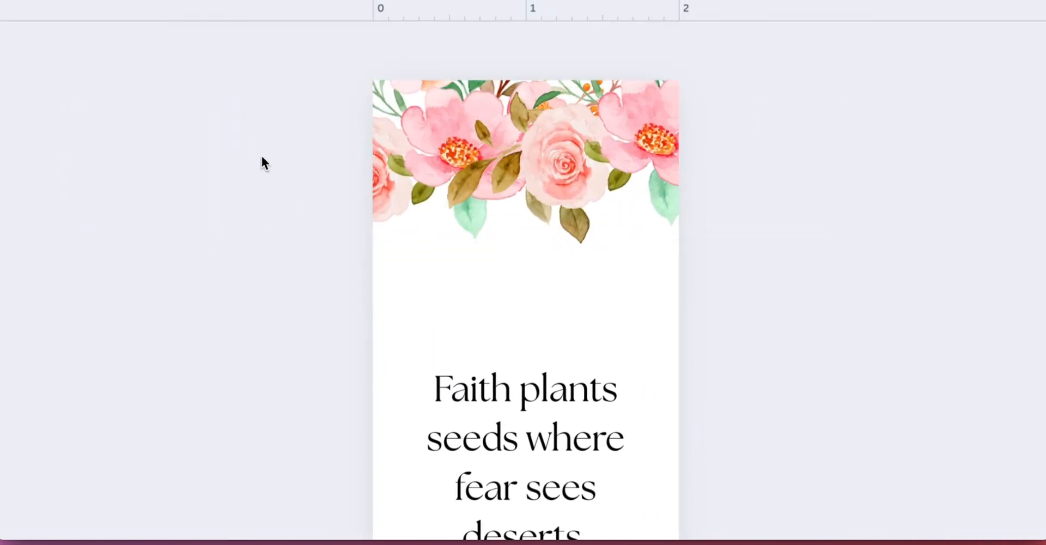
pyautogui.press('super+c')
pyautogui.press('super+v')
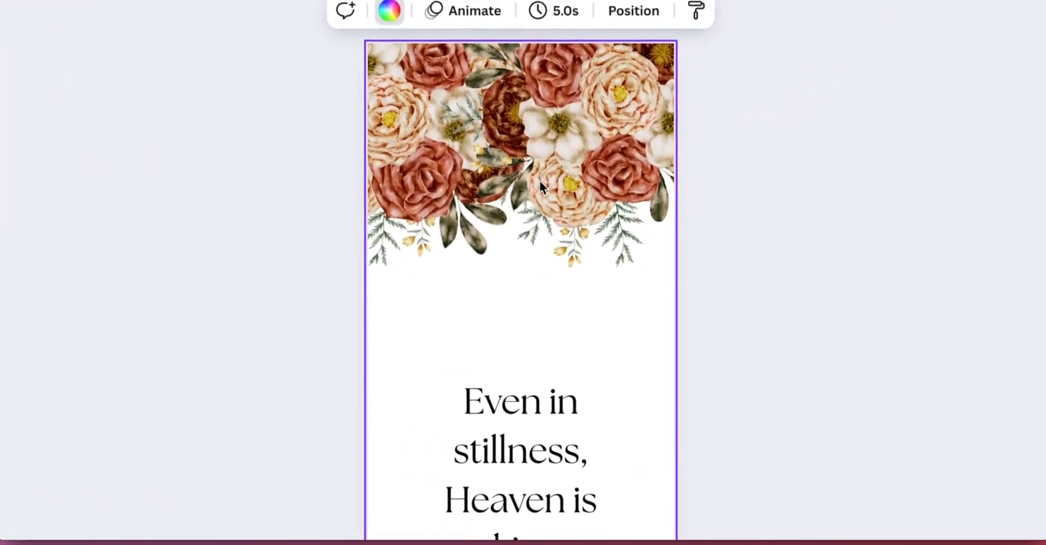
# Step: Browse through the decorated bookmark pages 5 to 10 to review their floral graphics
pyautogui.click(539, 182)
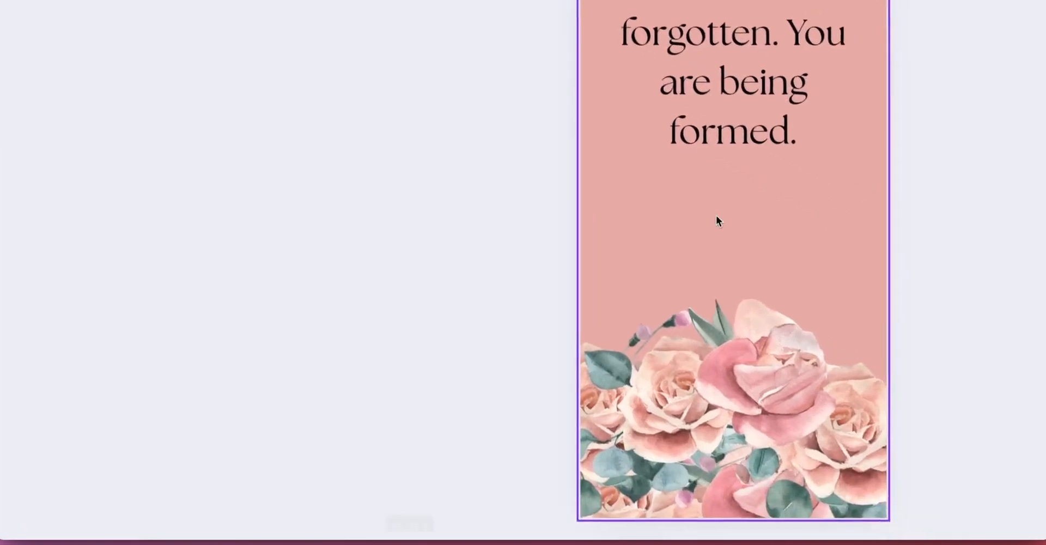
pyautogui.click(218, 473)
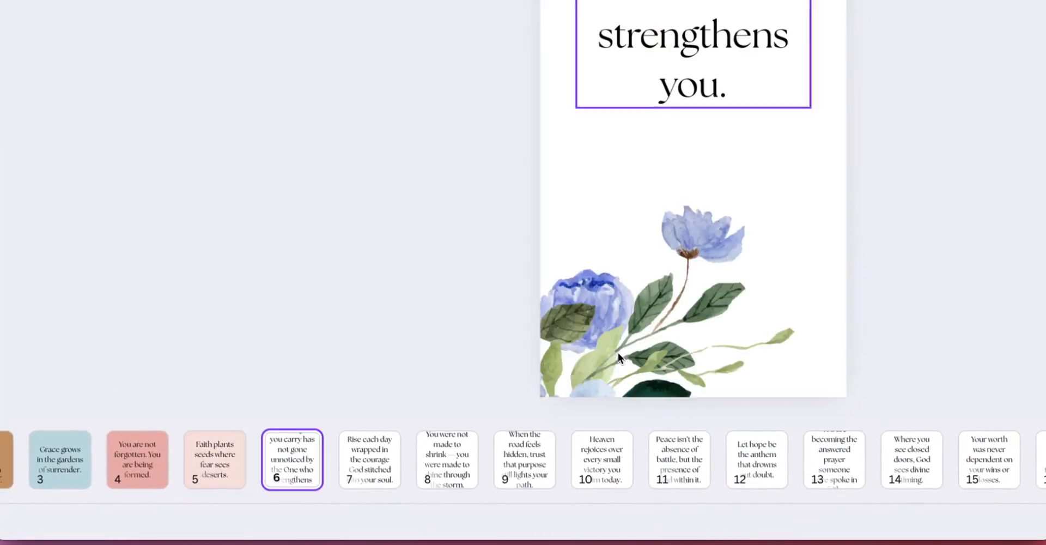
pyautogui.click(617, 352)
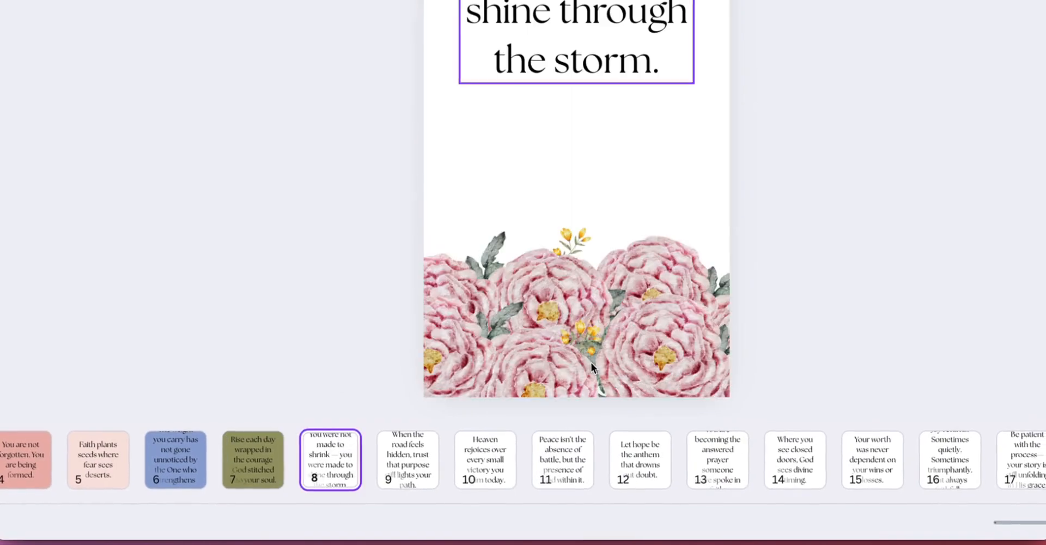
pyautogui.click(591, 362)
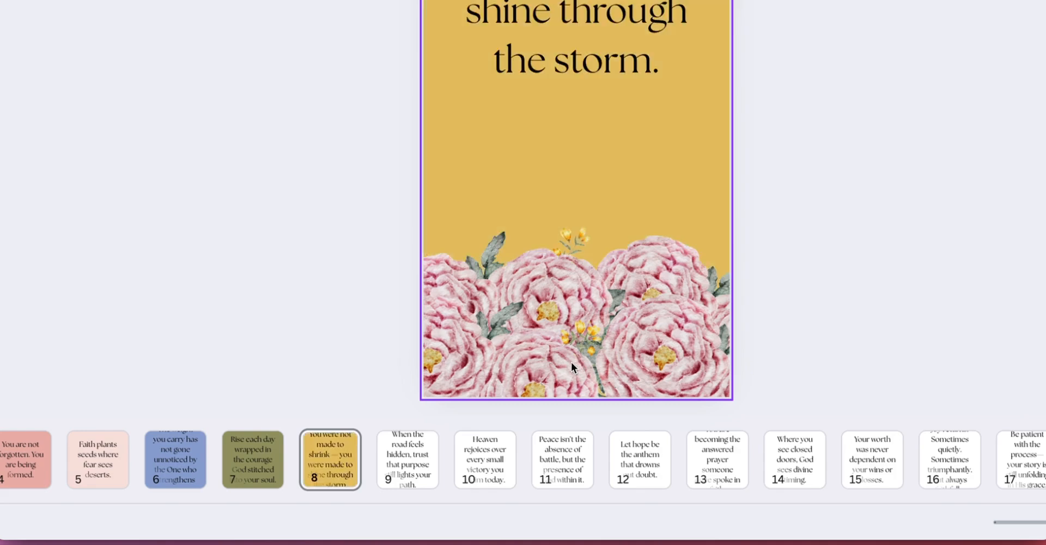
pyautogui.click(408, 460)
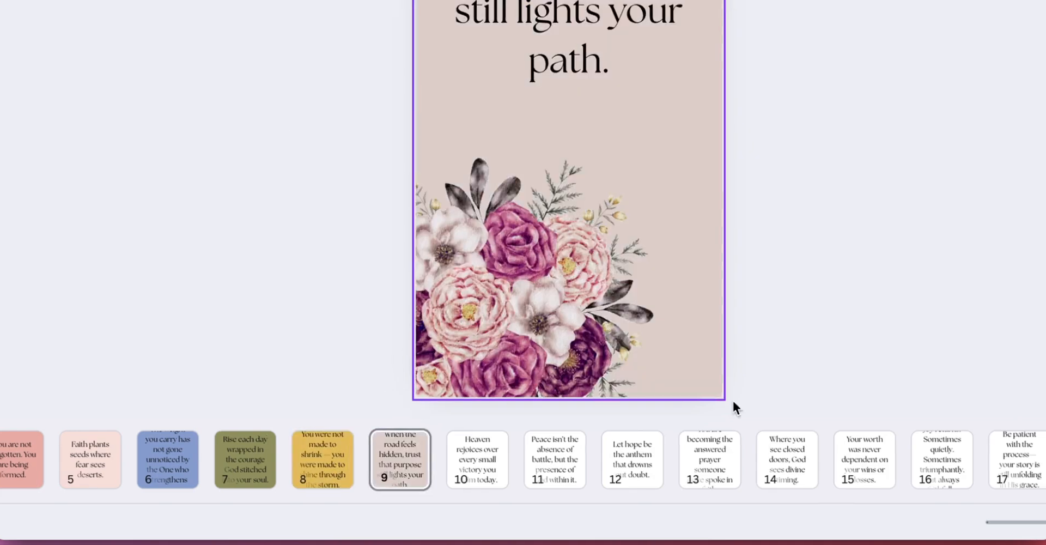
pyautogui.click(633, 332)
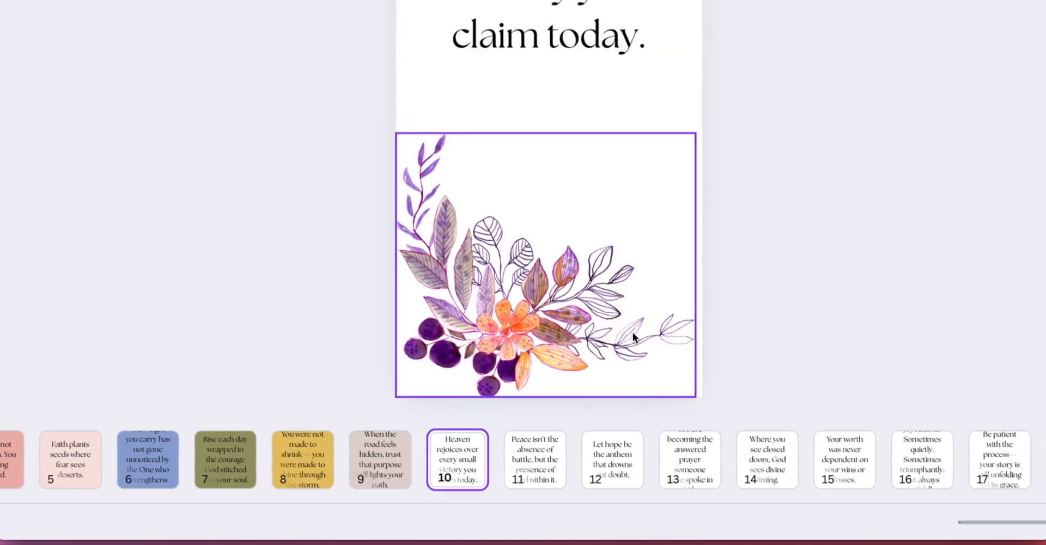
pyautogui.click(633, 332)
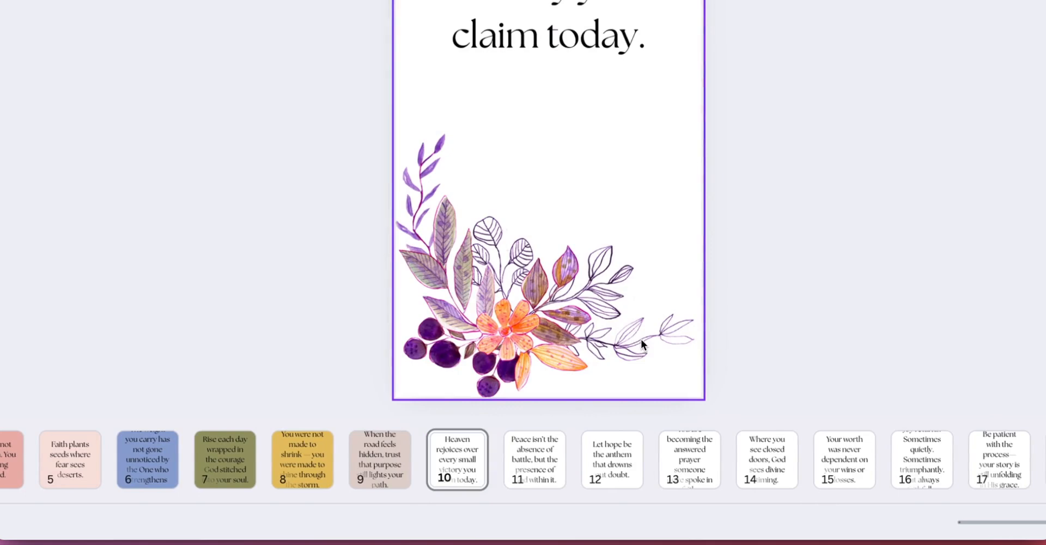
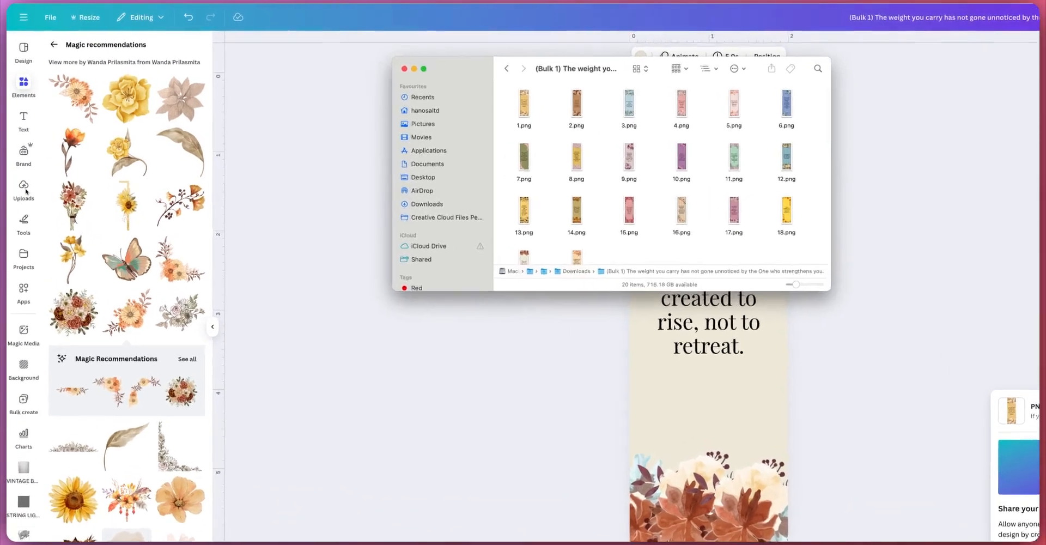
# Step: Upload the downloaded bookmark PNG images to the design's uploads
pyautogui.click(22, 163)
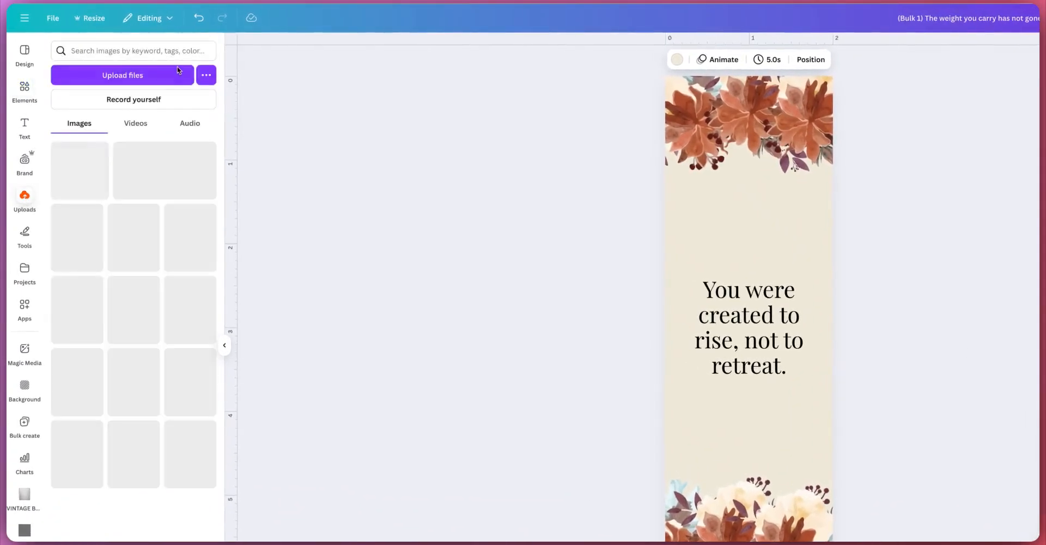
pyautogui.click(152, 73)
pyautogui.moveTo(433, 128); pyautogui.dragTo(426, 90)
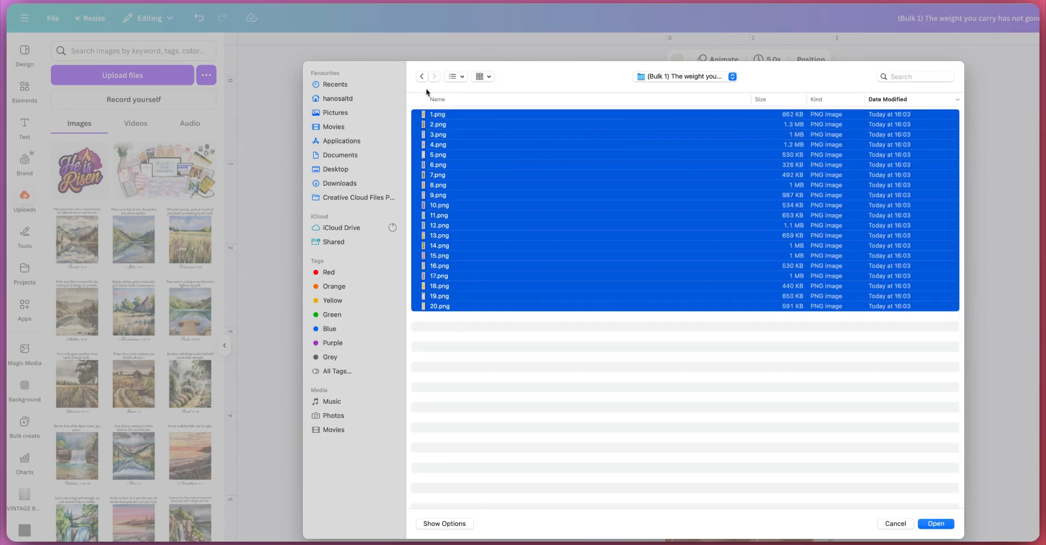
pyautogui.press('Return')
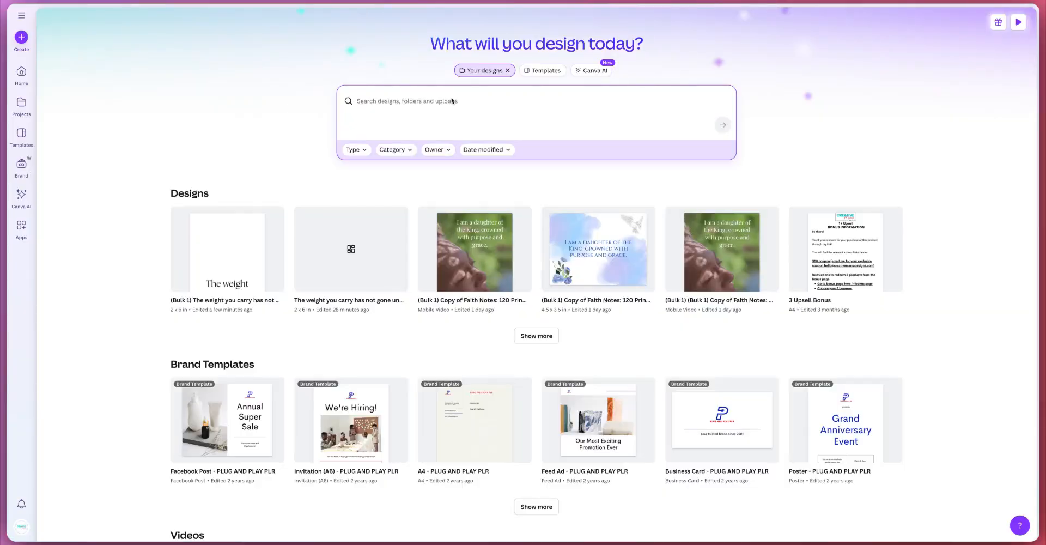
pyautogui.write('ca')
pyautogui.press('BackSpace')
pyautogui.press('BackSpace')
pyautogui.press('BackSpace')
# Step: Create a new custom-size design of 3000 × 2250 px
pyautogui.click(22, 37)
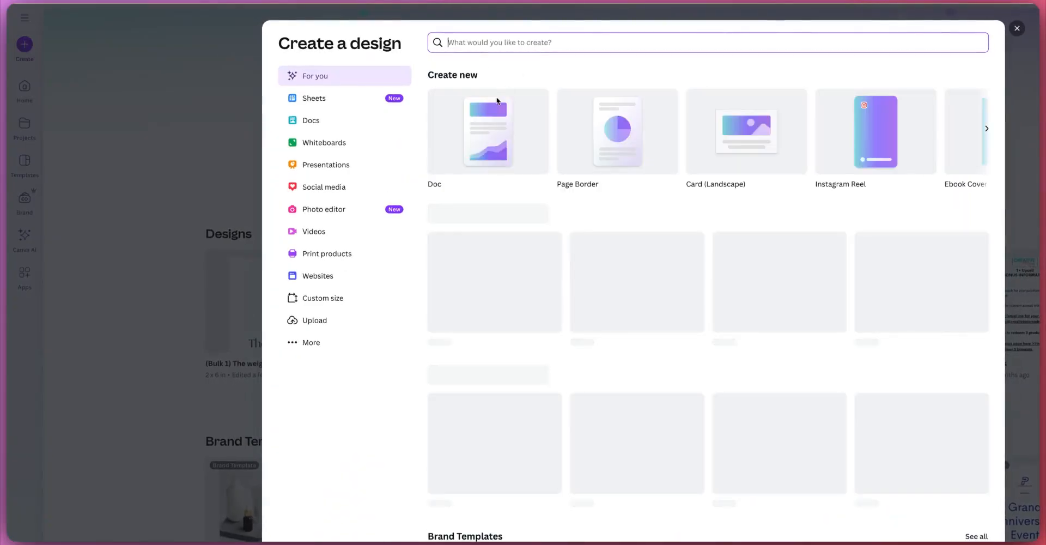
pyautogui.click(297, 298)
pyautogui.press('Tab')
pyautogui.press('BackSpace')
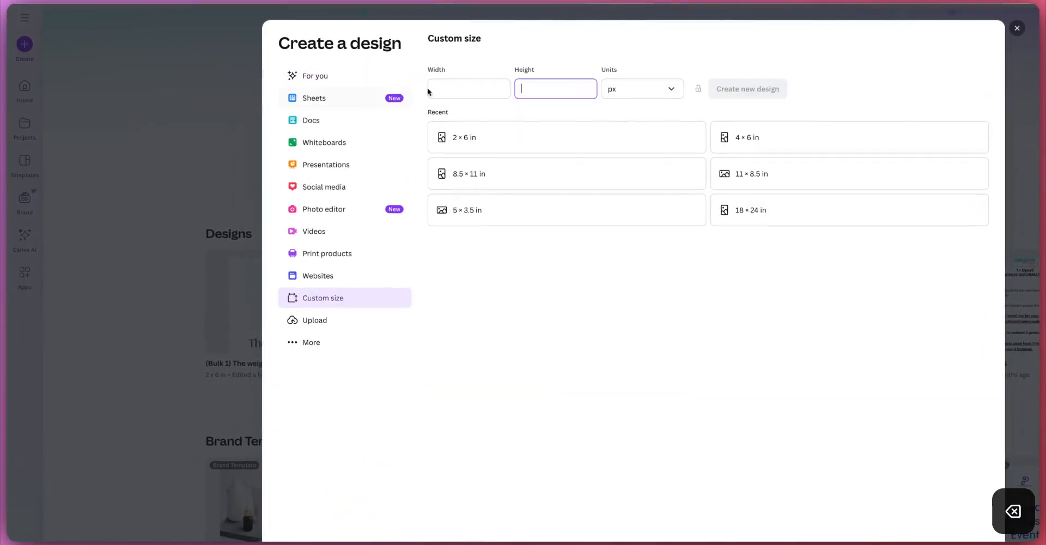
pyautogui.write('3000')
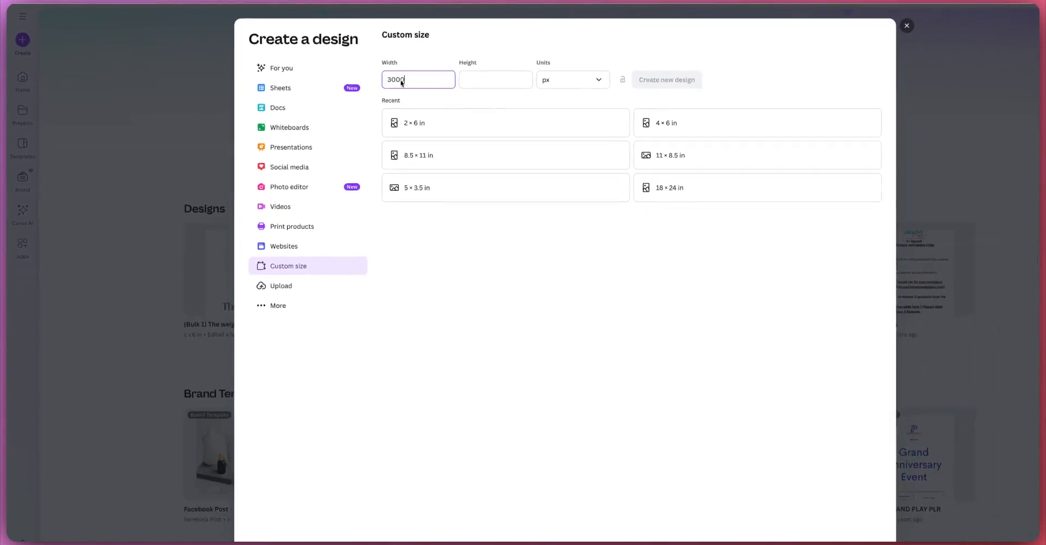
pyautogui.press('Tab')
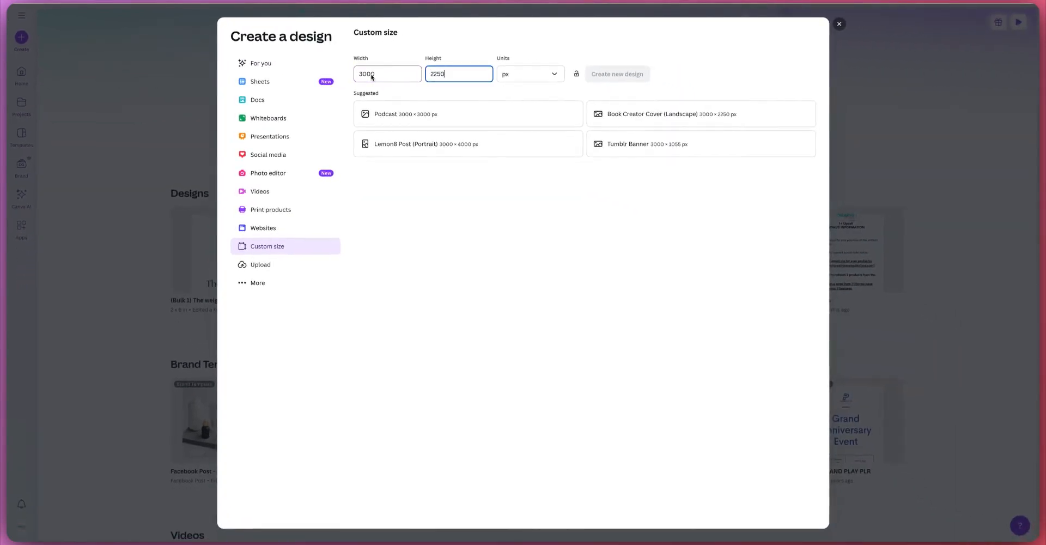
pyautogui.click(618, 76)
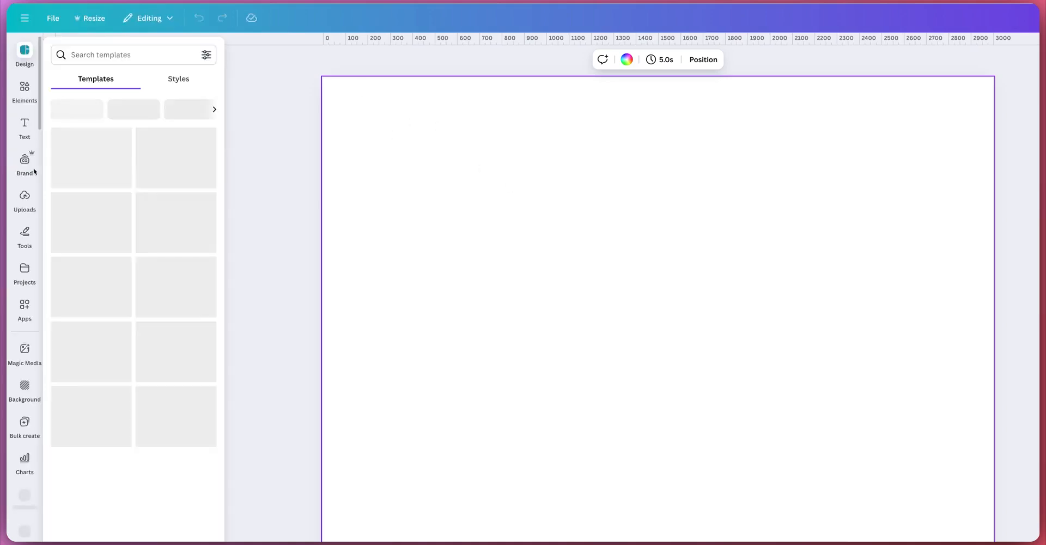
# Step: Add the uploaded "Daughter of light" bookmark image to the new canvas
pyautogui.click(27, 203)
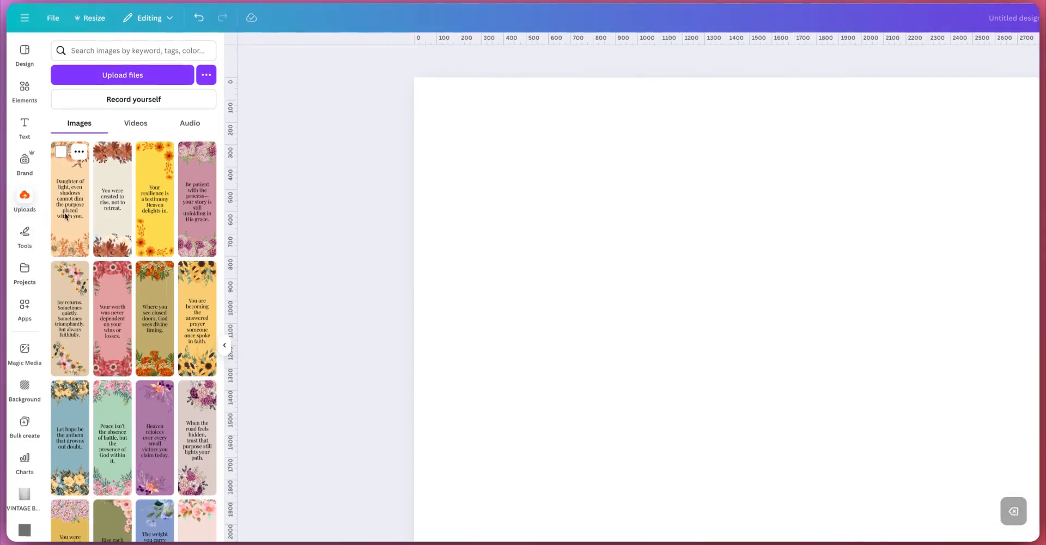
pyautogui.click(69, 201)
pyautogui.click(726, 362)
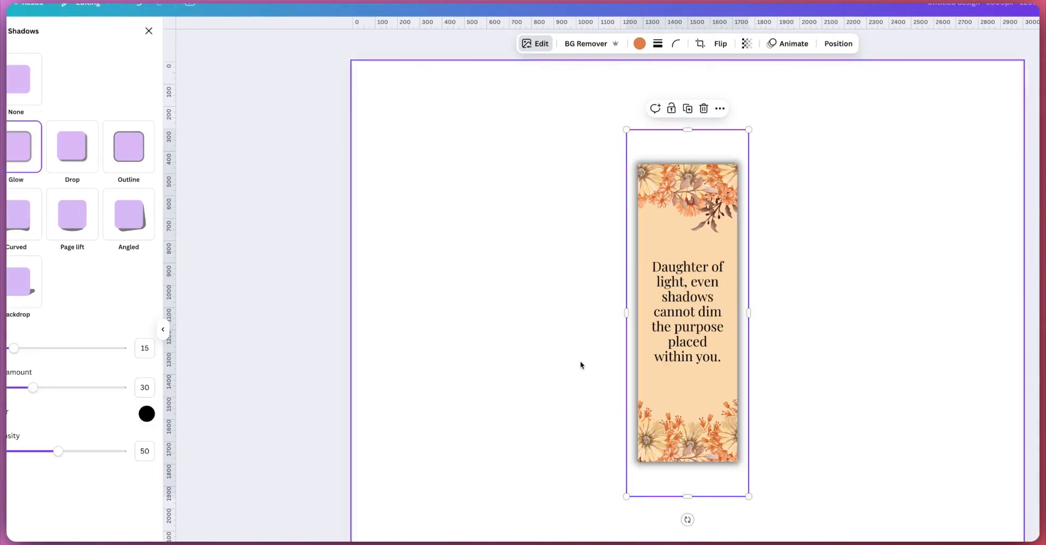
# Step: Enlarge the bookmark image and paste several copies of it onto the page
pyautogui.press('super+c')
pyautogui.press('super+v')
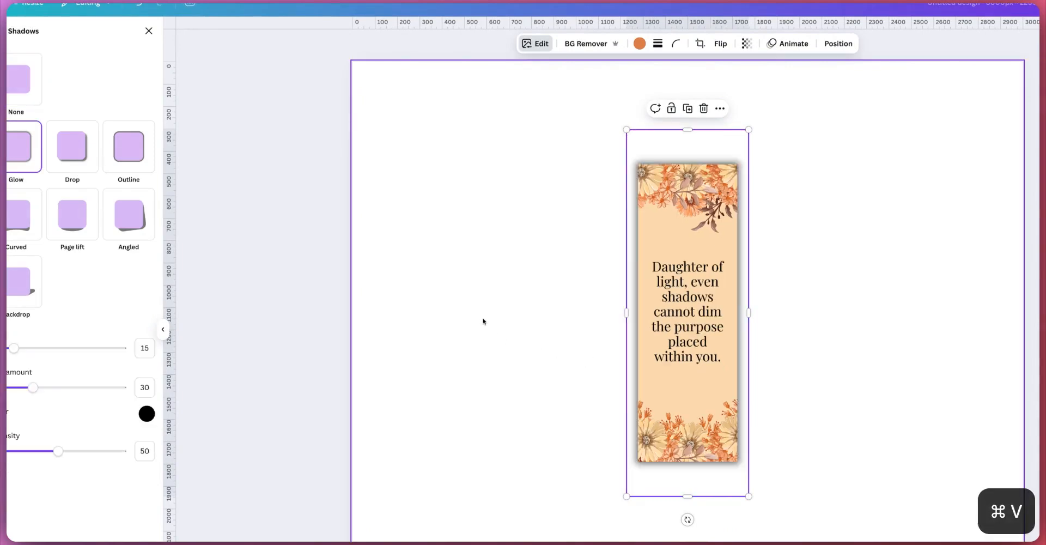
pyautogui.press('super+c')
pyautogui.press('super+v')
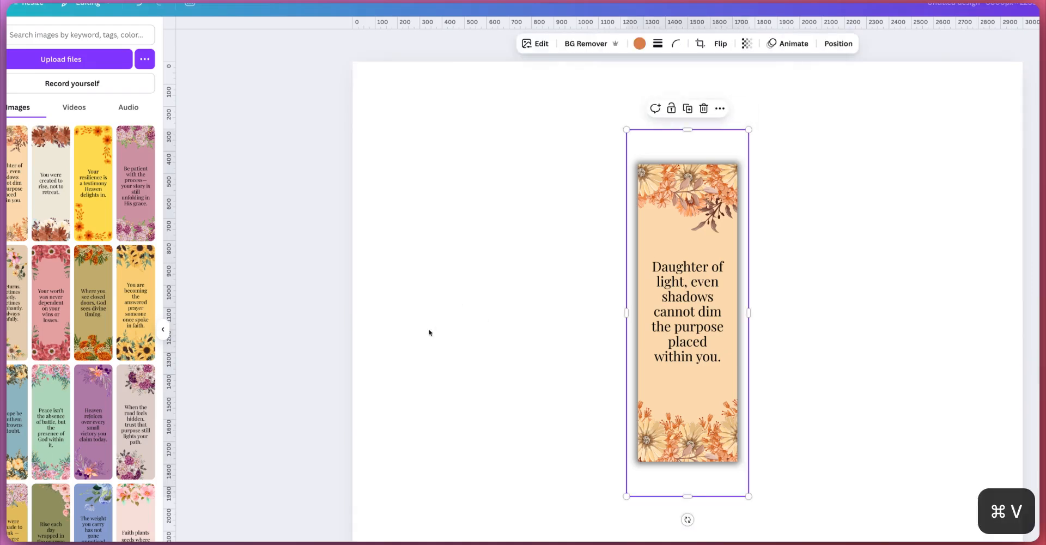
pyautogui.moveTo(749, 129); pyautogui.dragTo(772, 61)
pyautogui.press('super+c')
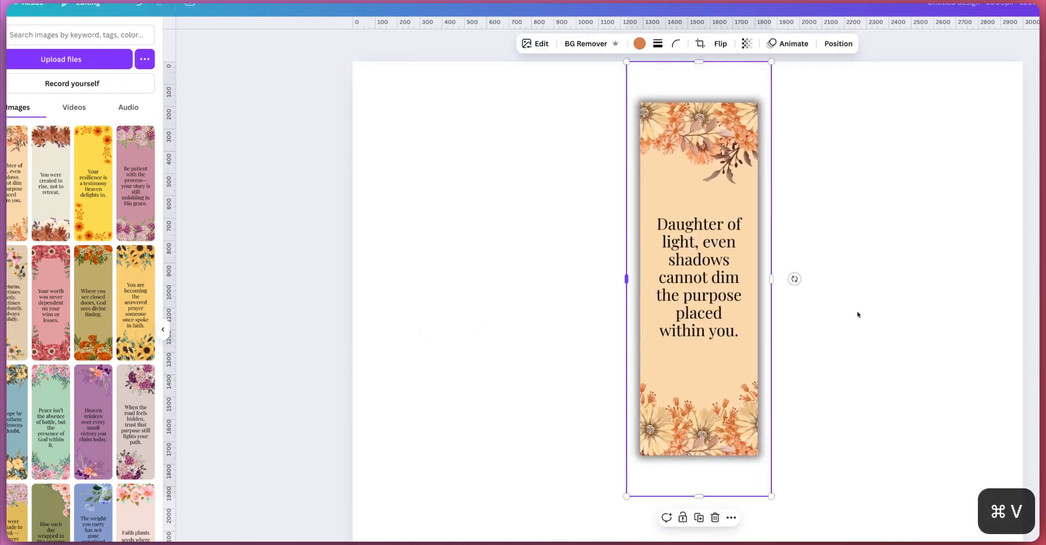
pyautogui.moveTo(627, 496); pyautogui.dragTo(620, 514)
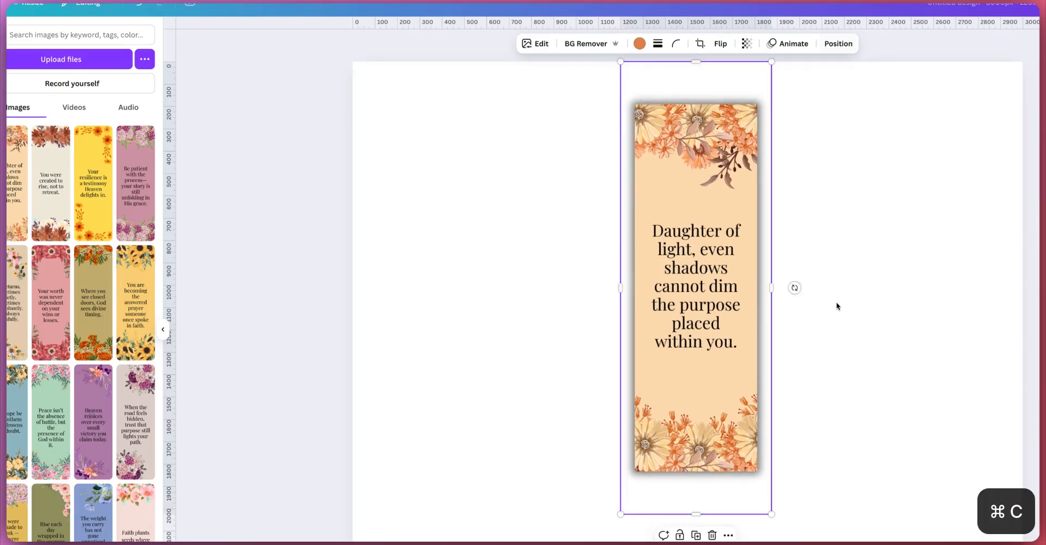
pyautogui.press('super+v')
# Step: Arrange the five bookmark copies side by side in an evenly spaced row across the page
pyautogui.click(838, 43)
pyautogui.click(114, 180)
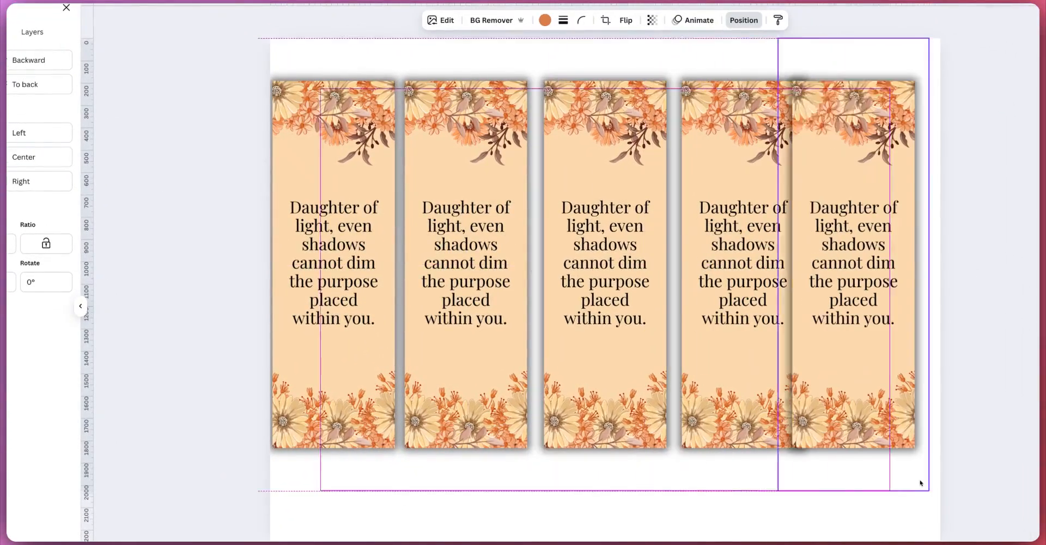
pyautogui.moveTo(922, 479); pyautogui.dragTo(920, 483)
pyautogui.moveTo(1031, 240); pyautogui.dragTo(169, 205)
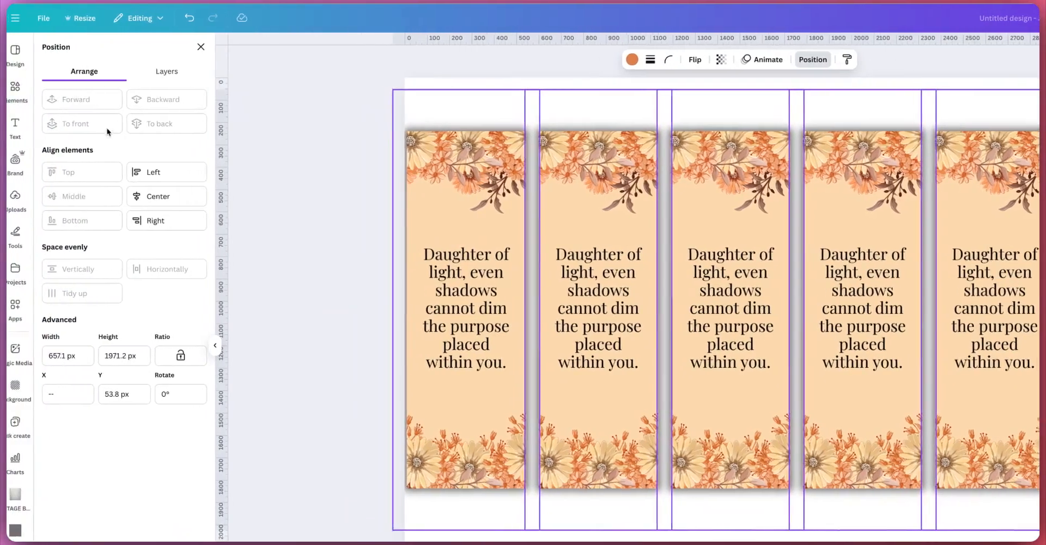
pyautogui.moveTo(824, 345); pyautogui.dragTo(836, 345)
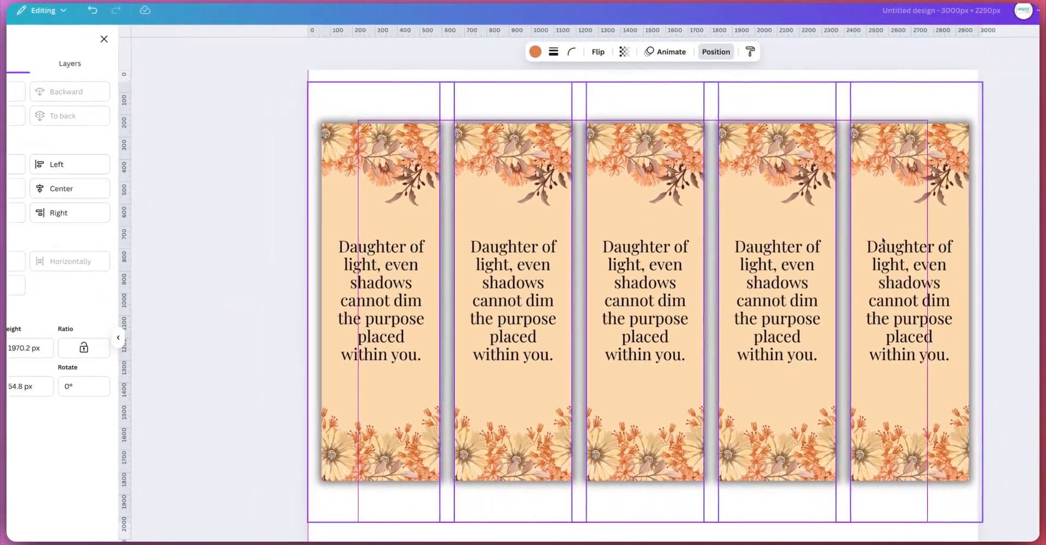
pyautogui.hotkey('shift', 'Left')
pyautogui.hotkey('shift', 'Left')
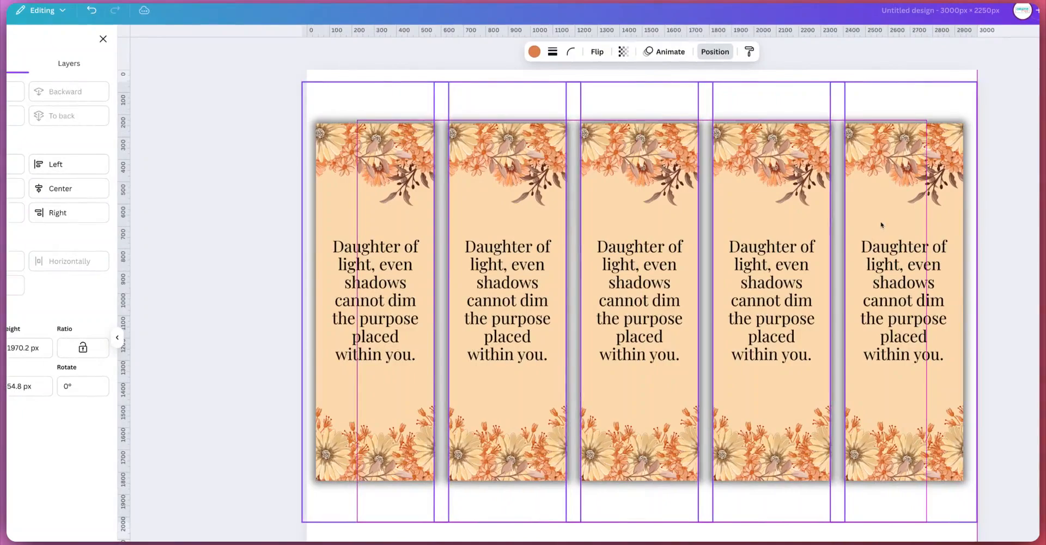
pyautogui.moveTo(881, 223); pyautogui.dragTo(881, 224)
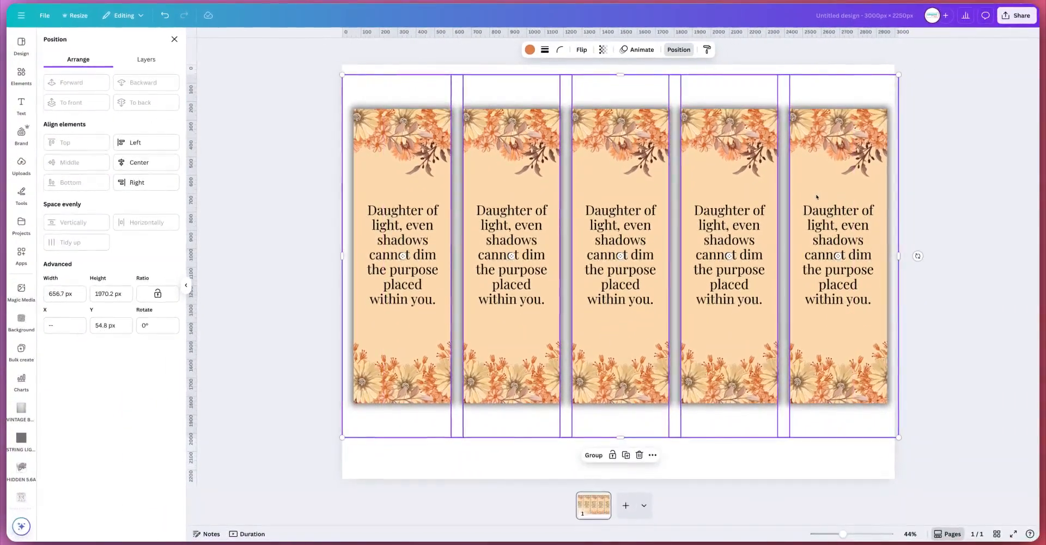
pyautogui.press('Escape')
pyautogui.press('Escape')
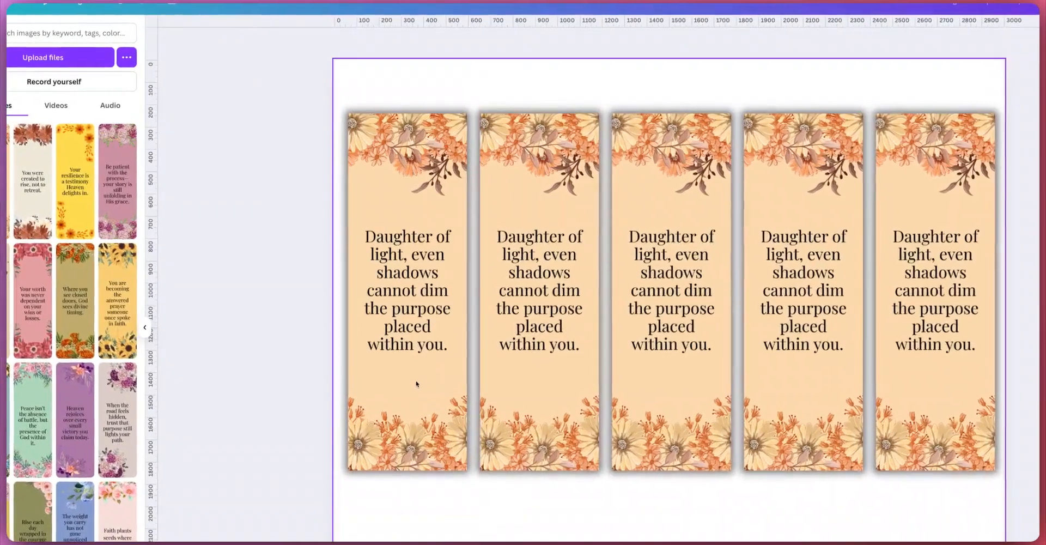
# Step: Add a title text box reading "20 Christian Bookmakrs for Women" above the bookmarks
pyautogui.press('t')
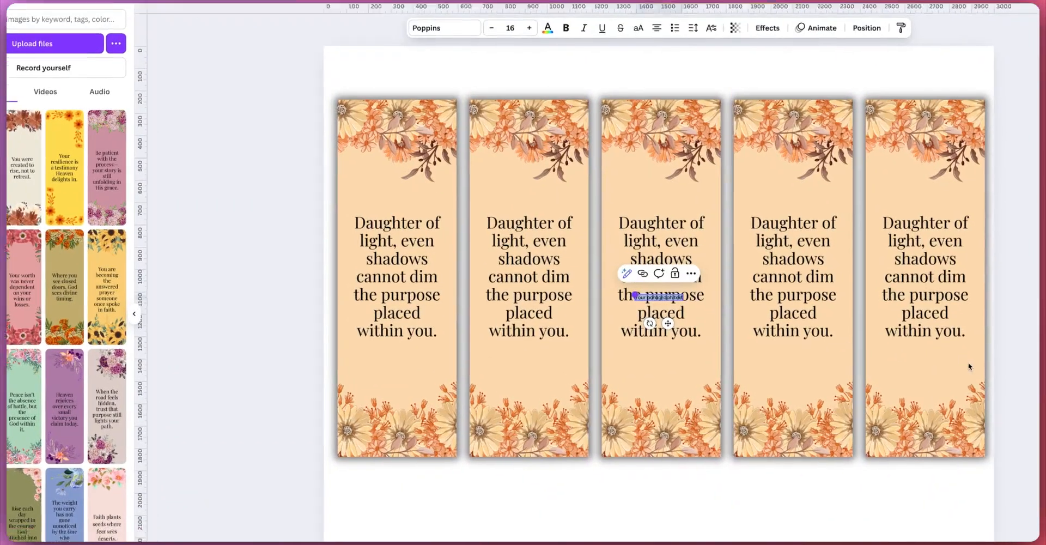
pyautogui.moveTo(645, 309); pyautogui.dragTo(408, 281)
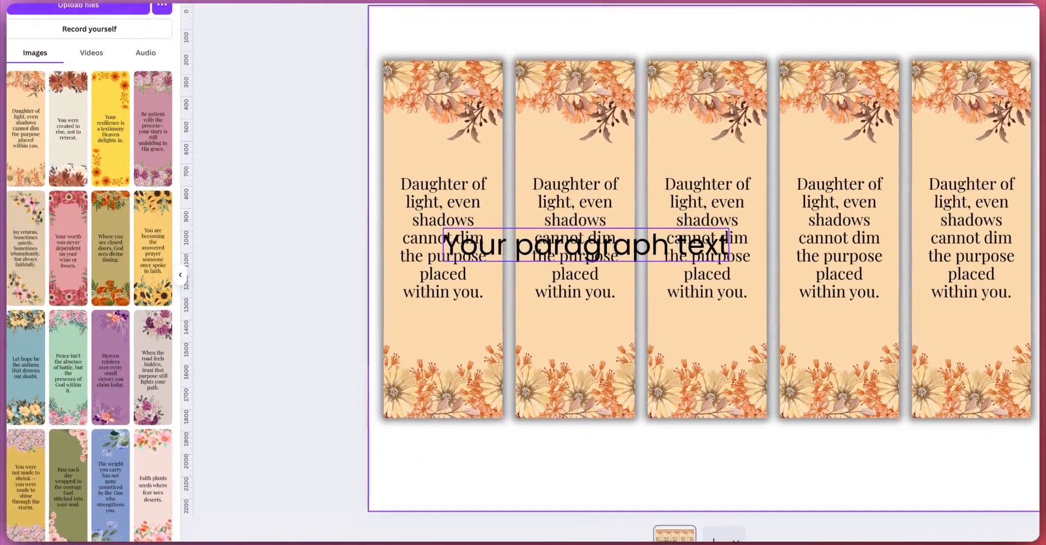
pyautogui.moveTo(507, 238); pyautogui.dragTo(616, 21)
pyautogui.doubleClick(604, 97)
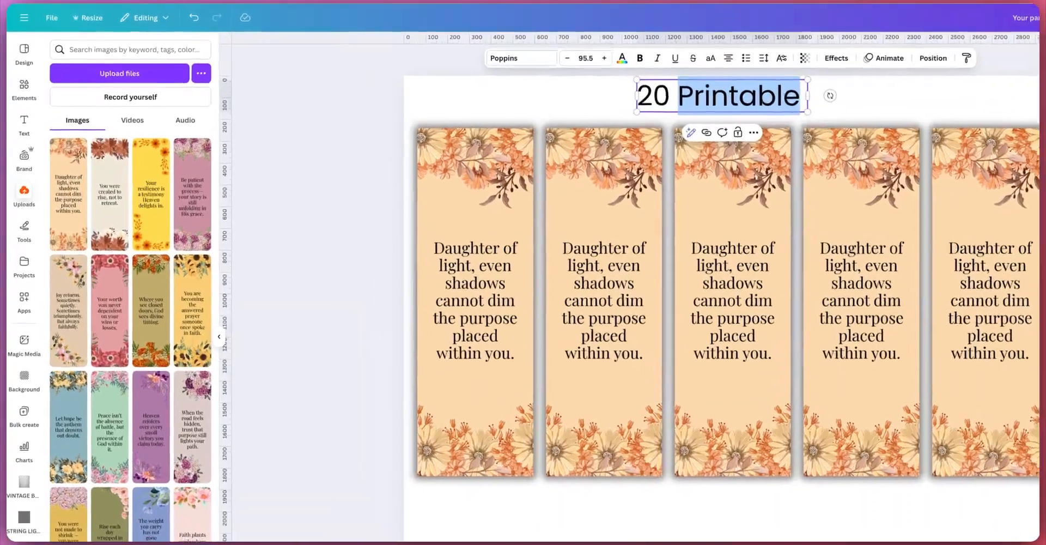
pyautogui.write('c')
pyautogui.press('BackSpace')
pyautogui.write('Ch')
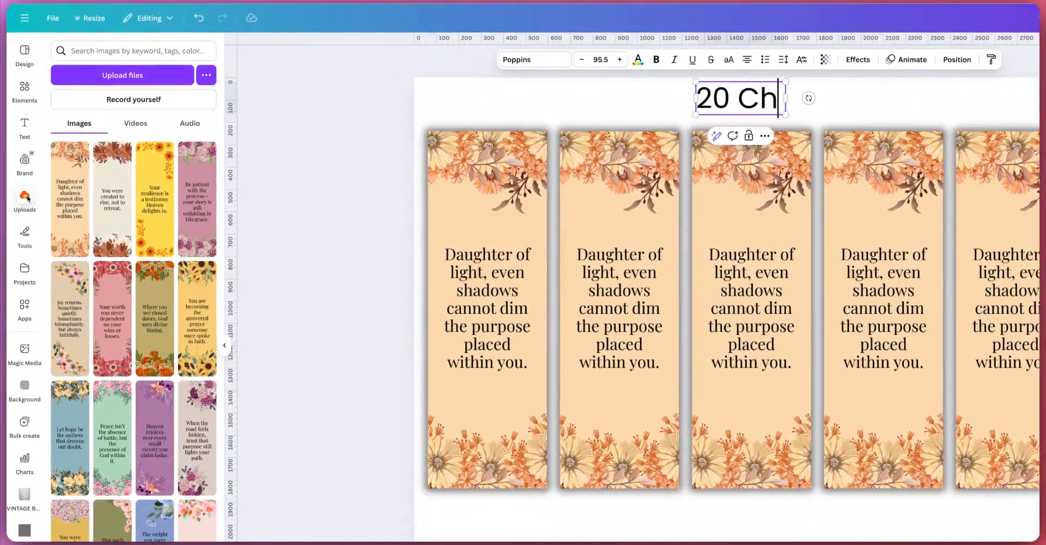
pyautogui.write('ria')
pyautogui.press('BackSpace')
pyautogui.press('BackSpace')
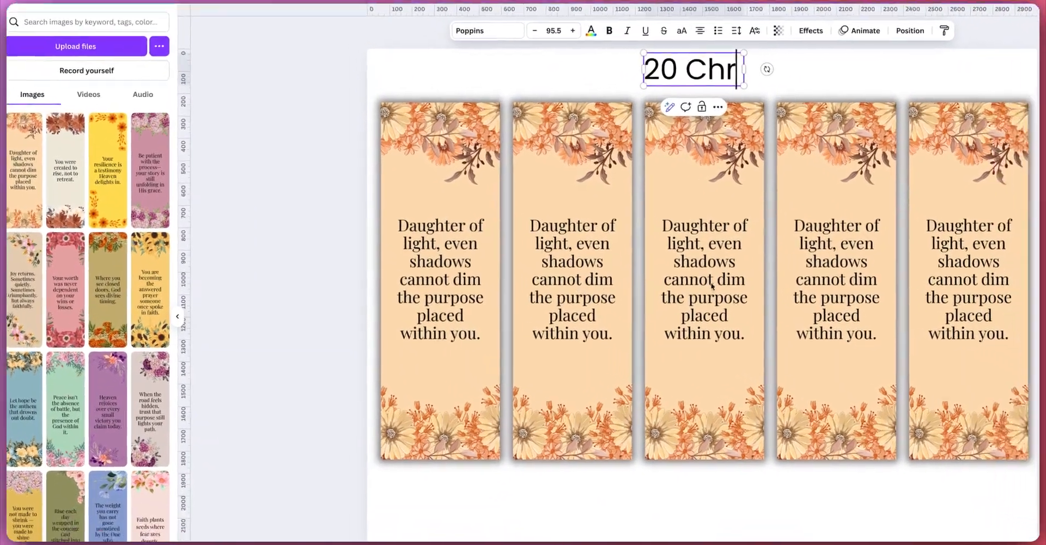
pyautogui.write('istian Bookmakrs for Women')
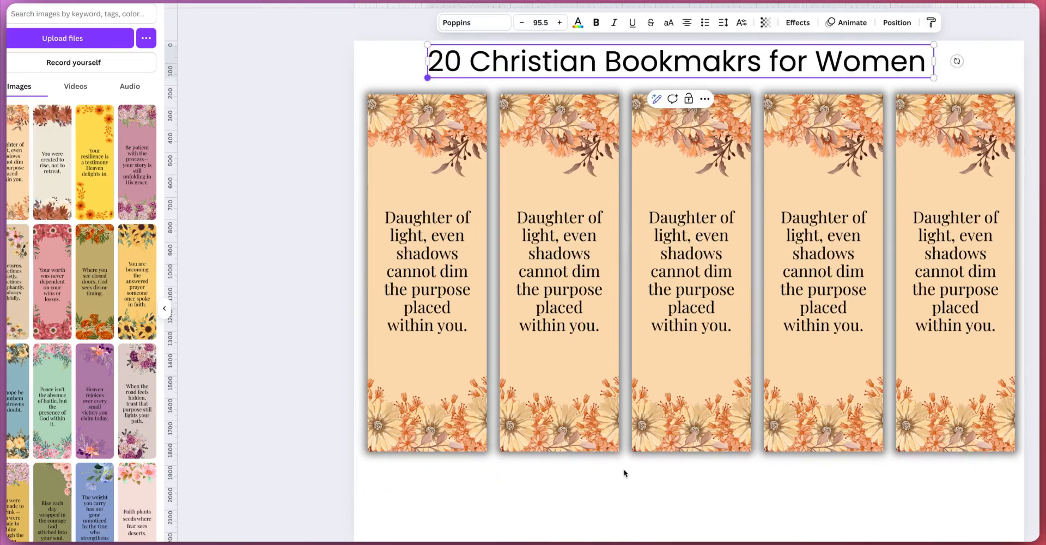
# Step: Enlarge the title to font size 112 and center it horizontally on the page
pyautogui.moveTo(383, 81); pyautogui.dragTo(364, 82)
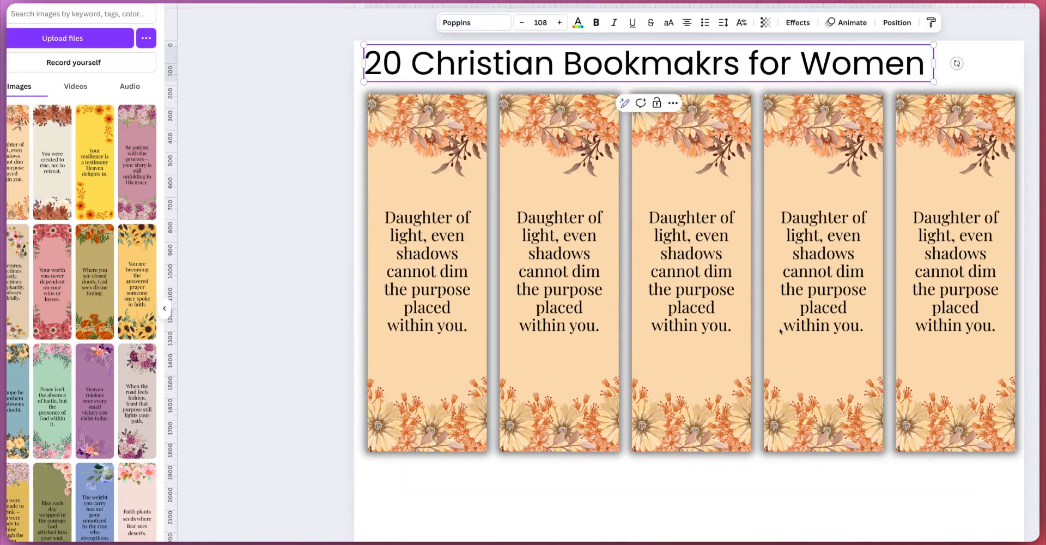
pyautogui.moveTo(933, 81); pyautogui.dragTo(955, 83)
pyautogui.click(897, 23)
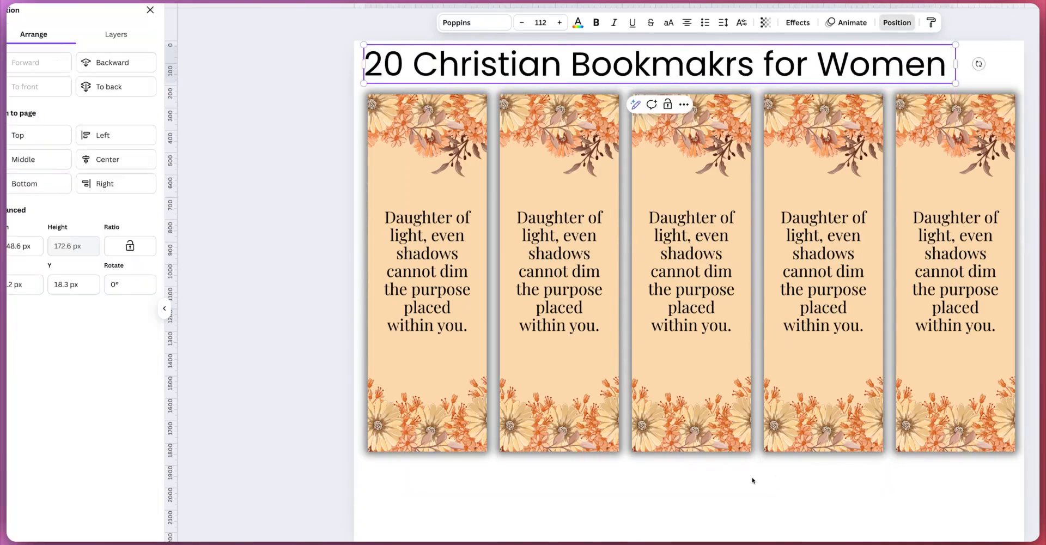
pyautogui.click(108, 159)
pyautogui.press('Escape')
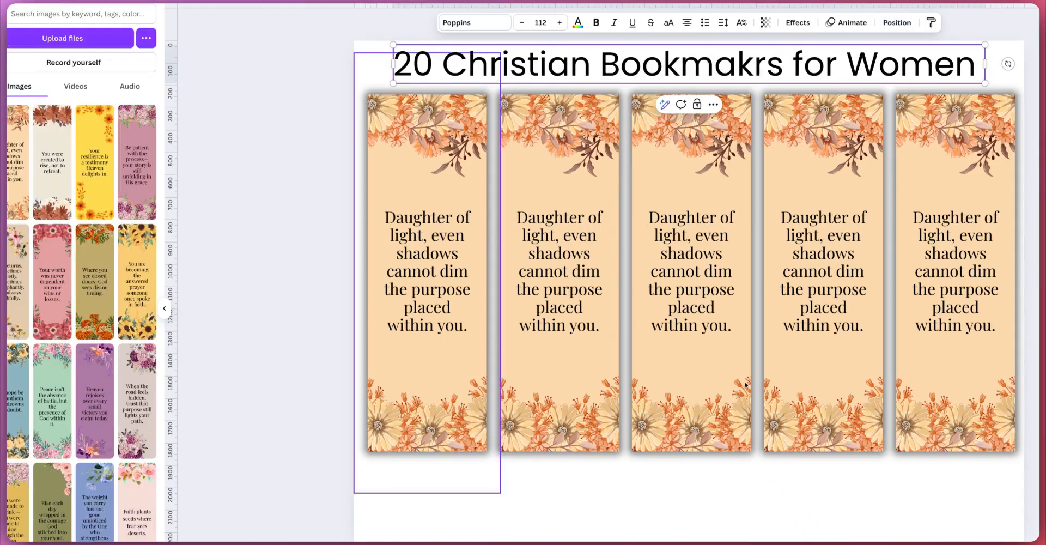
# Step: Add a centered "Instant Download" text line below the row of bookmarks
pyautogui.press('t')
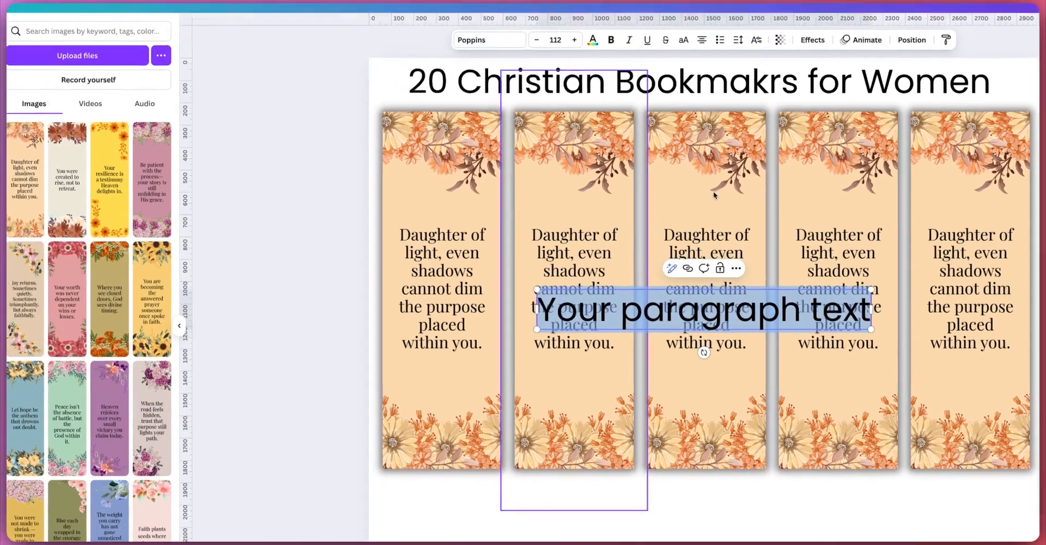
pyautogui.moveTo(666, 203); pyautogui.dragTo(665, 376)
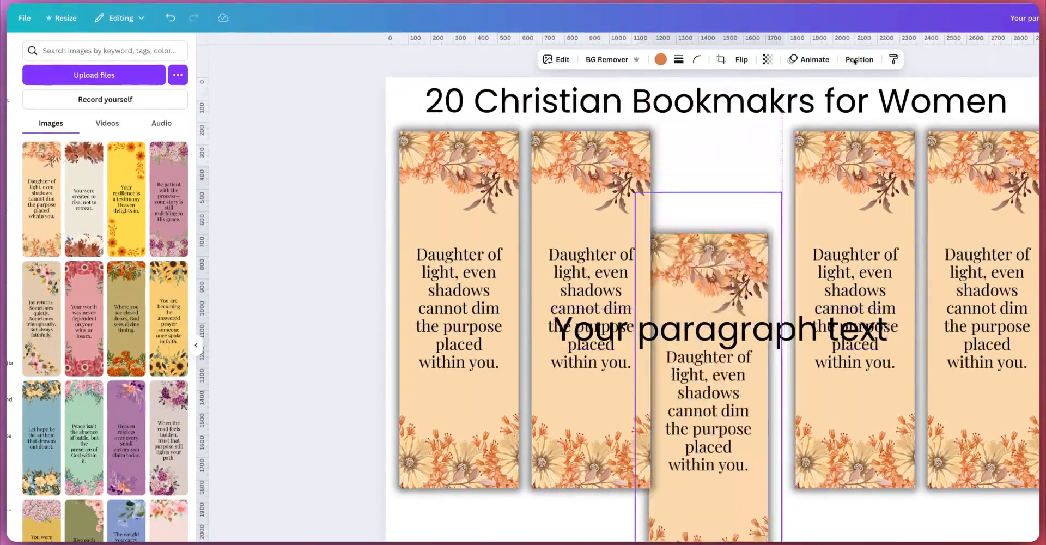
pyautogui.hotkey('ctrl', 'z')
pyautogui.click(674, 331)
pyautogui.moveTo(657, 322); pyautogui.dragTo(630, 500)
pyautogui.press('Return')
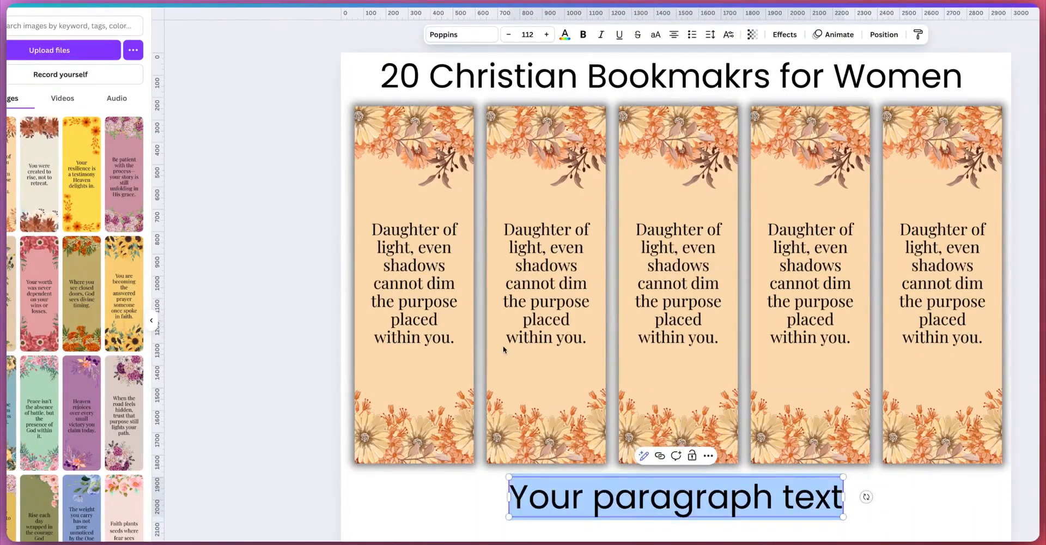
pyautogui.press('BackSpace')
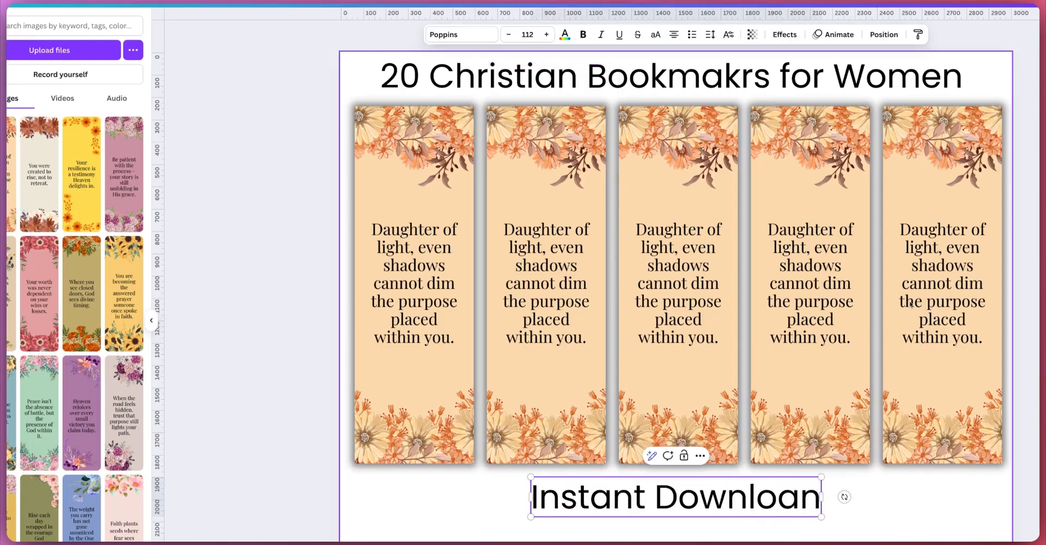
pyautogui.write('Instant Downloan')
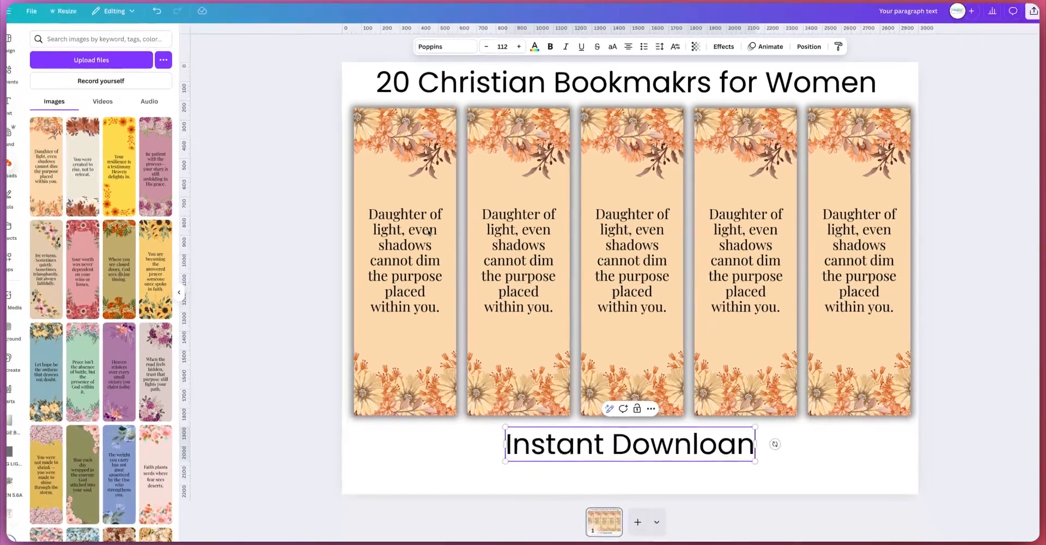
pyautogui.press('BackSpace')
pyautogui.write('d')
pyautogui.press('Escape')
pyautogui.moveTo(618, 430); pyautogui.dragTo(619, 437)
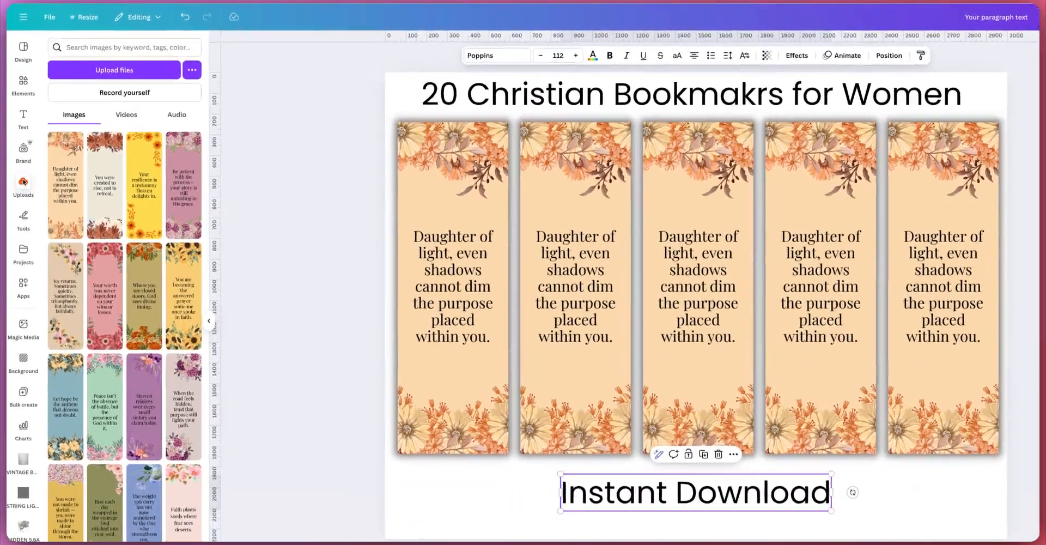
# Step: Select the row of bookmarks and shift it slightly downward
pyautogui.moveTo(285, 167); pyautogui.dragTo(915, 325)
pyautogui.moveTo(620, 256); pyautogui.dragTo(620, 265)
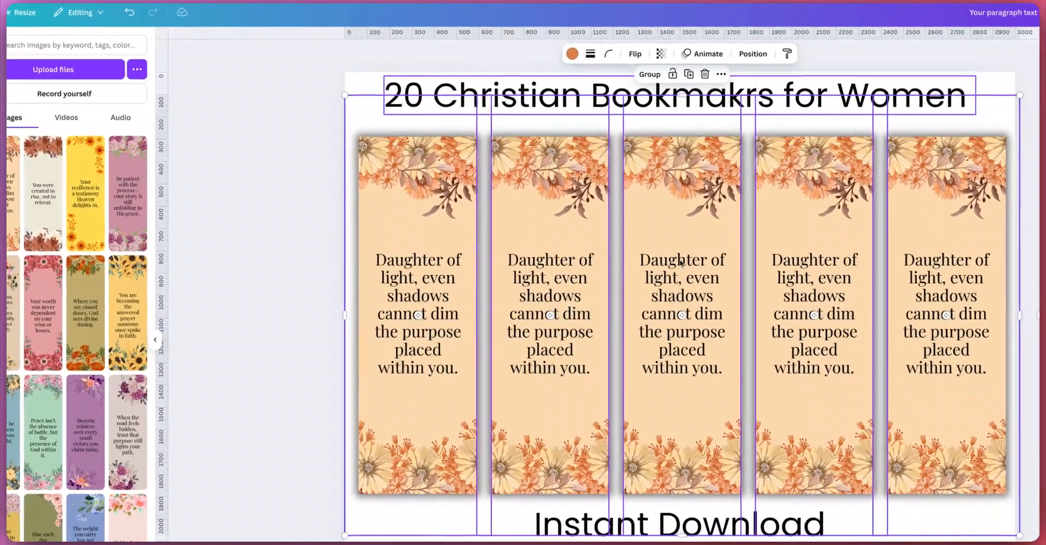
pyautogui.moveTo(749, 100); pyautogui.dragTo(749, 108)
pyautogui.click(245, 164)
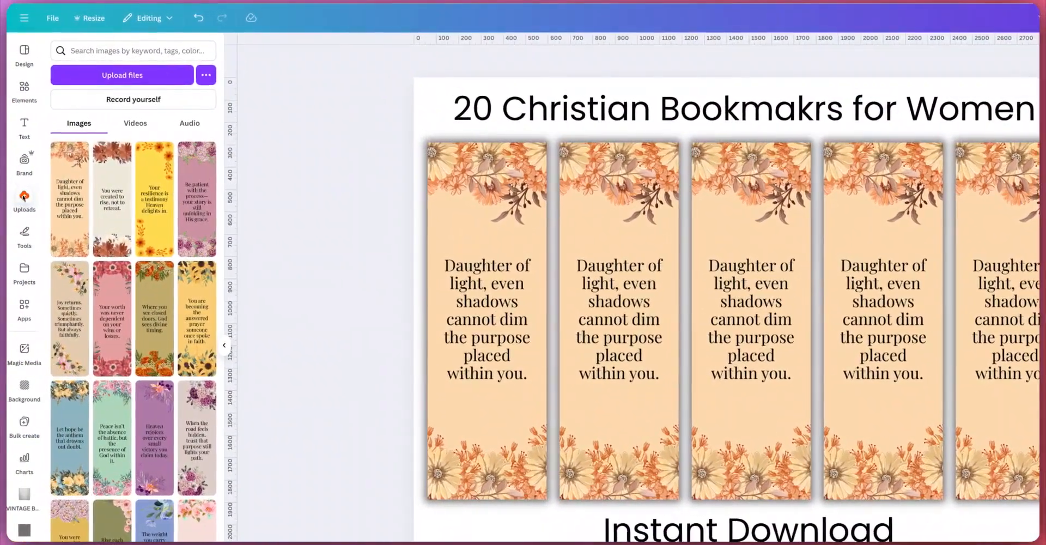
# Step: Select all the title, bookmark and text elements on the page and nudge them slightly
pyautogui.press('super+v')
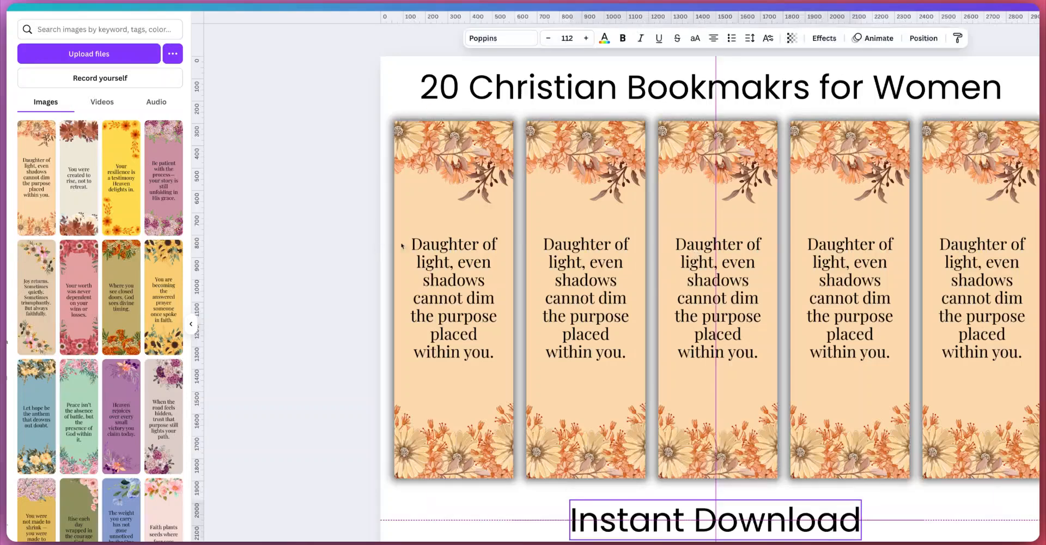
pyautogui.moveTo(296, 140); pyautogui.dragTo(941, 427)
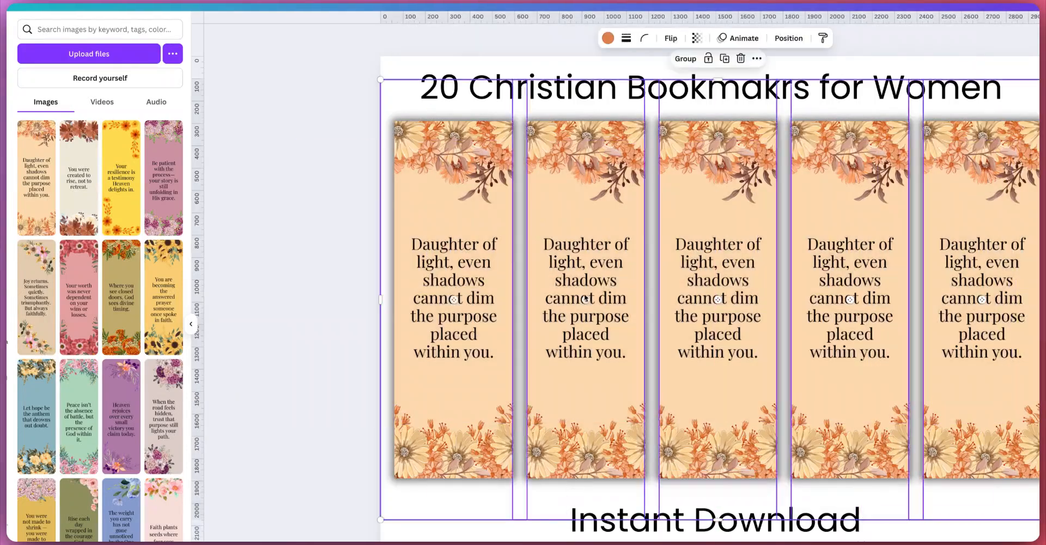
pyautogui.moveTo(548, 262); pyautogui.dragTo(547, 267)
pyautogui.press('BackSpace')
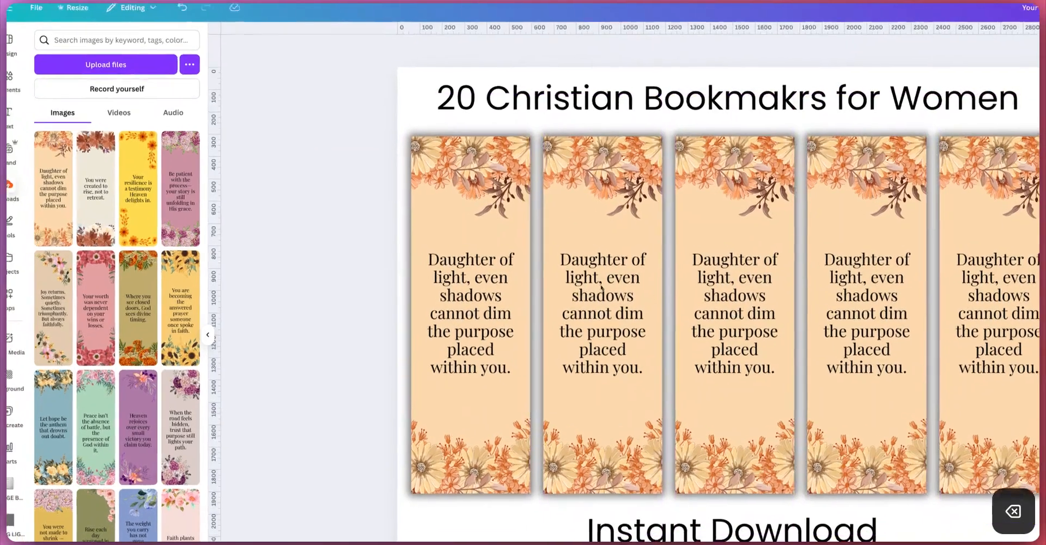
# Step: Replace the first, second and fourth bookmarks with the "You were created to rise", "Your resilience" and "Be patient" uploads
pyautogui.click(76, 180)
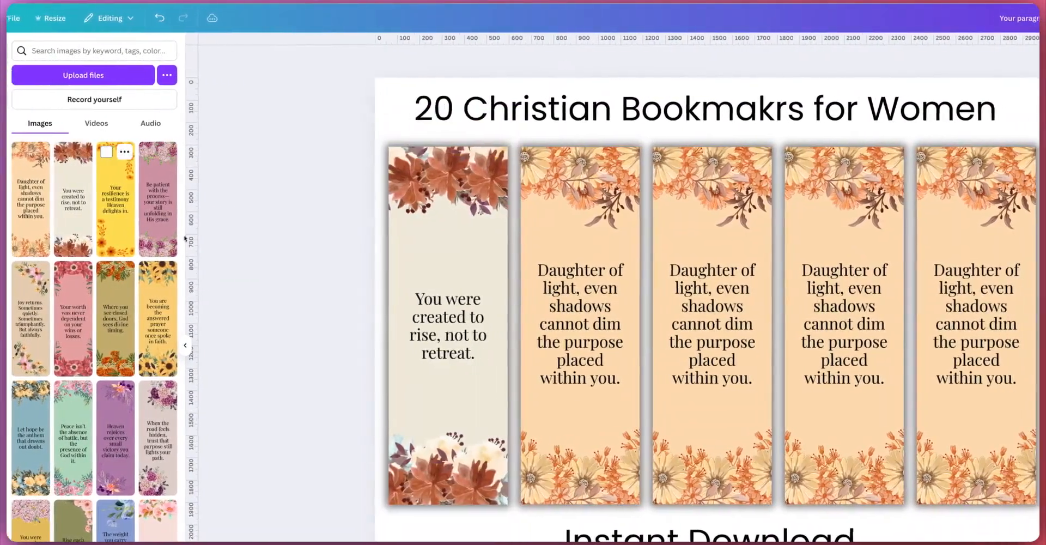
pyautogui.click(118, 218)
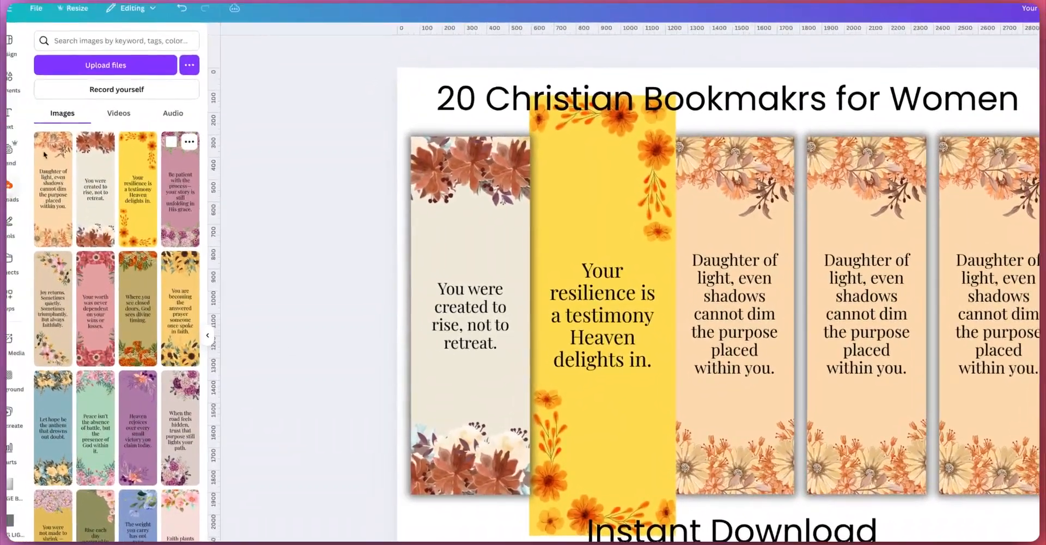
pyautogui.click(197, 180)
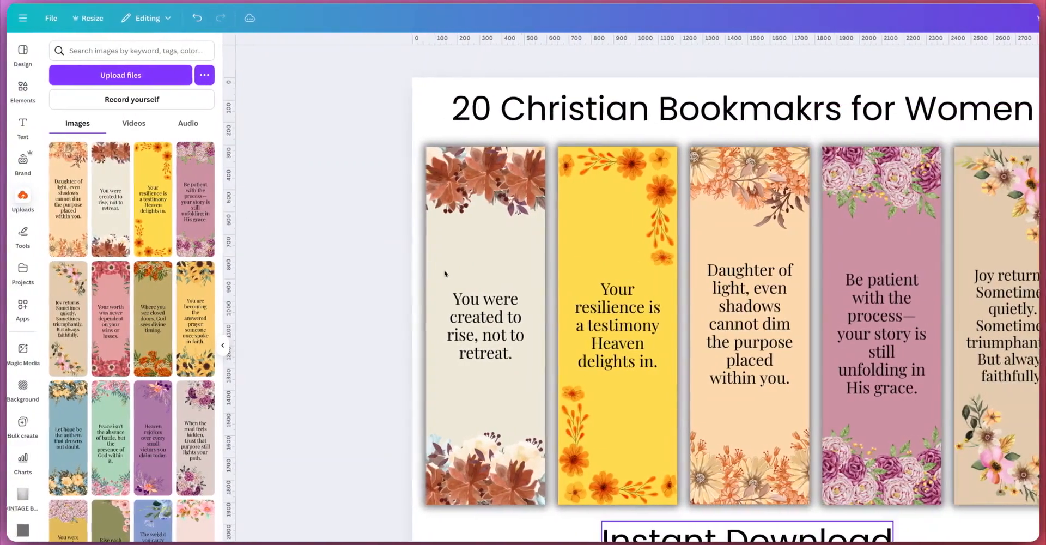
# Step: Place the "Joy returns" bookmark in the fifth slot and paste a duplicate of the page
pyautogui.press('super+v')
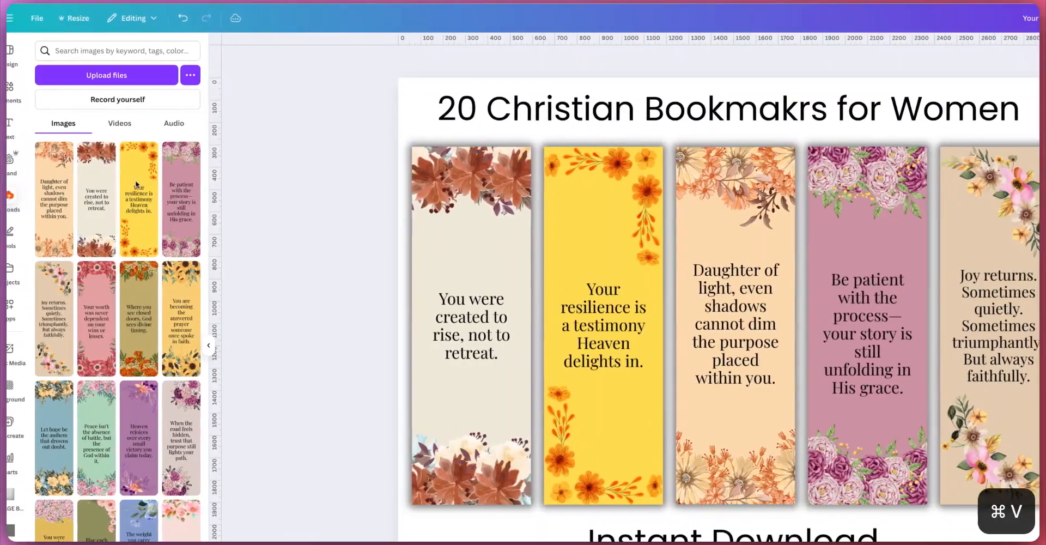
pyautogui.rightClick(709, 293)
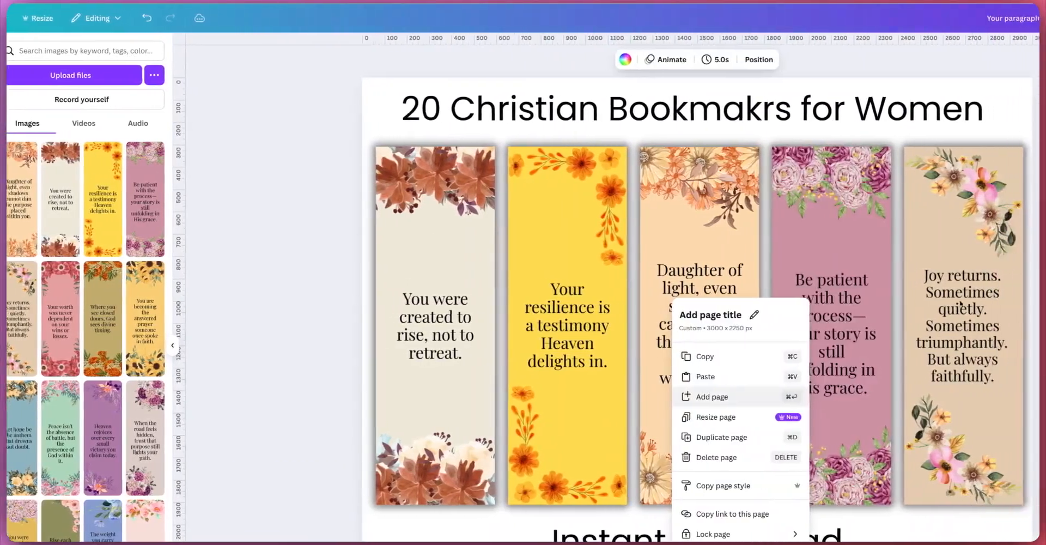
pyautogui.press('super+v')
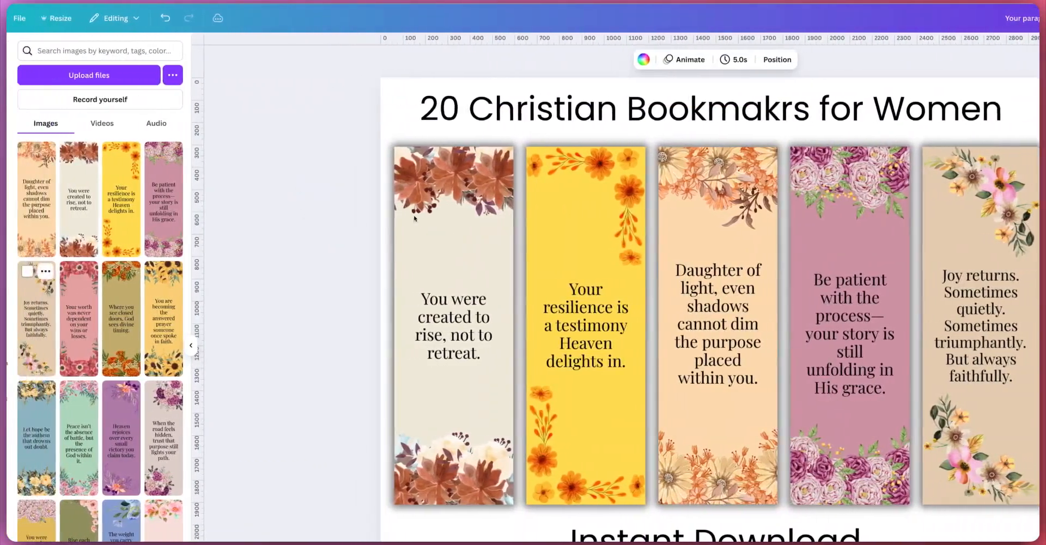
# Step: On the duplicated page, replace the first two bookmarks with the "Joy returns" and "Your worth was never dependent" designs
pyautogui.moveTo(37, 319); pyautogui.dragTo(414, 218)
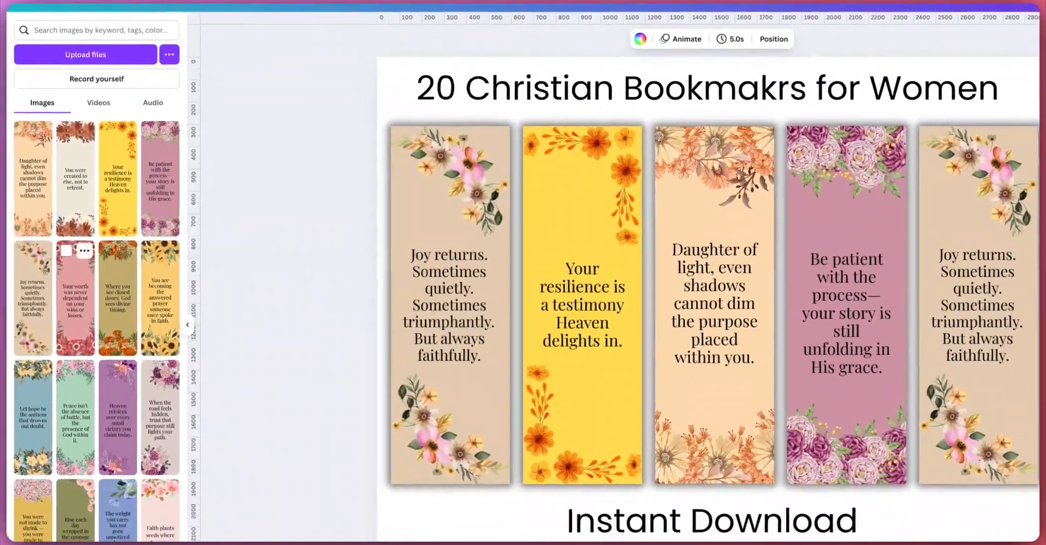
pyautogui.moveTo(79, 319); pyautogui.dragTo(996, 382)
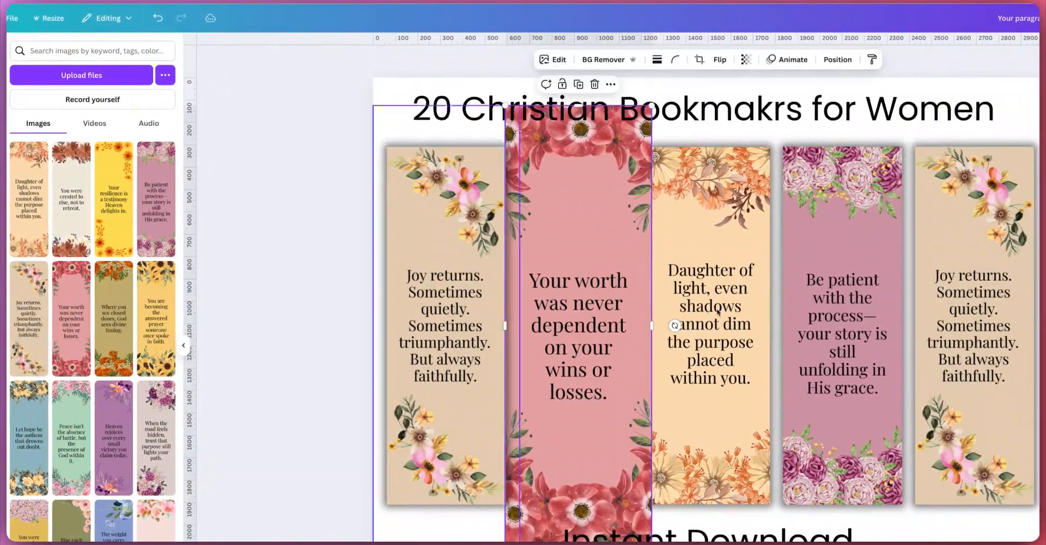
pyautogui.hotkey('ctrl', 'z')
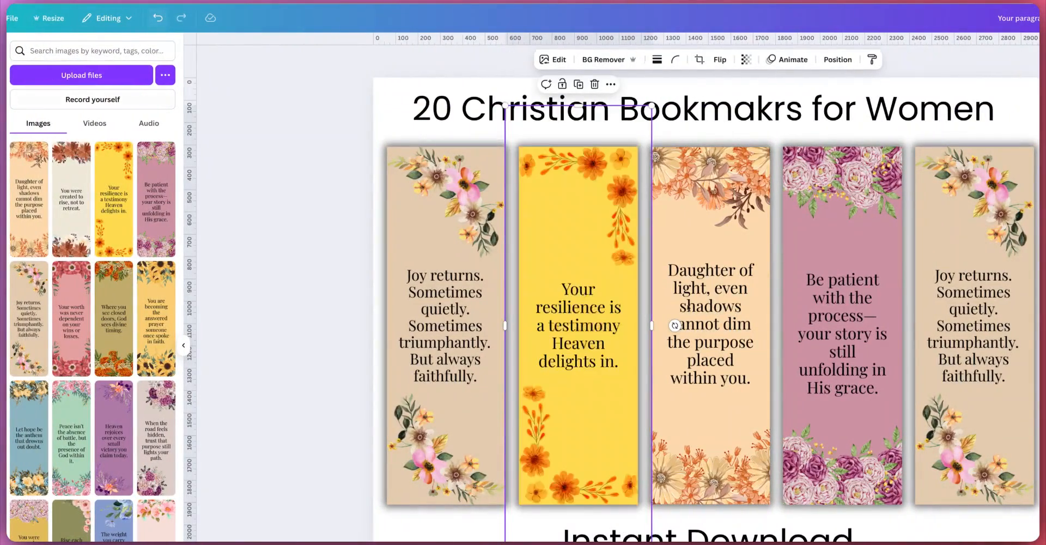
pyautogui.hotkey('ctrl', 'y')
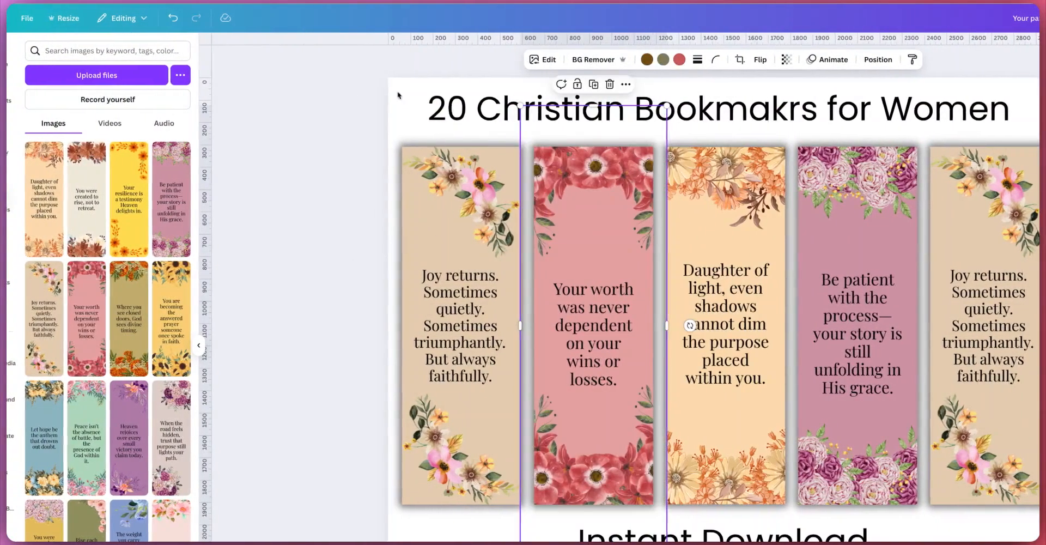
# Step: Replace the remaining three bookmarks with "Where you see closed doors", "You are becoming" and "Let hope be the anthem"
pyautogui.moveTo(129, 318); pyautogui.dragTo(693, 325)
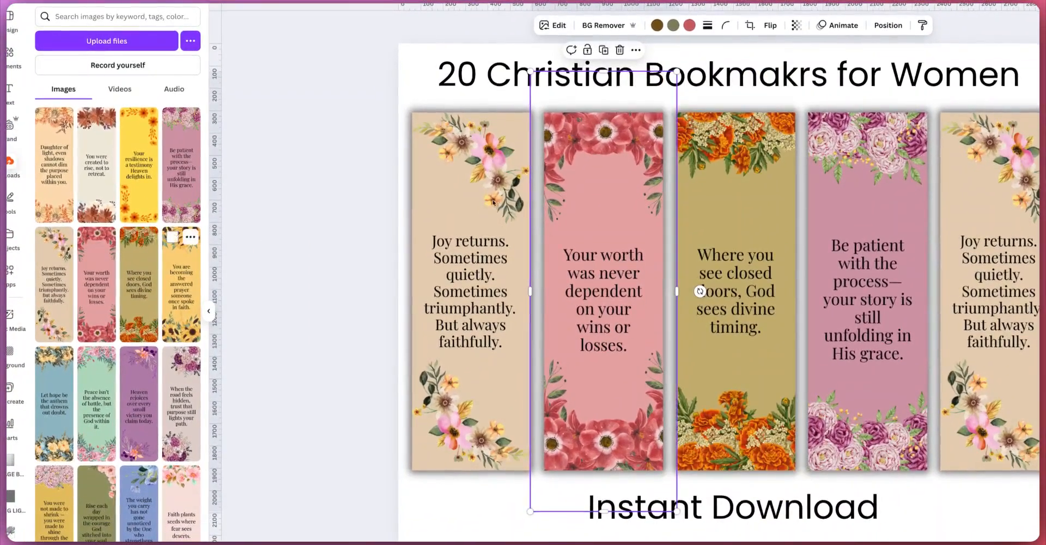
pyautogui.moveTo(179, 289); pyautogui.dragTo(868, 297)
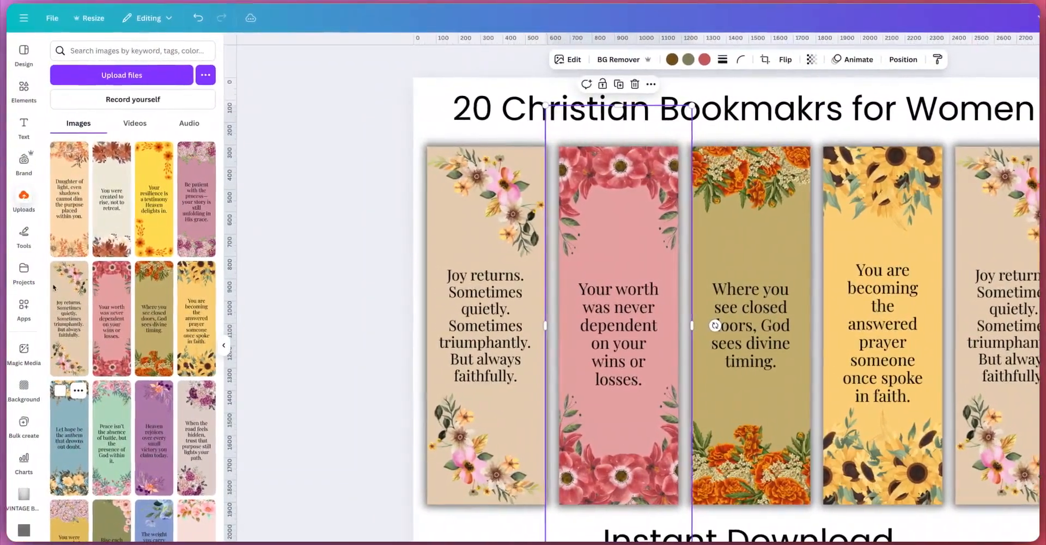
pyautogui.moveTo(17, 435); pyautogui.dragTo(349, 439)
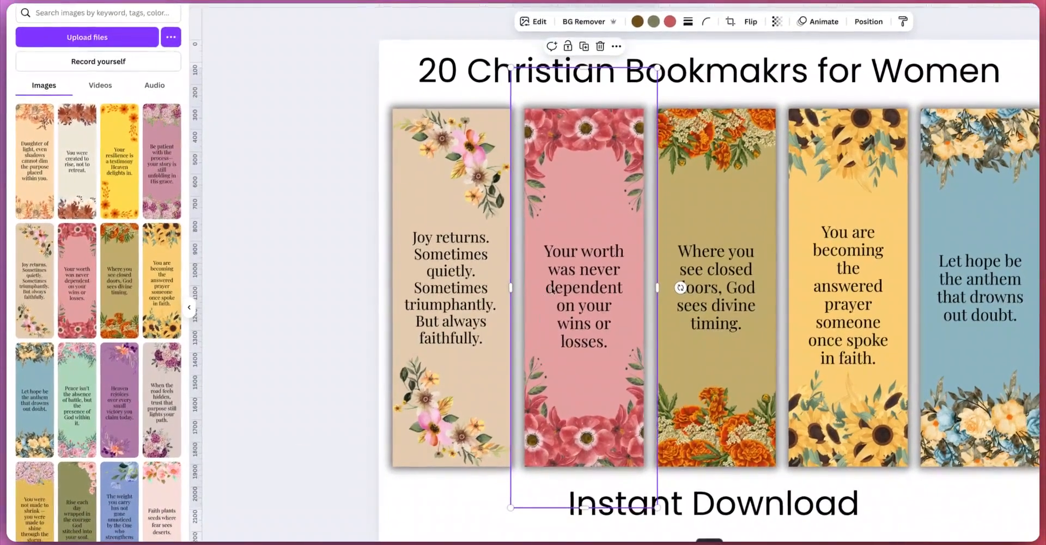
# Step: Add another copy of the page and fill four slots with "Peace isn't", "Heaven rejoices", "When the road" and "You were not made to shrink" bookmarks
pyautogui.click(712, 540)
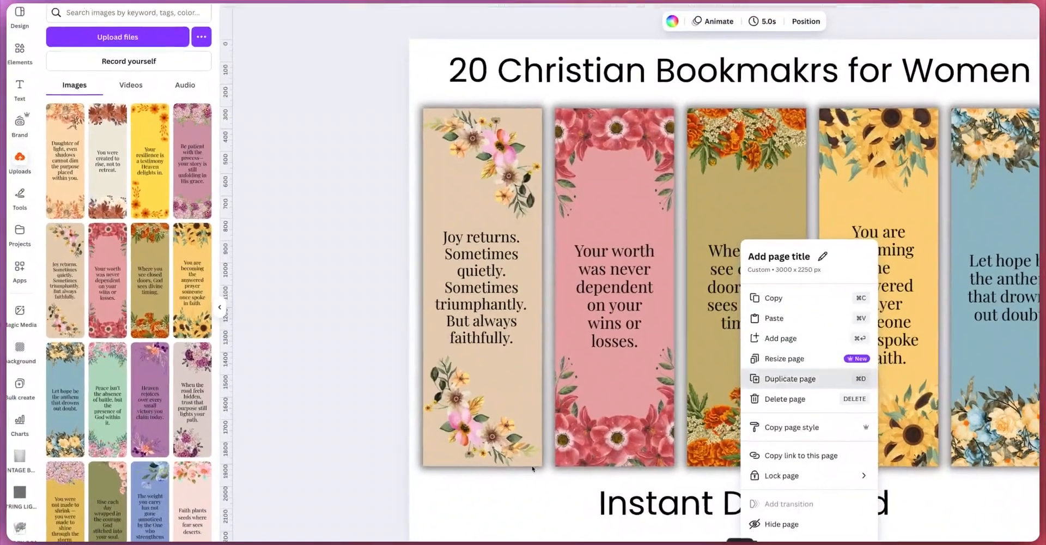
pyautogui.click(755, 352)
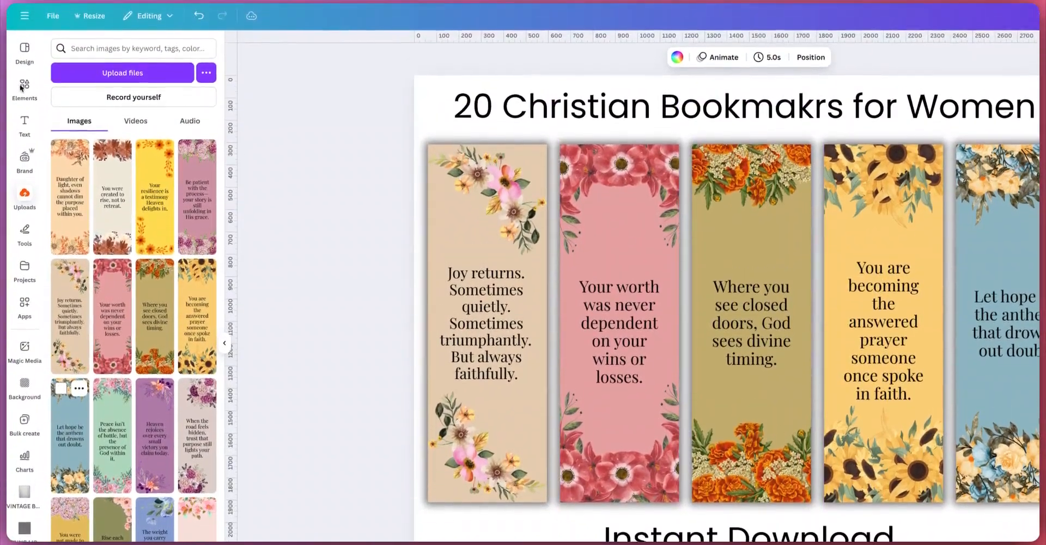
pyautogui.moveTo(112, 439); pyautogui.dragTo(487, 325)
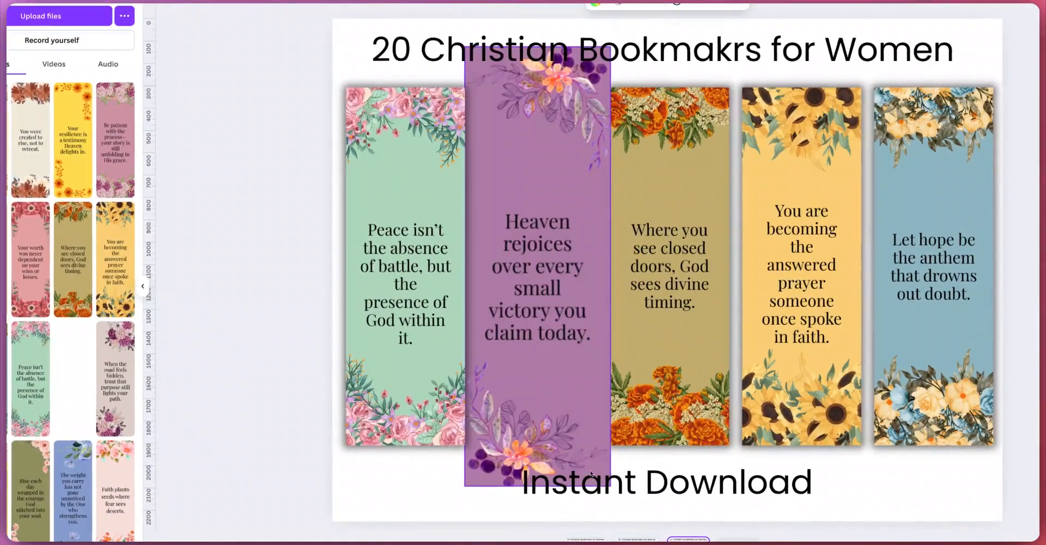
pyautogui.moveTo(591, 473); pyautogui.dragTo(538, 327)
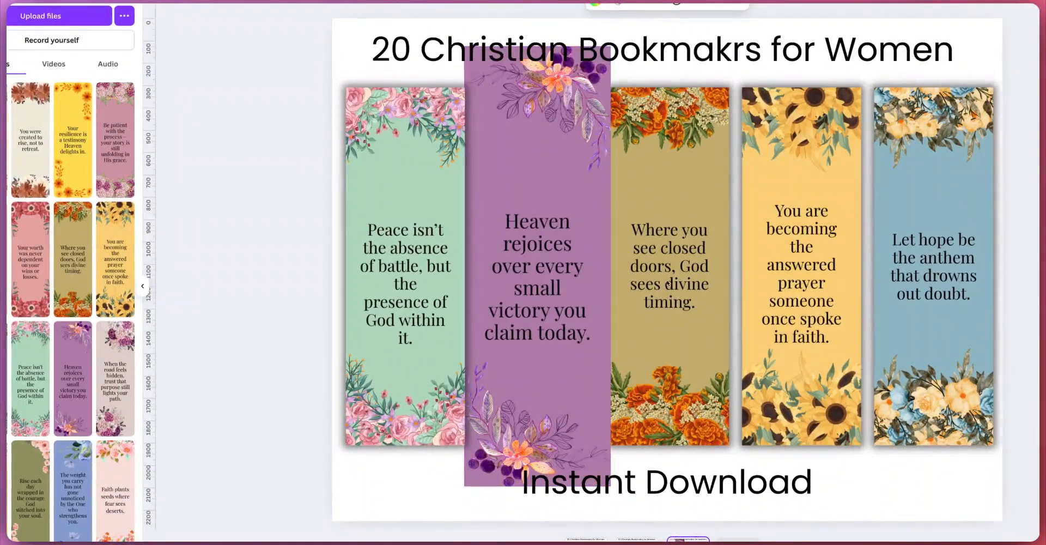
pyautogui.moveTo(115, 378); pyautogui.dragTo(669, 278)
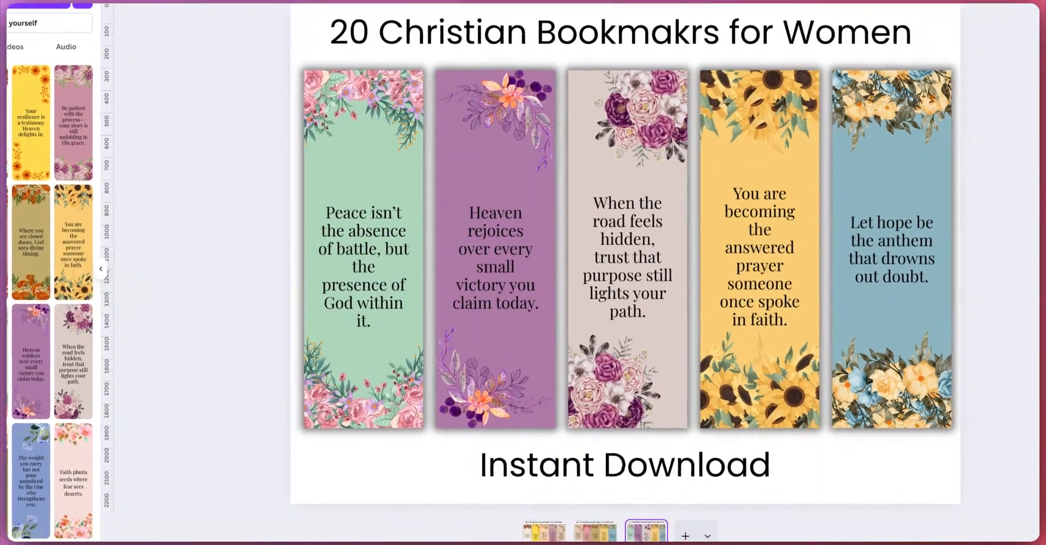
pyautogui.moveTo(6, 491); pyautogui.dragTo(711, 394)
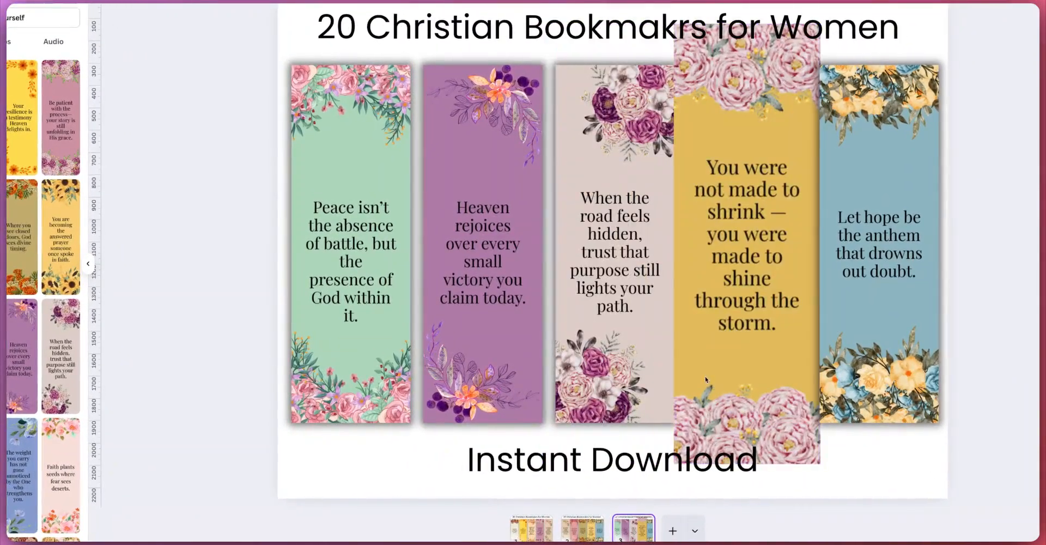
# Step: Place the "Rise each day" bookmark in the fifth slot of this page
pyautogui.moveTo(619, 327); pyautogui.dragTo(646, 359)
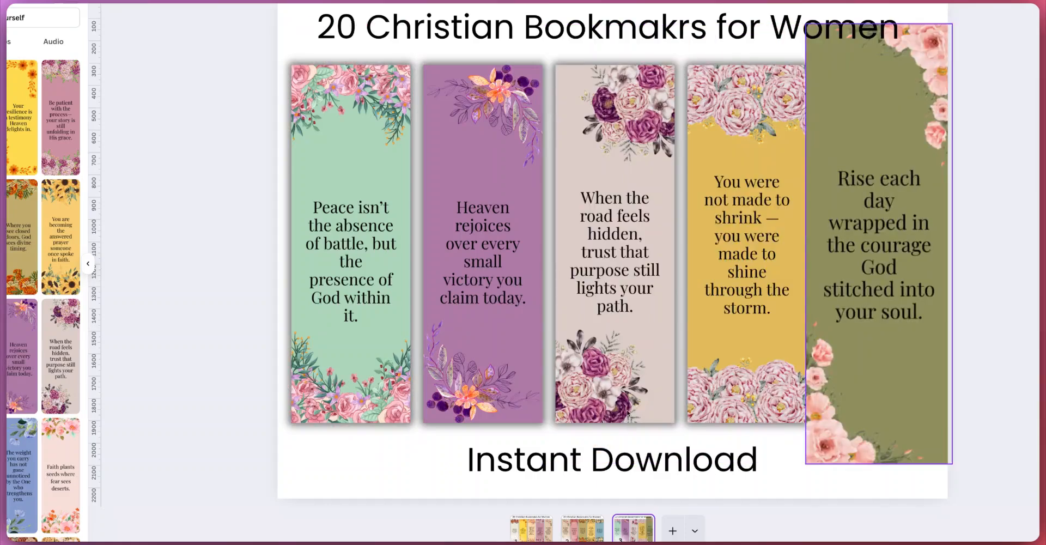
pyautogui.moveTo(627, 414); pyautogui.dragTo(621, 431)
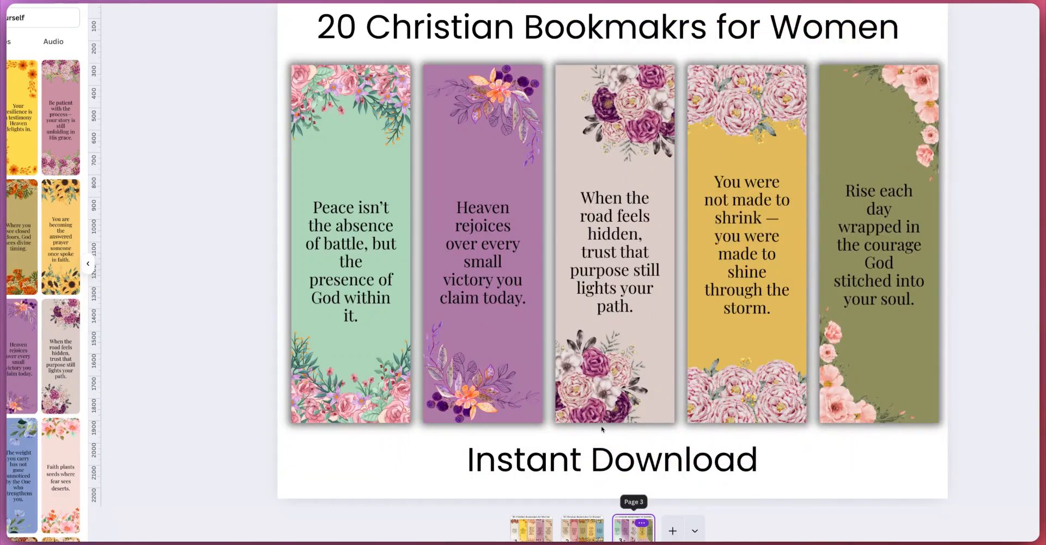
pyautogui.click(642, 522)
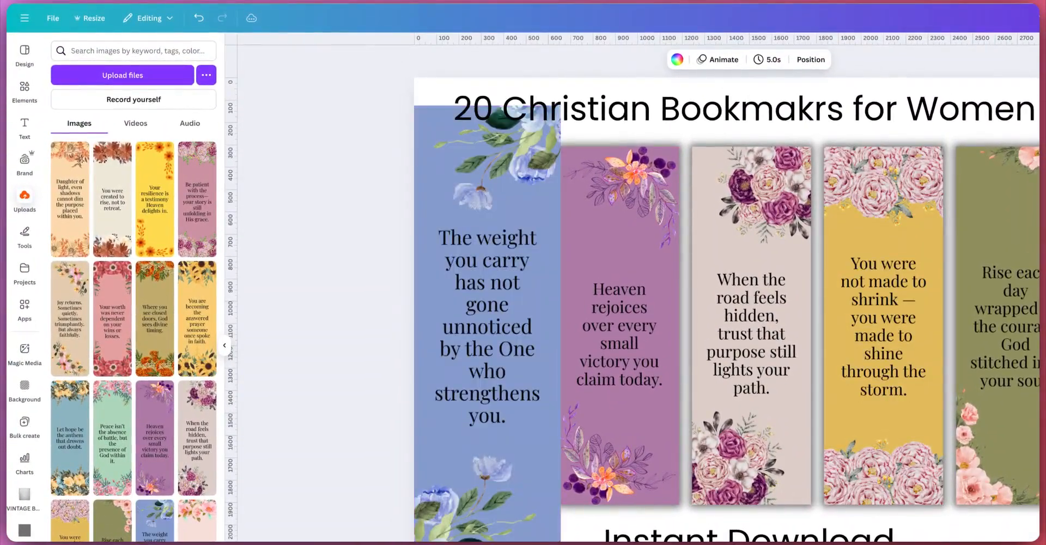
# Step: On the fourth page, drop the "You are not forgotten", "Grace grows" and "Even in stillness" bookmarks into the last three slots
pyautogui.moveTo(198, 520); pyautogui.dragTo(540, 468)
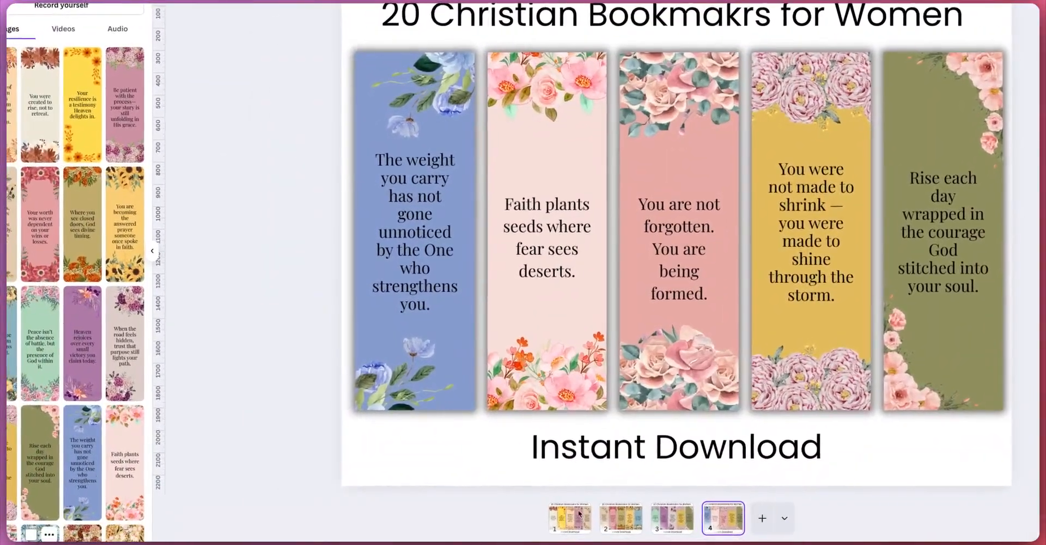
pyautogui.moveTo(27, 536); pyautogui.dragTo(630, 345)
pyautogui.moveTo(84, 533); pyautogui.dragTo(929, 343)
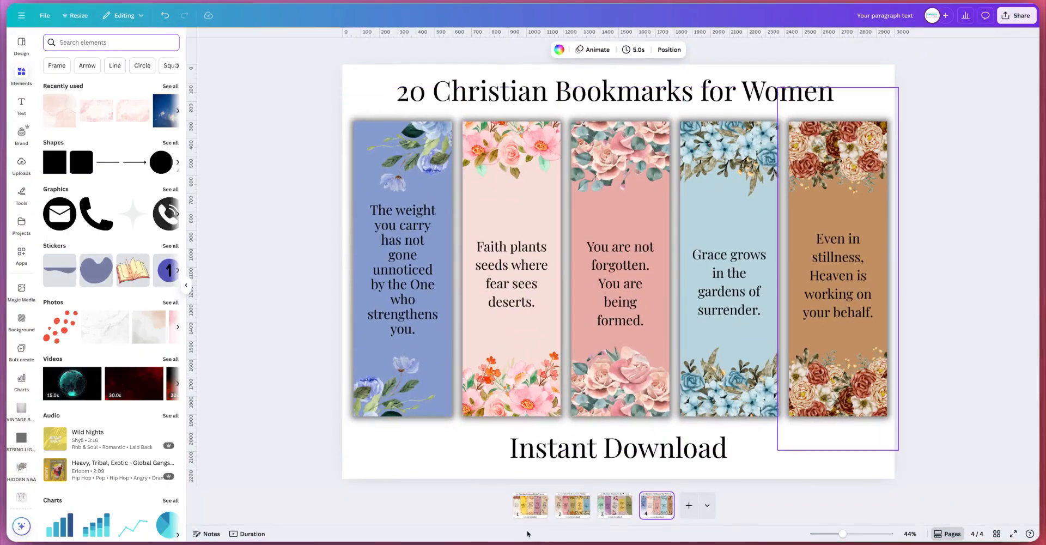
# Step: Step through the four mockup pages to review each one
pyautogui.click(614, 506)
pyautogui.click(572, 506)
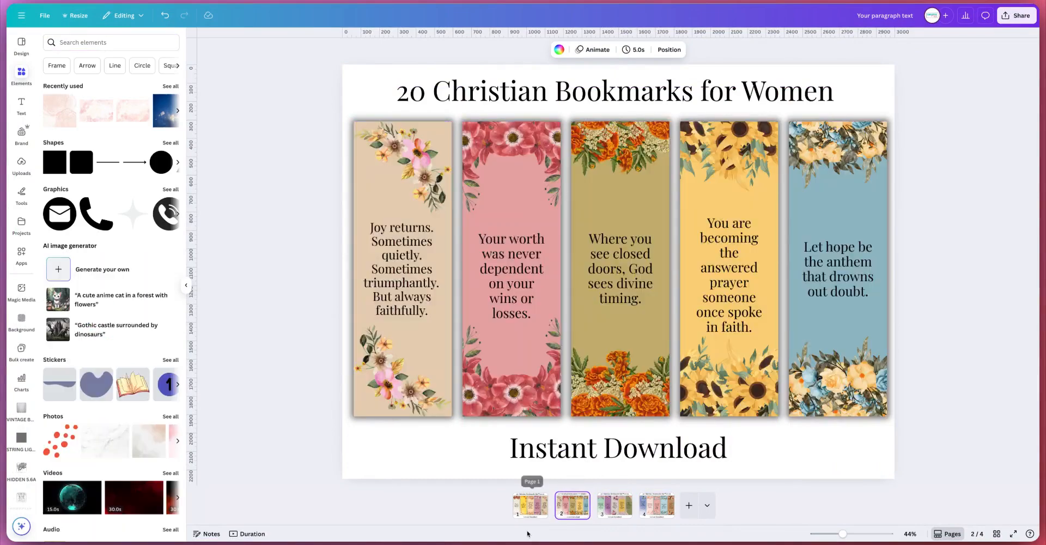
pyautogui.click(530, 506)
pyautogui.click(657, 506)
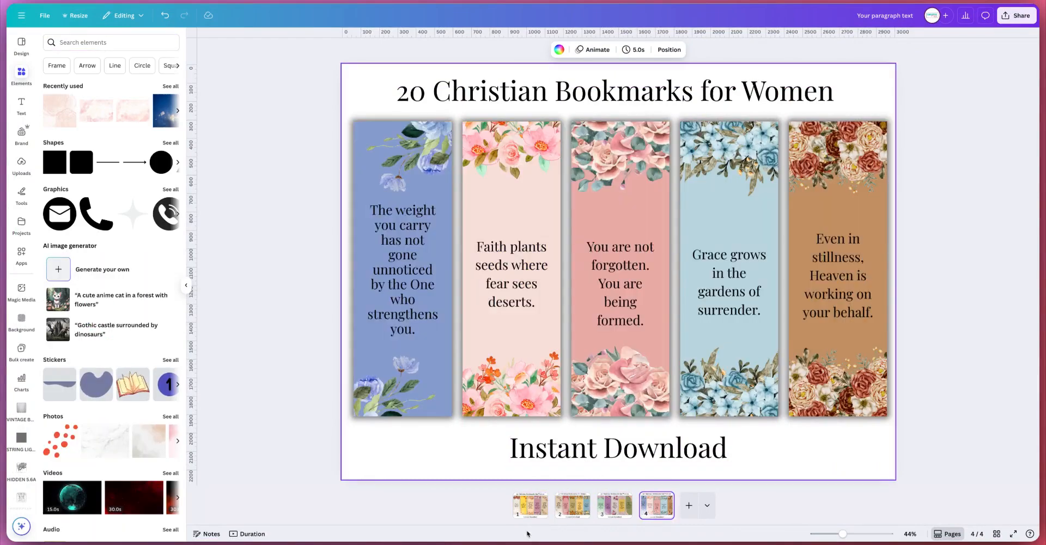
# Step: Search the elements library for clouds background, filter the results to graphics and browse them
pyautogui.click(111, 43)
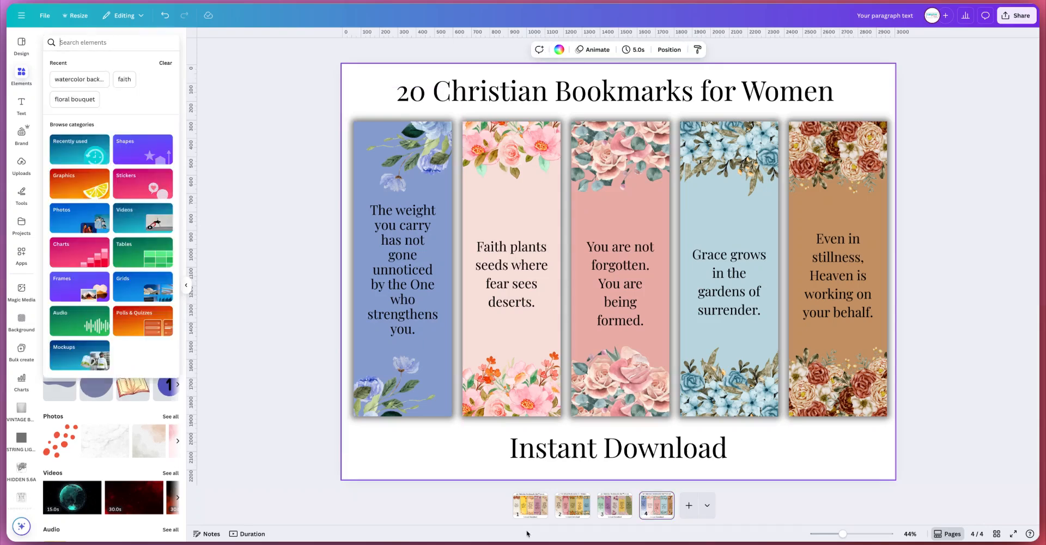
pyautogui.write('watercolor background')
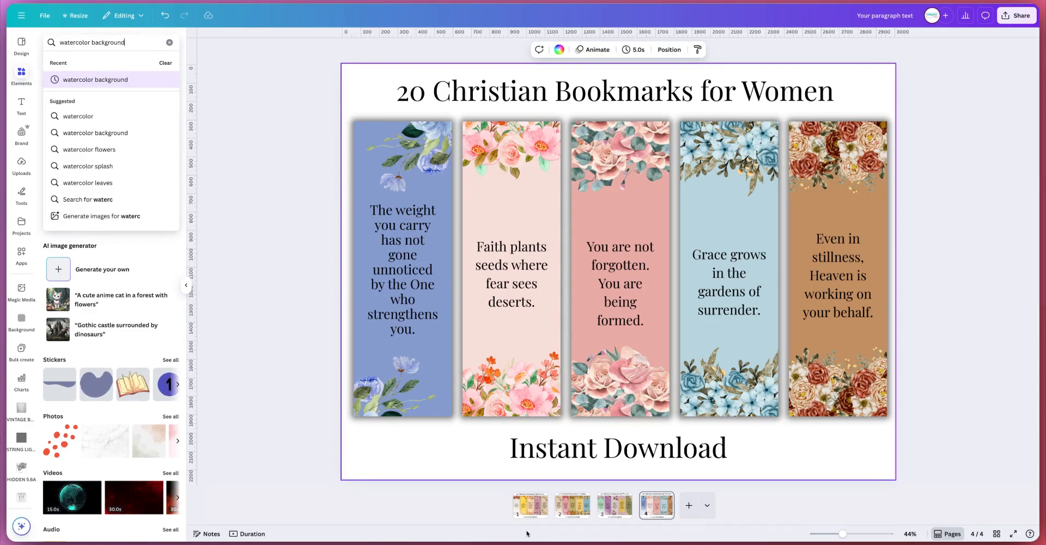
pyautogui.press('Return')
pyautogui.write('clouds')
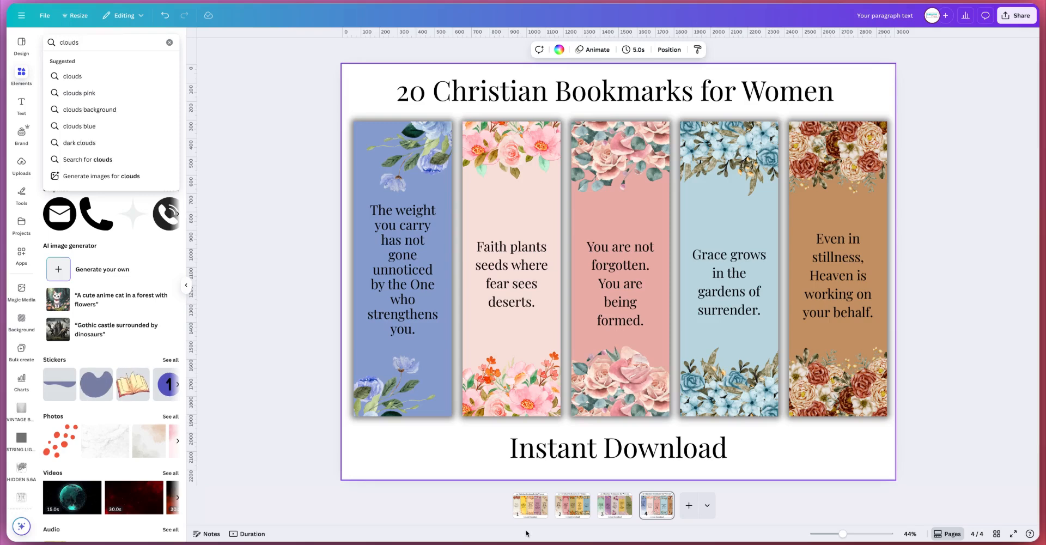
pyautogui.press('Return')
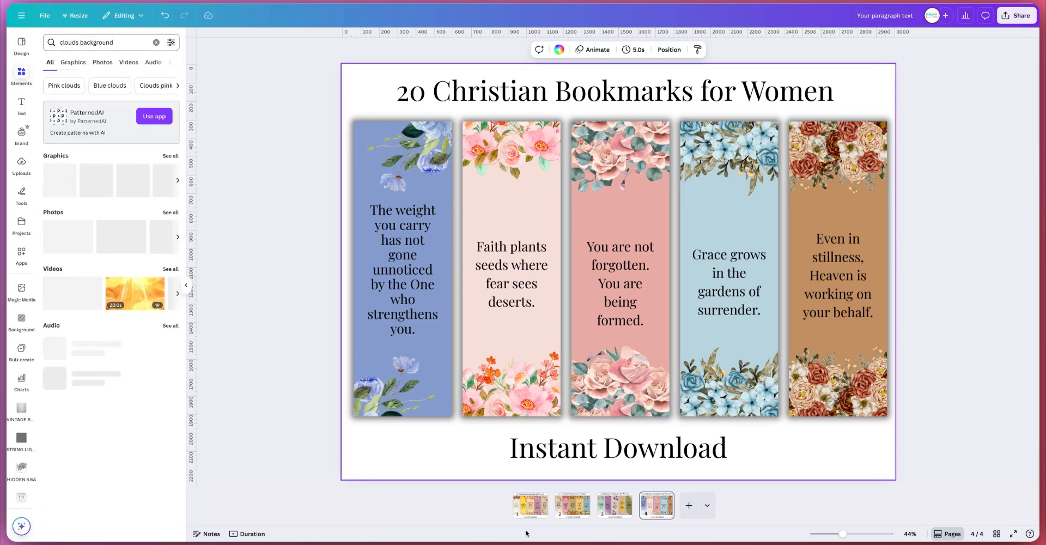
pyautogui.click(73, 62)
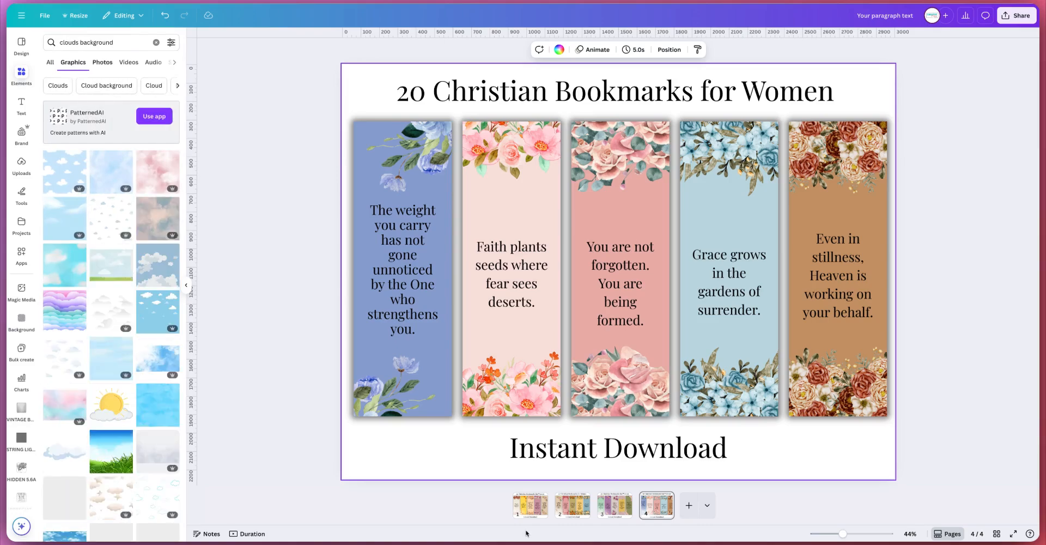
pyautogui.click(171, 43)
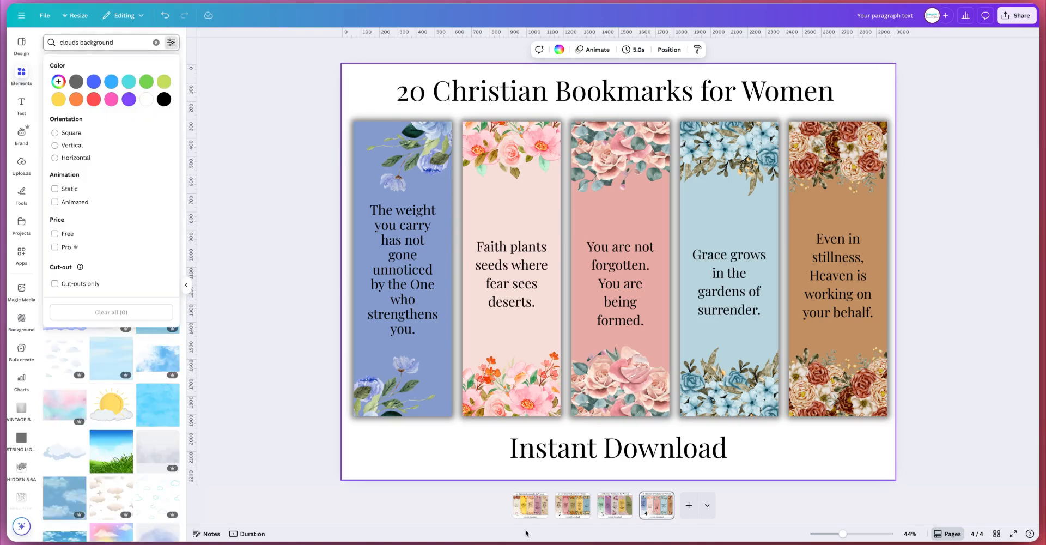
pyautogui.click(526, 534)
pyautogui.scroll(-3, 111, 305)
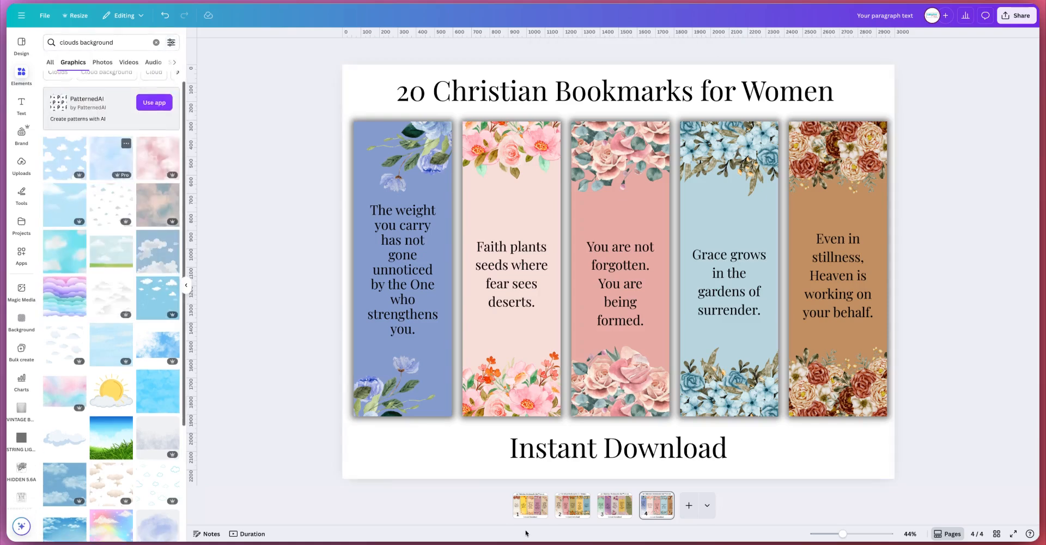
# Step: Add a blue clouds image to the fourth page and set it as the page background
pyautogui.scroll(-3, 111, 305)
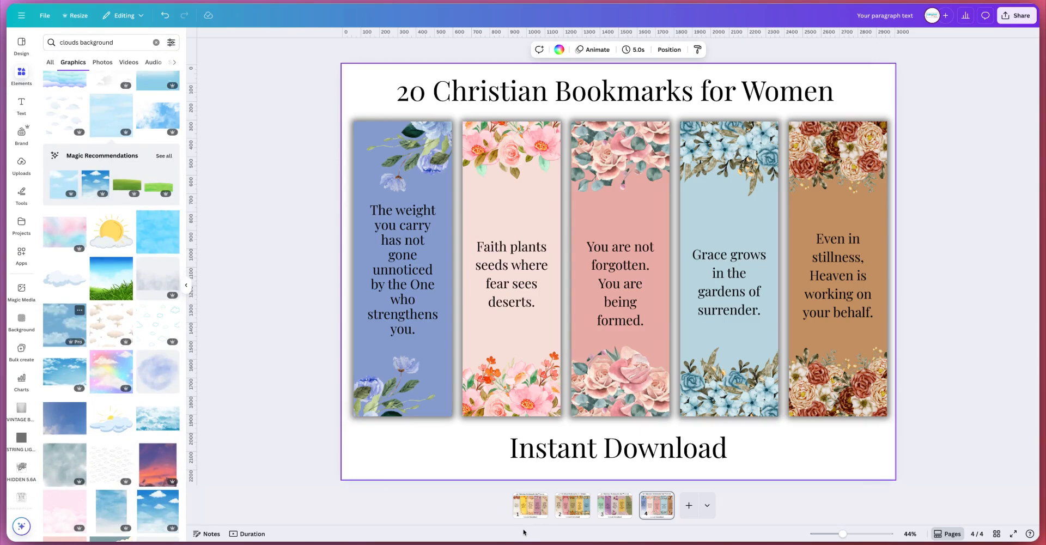
pyautogui.click(64, 325)
pyautogui.rightClick(524, 532)
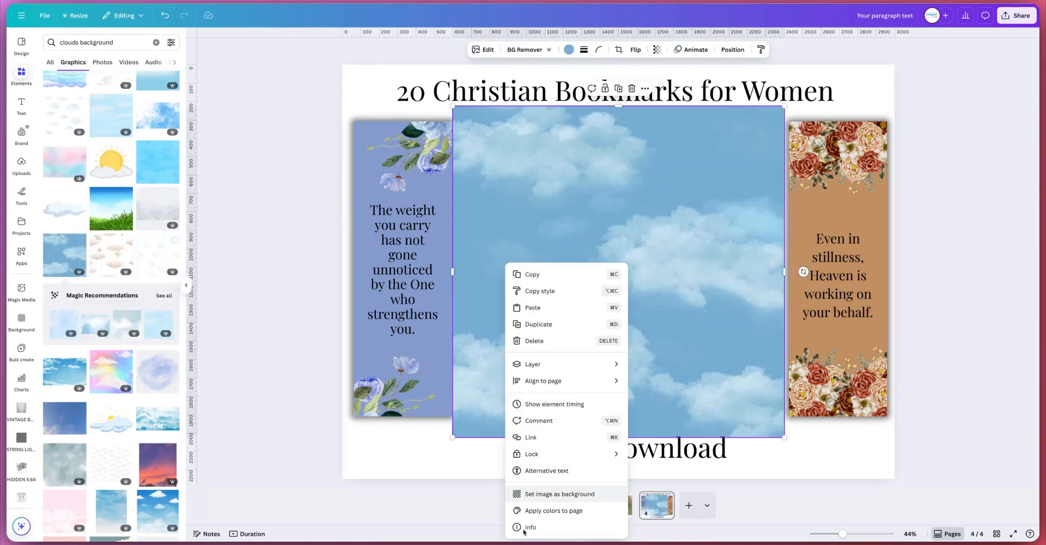
pyautogui.click(550, 494)
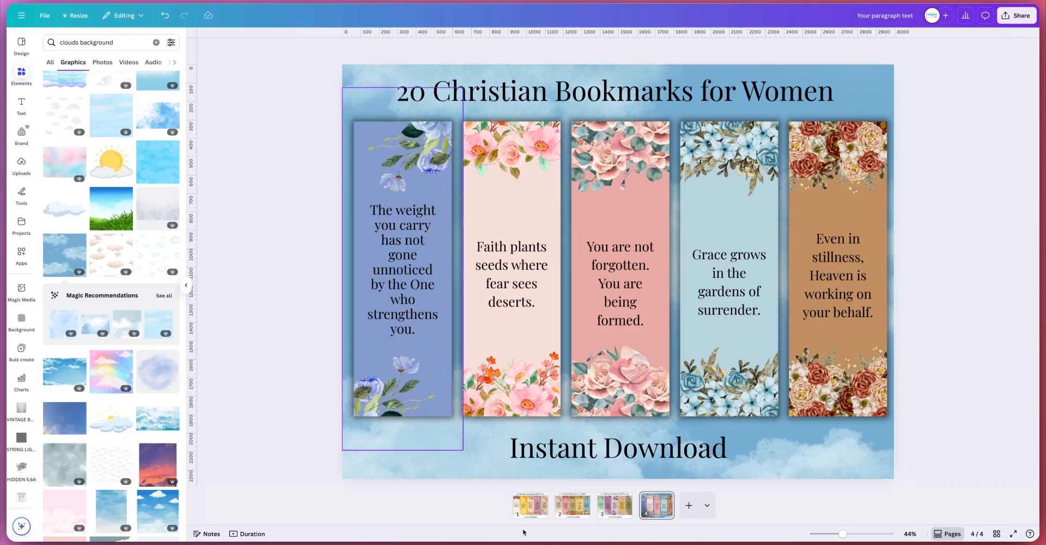
# Step: Paste the clouds background onto the third page and compare it with the other pages
pyautogui.click(615, 505)
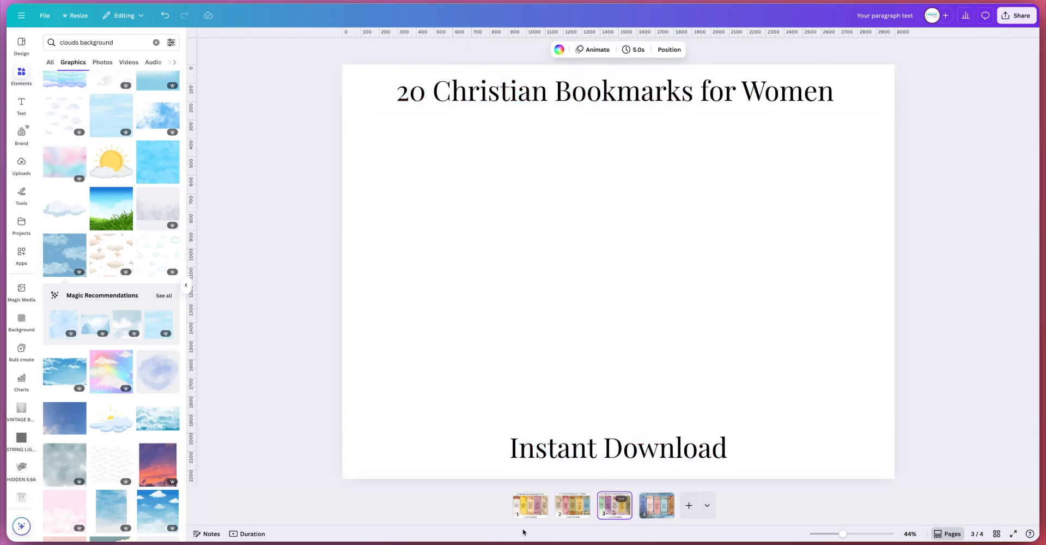
pyautogui.press('super+v')
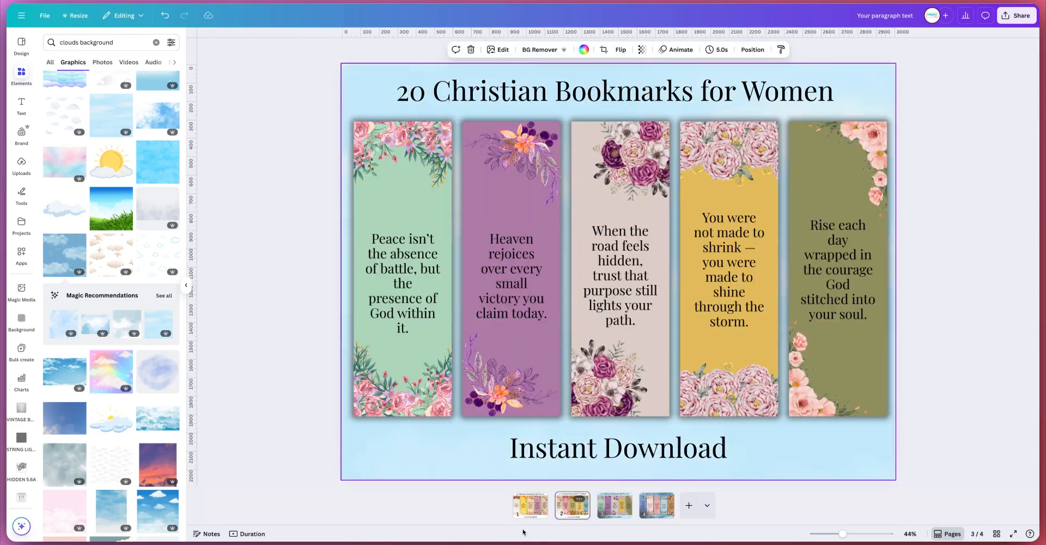
pyautogui.click(572, 505)
pyautogui.click(657, 505)
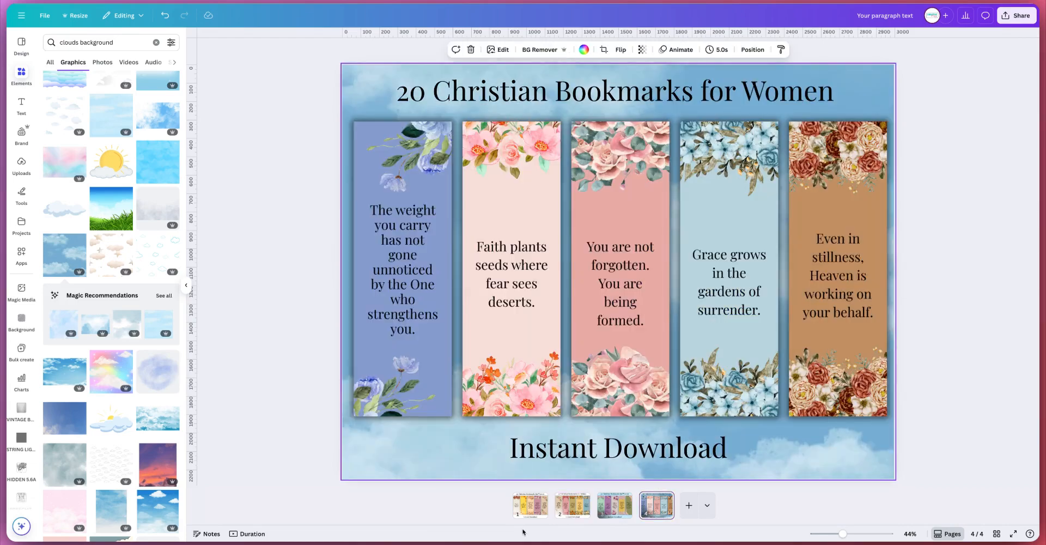
pyautogui.click(615, 505)
pyautogui.click(837, 435)
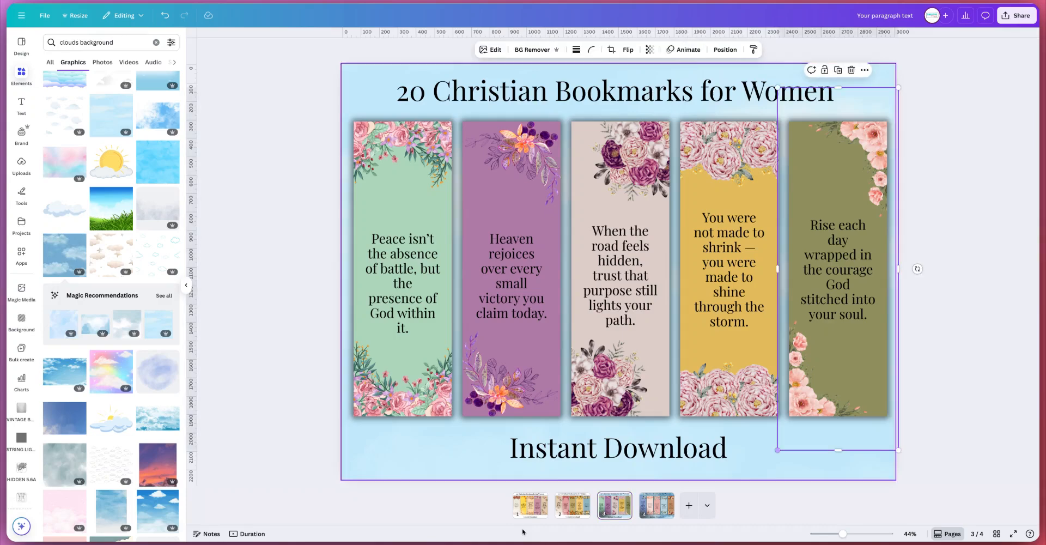
pyautogui.click(837, 465)
pyautogui.press('Delete')
pyautogui.hotkey('ctrl', 'z')
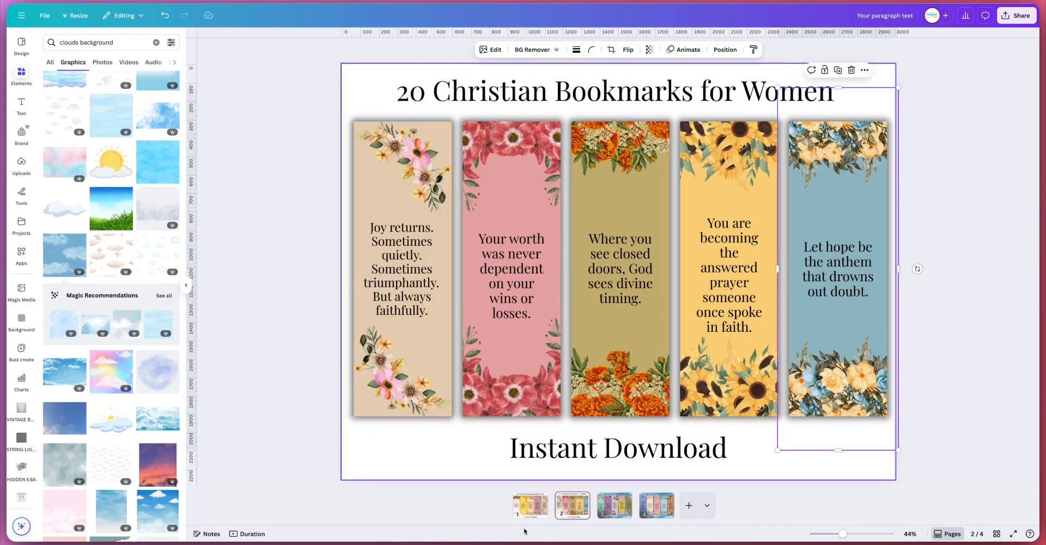
# Step: Paste the clouds background onto the second and first pages
pyautogui.click(586, 448)
pyautogui.rightClick(571, 275)
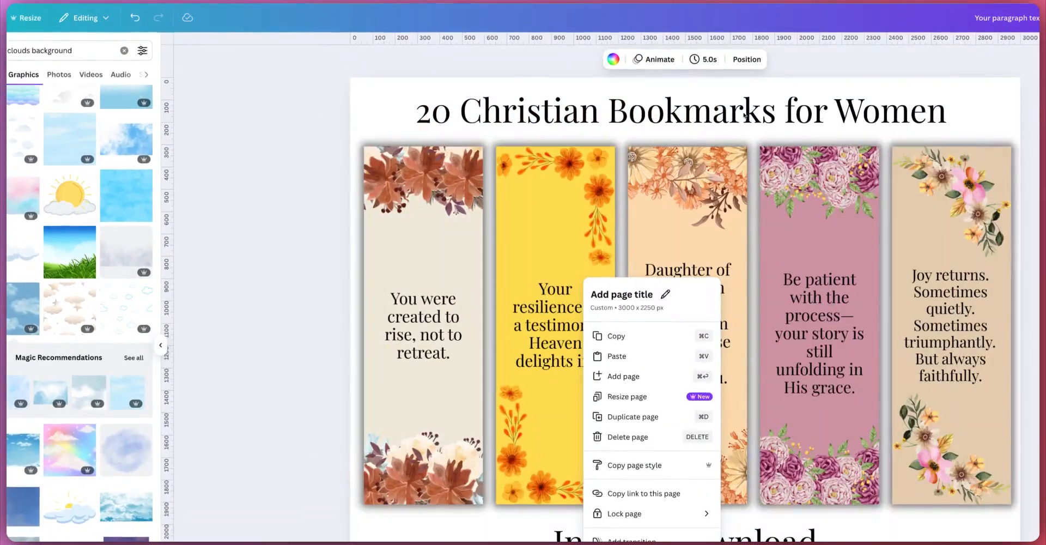
pyautogui.press('Escape')
pyautogui.hotkey('ctrl', 'v')
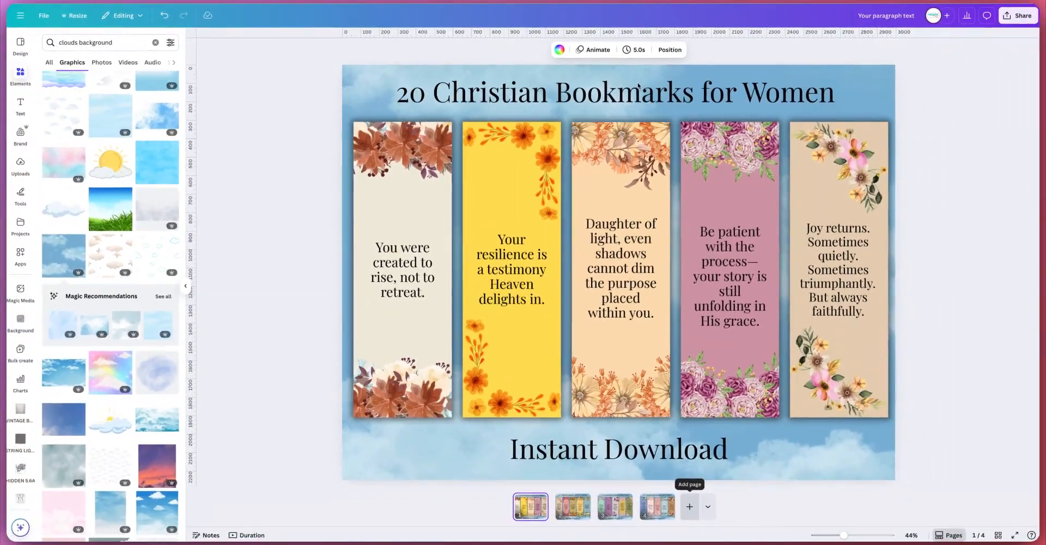
pyautogui.press('BackSpace')
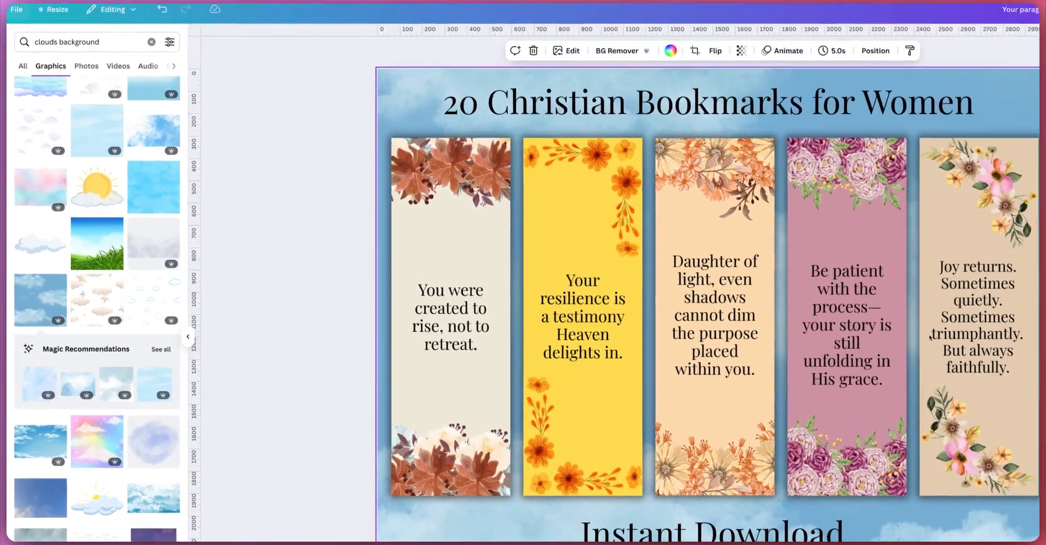
# Step: Create a new custom-size design measuring 11 × 8.5 inches
pyautogui.click(17, 11)
pyautogui.click(33, 85)
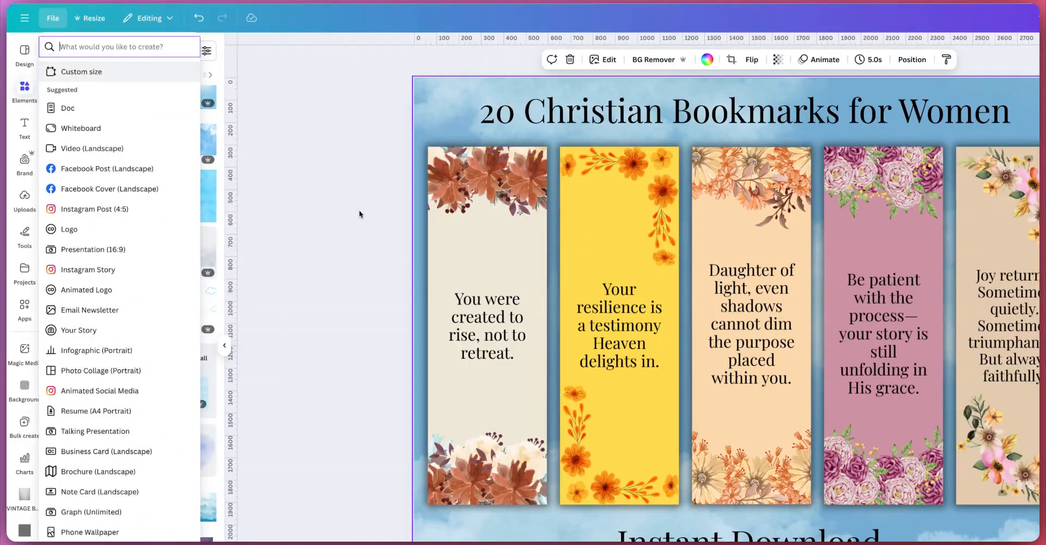
pyautogui.press('Return')
pyautogui.press('Tab')
pyautogui.press('Tab')
pyautogui.press('Return')
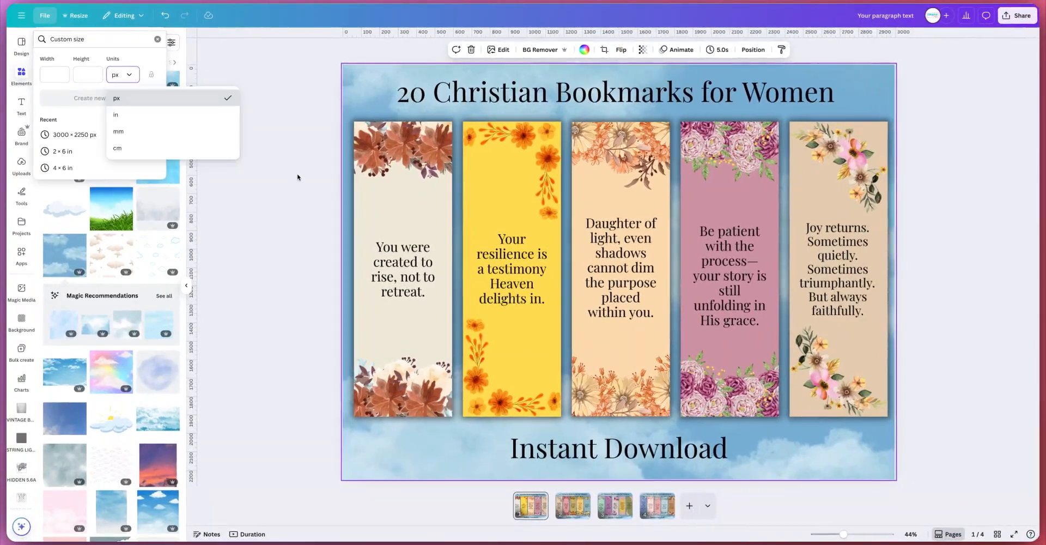
pyautogui.press('Down')
pyautogui.press('Return')
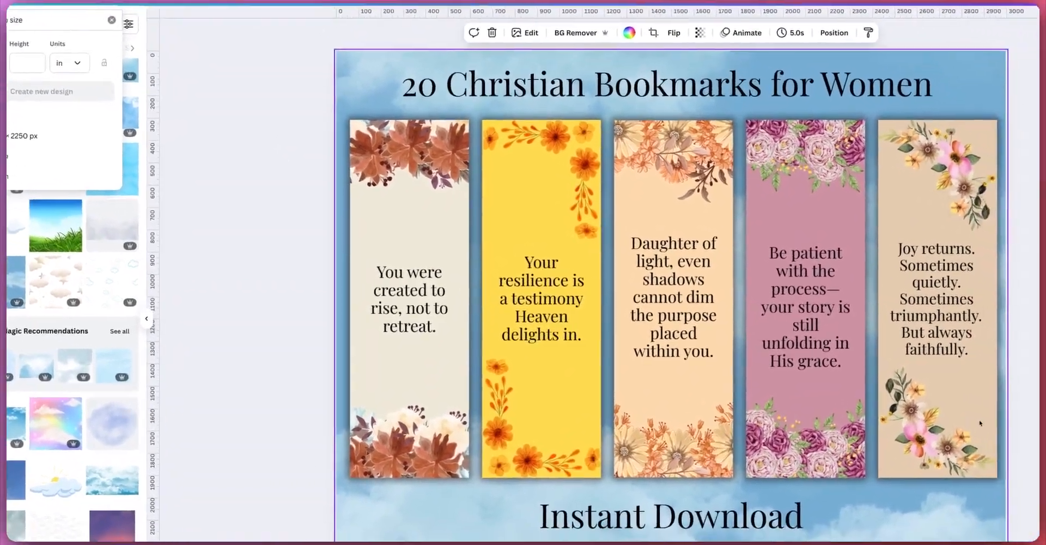
pyautogui.write('11')
pyautogui.press('Tab')
pyautogui.write('8.5')
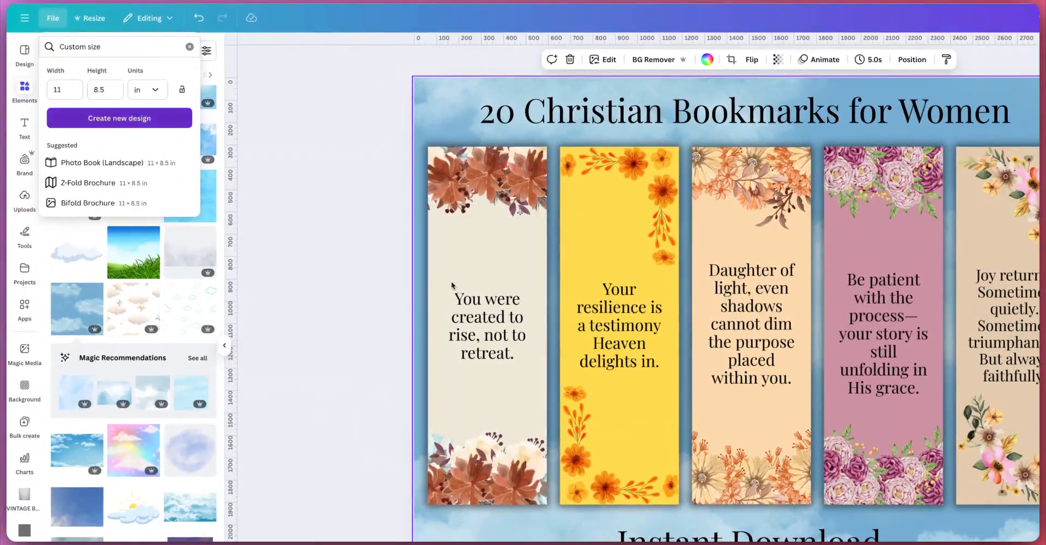
pyautogui.press('Return')
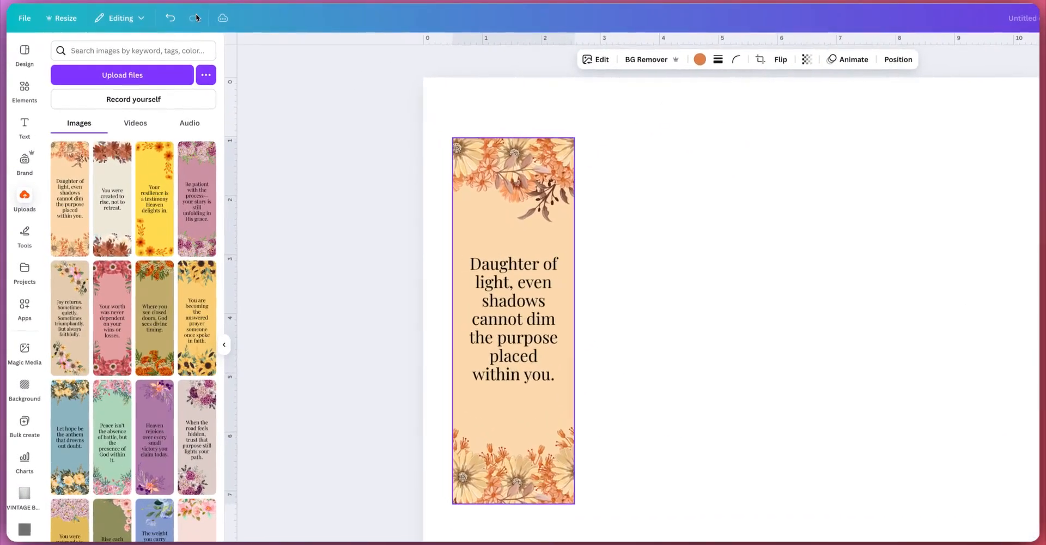
# Step: Add the "You were created to rise" and "Your resilience" bookmarks beside the "Daughter of light" bookmark
pyautogui.moveTo(514, 321); pyautogui.dragTo(749, 323)
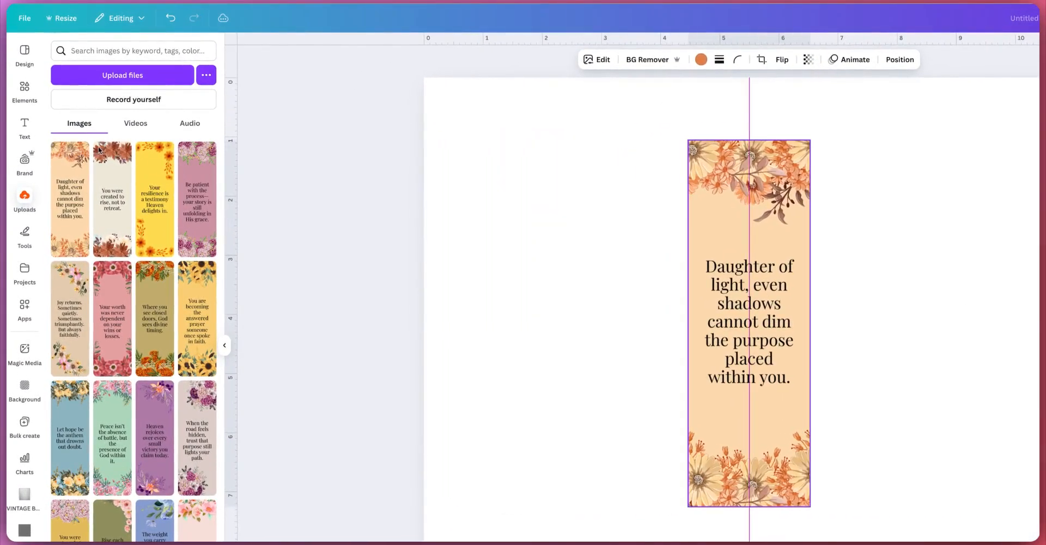
pyautogui.click(105, 214)
pyautogui.moveTo(653, 288); pyautogui.dragTo(658, 283)
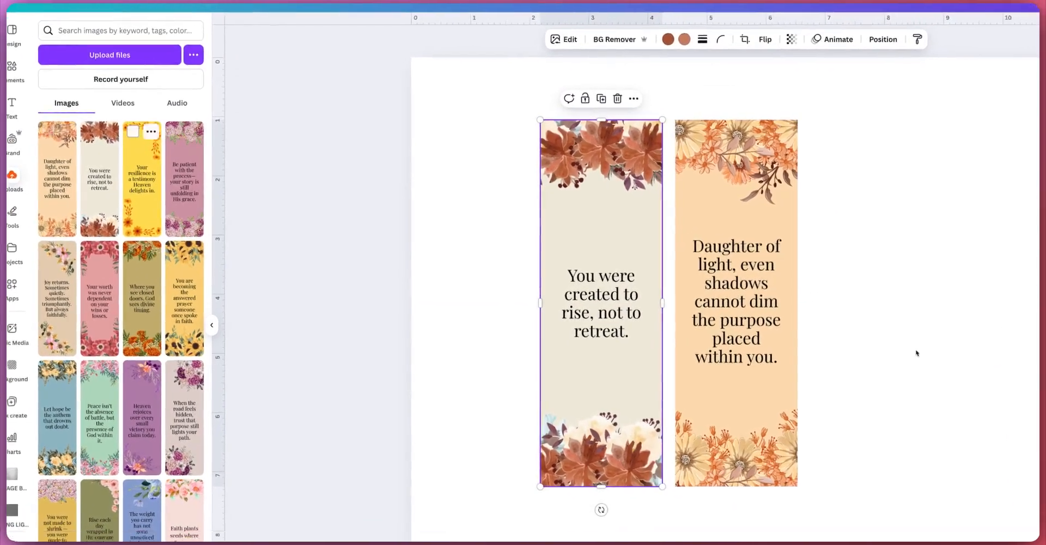
pyautogui.click(146, 192)
pyautogui.moveTo(751, 325); pyautogui.dragTo(526, 309)
pyautogui.moveTo(919, 290); pyautogui.dragTo(857, 283)
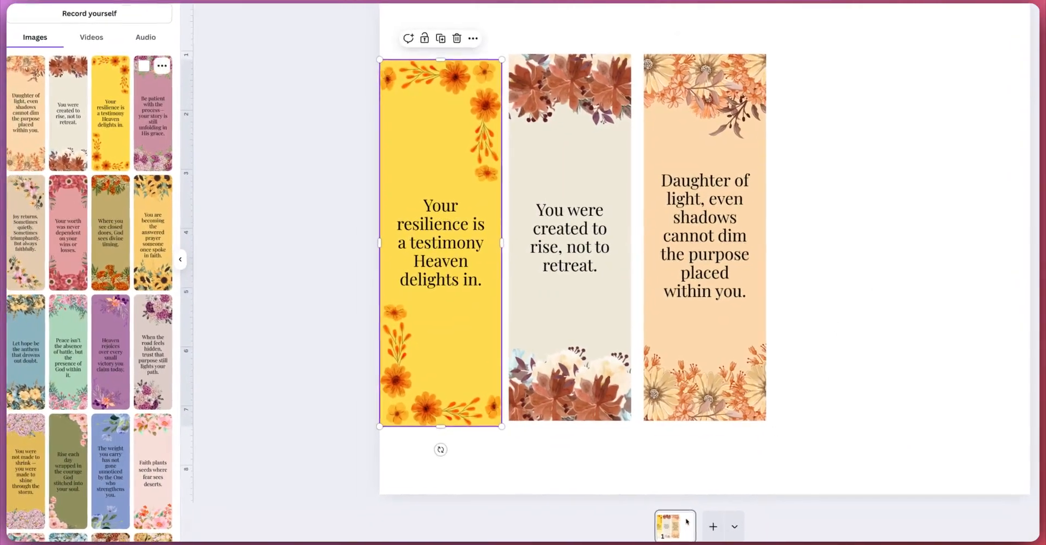
# Step: Add the "Be patient" and "Joy returns" bookmarks to complete a row of five
pyautogui.moveTo(111, 114); pyautogui.dragTo(837, 303)
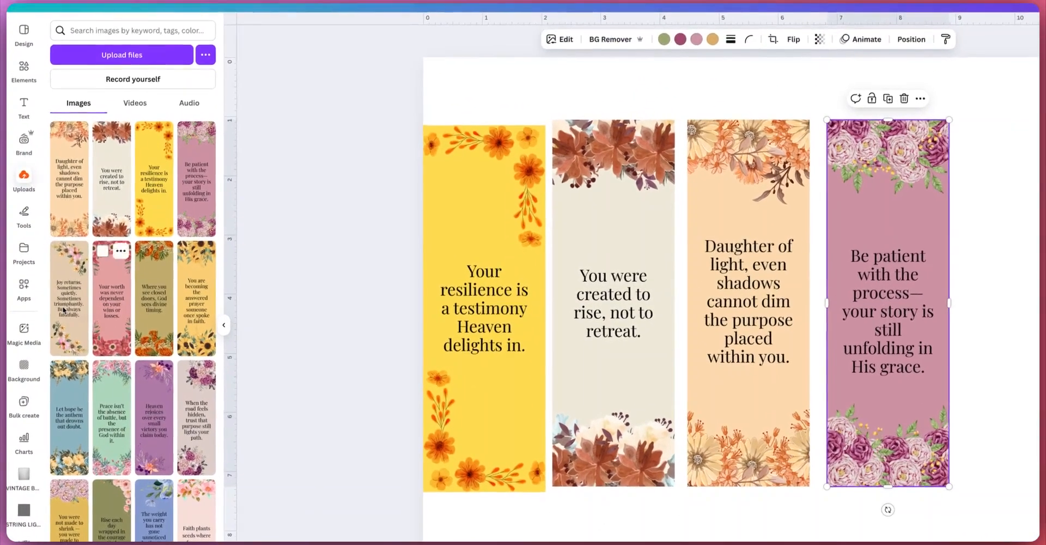
pyautogui.click(28, 239)
pyautogui.moveTo(757, 316); pyautogui.dragTo(1016, 305)
# Step: Select all five bookmarks and align them in a row
pyautogui.moveTo(1045, 273); pyautogui.dragTo(273, 305)
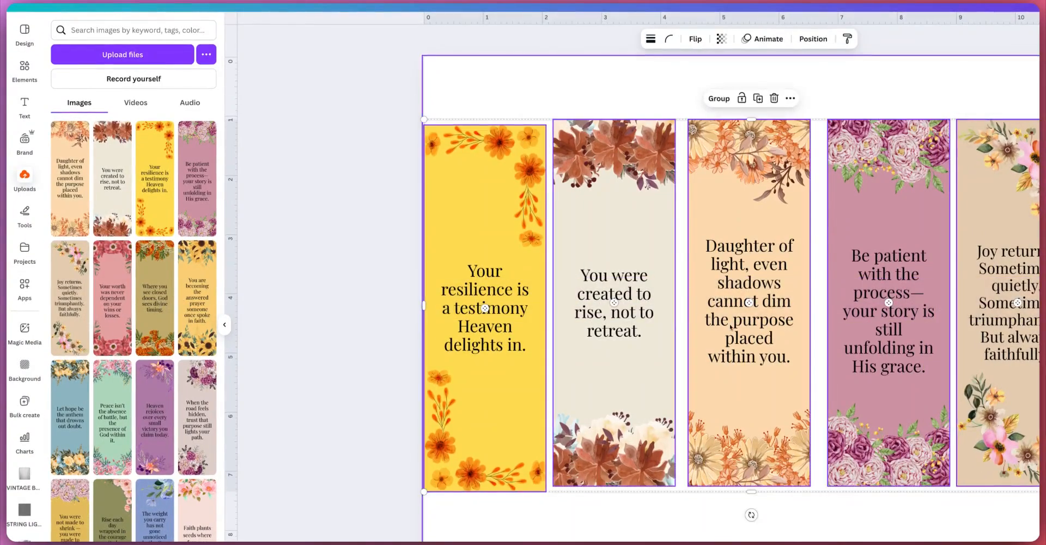
pyautogui.click(812, 39)
pyautogui.click(99, 273)
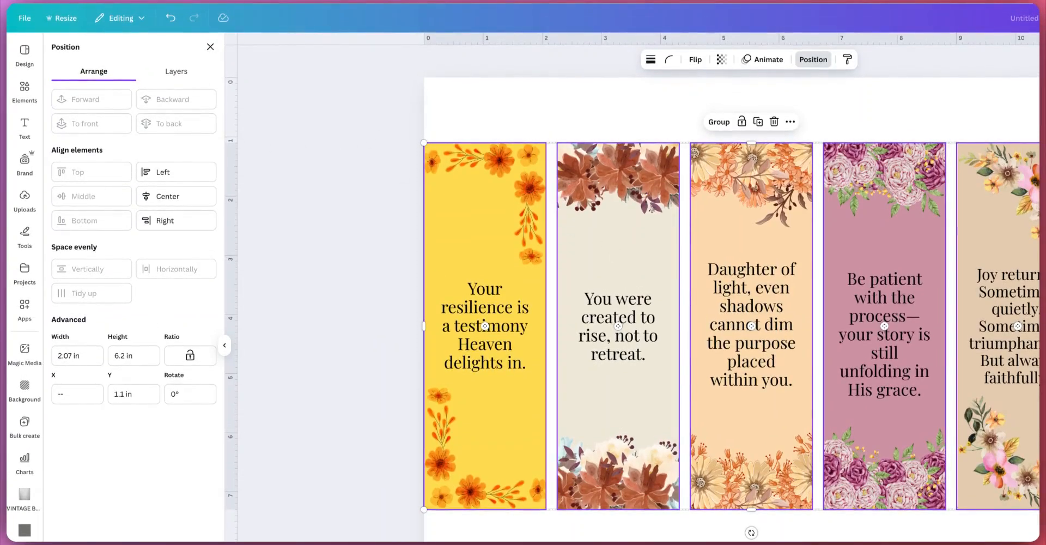
pyautogui.click(211, 47)
# Step: Nudge the "Joy returns" bookmark into place at the end of the row
pyautogui.click(327, 261)
pyautogui.moveTo(1013, 359); pyautogui.dragTo(1002, 360)
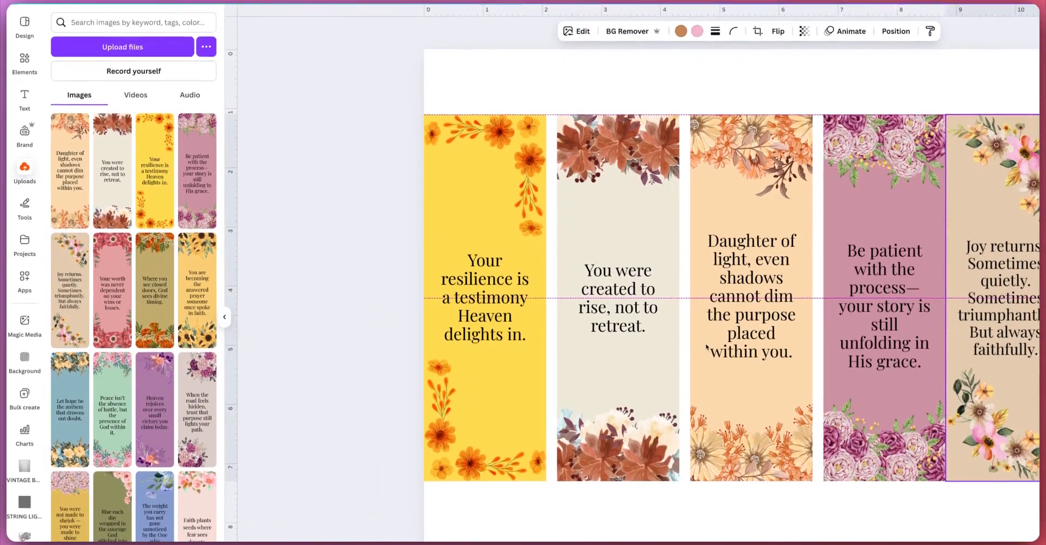
pyautogui.press('Right')
pyautogui.press('Right')
pyautogui.press('Right')
pyautogui.press('Right')
pyautogui.press('Right')
pyautogui.press('Right')
pyautogui.press('Right')
pyautogui.press('Right')
pyautogui.press('Right')
pyautogui.press('Right')
pyautogui.press('Right')
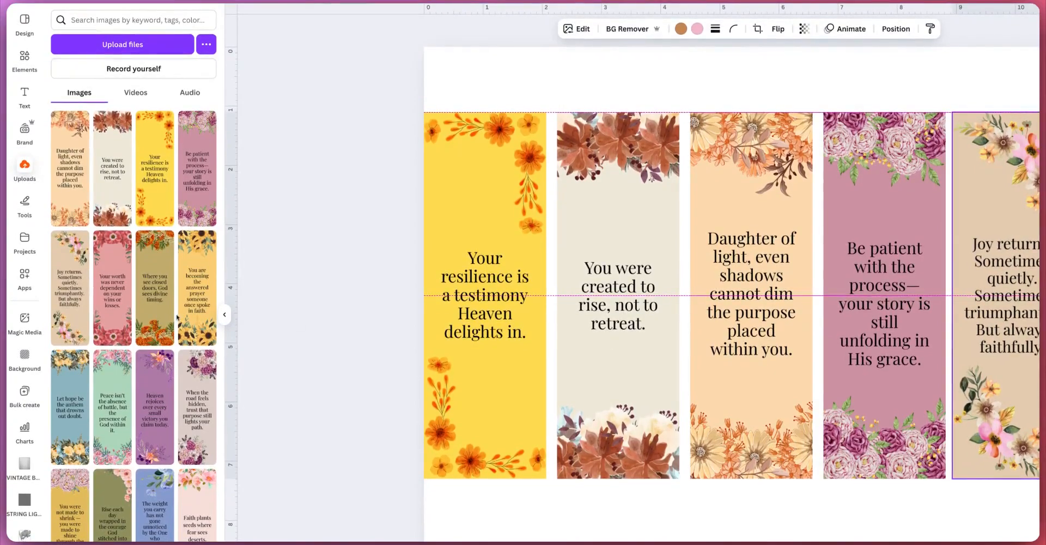
pyautogui.press('Left')
pyautogui.press('Left')
pyautogui.press('Left')
pyautogui.press('Left')
pyautogui.press('Left')
pyautogui.press('Left')
pyautogui.press('Left')
pyautogui.press('Left')
pyautogui.press('Left')
pyautogui.press('Left')
pyautogui.press('Left')
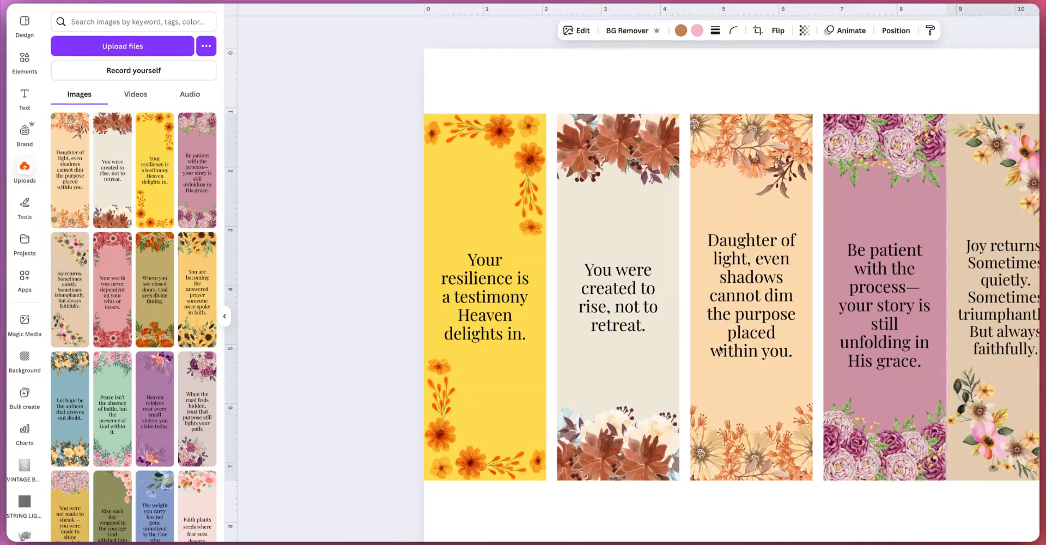
pyautogui.press('Right')
pyautogui.press('Right')
pyautogui.press('Right')
pyautogui.press('Right')
pyautogui.press('Right')
pyautogui.press('Right')
# Step: Nudge the other bookmarks rightward to space the row evenly
pyautogui.click(871, 346)
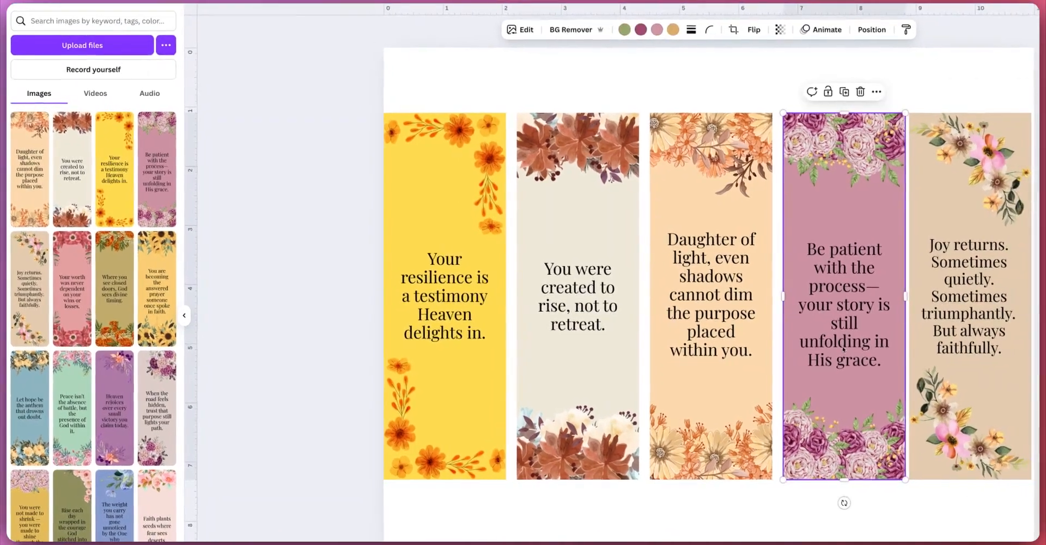
pyautogui.click(733, 333)
pyautogui.press('Right')
pyautogui.press('Right')
pyautogui.press('Right')
pyautogui.press('Right')
pyautogui.press('Right')
pyautogui.press('Right')
pyautogui.press('Right')
pyautogui.press('Right')
pyautogui.press('Right')
pyautogui.press('Right')
pyautogui.press('Right')
pyautogui.press('Right')
pyautogui.click(598, 337)
pyautogui.press('Right')
pyautogui.press('Right')
pyautogui.press('Right')
pyautogui.press('Right')
pyautogui.press('Right')
pyautogui.press('Right')
pyautogui.press('Right')
pyautogui.press('Right')
pyautogui.press('Right')
pyautogui.press('Right')
pyautogui.press('Right')
pyautogui.press('Right')
pyautogui.press('Right')
pyautogui.press('Right')
pyautogui.press('Right')
pyautogui.press('Right')
pyautogui.press('Right')
pyautogui.press('Right')
pyautogui.press('Right')
pyautogui.press('Right')
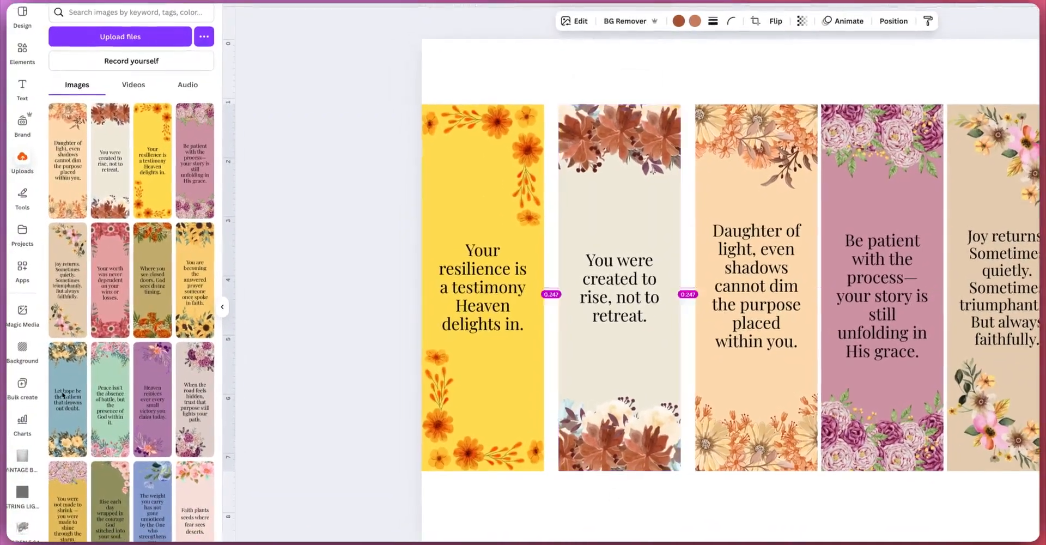
pyautogui.click(466, 348)
pyautogui.press('Right')
pyautogui.press('Right')
pyautogui.press('Right')
pyautogui.press('Right')
pyautogui.press('Right')
pyautogui.press('Right')
pyautogui.press('Right')
pyautogui.press('Right')
pyautogui.press('Right')
pyautogui.press('Right')
pyautogui.press('Right')
pyautogui.press('Right')
pyautogui.press('Right')
pyautogui.press('Right')
pyautogui.press('Right')
pyautogui.press('Right')
pyautogui.press('Right')
pyautogui.press('Right')
pyautogui.press('Right')
pyautogui.press('Right')
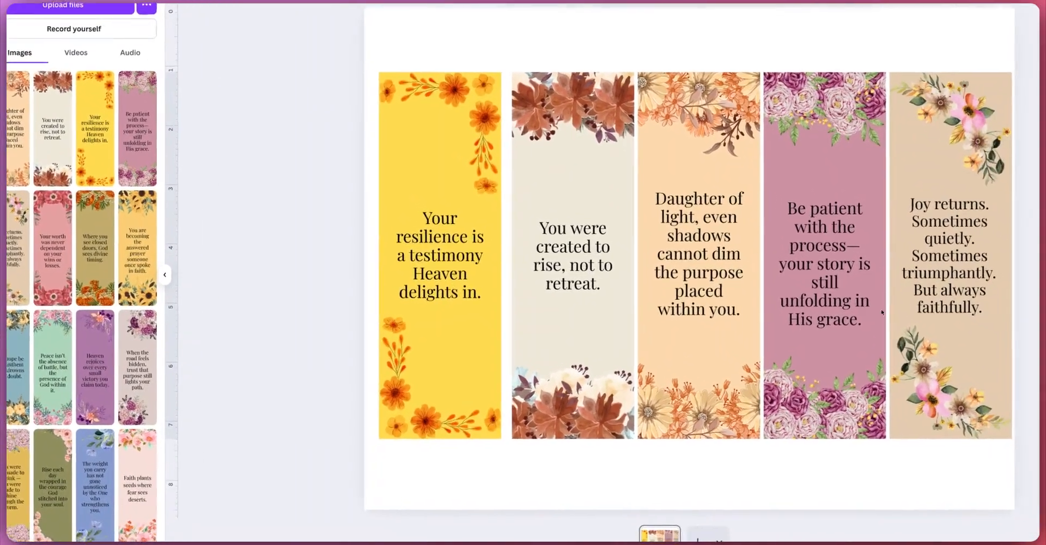
# Step: Select all bookmarks to check their position, then deselect
pyautogui.moveTo(368, 203); pyautogui.dragTo(980, 343)
pyautogui.moveTo(911, 306); pyautogui.dragTo(911, 307)
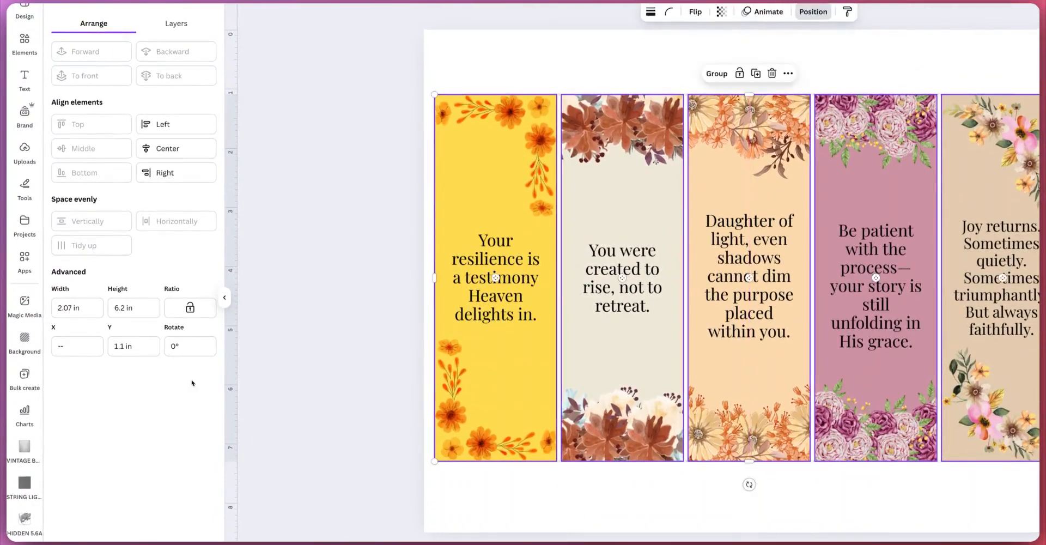
pyautogui.click(349, 355)
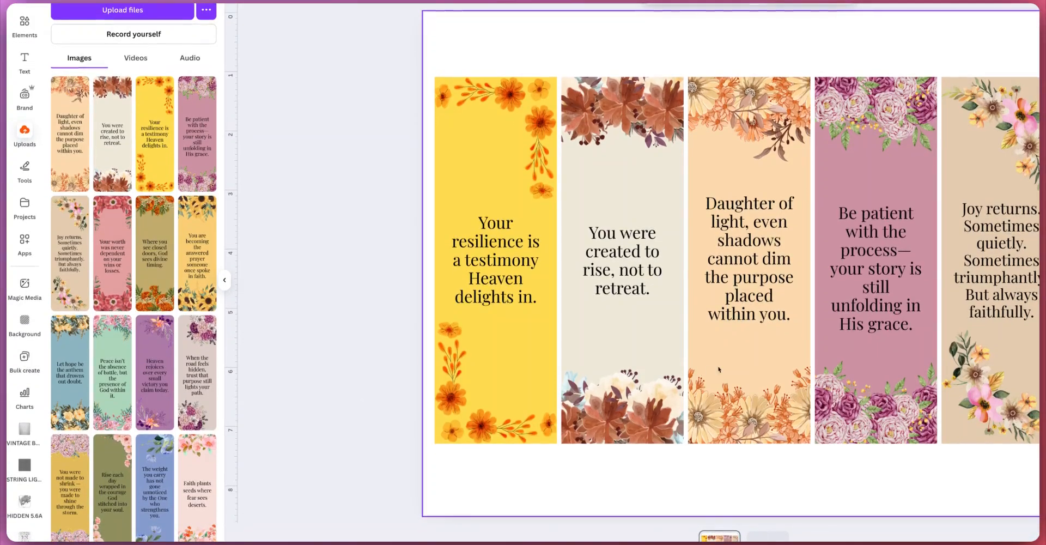
# Step: Draw a dashed vertical cut line of weight 1 between the first and second bookmarks
pyautogui.press('l')
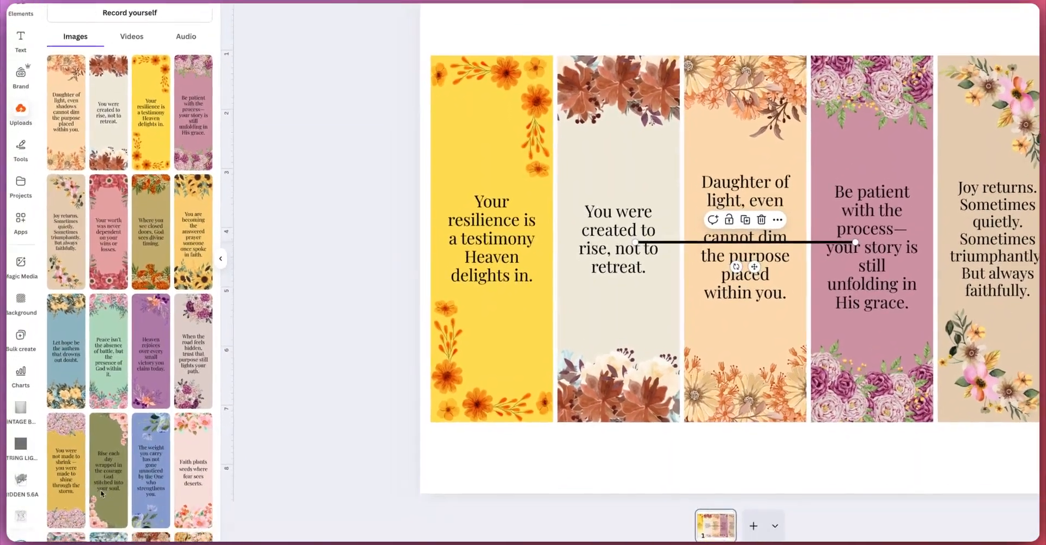
pyautogui.click(638, 2)
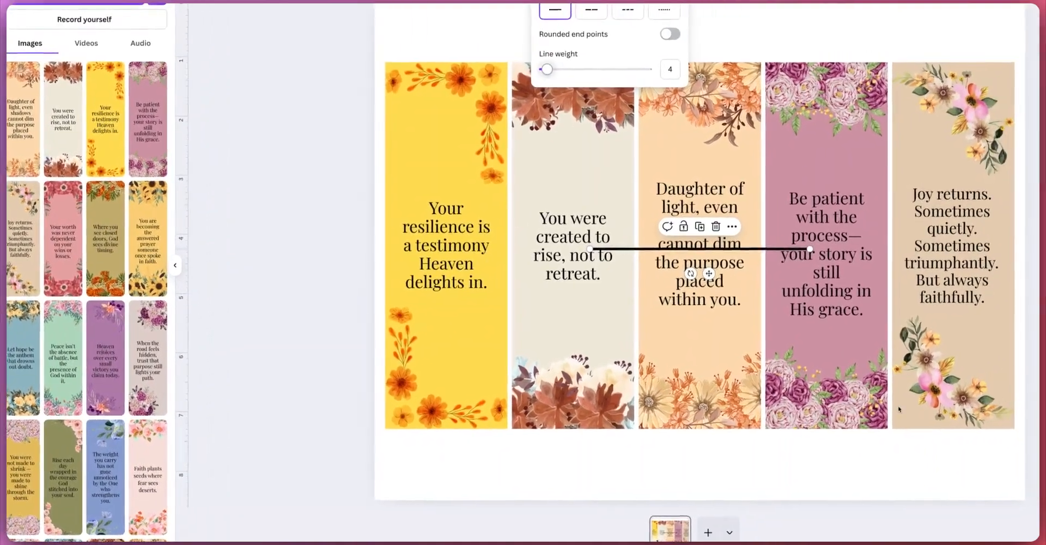
pyautogui.moveTo(547, 69); pyautogui.dragTo(543, 69)
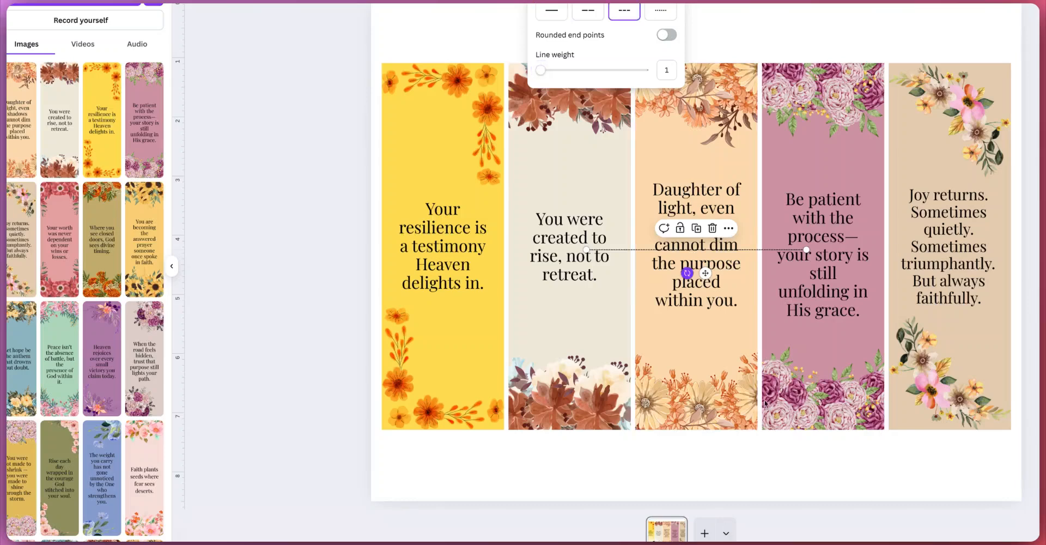
pyautogui.moveTo(751, 346); pyautogui.dragTo(762, 274)
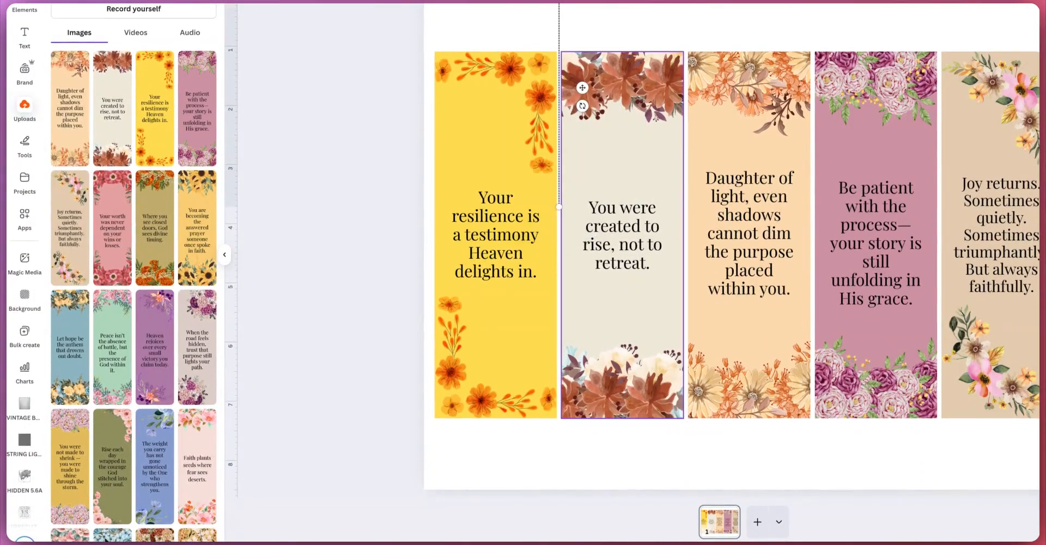
pyautogui.moveTo(559, 195); pyautogui.dragTo(559, 474)
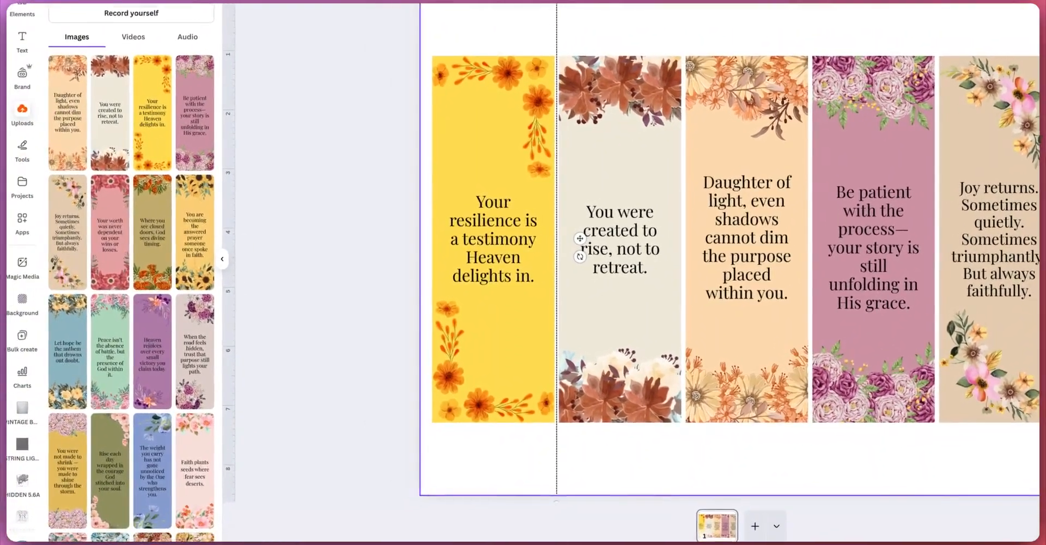
# Step: Duplicate the dashed cut line and place the copies between each of the remaining bookmarks
pyautogui.hotkey('ctrl', 'd')
pyautogui.moveTo(531, 295); pyautogui.dragTo(838, 278)
pyautogui.hotkey('ctrl', 'v')
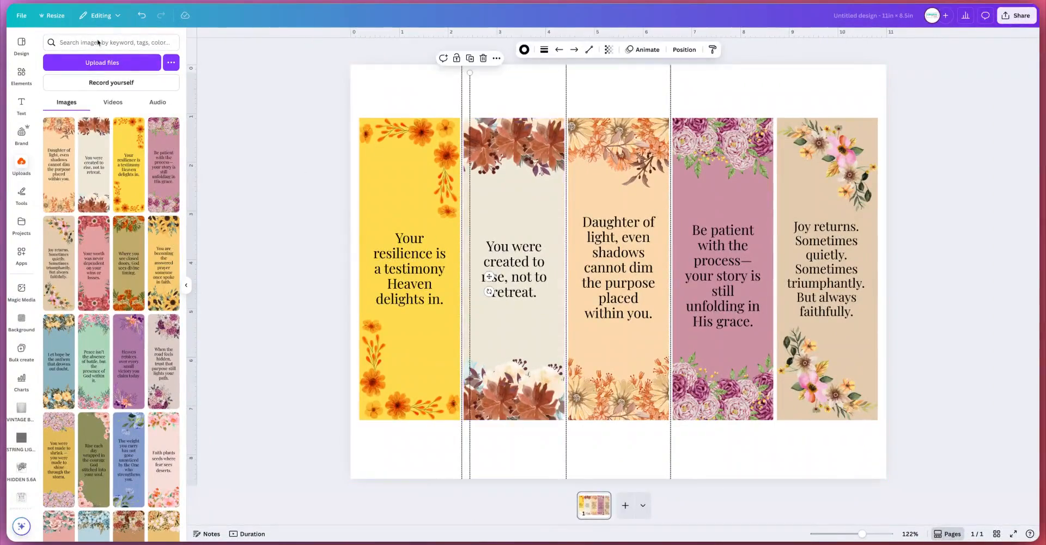
pyautogui.moveTo(710, 289); pyautogui.dragTo(776, 275)
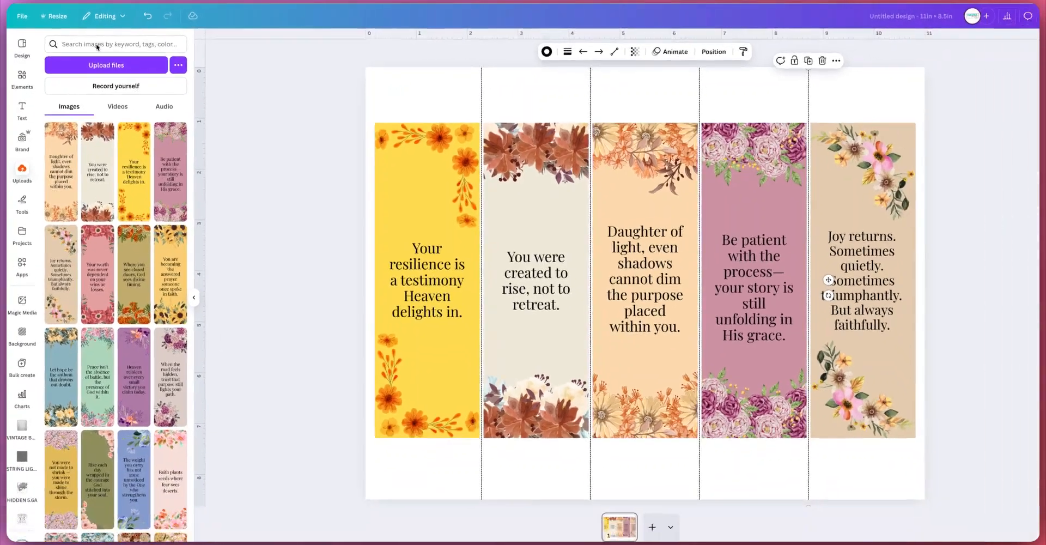
pyautogui.press('Escape')
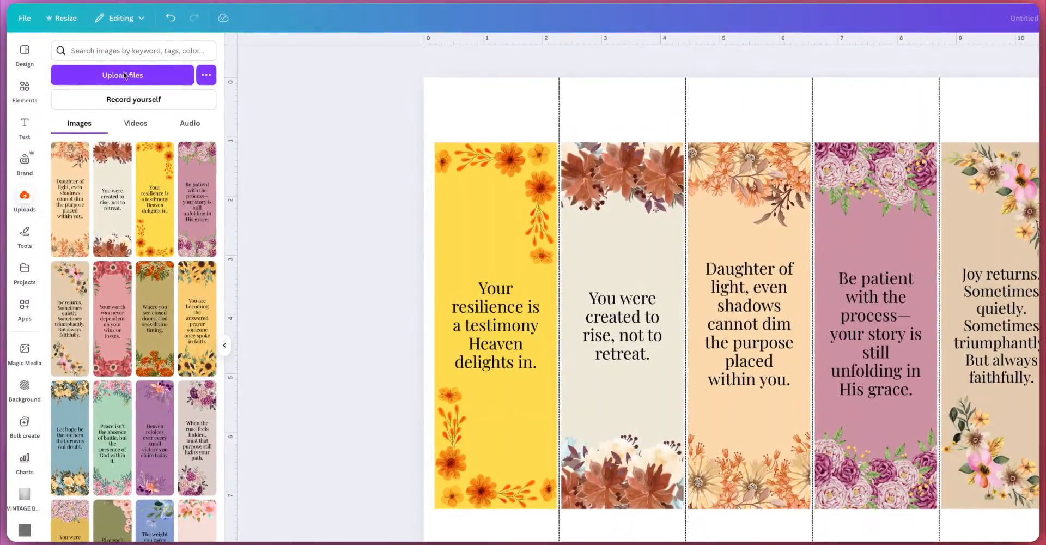
# Step: Duplicate the sheet page and swap its first bookmark for the "Joy returns" design
pyautogui.rightClick(725, 301)
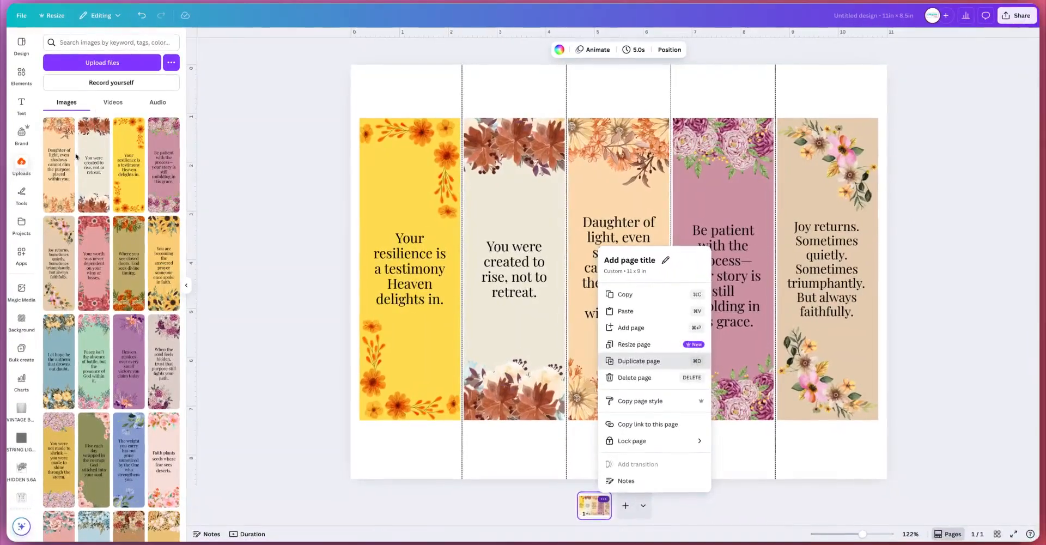
pyautogui.click(639, 361)
pyautogui.moveTo(59, 263); pyautogui.dragTo(406, 272)
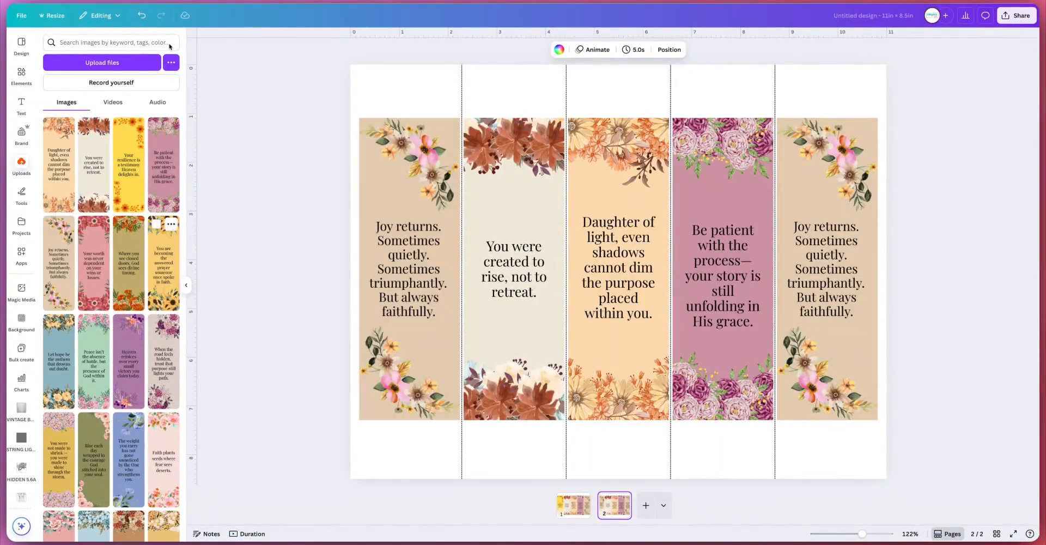
# Step: Replace the other bookmarks on page 2 with the "Your worth", "Where you see closed doors", "You are becoming" and "Let hope" designs
pyautogui.moveTo(94, 263); pyautogui.dragTo(513, 269)
pyautogui.moveTo(128, 263); pyautogui.dragTo(679, 381)
pyautogui.moveTo(126, 247); pyautogui.dragTo(812, 349)
pyautogui.moveTo(18, 376); pyautogui.dragTo(942, 321)
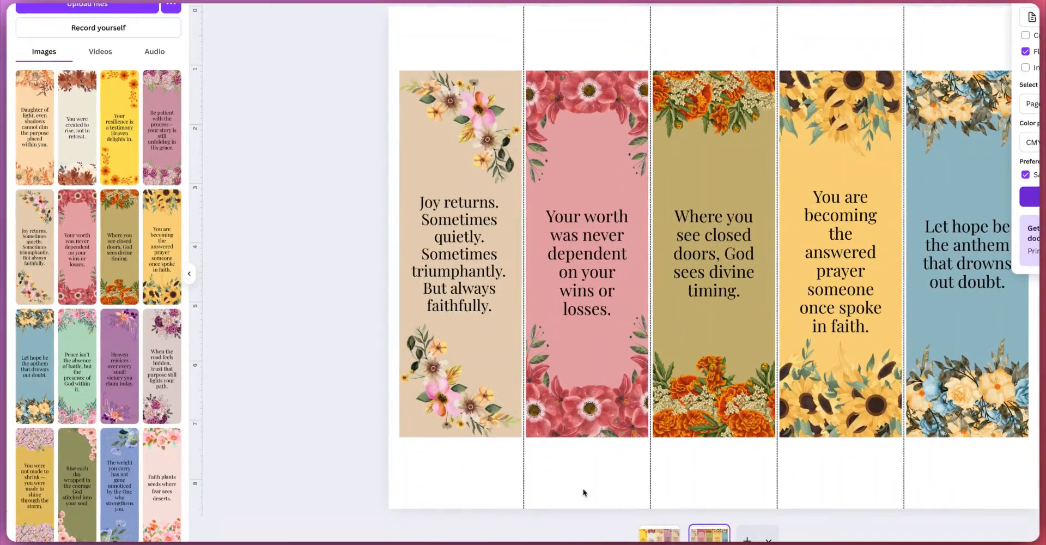
# Step: In the new Etsy listing, search the categories for bookmark and select Bookmarks
pyautogui.press('super+c')
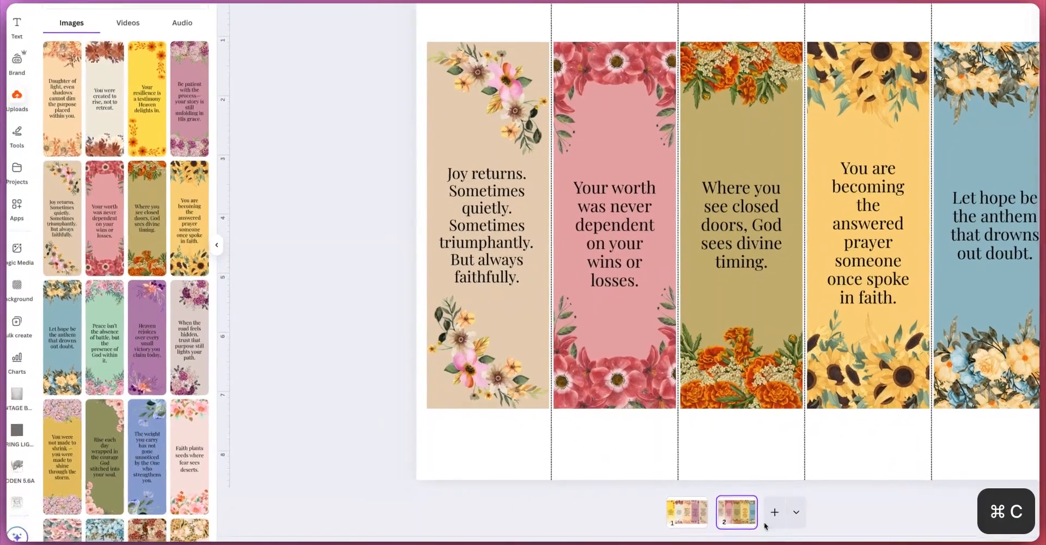
pyautogui.press('super+v')
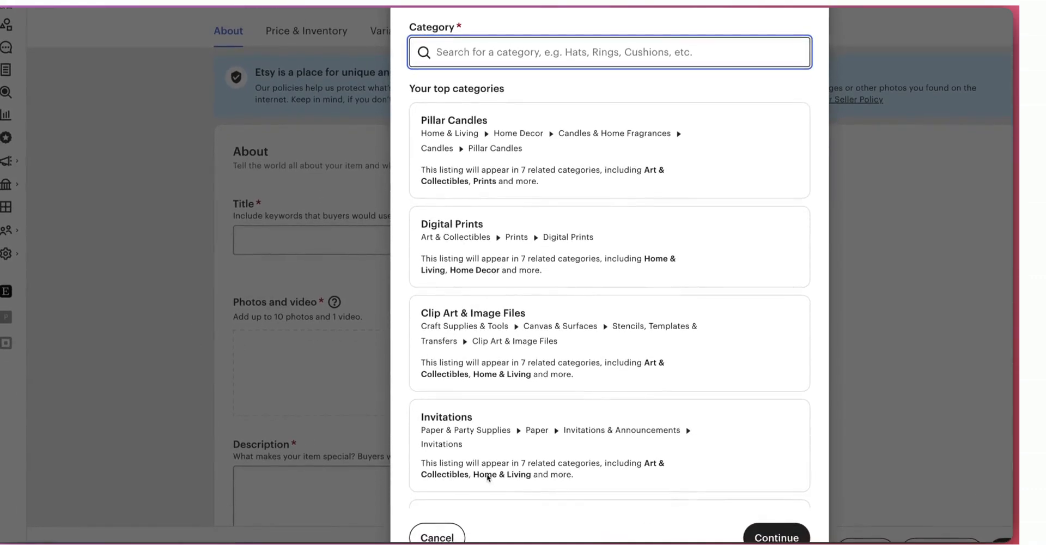
pyautogui.write('book')
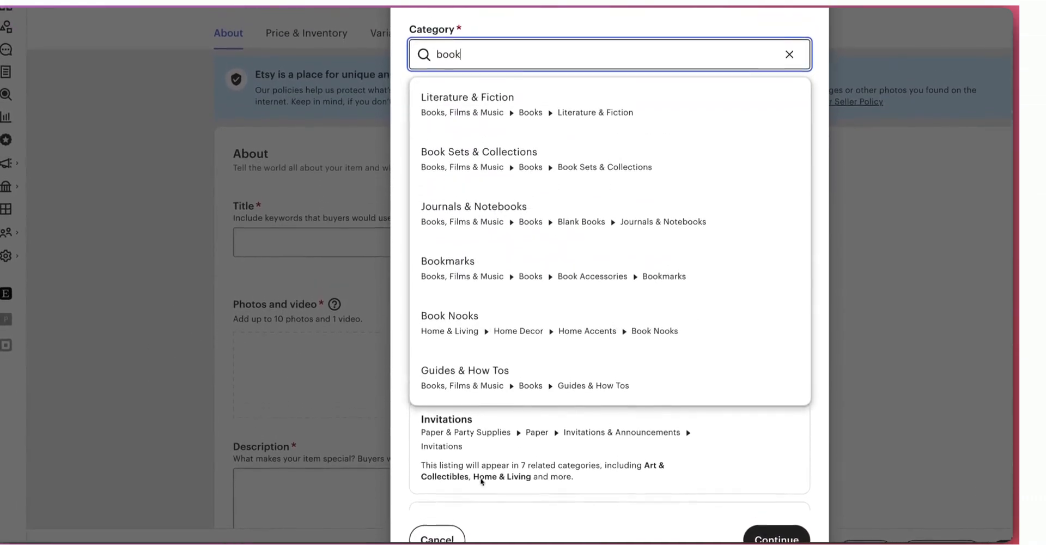
pyautogui.write('mark')
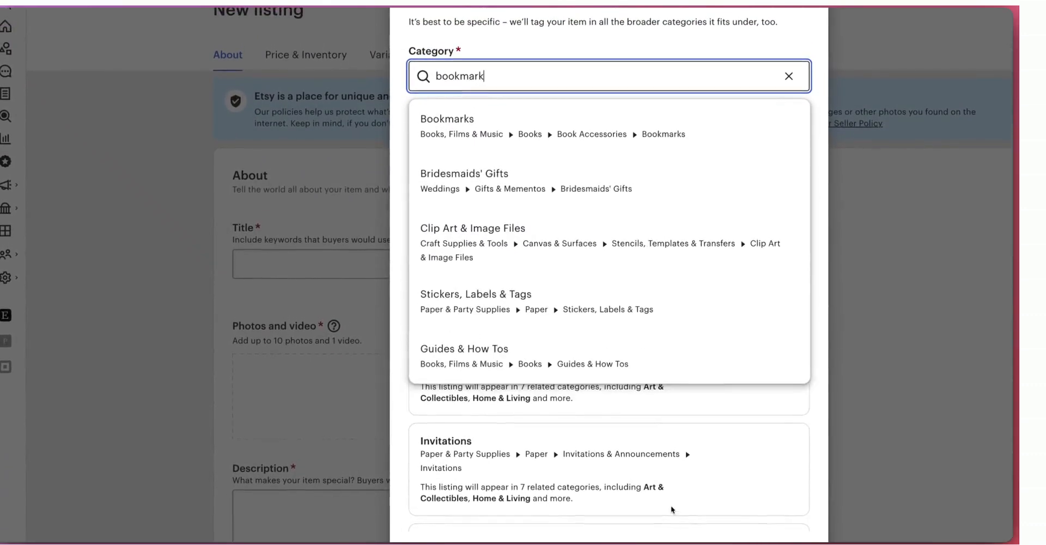
pyautogui.press('Down')
pyautogui.press('Return')
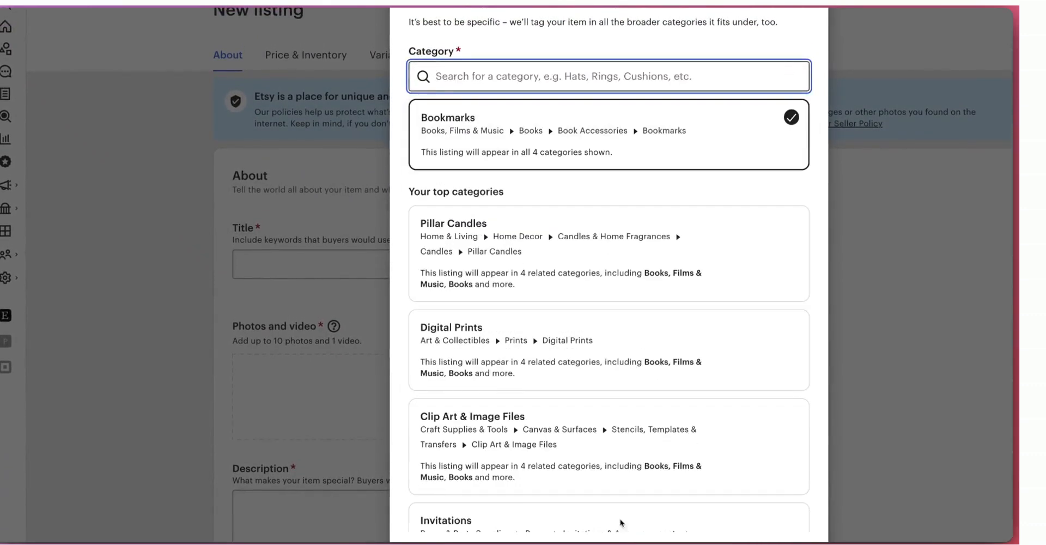
# Step: Continue from the category dialog to the listing basics
pyautogui.scroll(-3, 525, 97)
pyautogui.press('super+c')
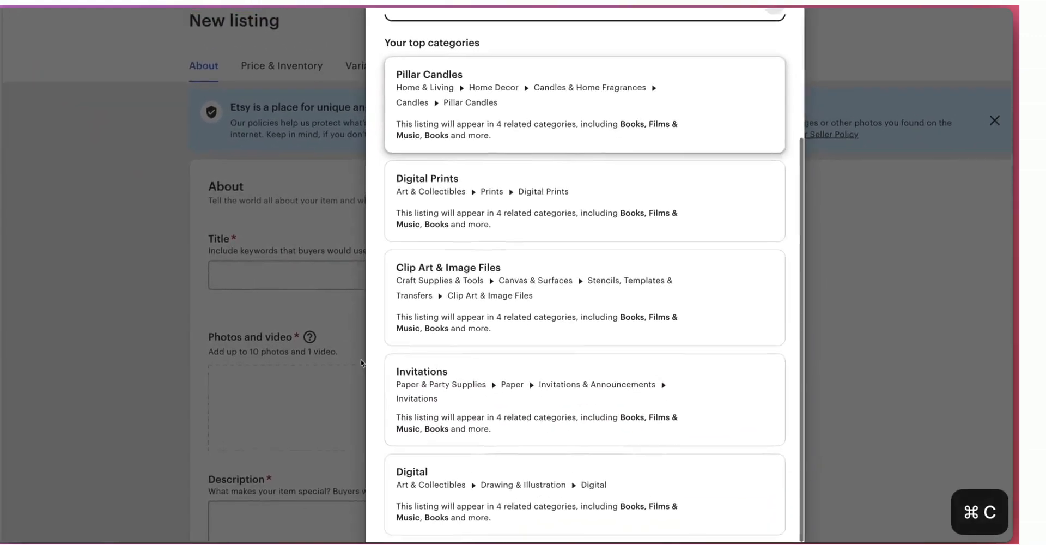
pyautogui.scroll(3, 361, 363)
pyautogui.press('super+v')
pyautogui.scroll(-2, 536, 493)
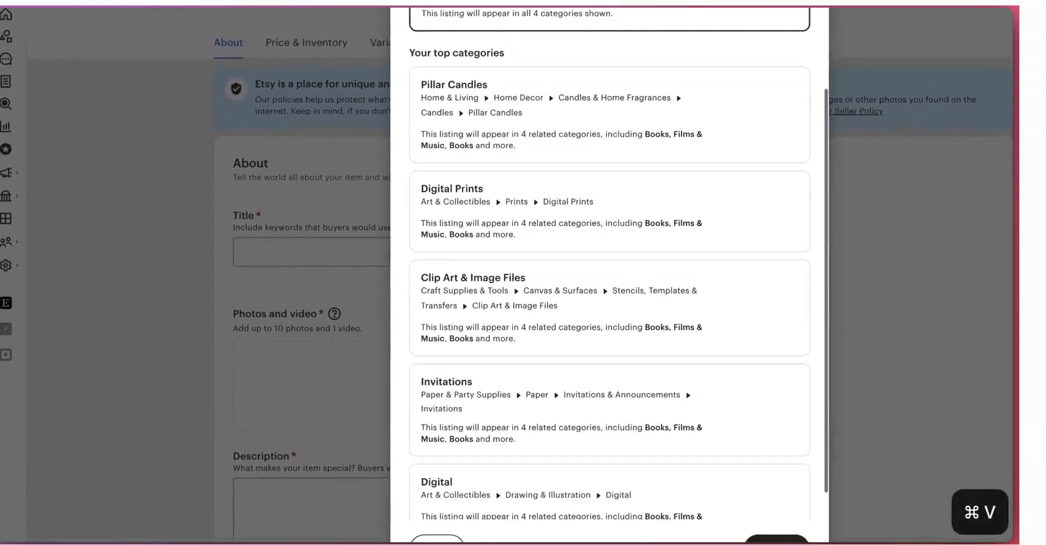
pyautogui.scroll(-1, 610, 104)
pyautogui.click(776, 540)
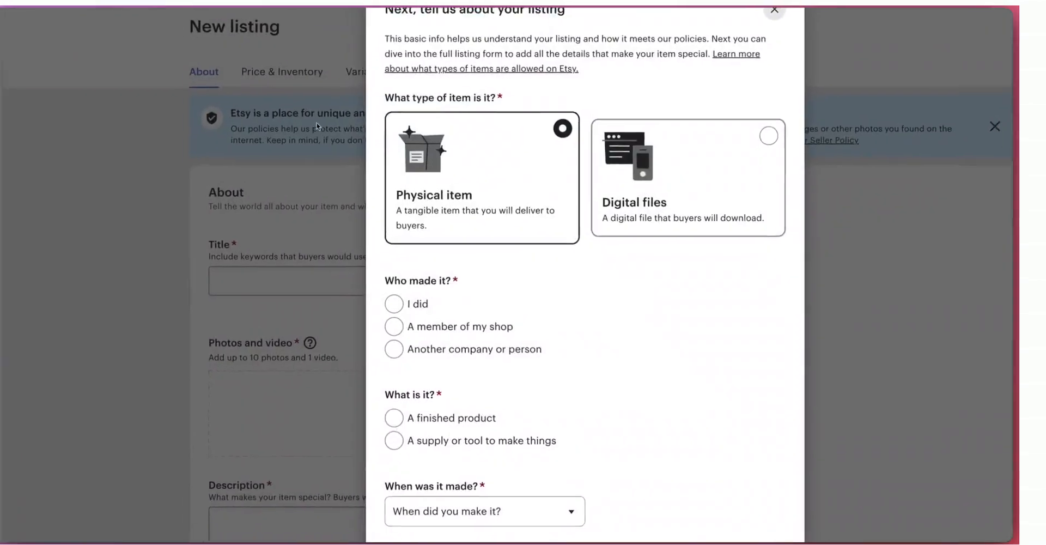
# Step: Mark the item as digital files, made by me, and a finished product
pyautogui.press('super+c')
pyautogui.click(643, 142)
pyautogui.scroll(-2, 641, 510)
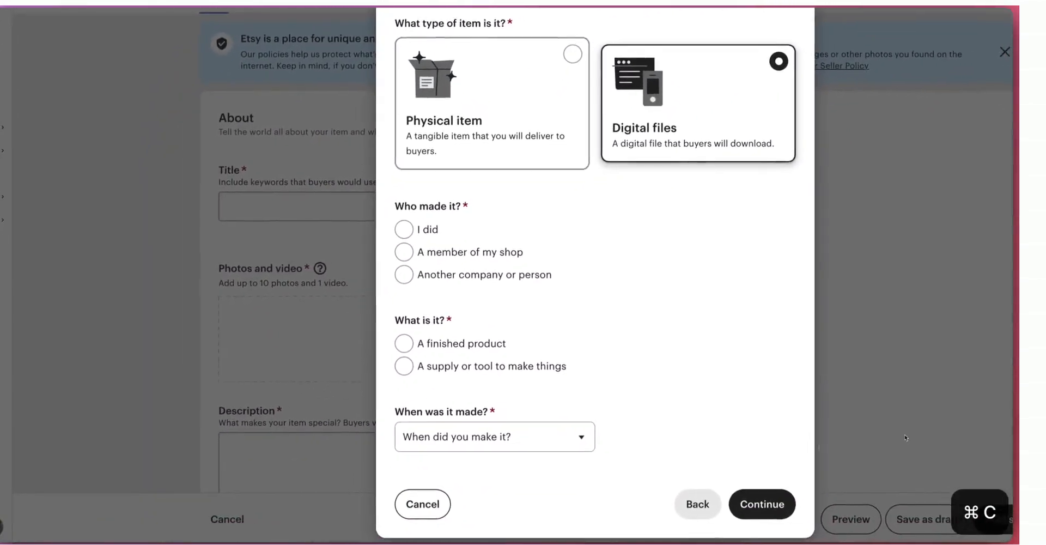
pyautogui.press('BackSpace')
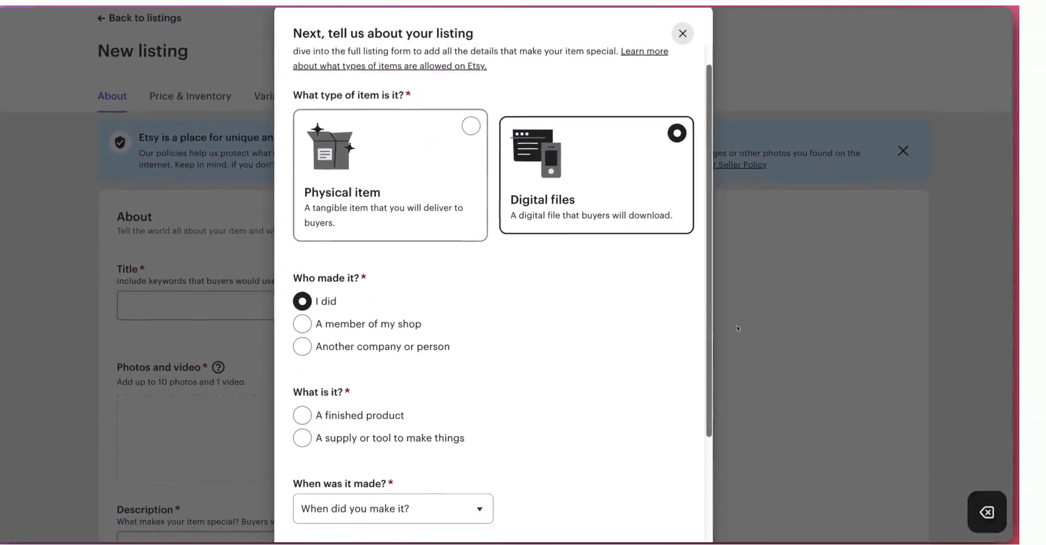
pyautogui.press('super+v')
pyautogui.scroll(-2, 678, 110)
pyautogui.click(302, 338)
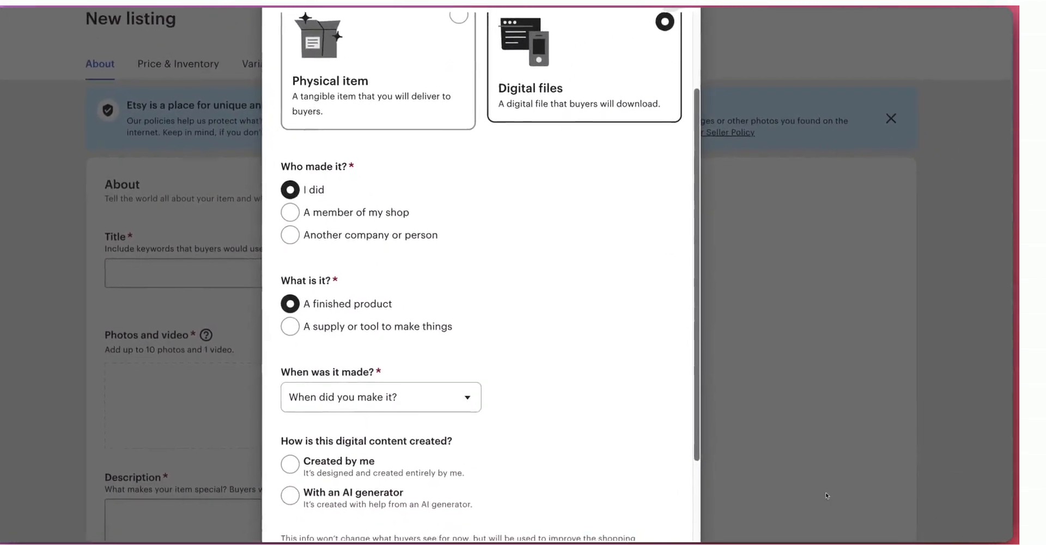
# Step: Set when it was made to 2020 - 2025 and the digital content as created by me
pyautogui.scroll(-2, 480, 305)
pyautogui.click(382, 301)
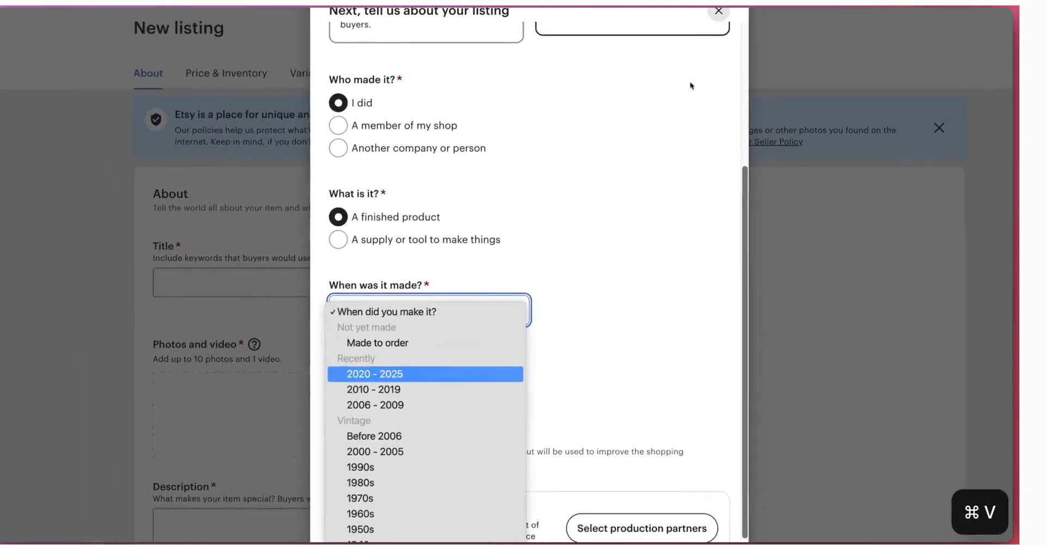
pyautogui.press('Return')
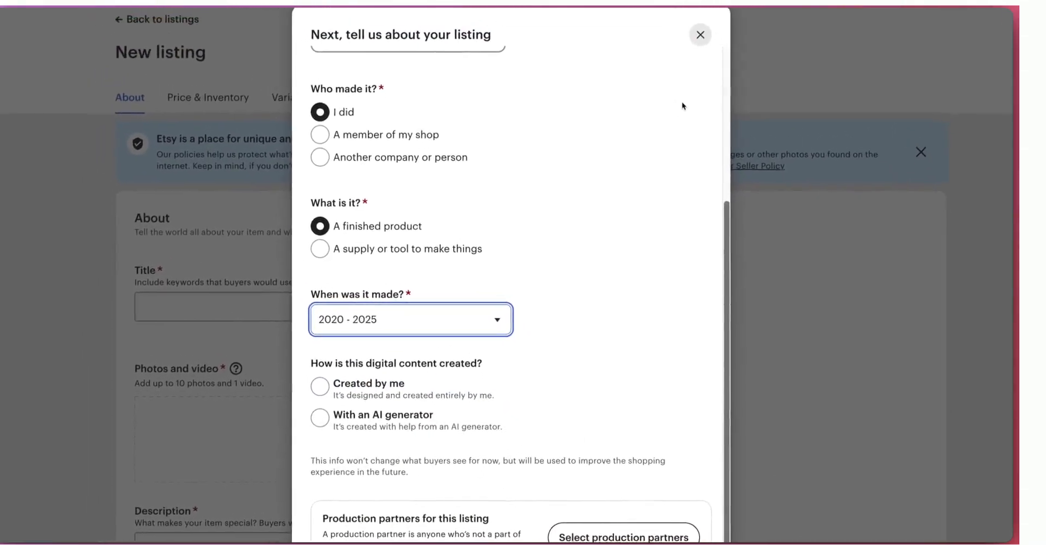
pyautogui.click(321, 386)
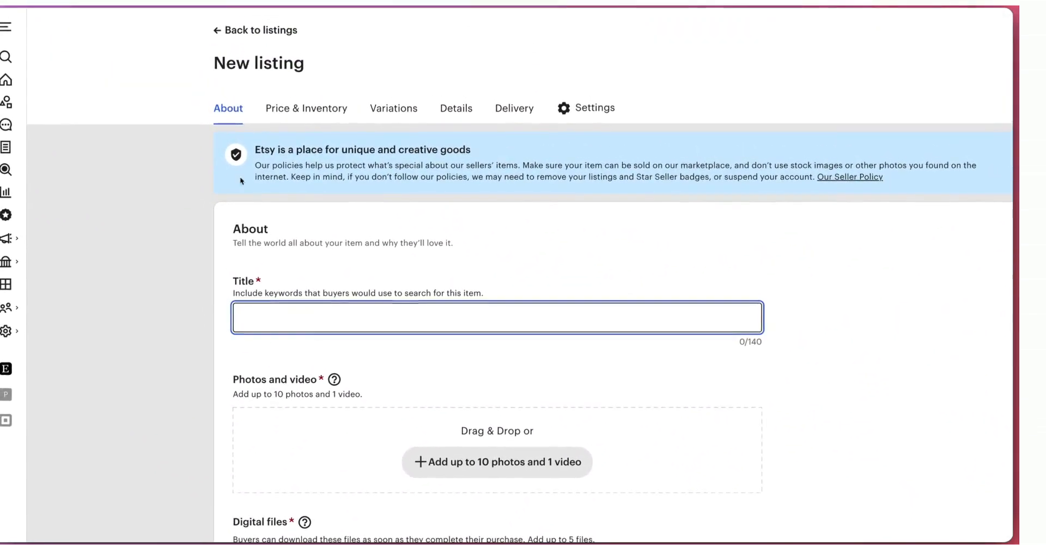
# Step: Title the listing "20 Christian Bookmarks for Women"
pyautogui.scroll(-3, 155, 312)
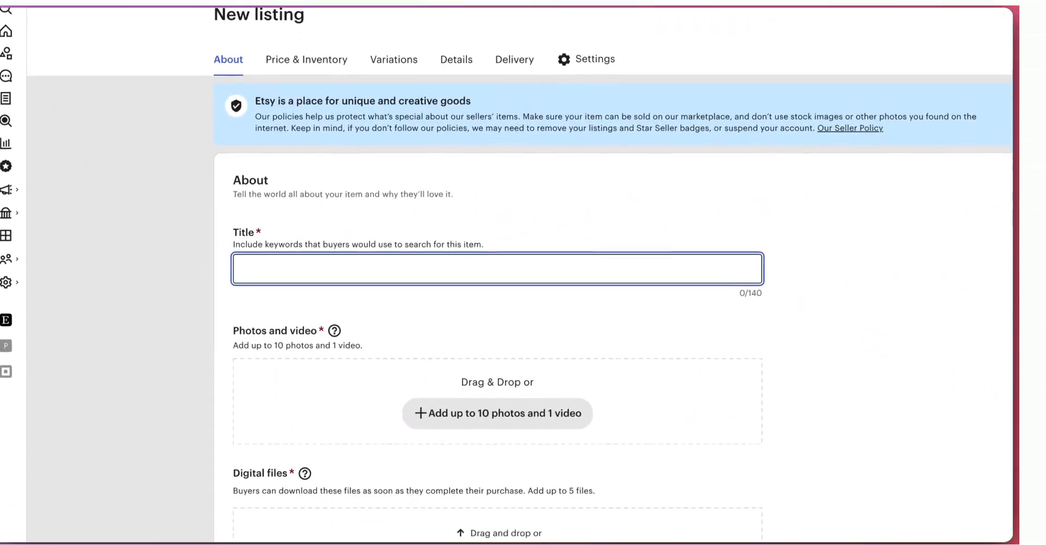
pyautogui.write('20')
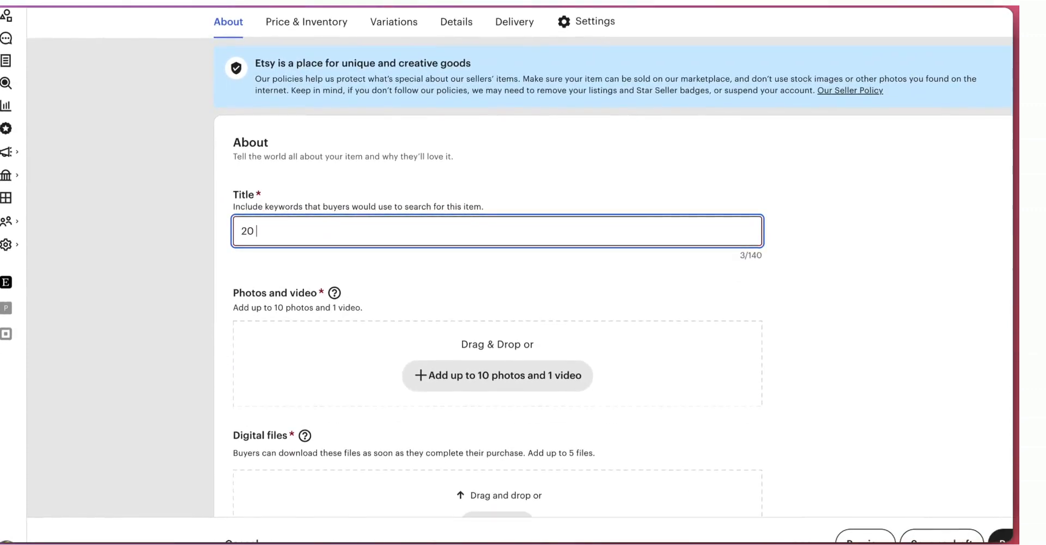
pyautogui.write(' Christian')
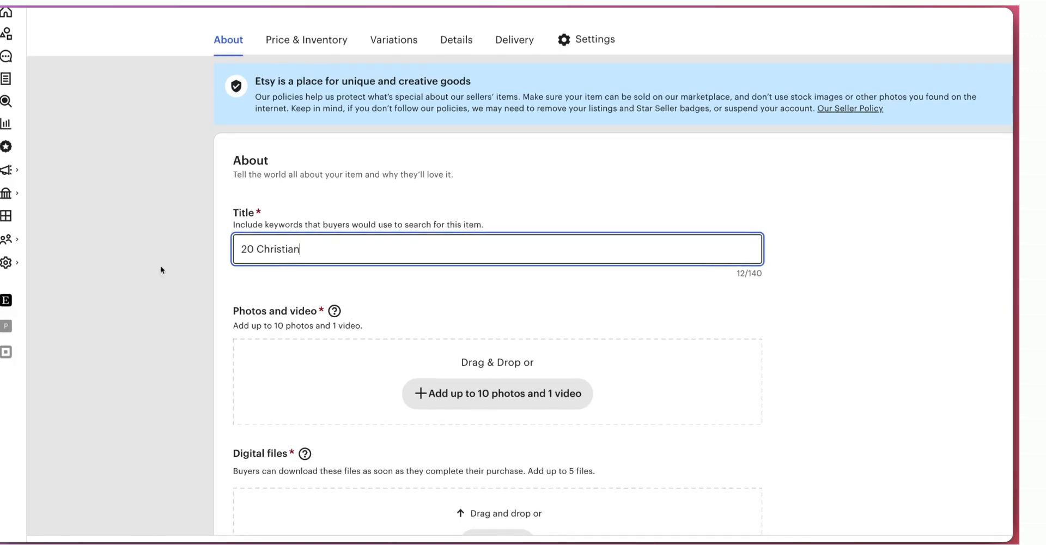
pyautogui.write(' Bookmarks')
pyautogui.scroll(-1, 157, 338)
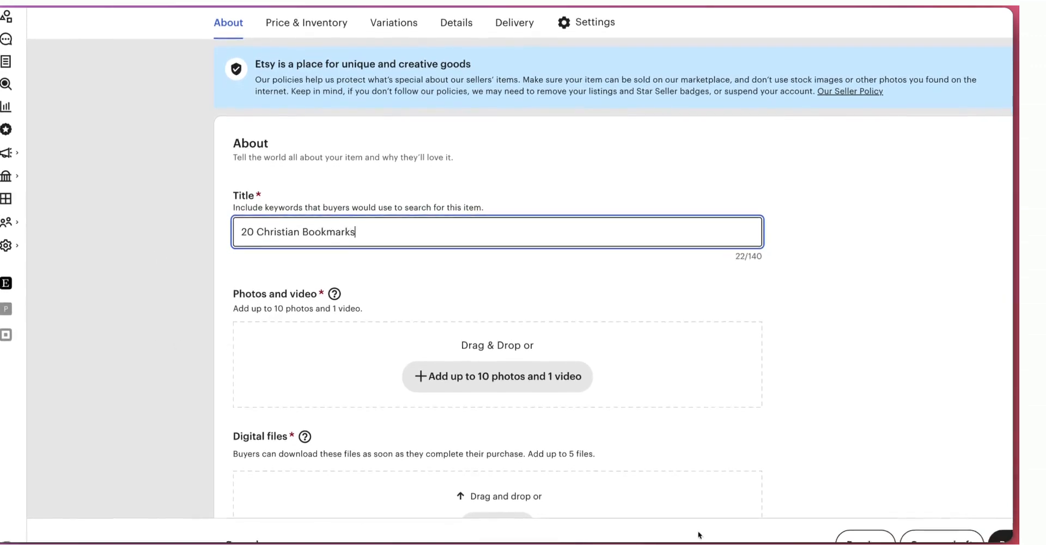
pyautogui.write('for wom')
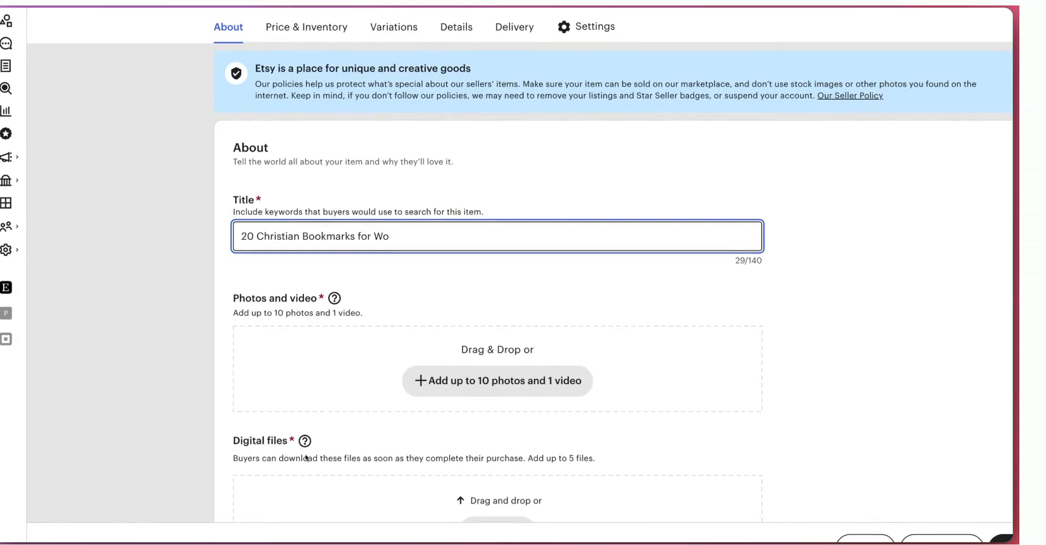
pyautogui.write('men')
pyautogui.scroll(1, 567, 227)
pyautogui.scroll(-3, 607, 467)
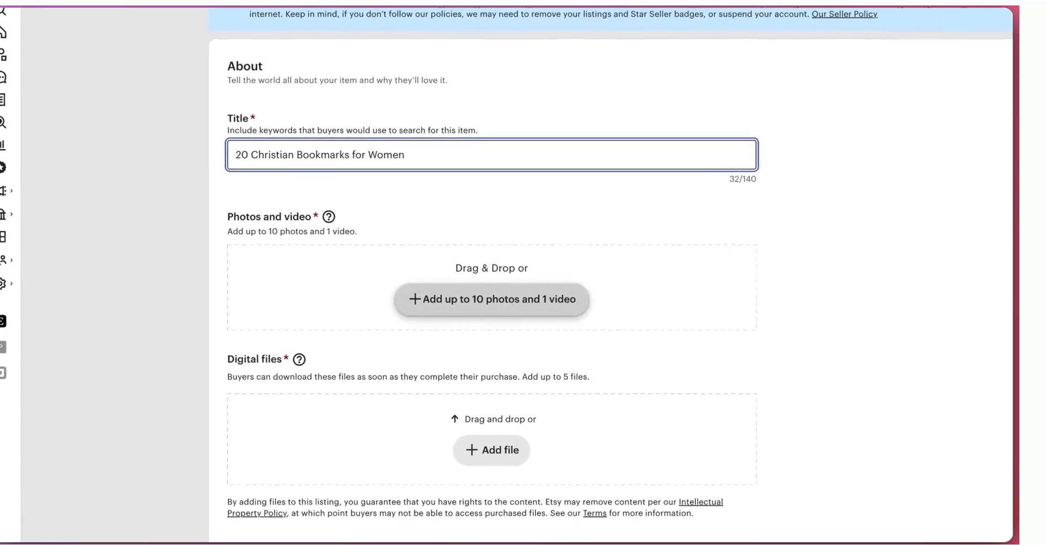
pyautogui.scroll(-1, 806, 468)
pyautogui.scroll(2, 204, 164)
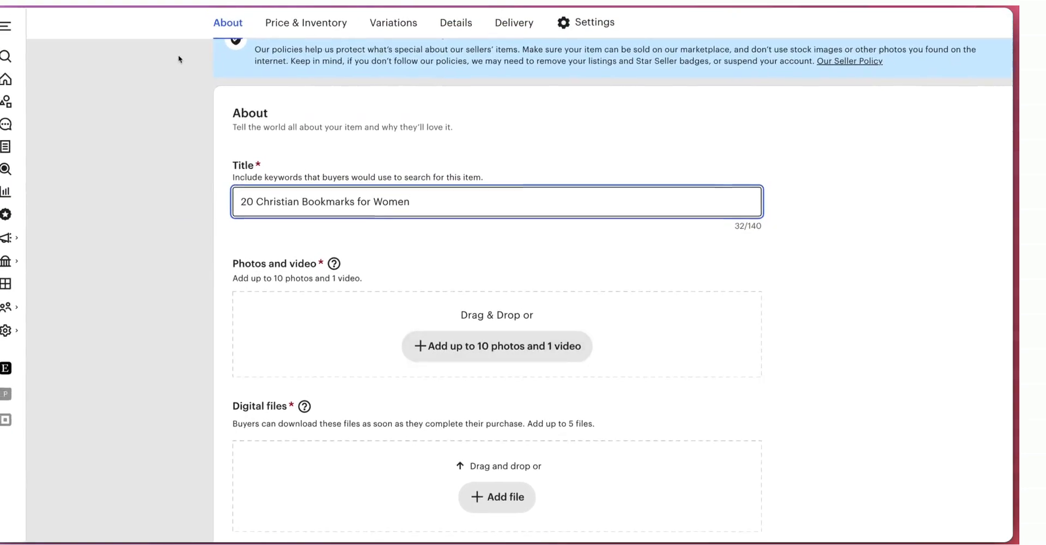
# Step: Open the "20 Christian Bookmarks for Women" mockup design in Canva and download it
pyautogui.scroll(-2, 183, 72)
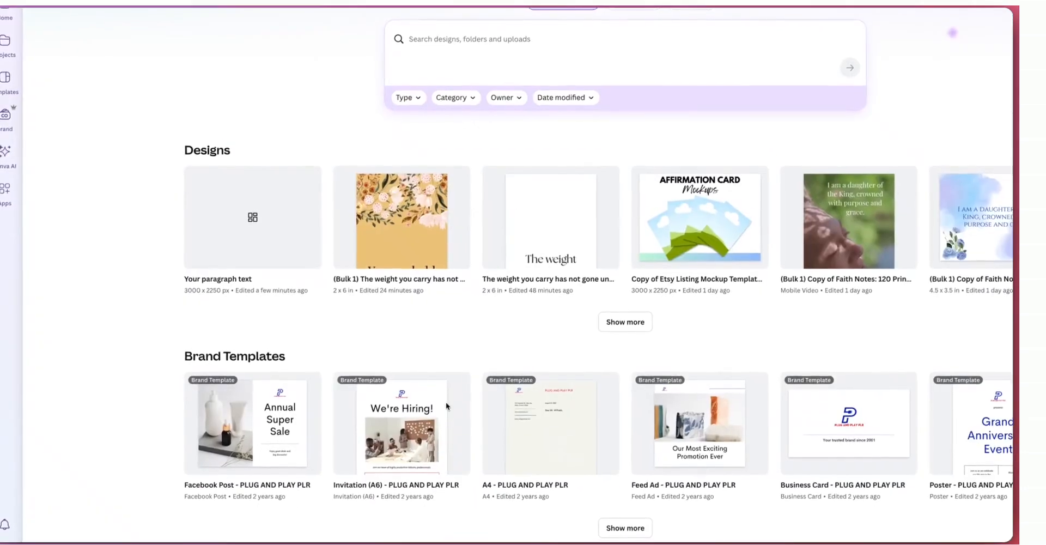
pyautogui.click(212, 196)
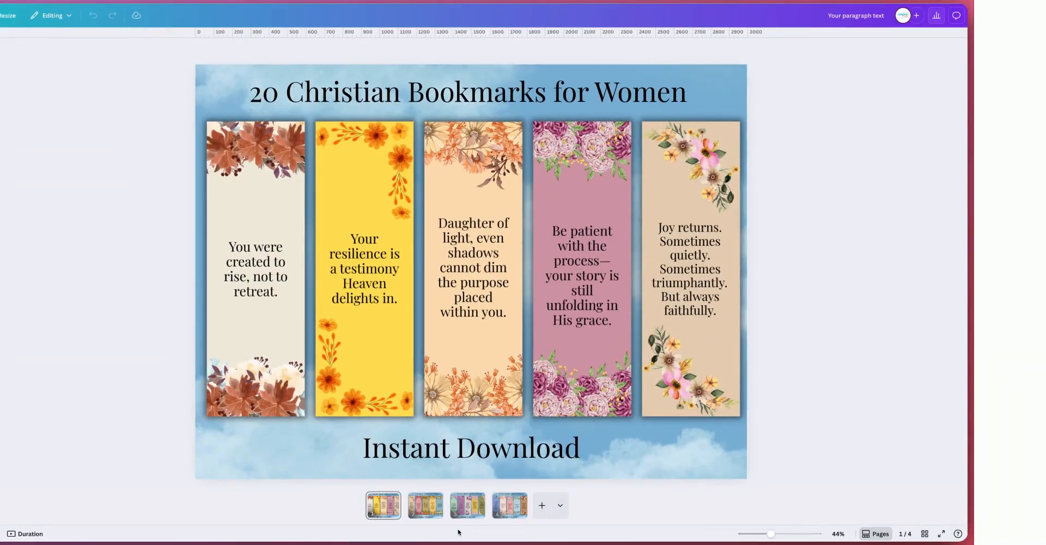
pyautogui.click(945, 15)
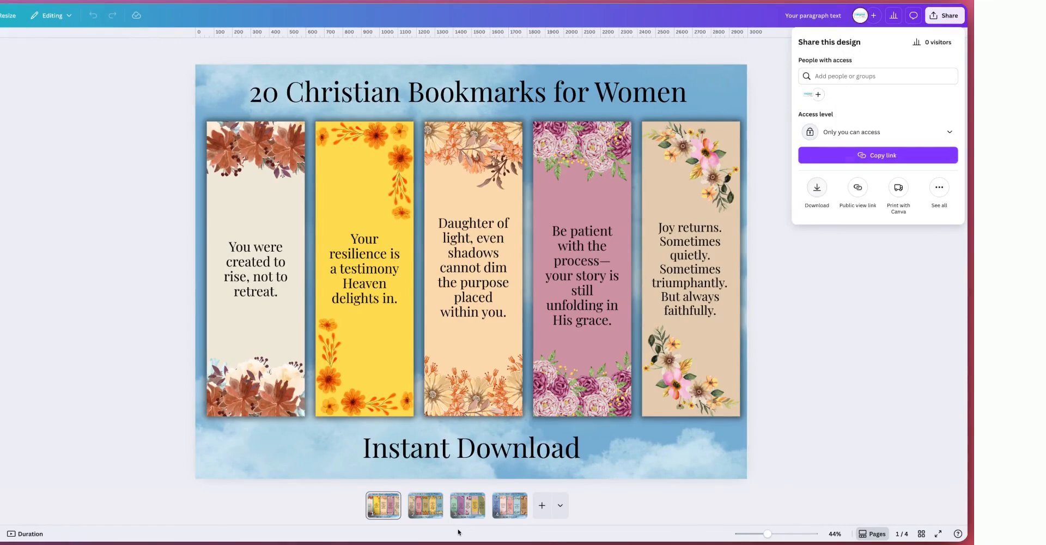
pyautogui.click(817, 186)
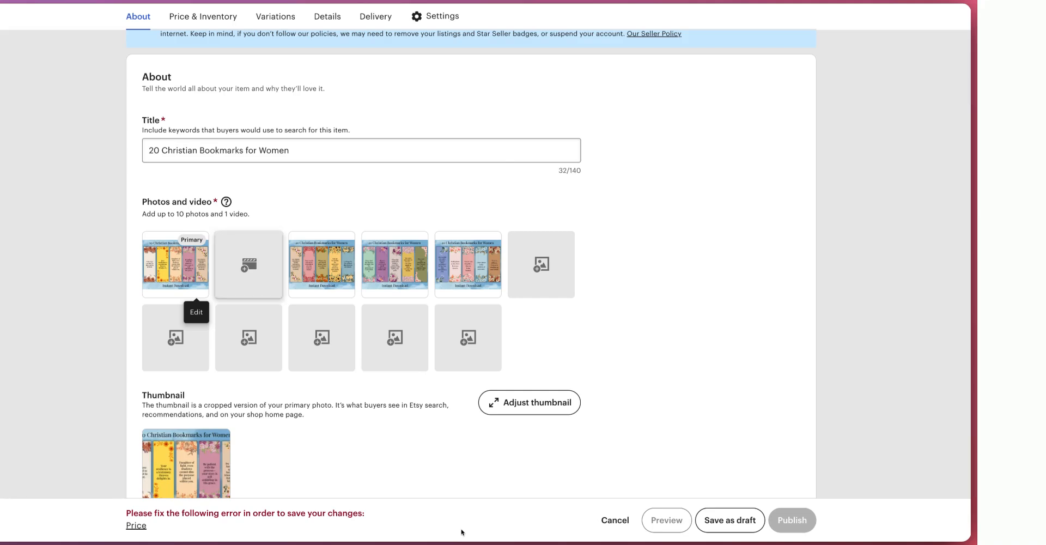
# Step: Check the bookmark PDF, then focus the listing's description field and scroll to Price & Inventory
pyautogui.scroll(-8, 461, 532)
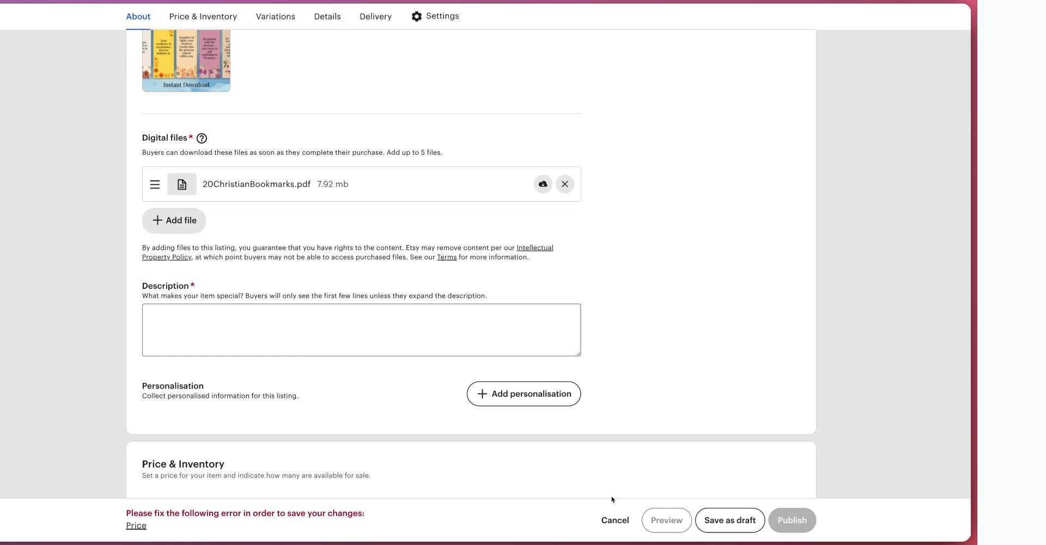
pyautogui.scroll(-2, 612, 498)
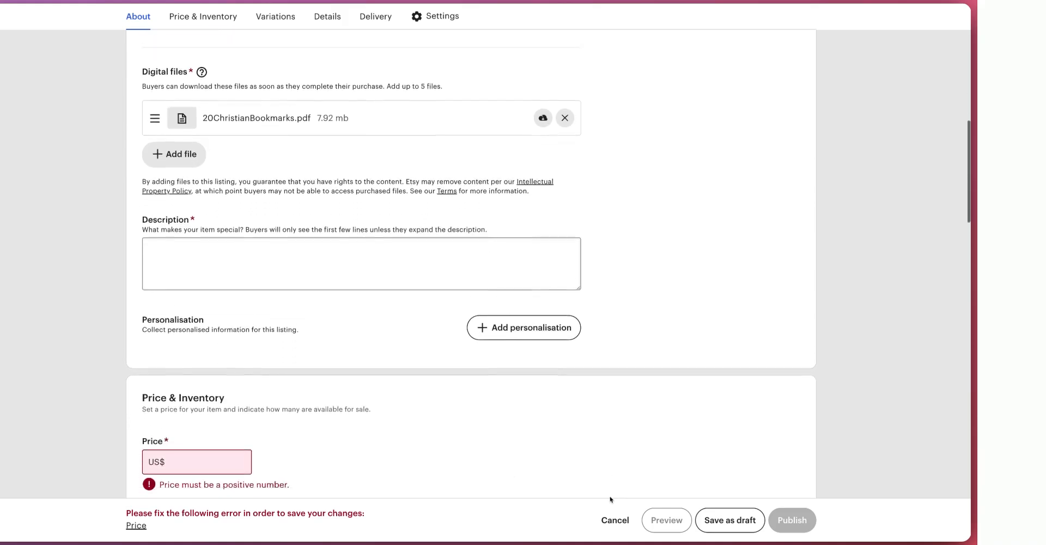
pyautogui.click(362, 465)
pyautogui.scroll(-2, 361, 465)
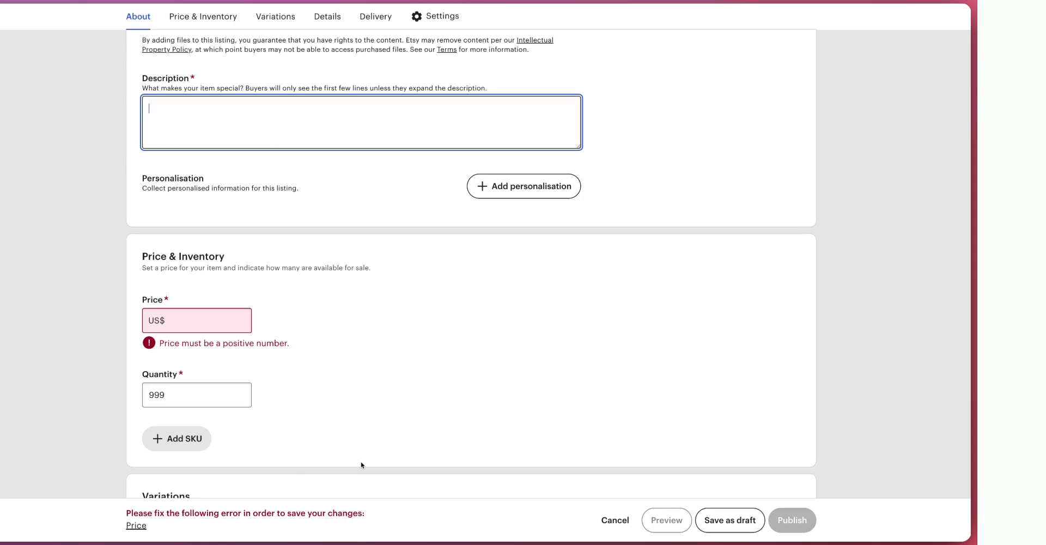
pyautogui.scroll(-2, 361, 464)
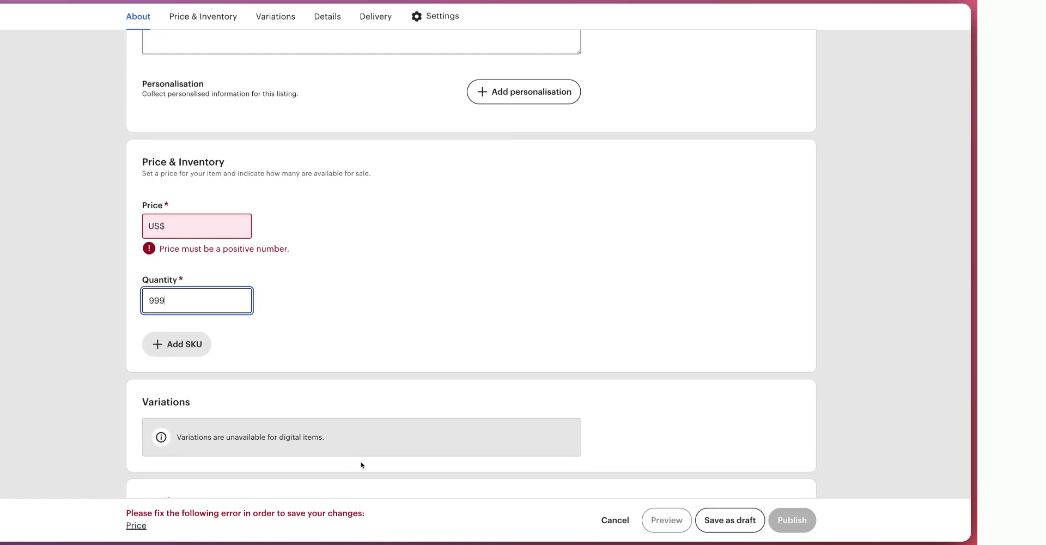
# Step: Scroll through the listing form to review the Details, Delivery and Settings sections
pyautogui.scroll(-10, 361, 465)
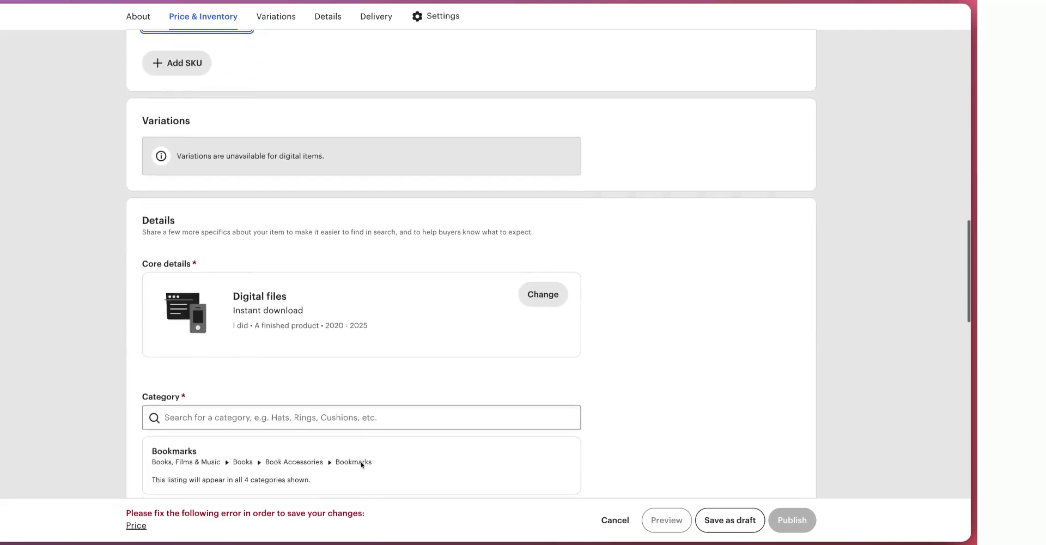
pyautogui.scroll(-12, 361, 464)
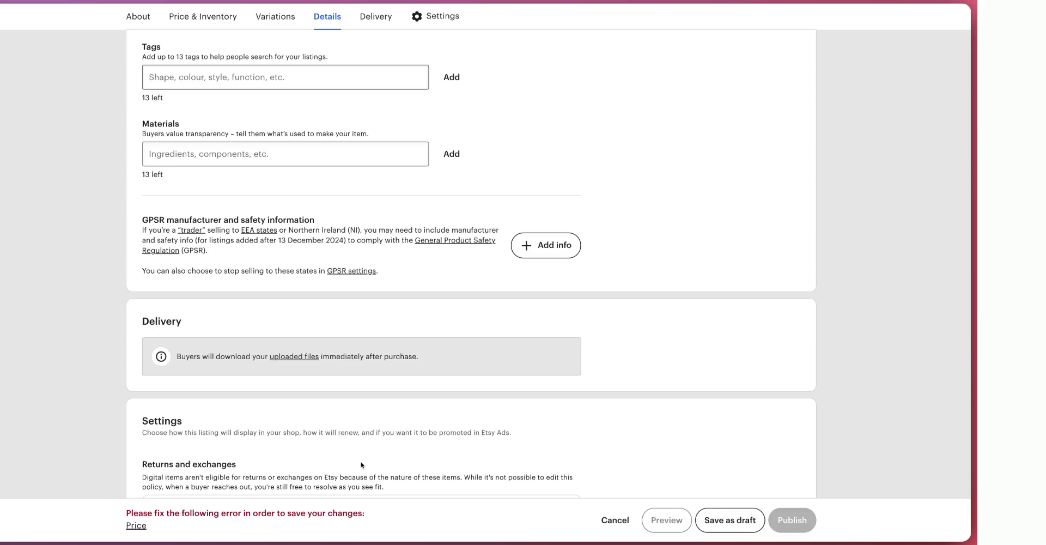
pyautogui.scroll(-5, 361, 465)
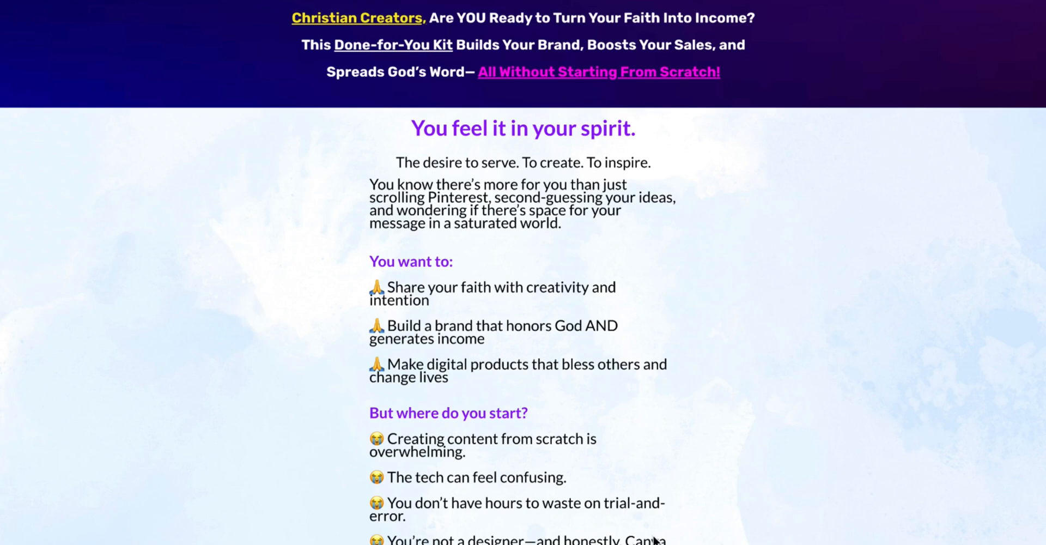
# Step: Browse the Flourish in Faith Creator Kit and PLR Essentials Membership sales pages
pyautogui.scroll(-2, 653, 539)
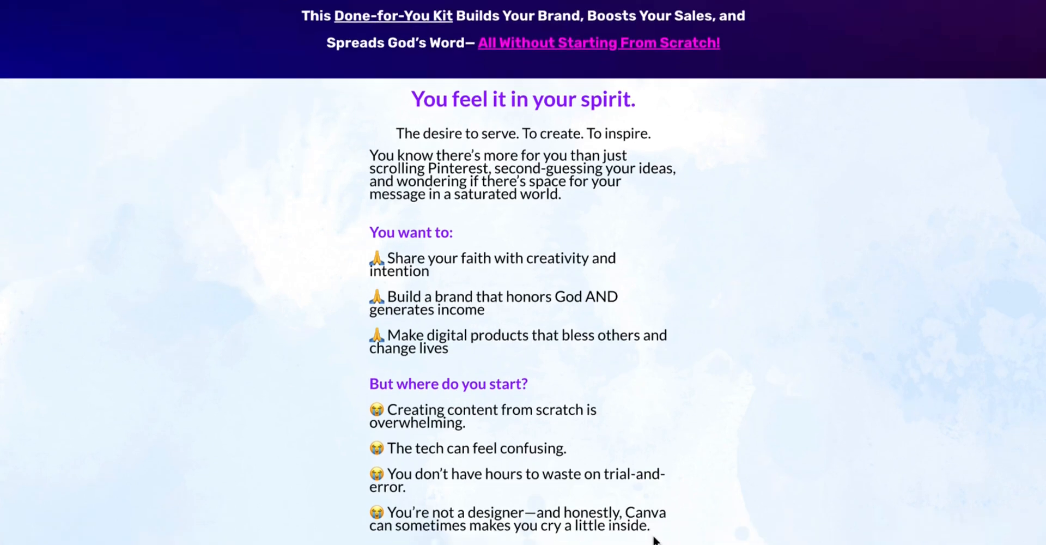
pyautogui.scroll(-3, 654, 539)
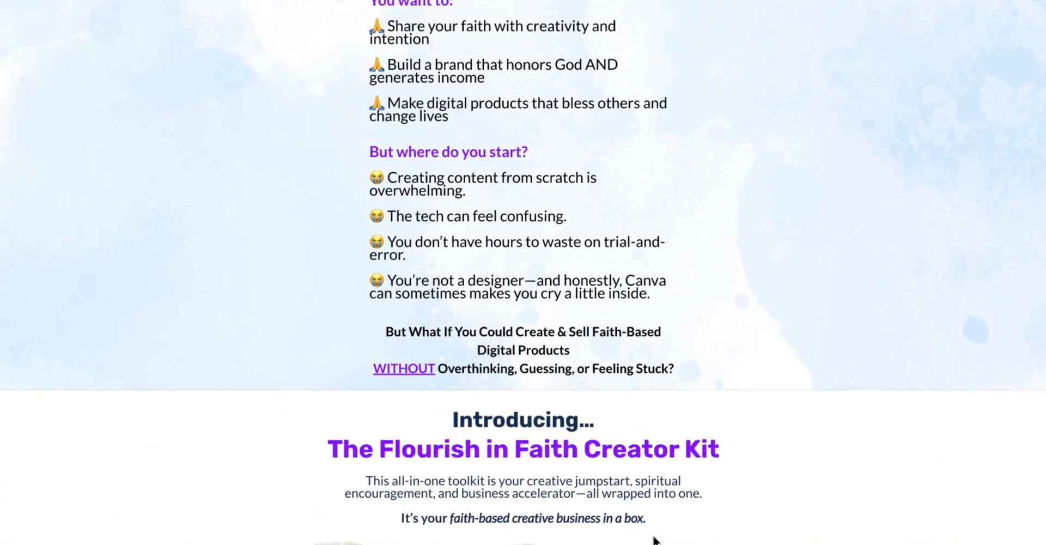
pyautogui.scroll(-2, 654, 539)
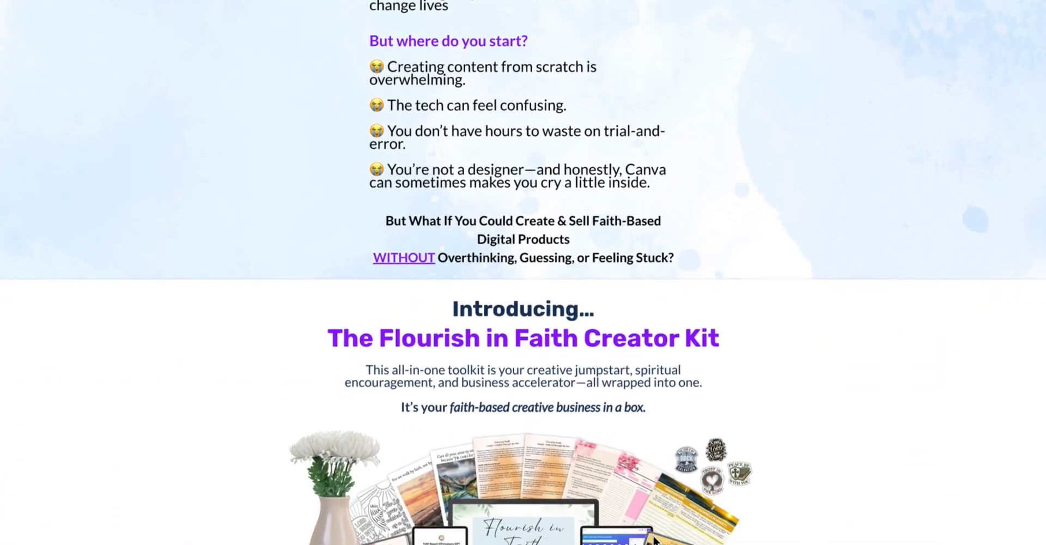
pyautogui.scroll(-3, 654, 540)
pyautogui.scroll(-2, 654, 540)
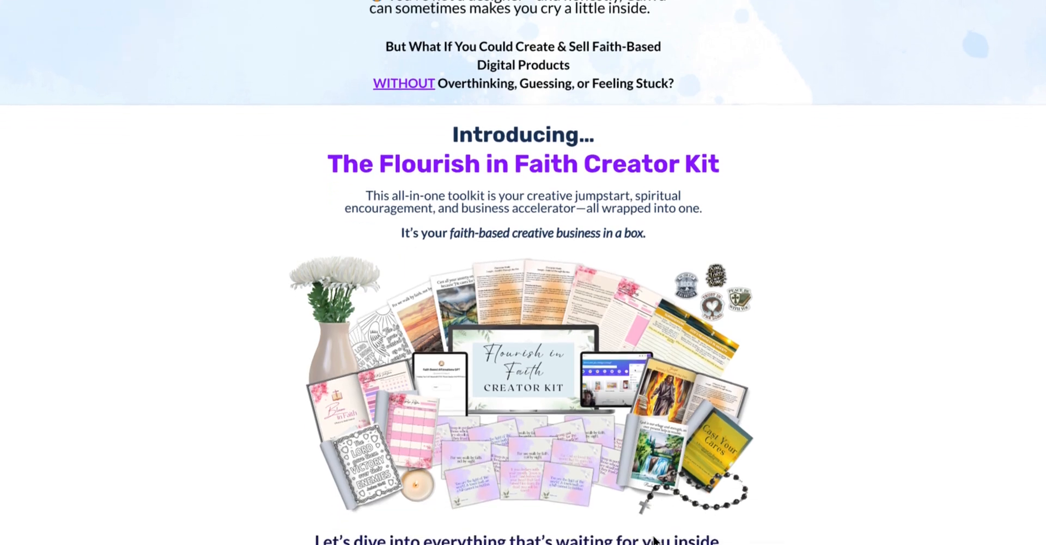
pyautogui.scroll(-2, 653, 539)
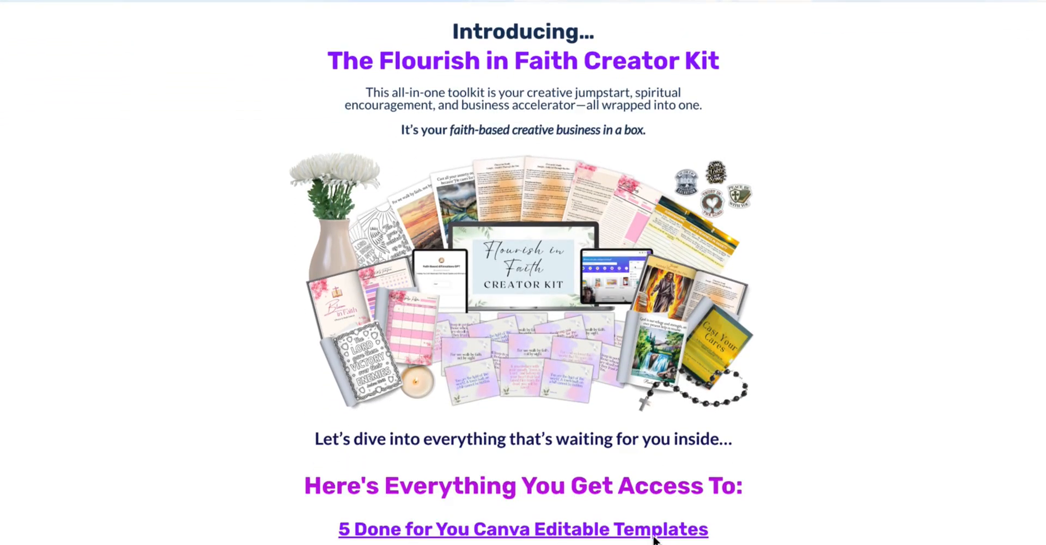
pyautogui.scroll(-2, 654, 540)
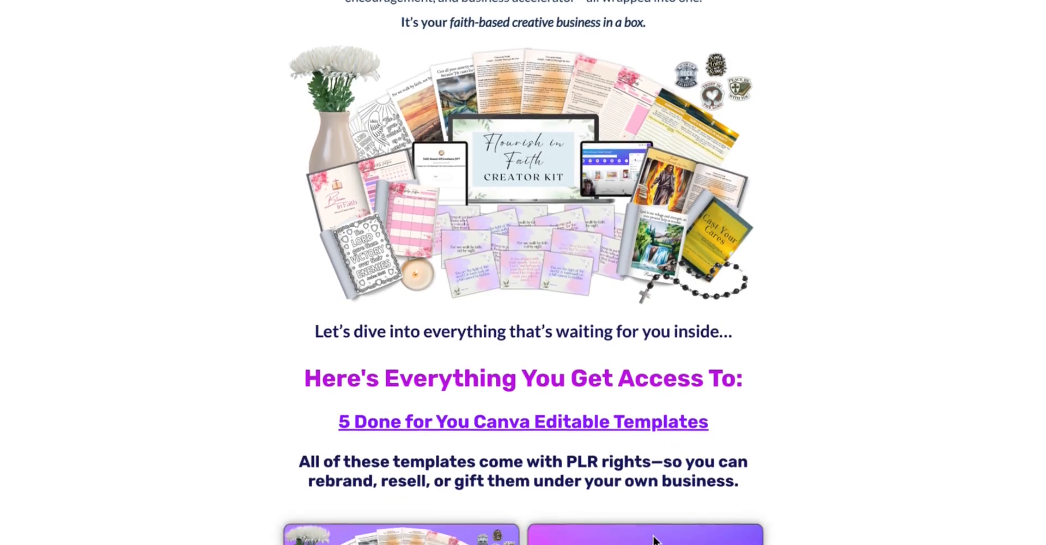
pyautogui.scroll(-1, 656, 540)
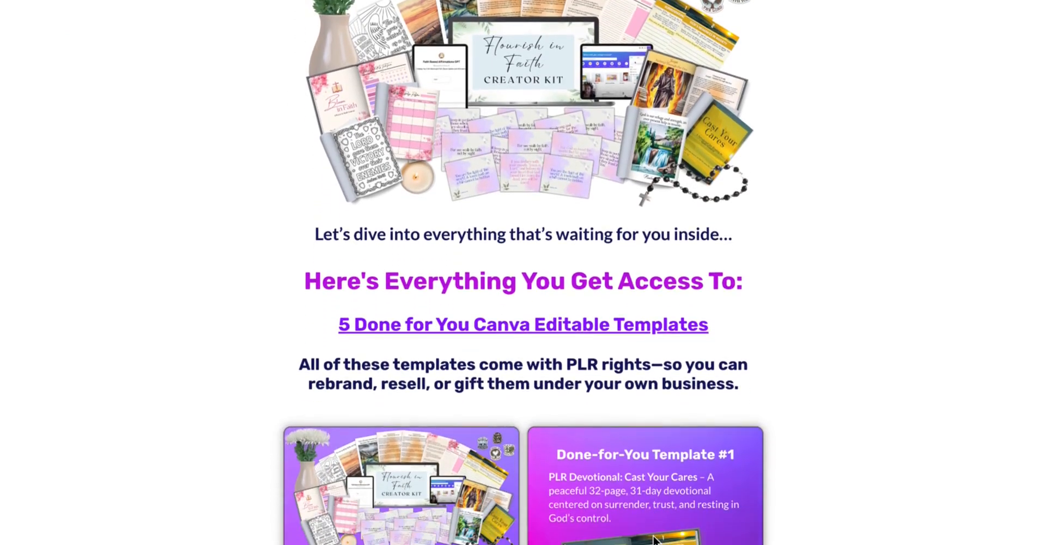
pyautogui.scroll(-1, 655, 540)
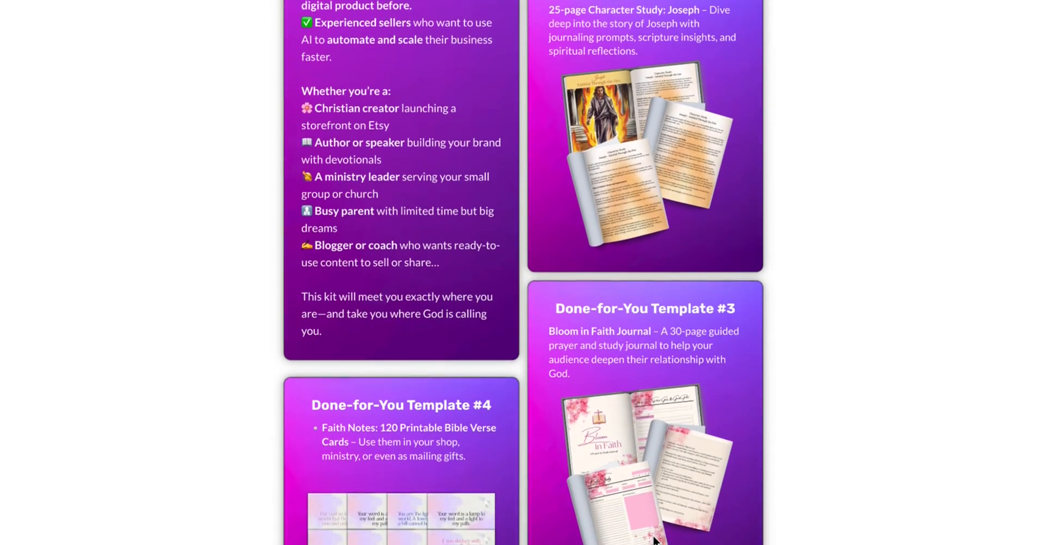
pyautogui.scroll(-1, 656, 541)
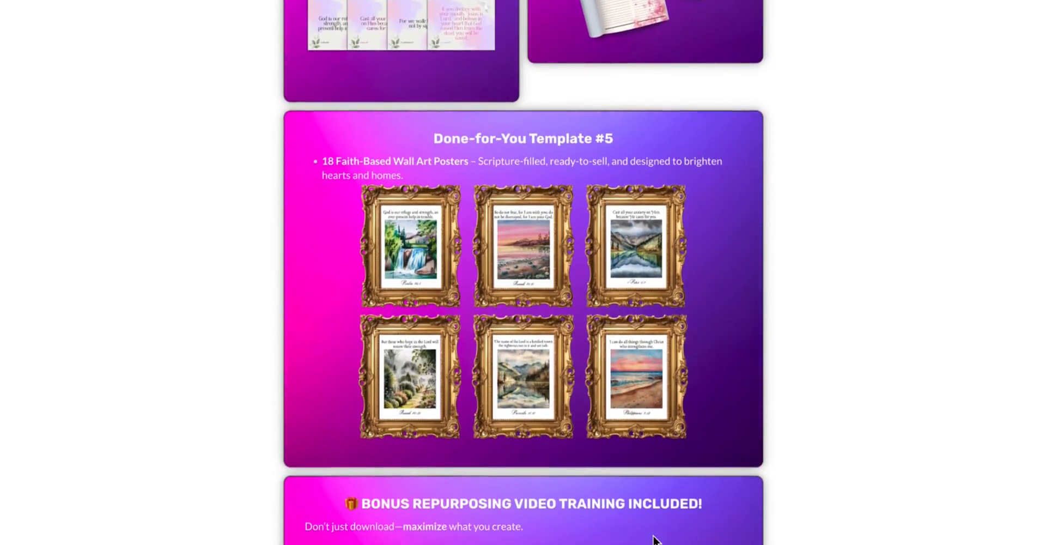
pyautogui.scroll(-2, 656, 541)
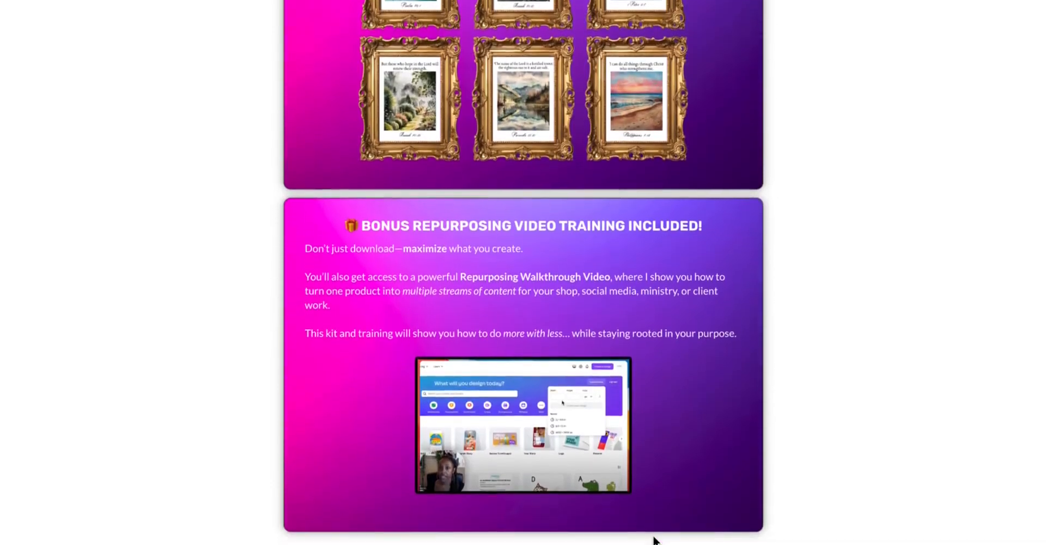
pyautogui.scroll(-1, 655, 541)
pyautogui.scroll(-2, 656, 541)
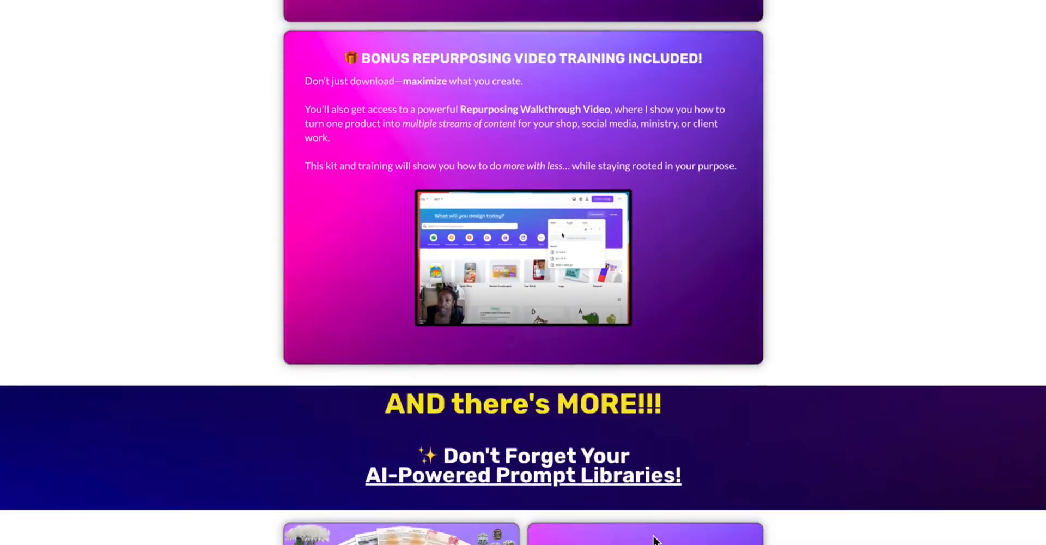
pyautogui.scroll(-4, 655, 541)
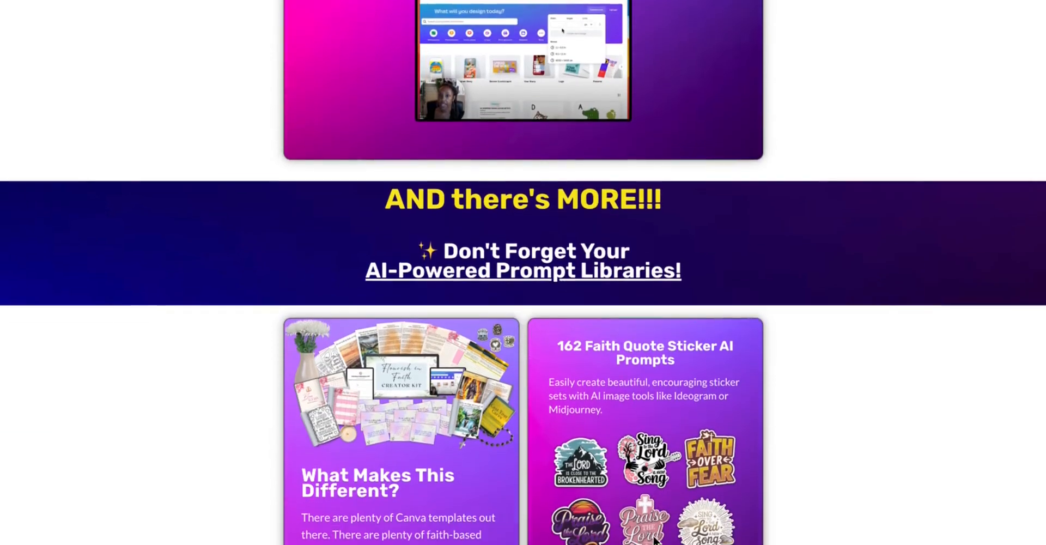
pyautogui.scroll(-1, 656, 541)
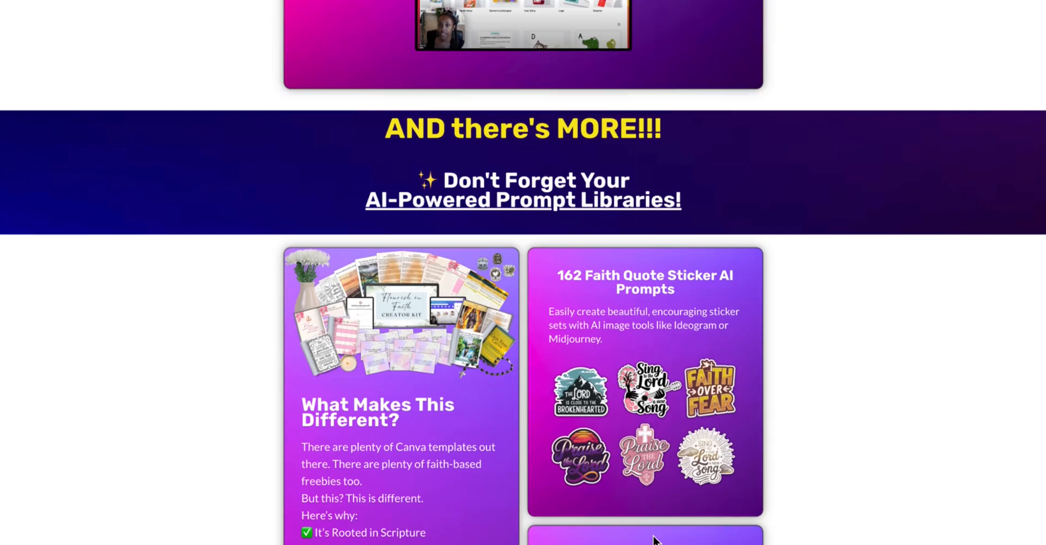
pyautogui.scroll(-1, 656, 541)
pyautogui.scroll(-1, 656, 540)
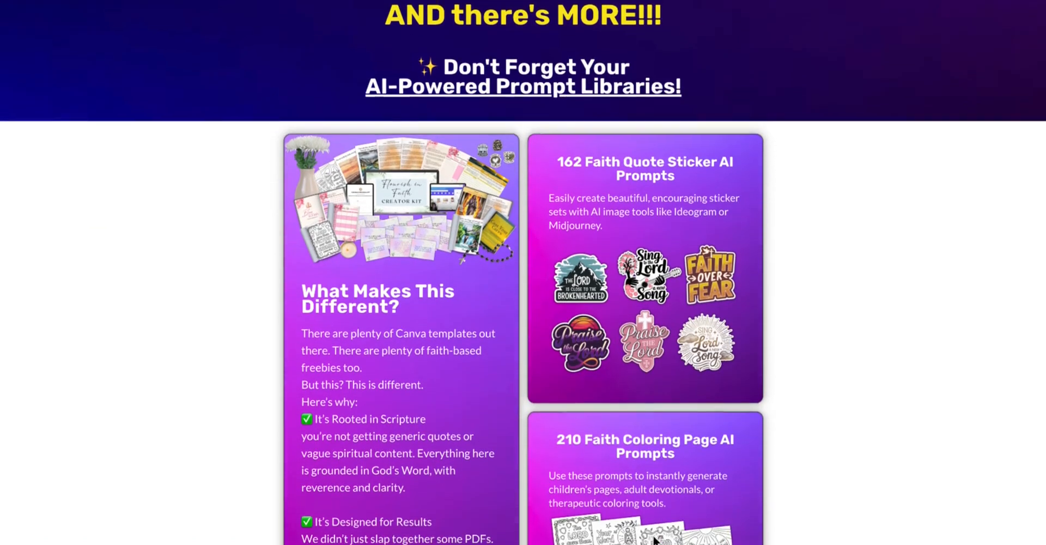
pyautogui.scroll(-2, 655, 541)
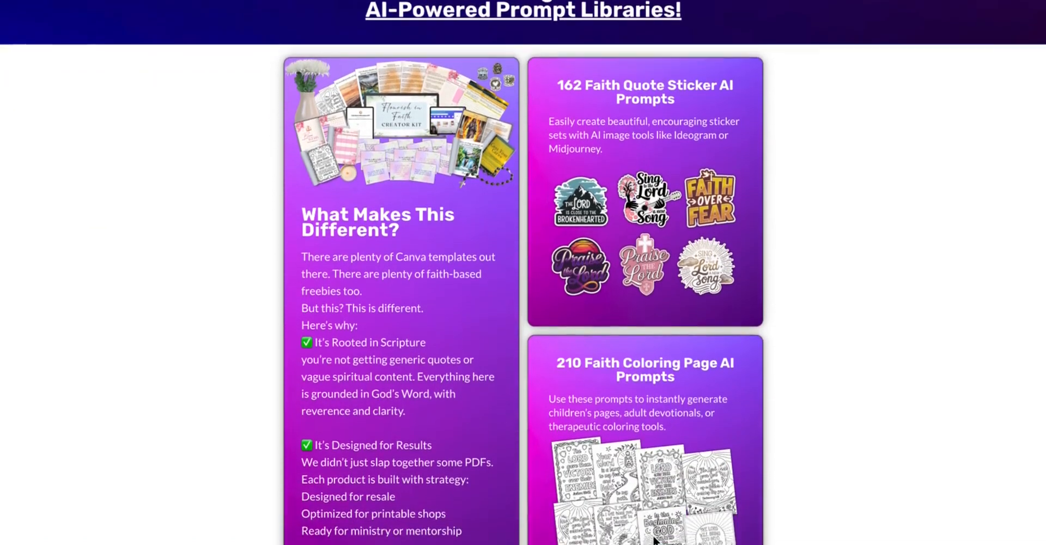
pyautogui.scroll(-4, 655, 539)
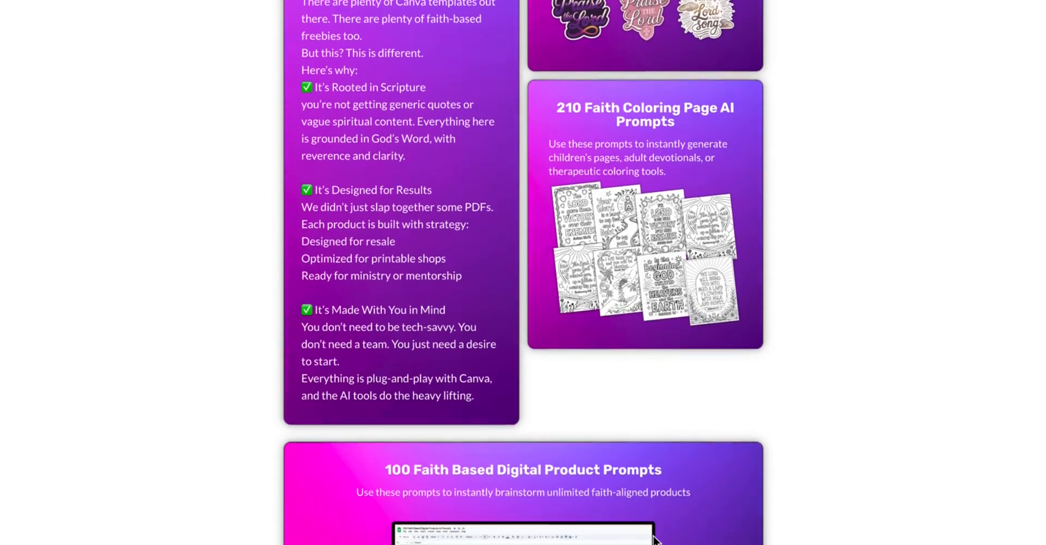
pyautogui.scroll(-3, 656, 539)
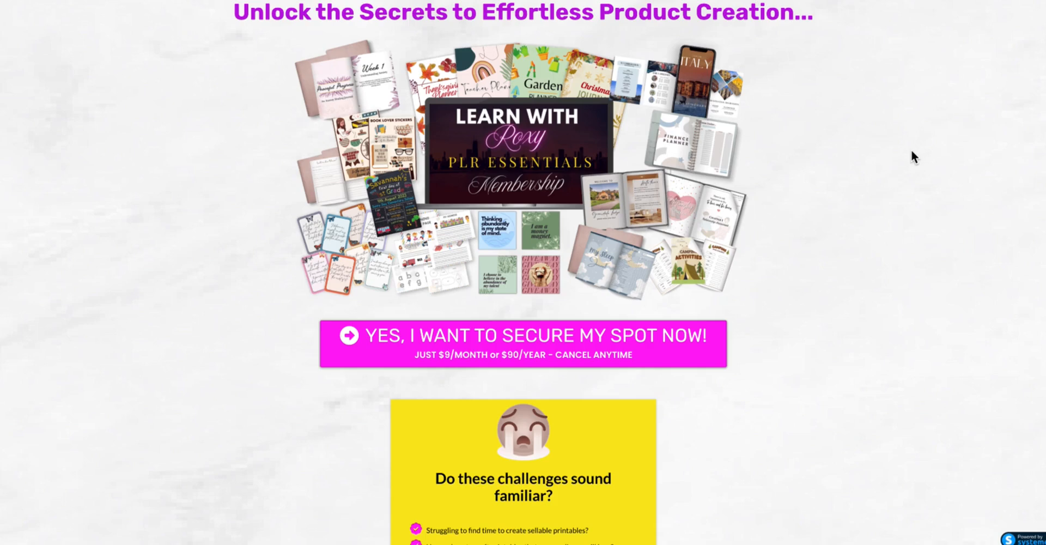
pyautogui.scroll(-1, 911, 151)
pyautogui.scroll(-2, 911, 151)
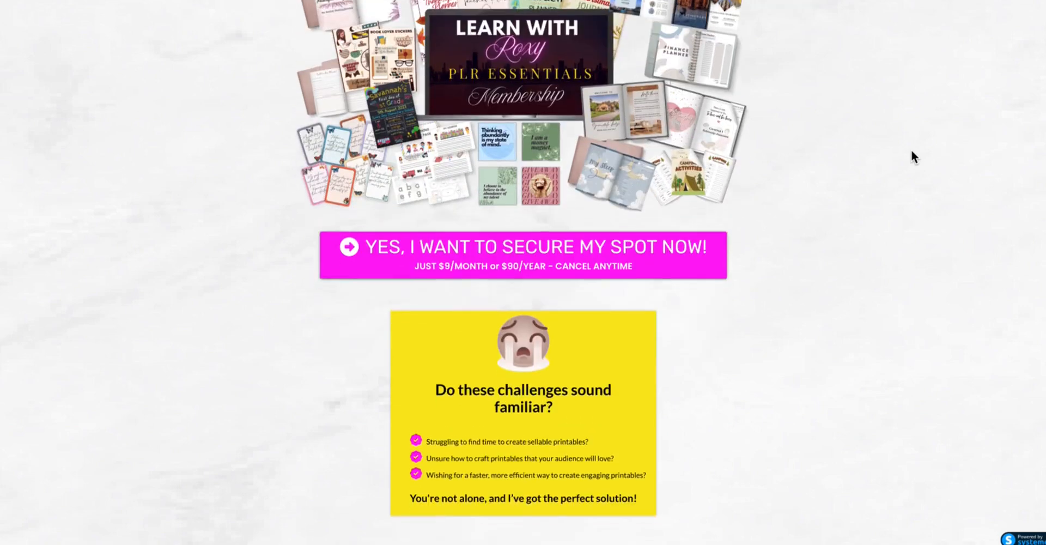
pyautogui.scroll(-1, 911, 151)
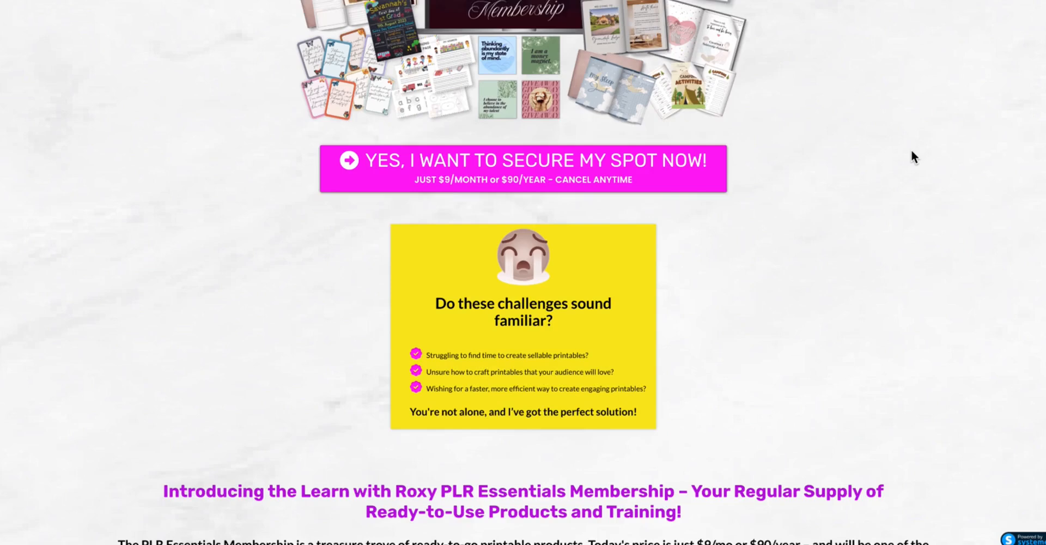
pyautogui.scroll(-1, 912, 151)
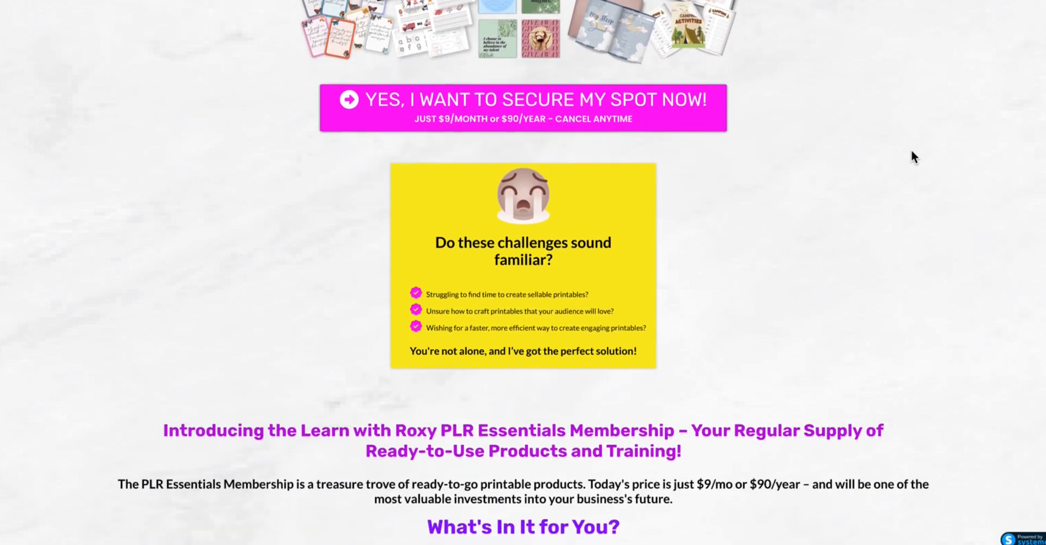
pyautogui.scroll(-3, 912, 151)
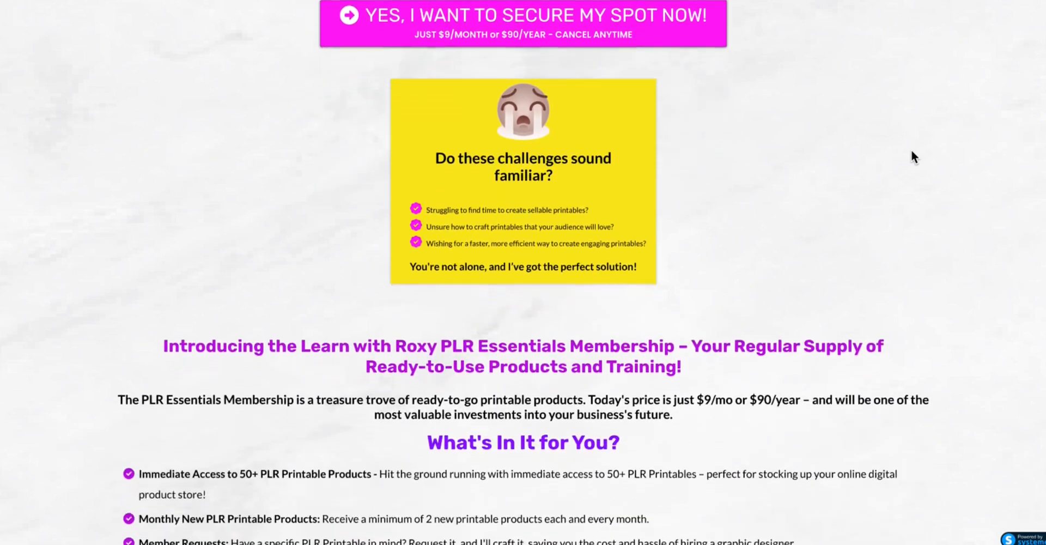
pyautogui.scroll(-3, 913, 157)
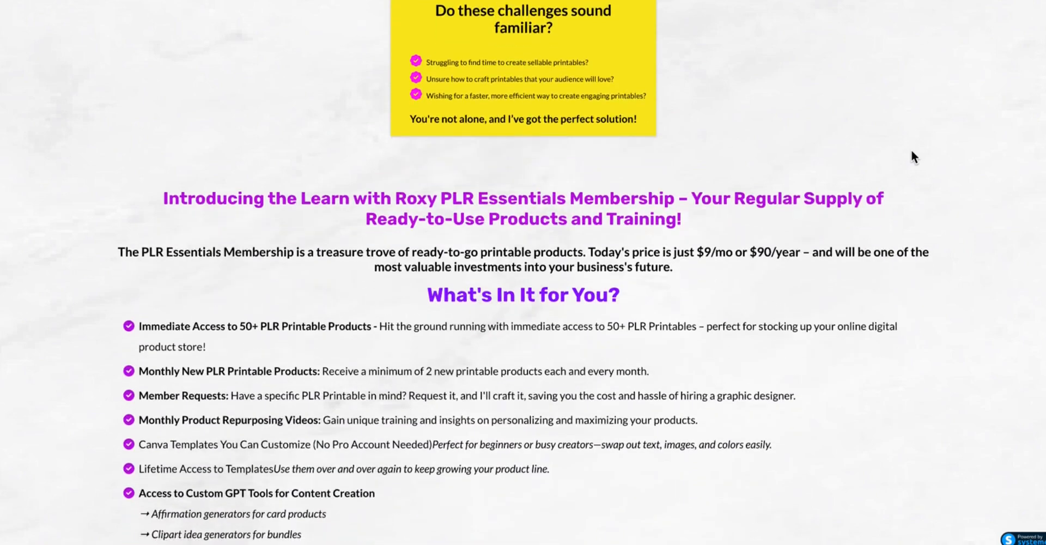
pyautogui.scroll(-2, 912, 152)
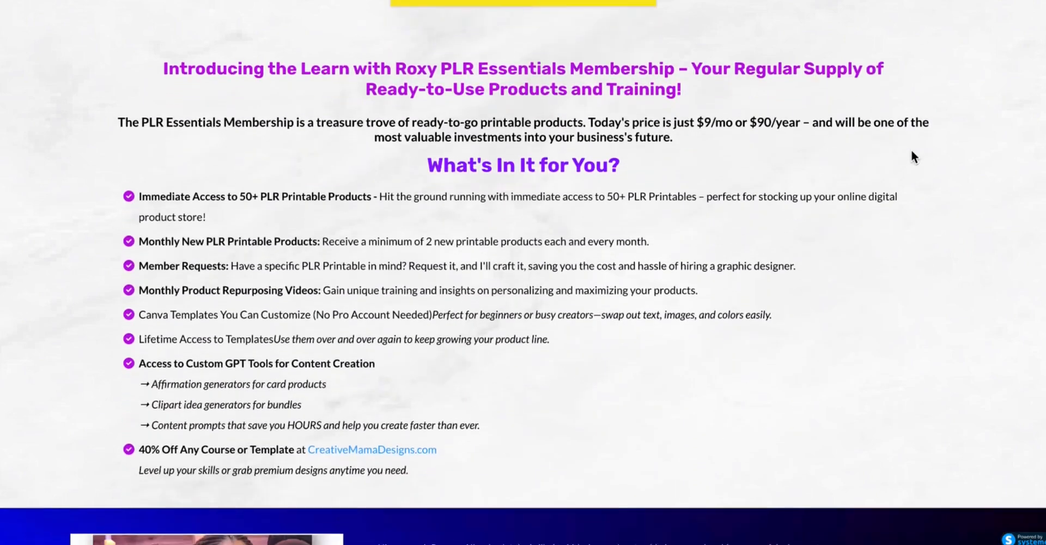
pyautogui.scroll(-3, 913, 157)
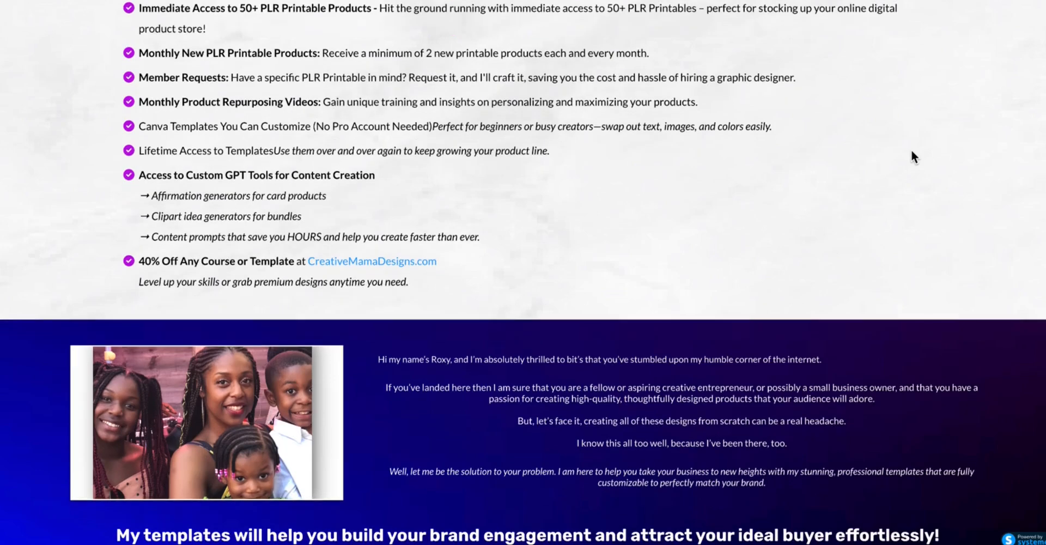
pyautogui.scroll(-2, 914, 157)
pyautogui.scroll(-2, 912, 152)
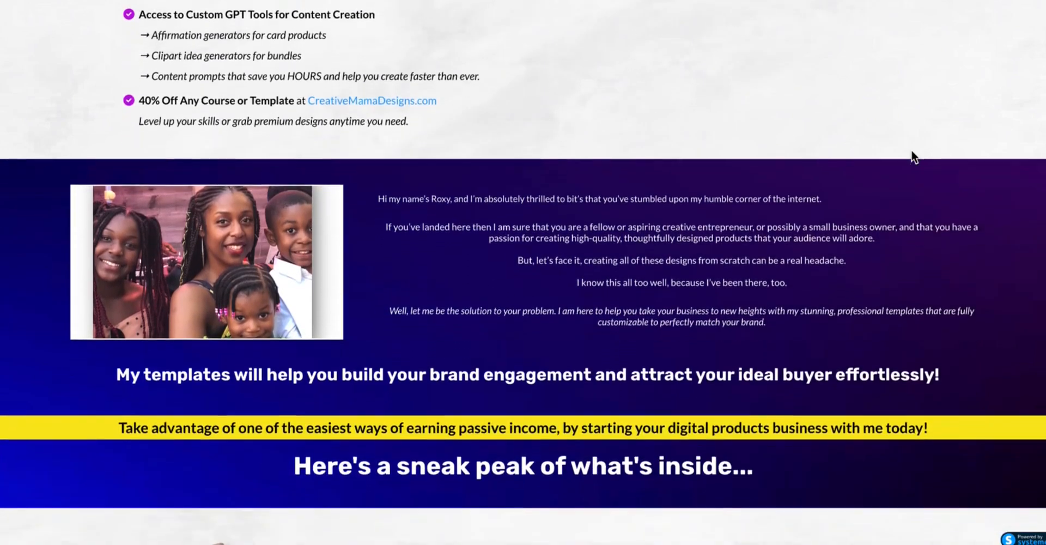
pyautogui.scroll(-4, 914, 157)
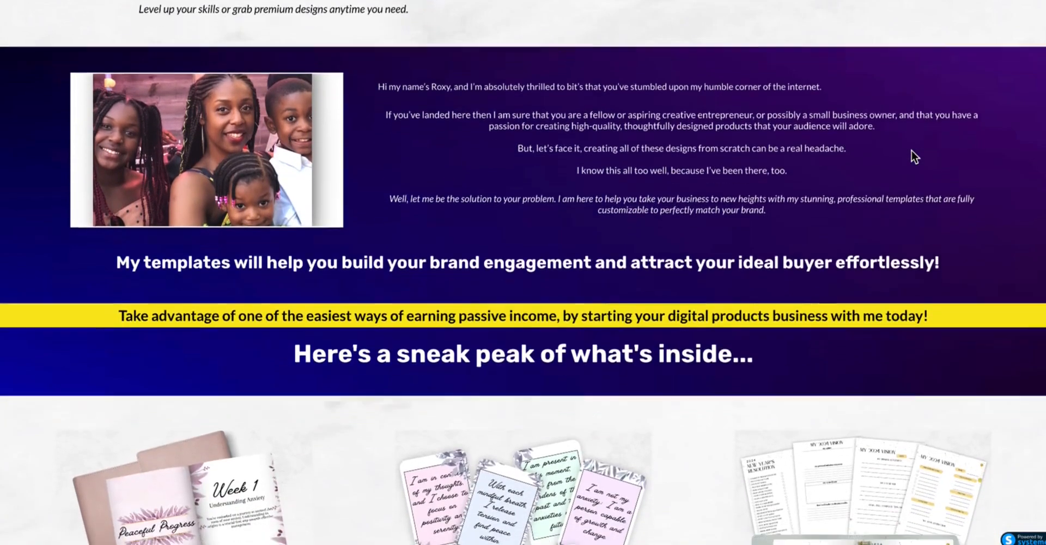
pyautogui.scroll(-5, 914, 157)
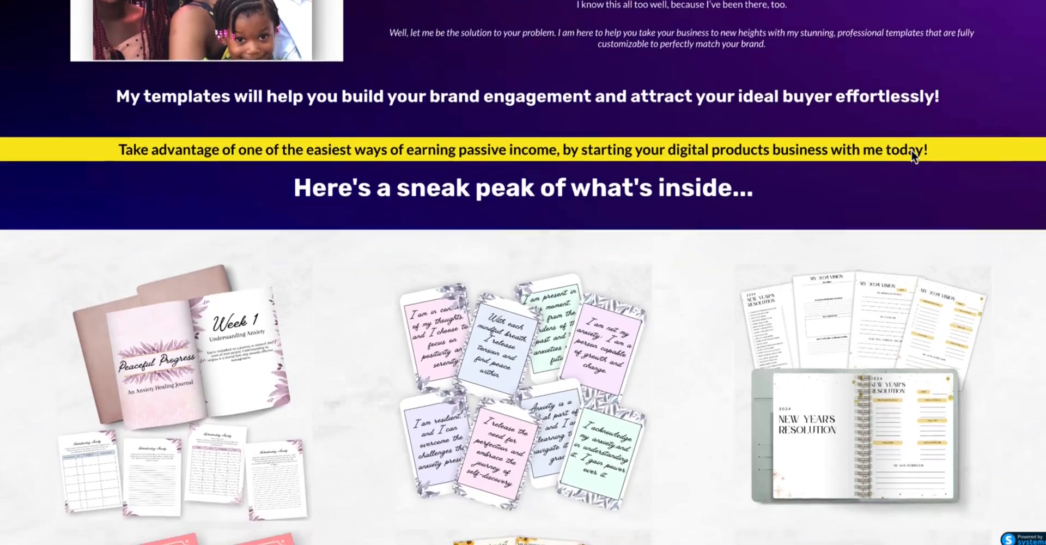
pyautogui.scroll(-4, 912, 152)
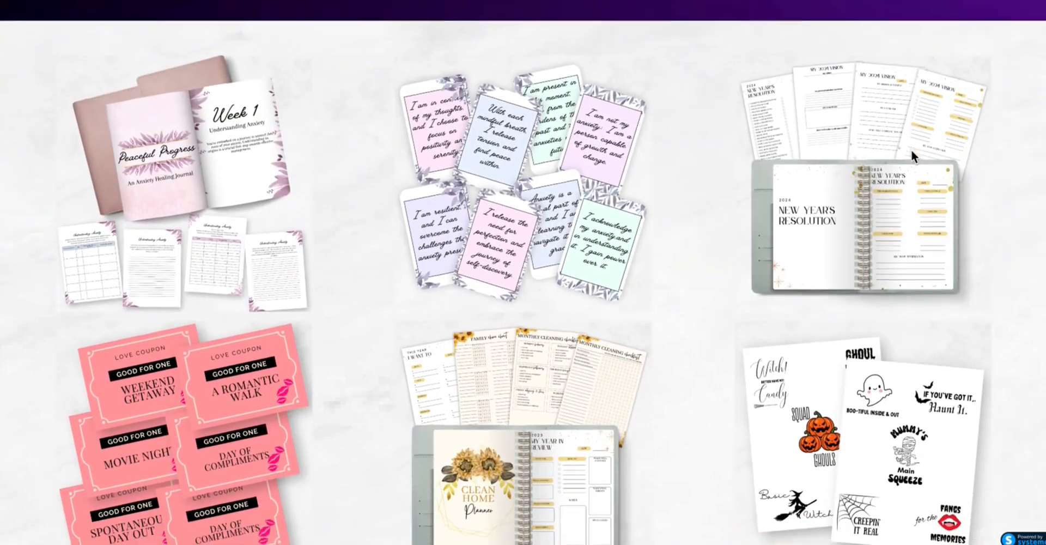
pyautogui.scroll(-2, 910, 149)
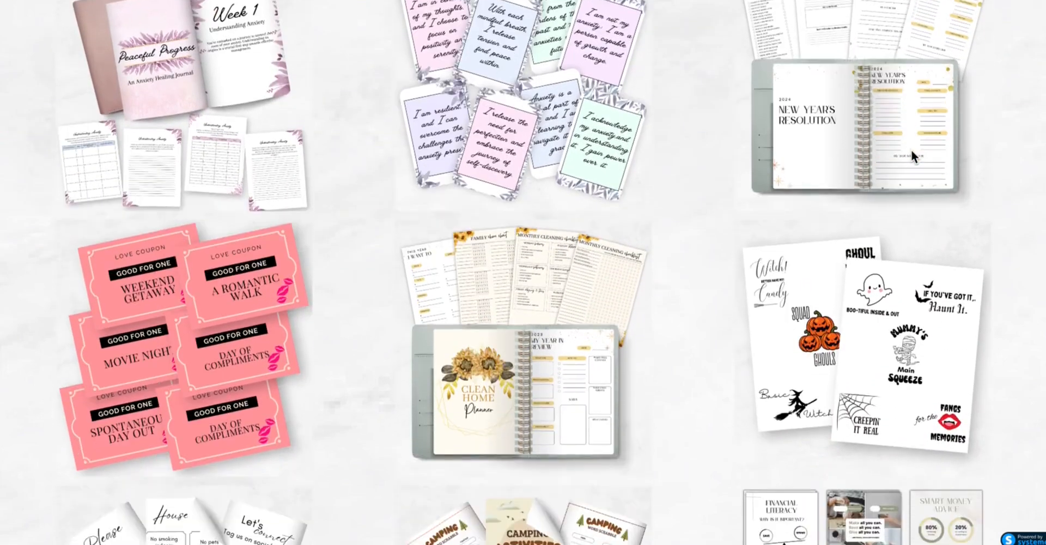
pyautogui.scroll(-4, 911, 149)
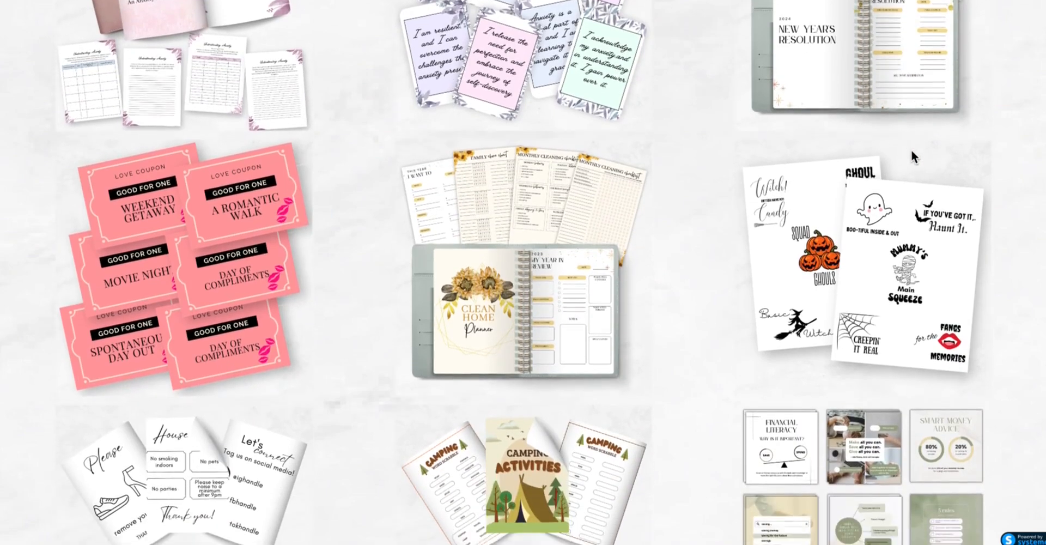
pyautogui.scroll(-3, 914, 155)
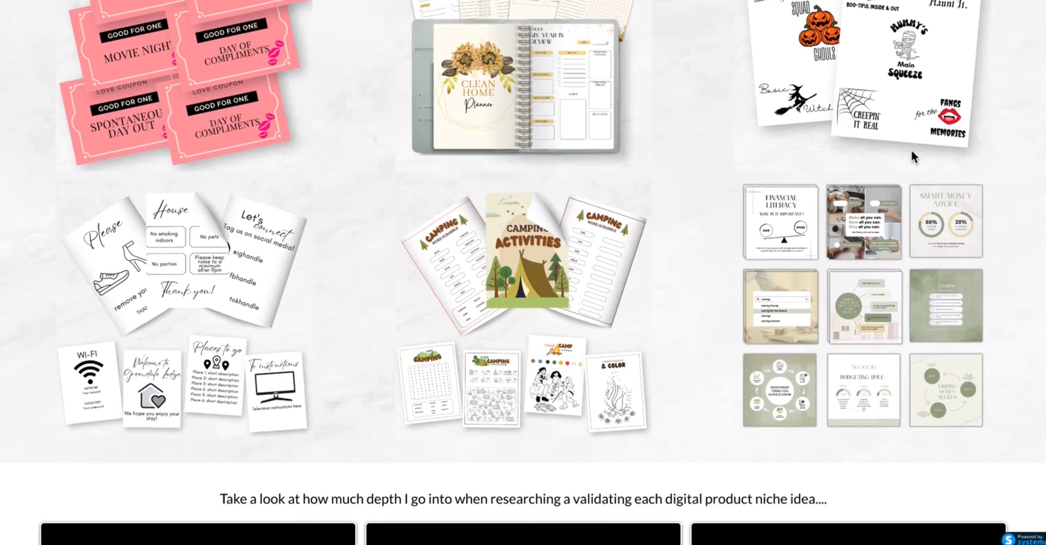
pyautogui.scroll(-3, 910, 149)
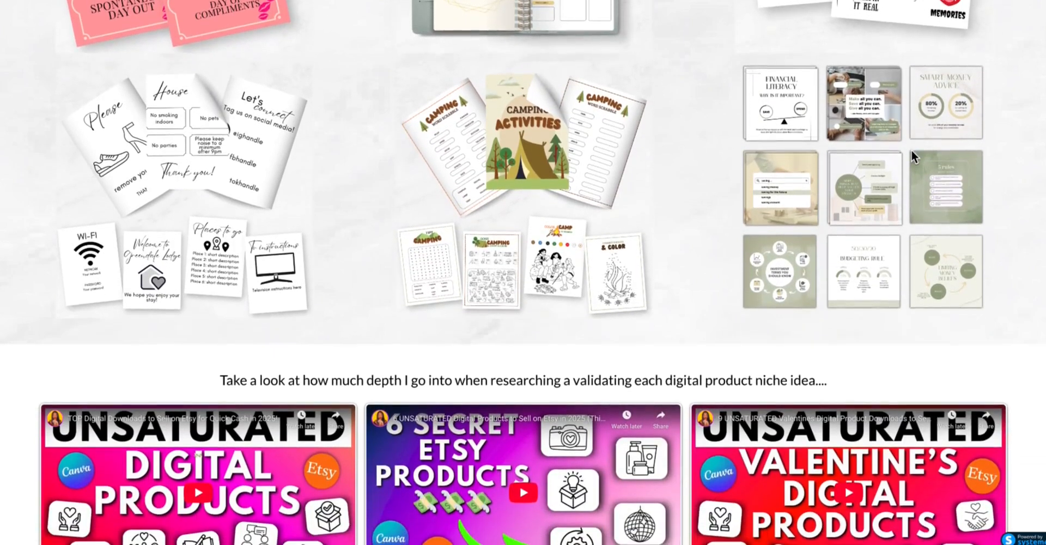
# Step: Scroll further down the PLR Essentials Membership sales page to read the benefits and pricing sections
pyautogui.scroll(-3, 911, 149)
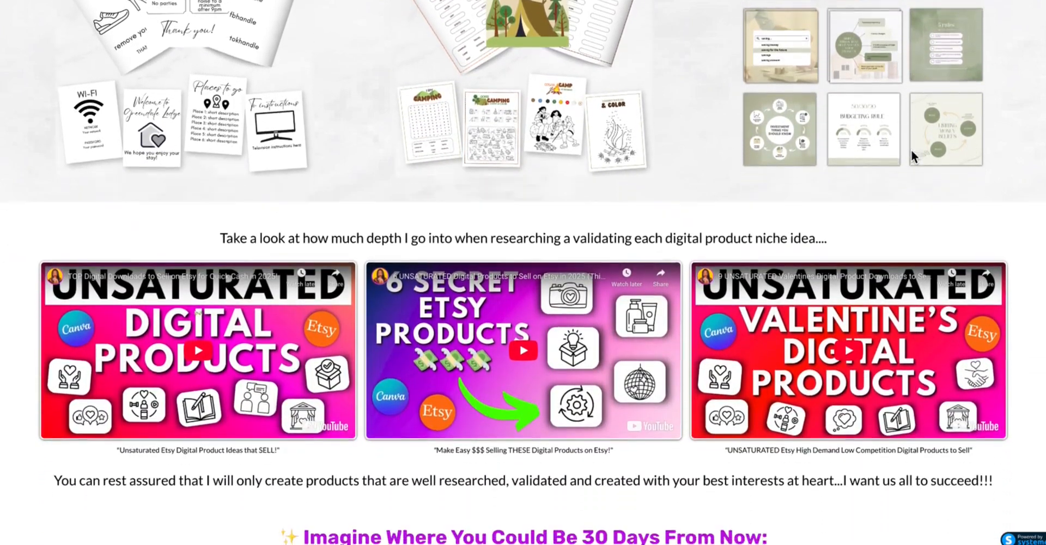
pyautogui.scroll(-3, 911, 151)
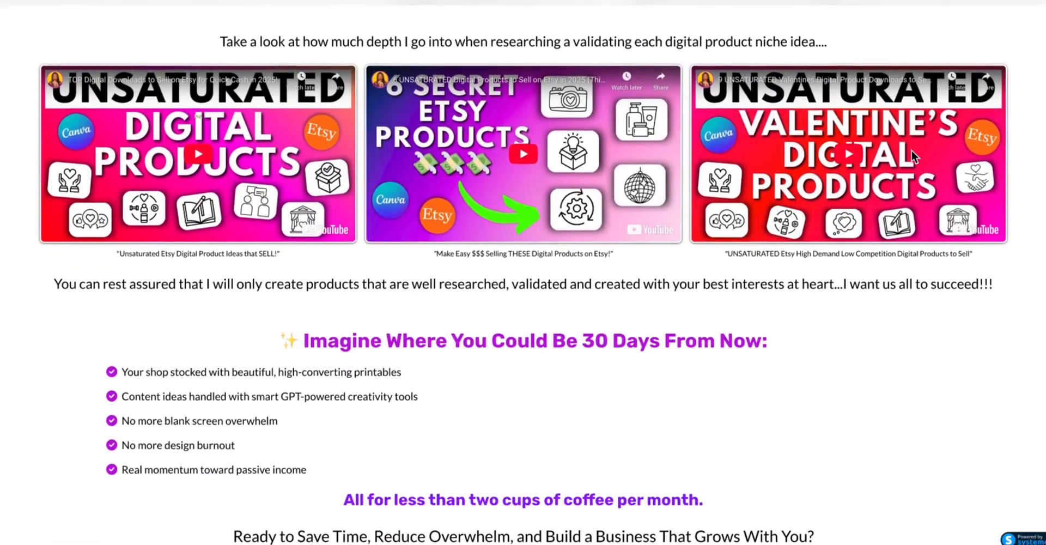
pyautogui.scroll(-3, 911, 150)
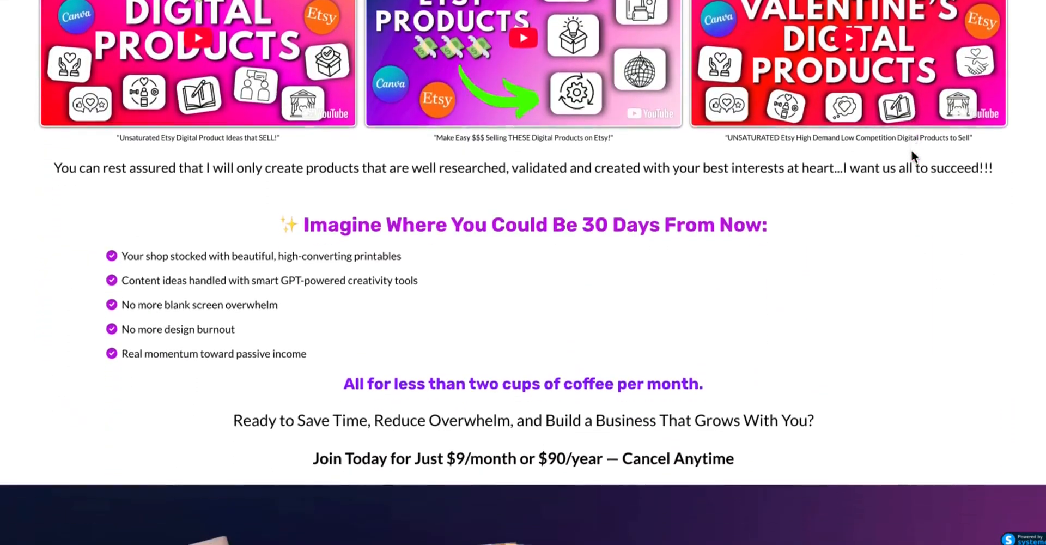
pyautogui.scroll(1, 910, 148)
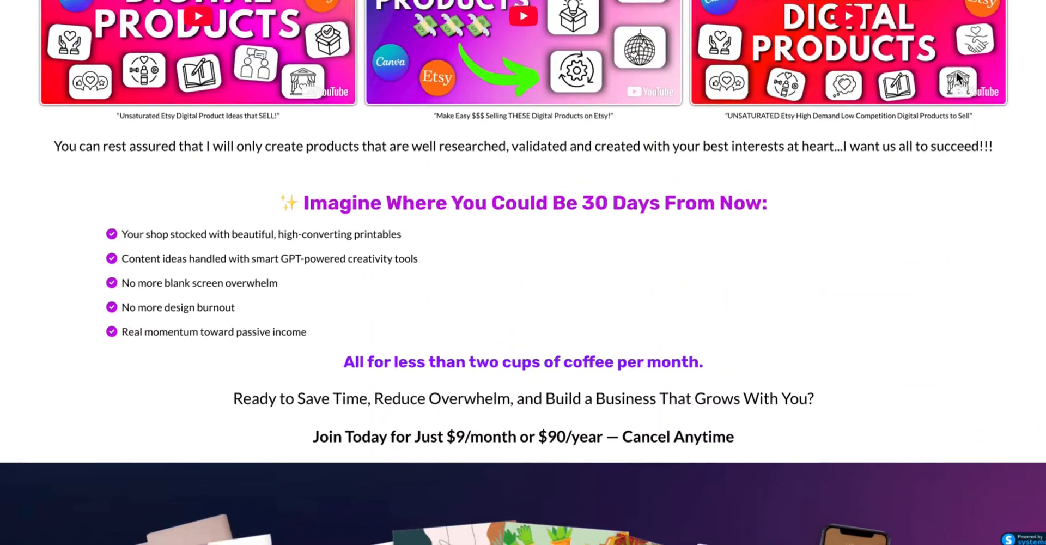
pyautogui.scroll(-2, 956, 70)
pyautogui.scroll(-5, 956, 71)
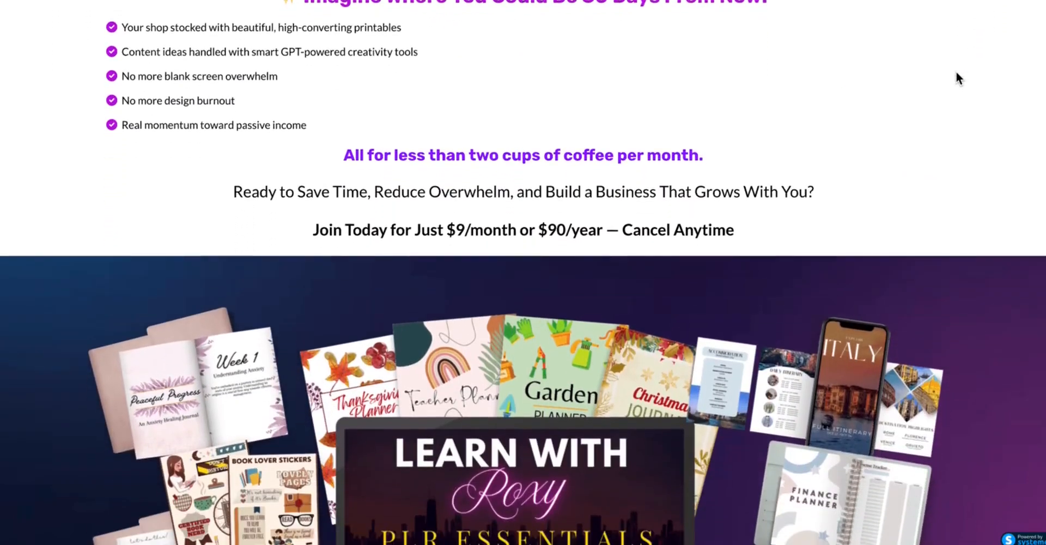
pyautogui.scroll(-3, 956, 72)
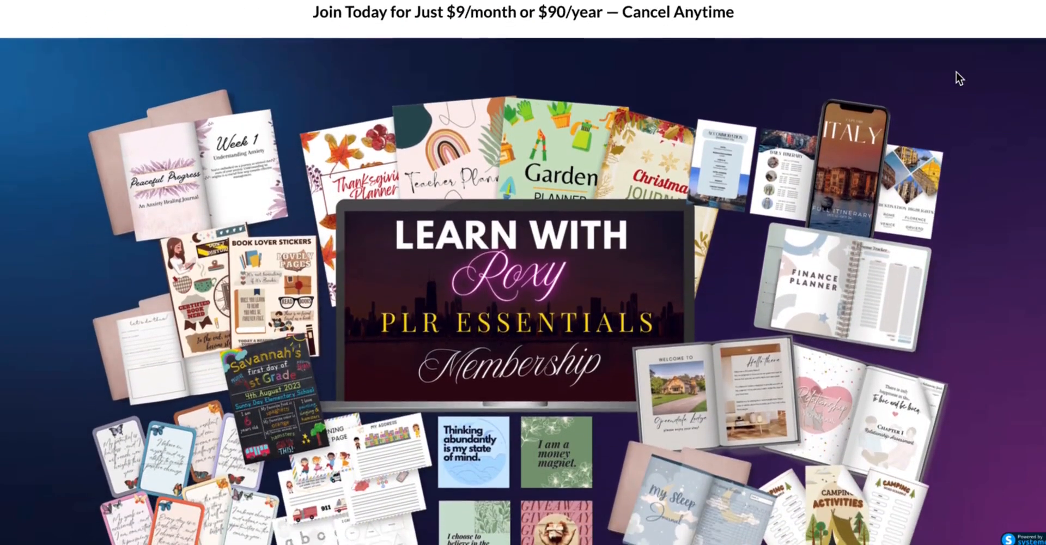